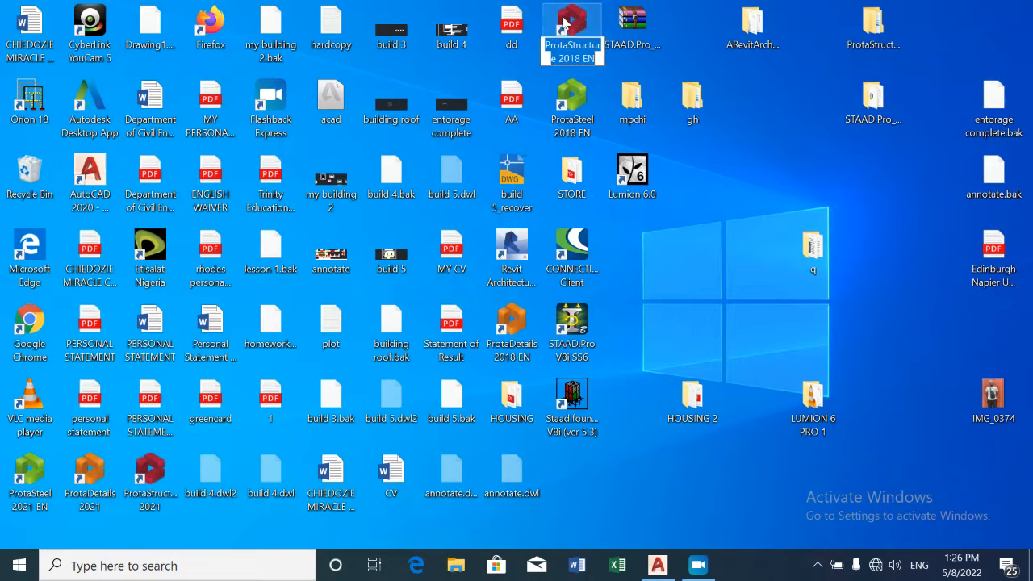
Step: Launch ProtaStructure 2018 and dismiss its welcome window
{"action": "double_click", "coordinate": [586, 25]}
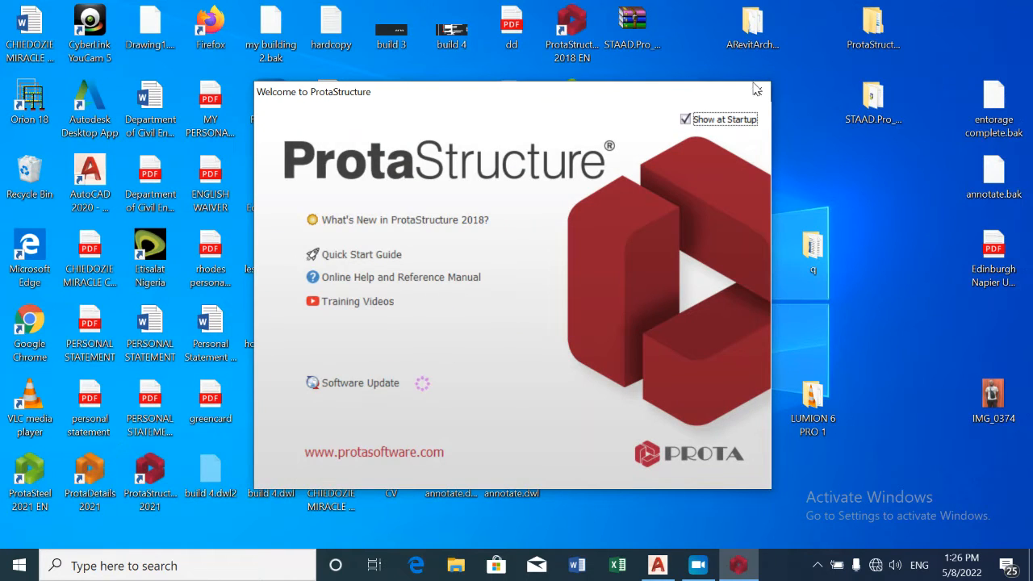
{"action": "left_click", "coordinate": [757, 92]}
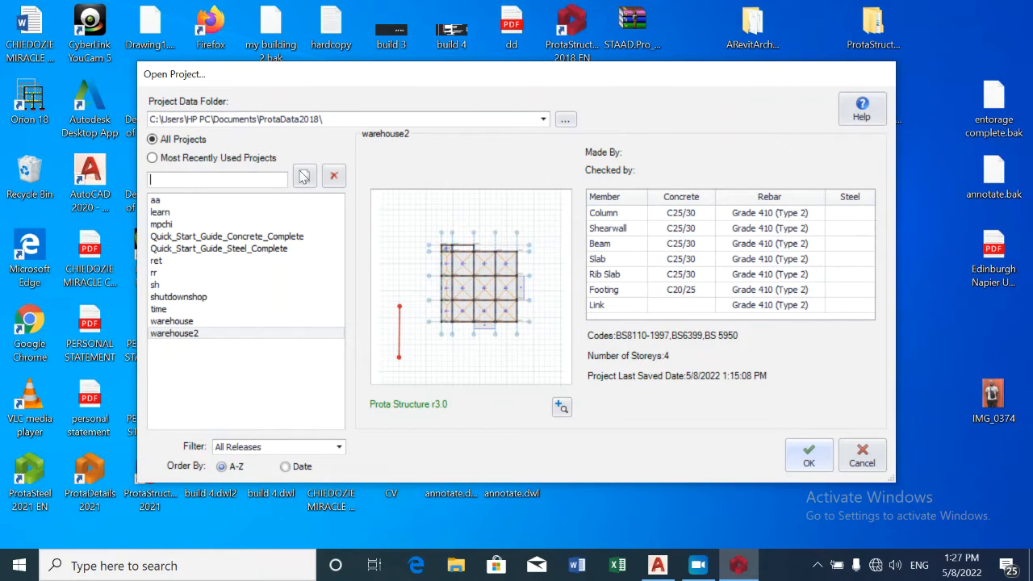
Step: Create a new project with the code 3storey and import the UK (BS8110) template settings into it
{"action": "left_click", "coordinate": [303, 178]}
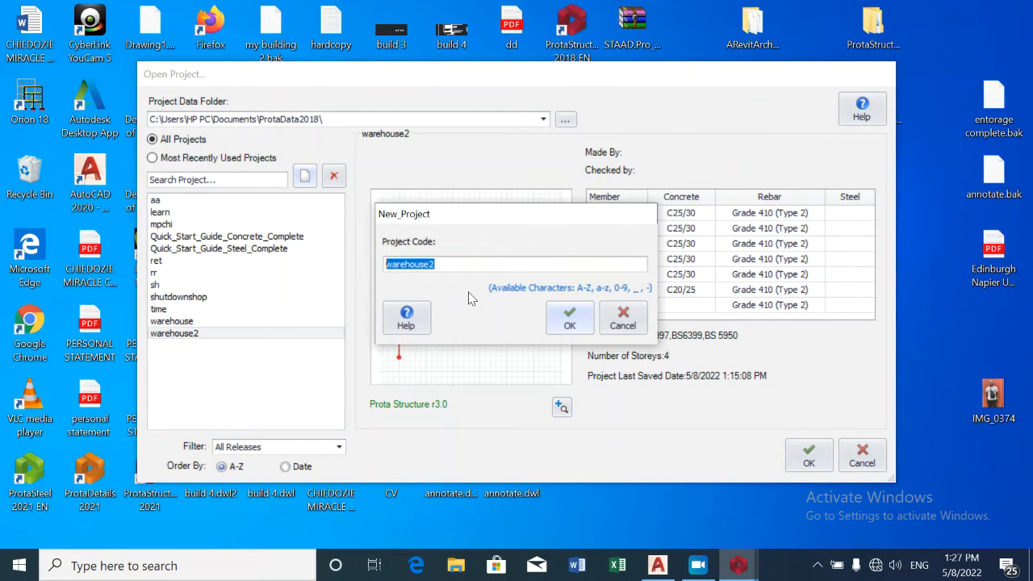
{"action": "key", "text": "BackSpace"}
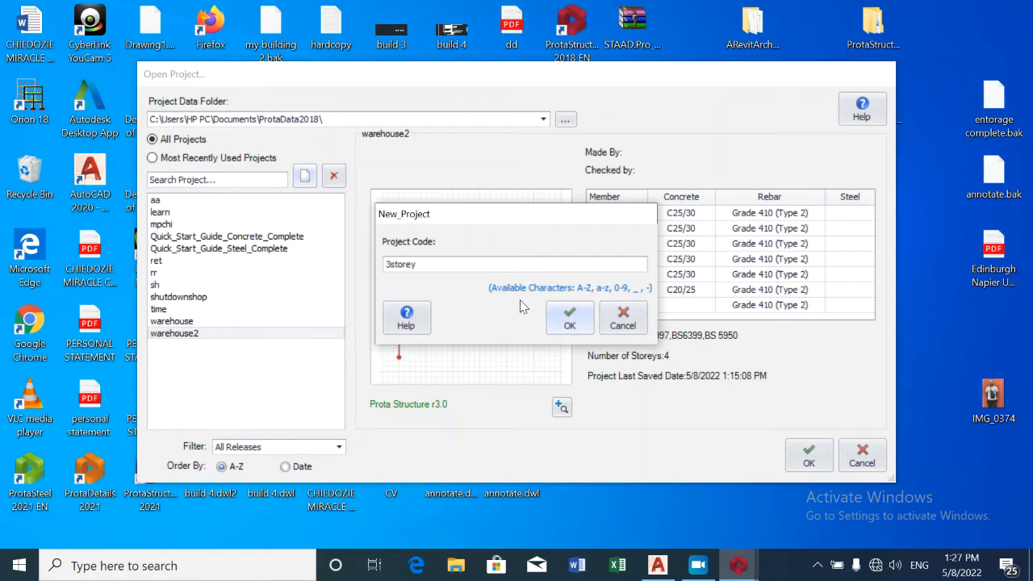
{"action": "left_click", "coordinate": [568, 319]}
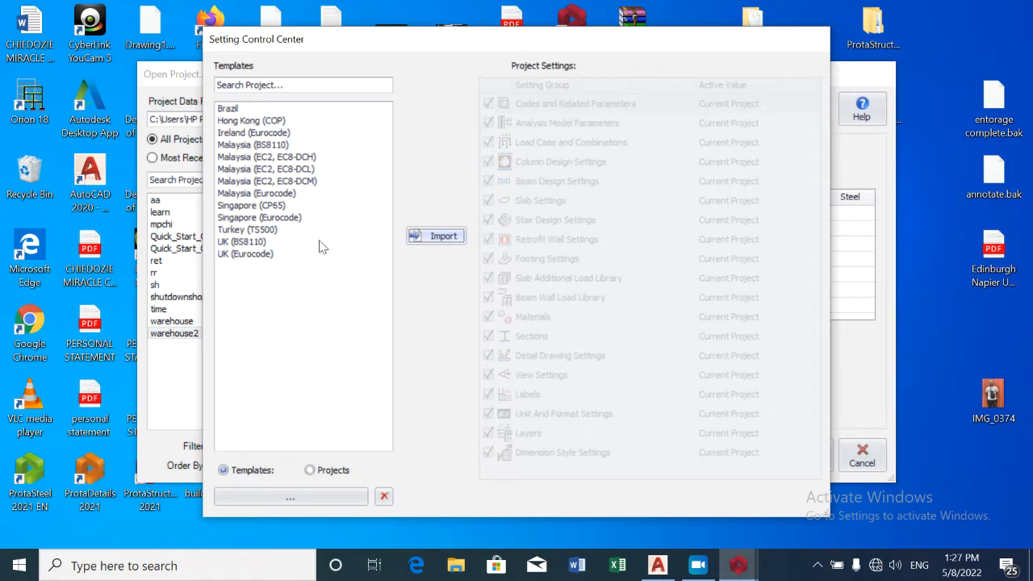
{"action": "left_click", "coordinate": [244, 242]}
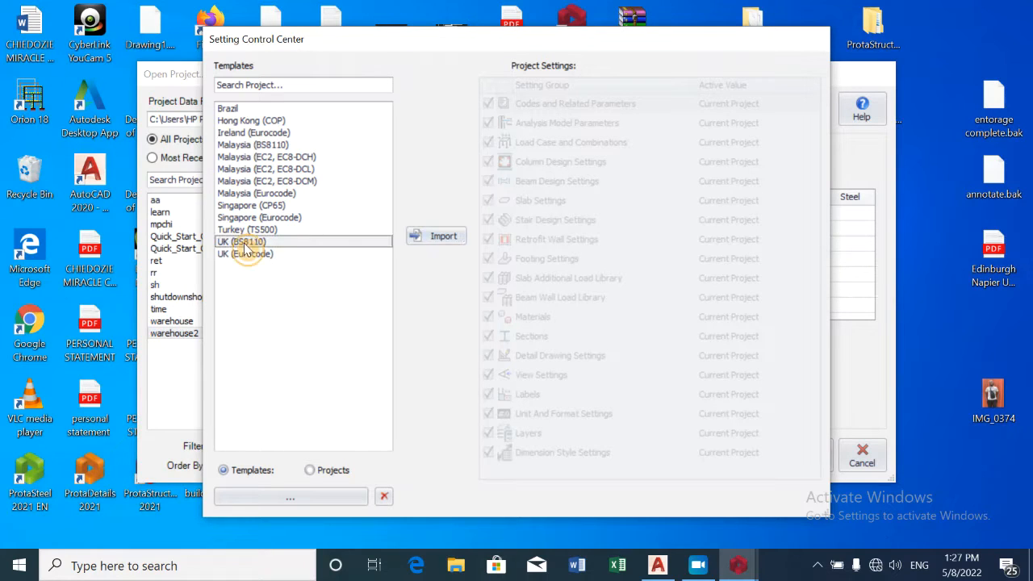
{"action": "left_click", "coordinate": [443, 239]}
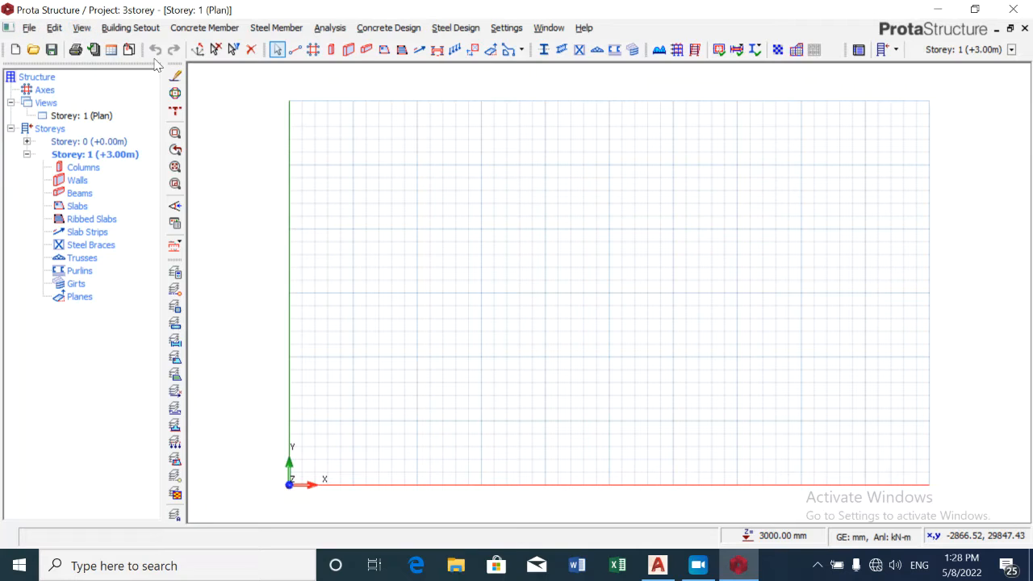
Step: Draw a single vertical axis about 14200 mm long in the Storey 1 plan
{"action": "left_click", "coordinate": [295, 50]}
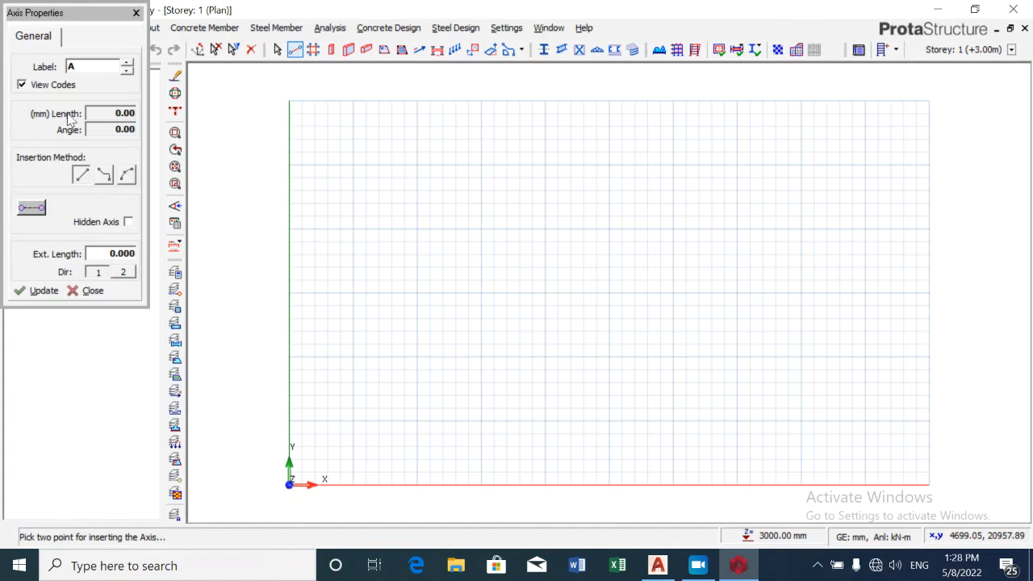
{"action": "left_click", "coordinate": [439, 178]}
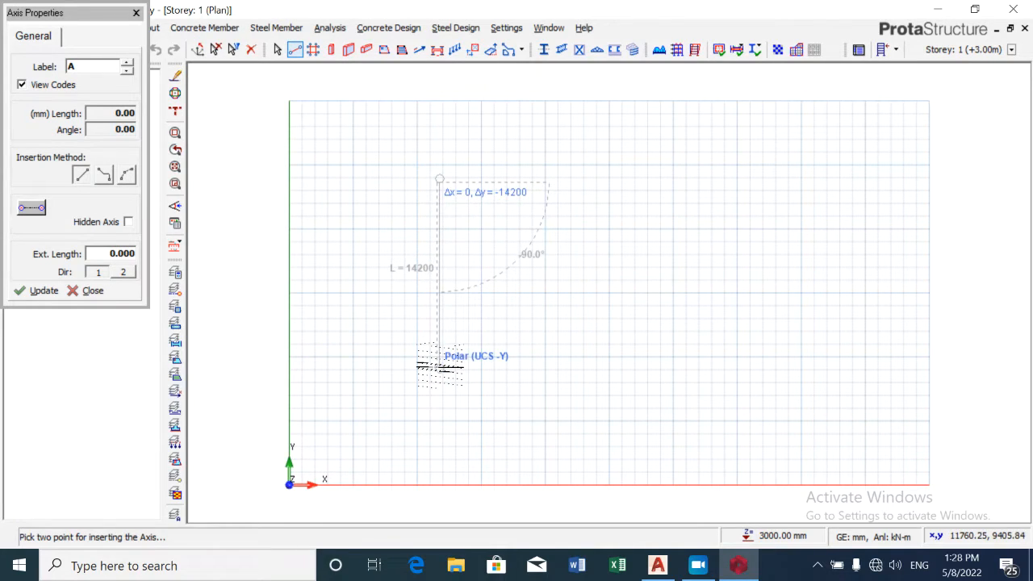
{"action": "left_click", "coordinate": [439, 367]}
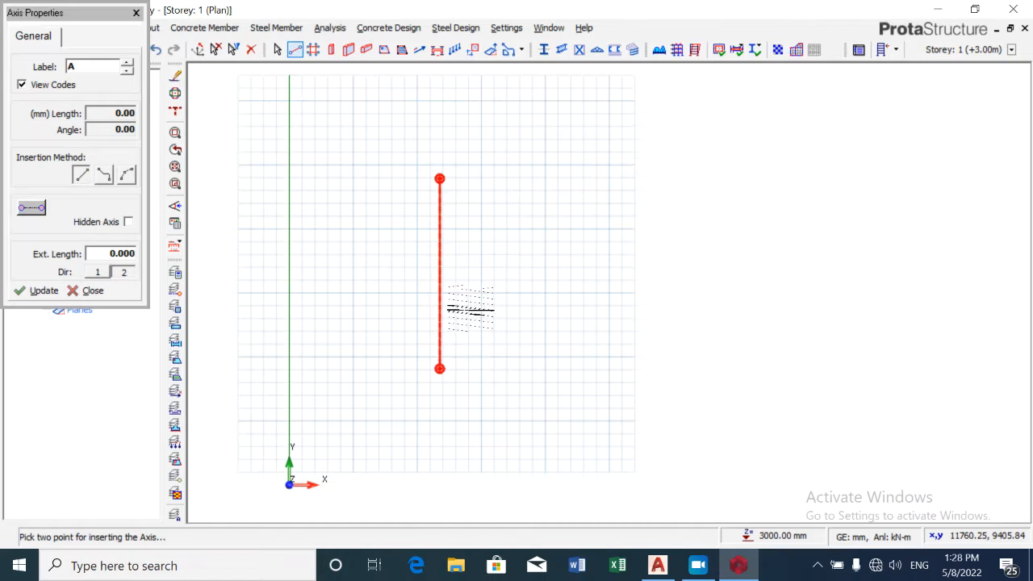
Step: Offset the vertical axis three times towards positive X at 2000 mm spacing, then end the axis command and clear the selection
{"action": "right_click", "coordinate": [444, 267]}
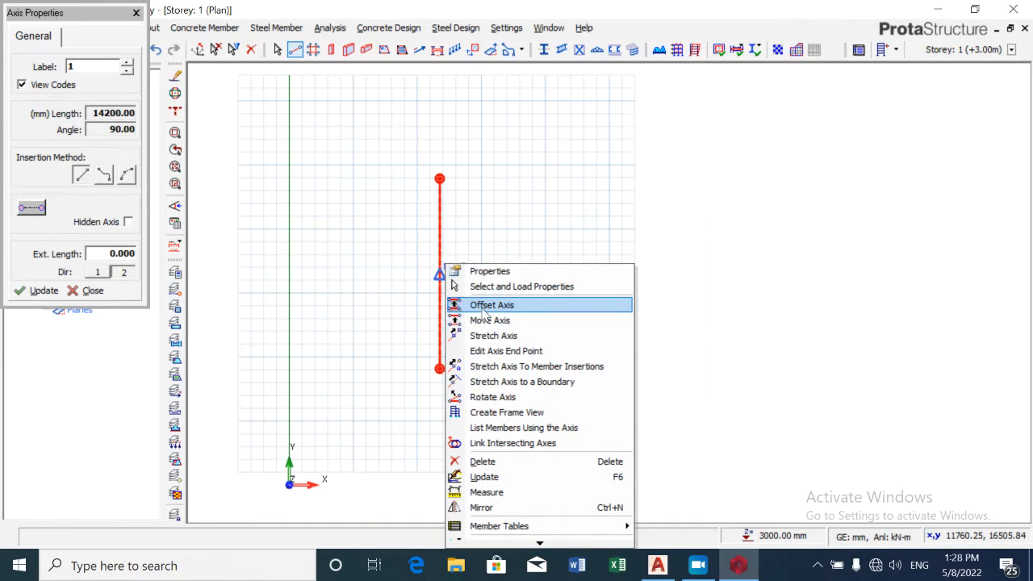
{"action": "left_click", "coordinate": [484, 306]}
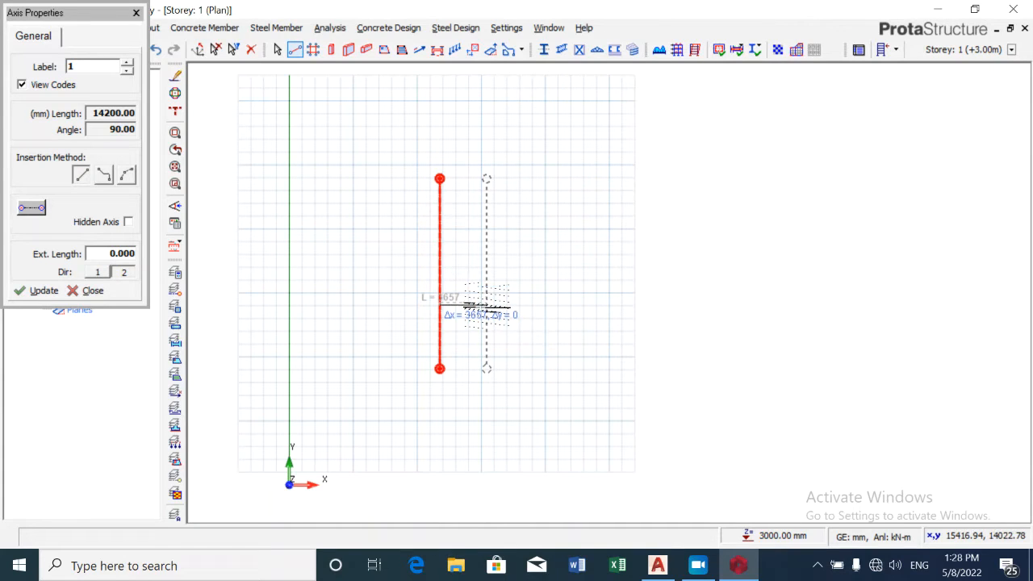
{"action": "key", "text": "Tab"}
{"action": "key", "text": "BackSpace"}
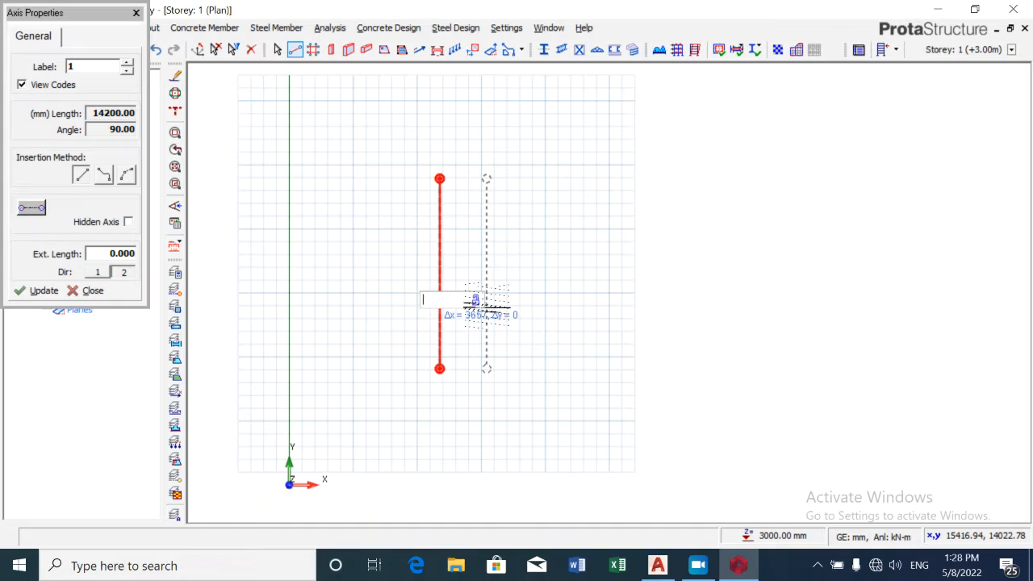
{"action": "type", "text": "2000"}
{"action": "key", "text": "Return"}
{"action": "left_click", "coordinate": [514, 288]}
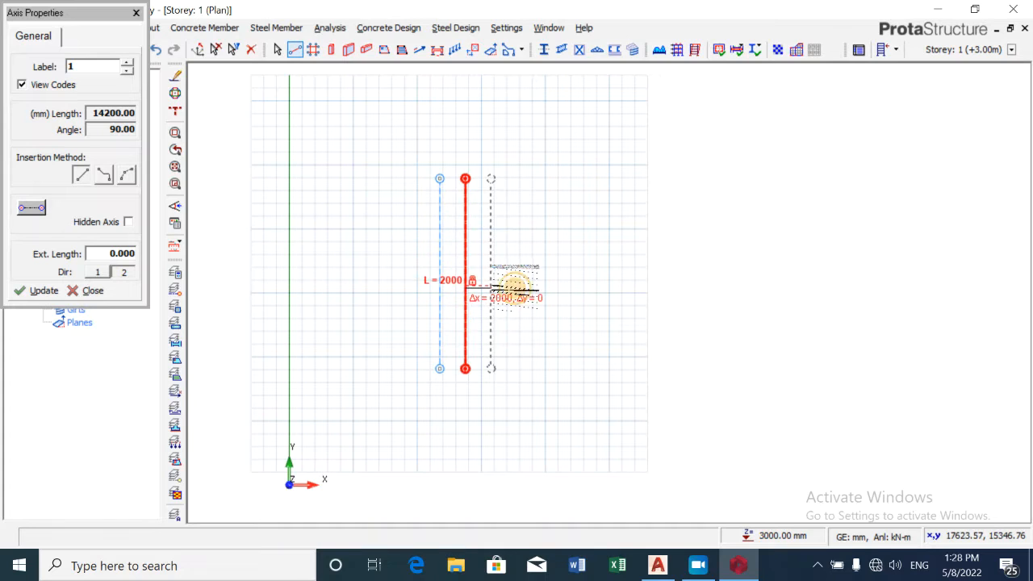
{"action": "left_click", "coordinate": [537, 283]}
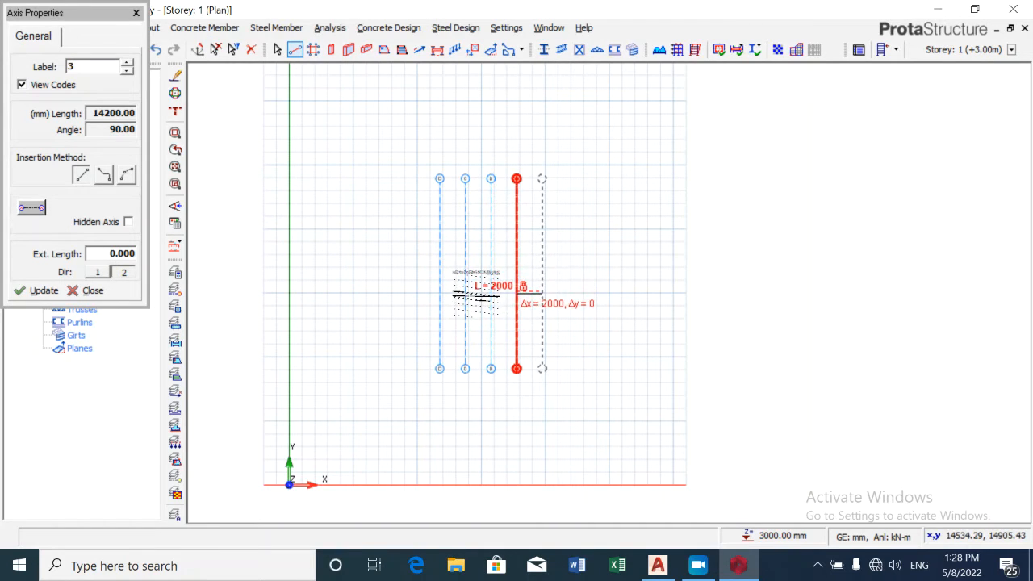
{"action": "key", "text": "Escape"}
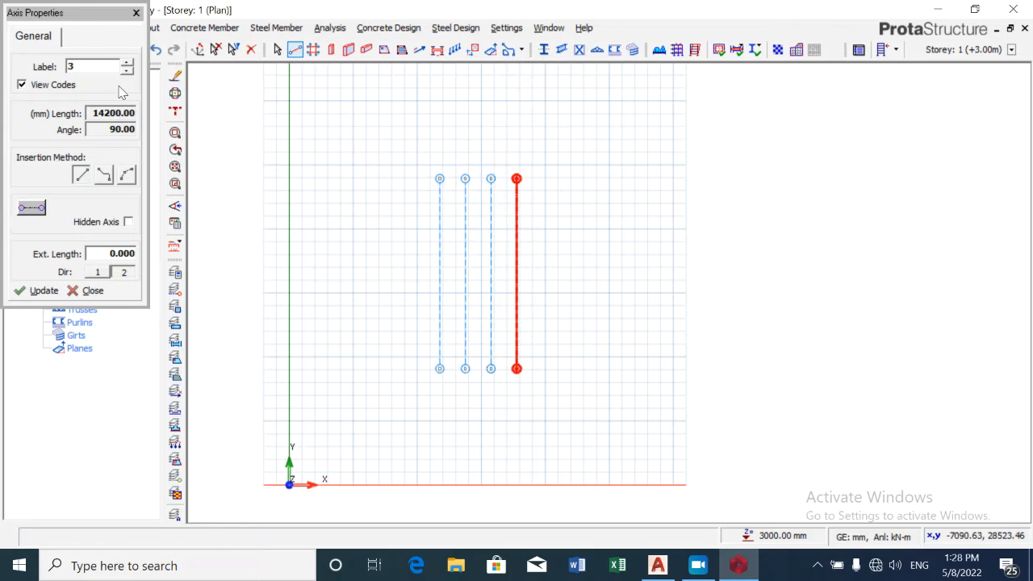
{"action": "left_click", "coordinate": [136, 13]}
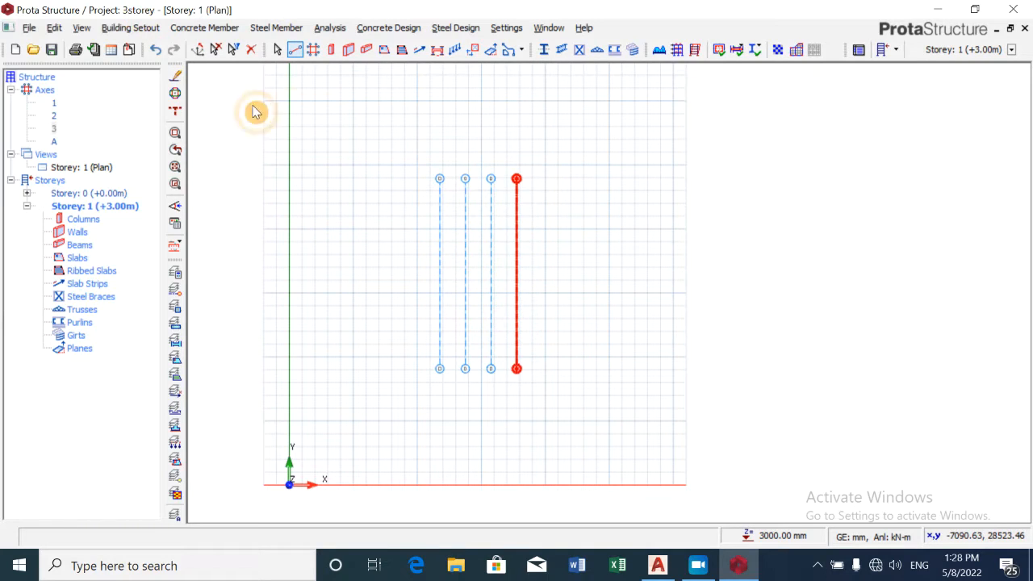
{"action": "right_click", "coordinate": [396, 143]}
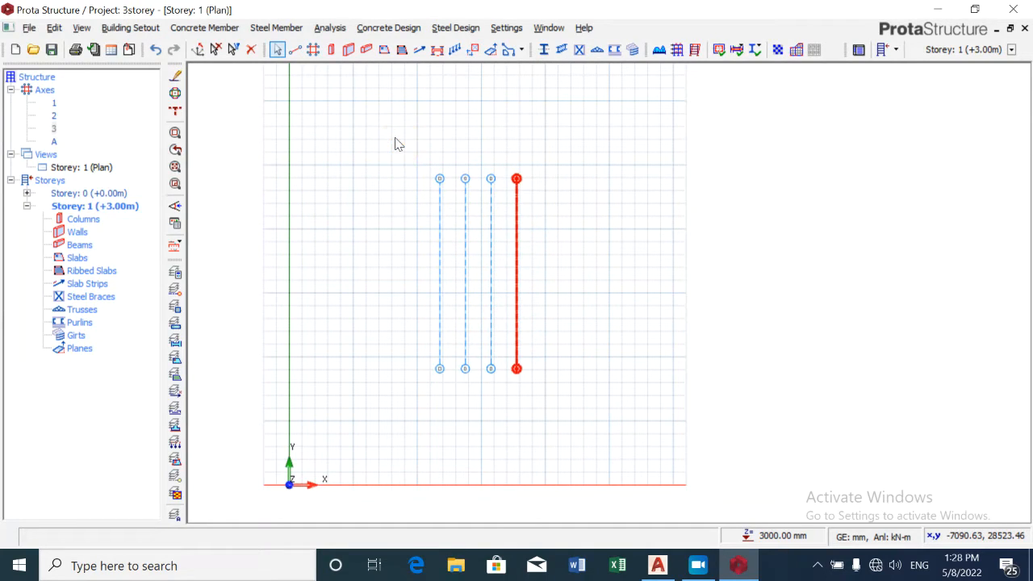
{"action": "key", "text": "Escape"}
{"action": "left_click", "coordinate": [392, 143]}
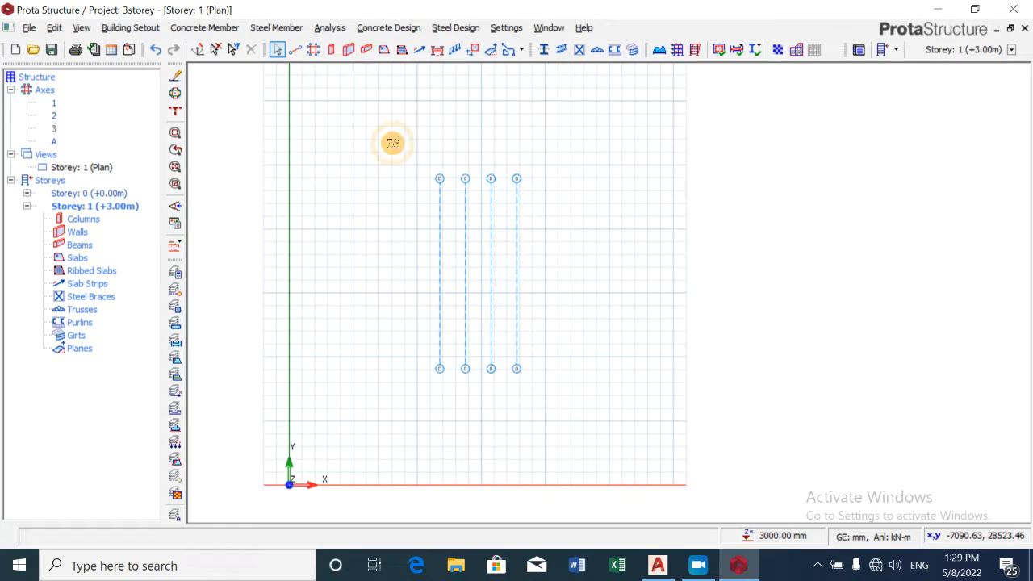
Step: Delete all four vertical axes from the Storey 1 plan
{"action": "left_click", "coordinate": [415, 166]}
{"action": "left_click_drag", "start_coordinate": [415, 167], "coordinate": [568, 400]}
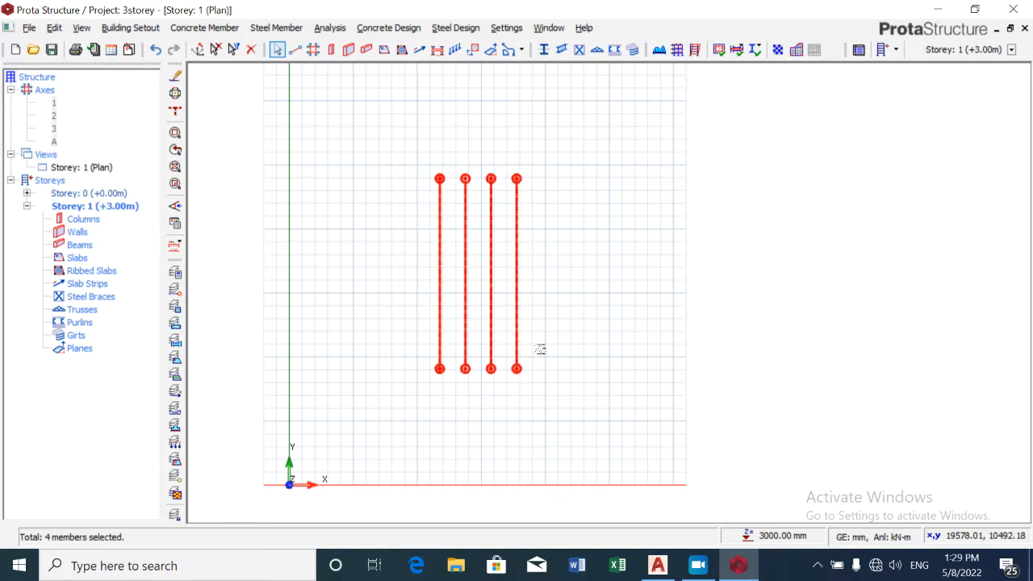
{"action": "key", "text": "Delete"}
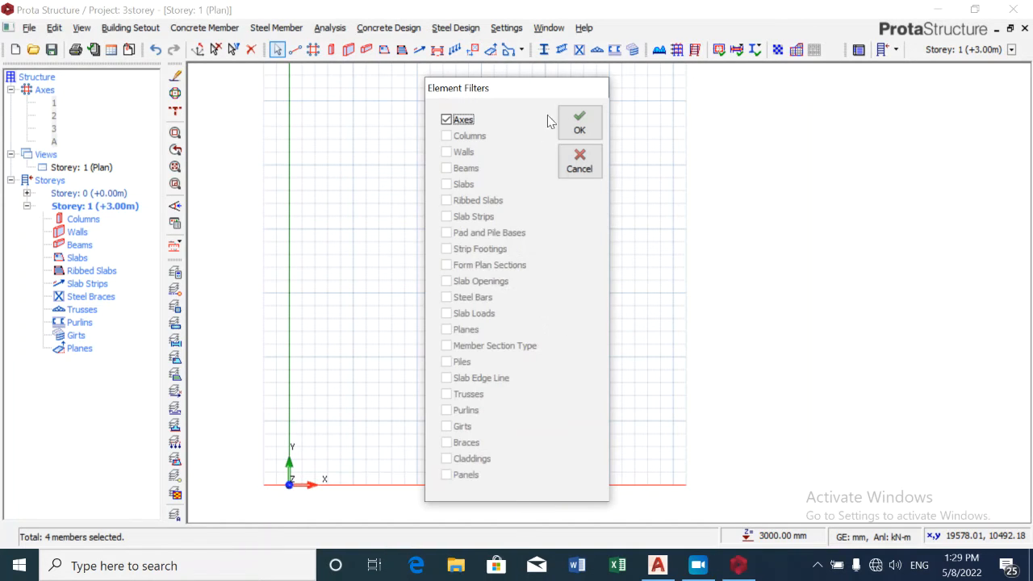
{"action": "left_click", "coordinate": [578, 123]}
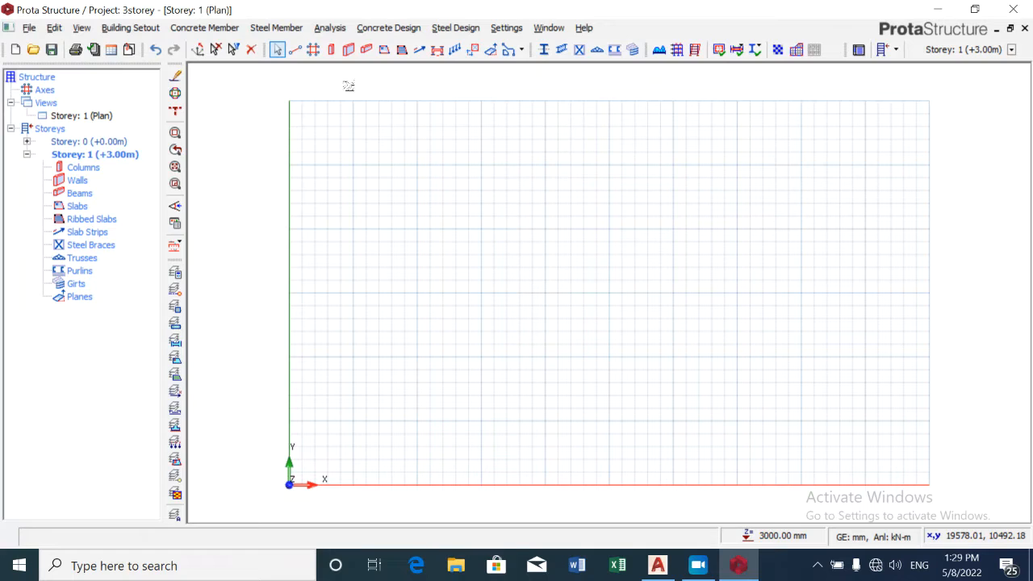
Step: Start an orthogonal axis group with its reference point at about x 11823, y 23732 and clear the Dir-1 axis spacing
{"action": "left_click", "coordinate": [313, 50]}
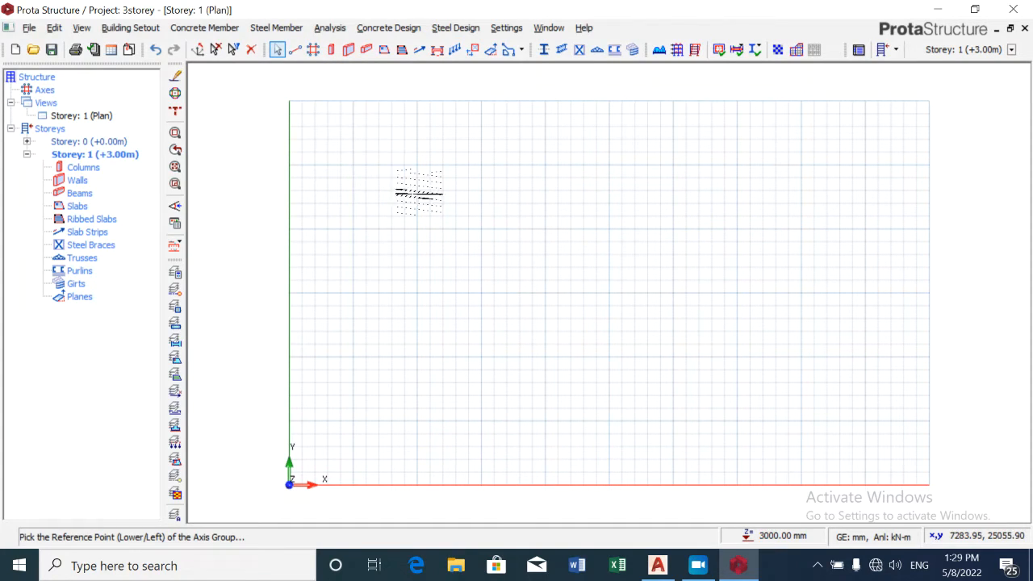
{"action": "left_click", "coordinate": [440, 182]}
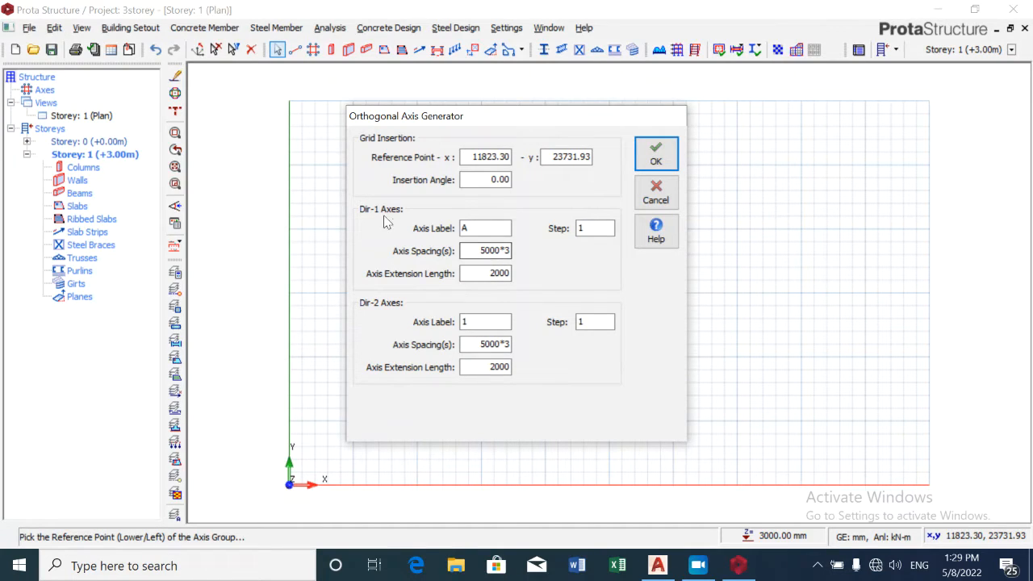
{"action": "left_click", "coordinate": [474, 250]}
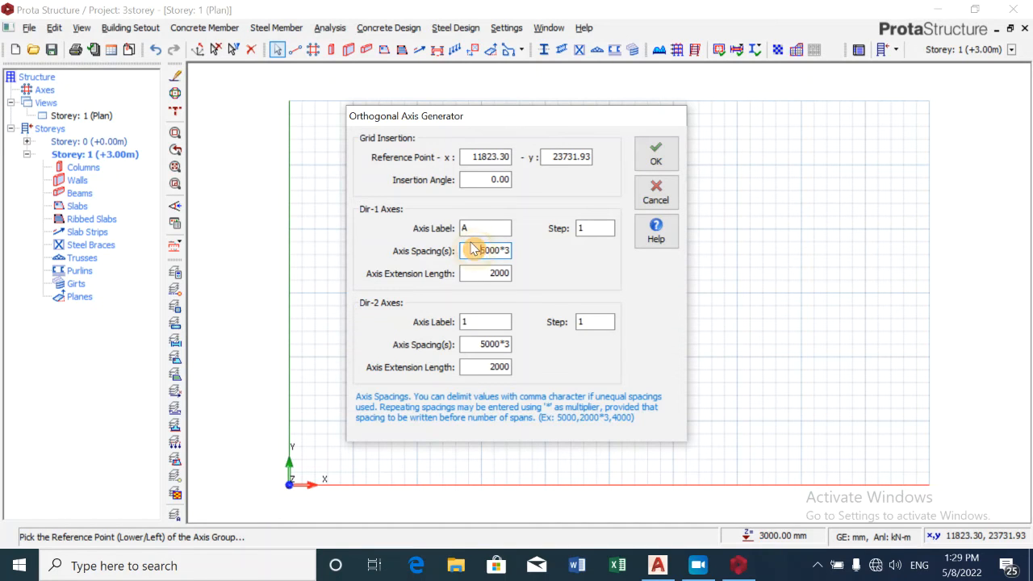
{"action": "double_click", "coordinate": [476, 250]}
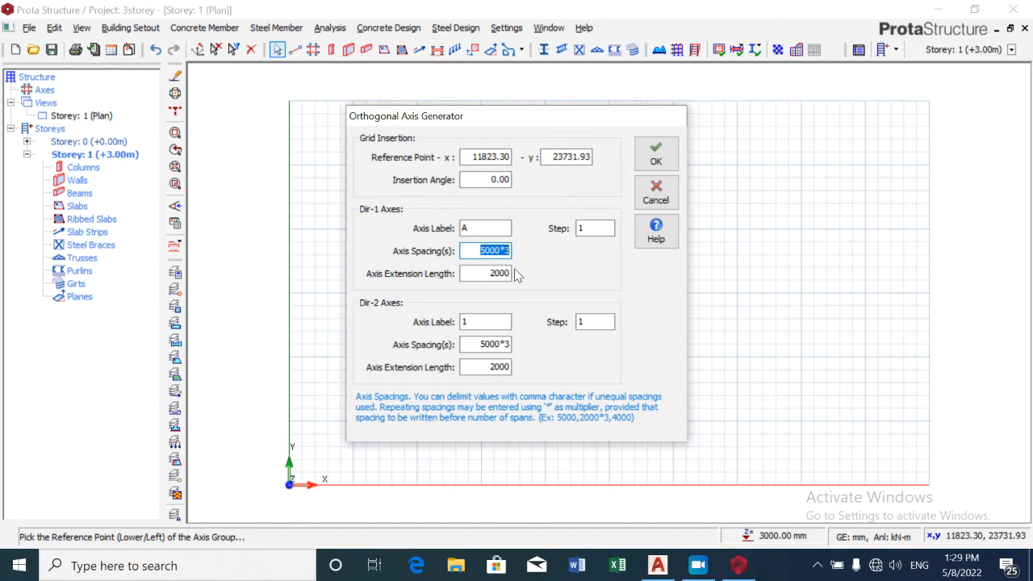
{"action": "key", "text": "BackSpace"}
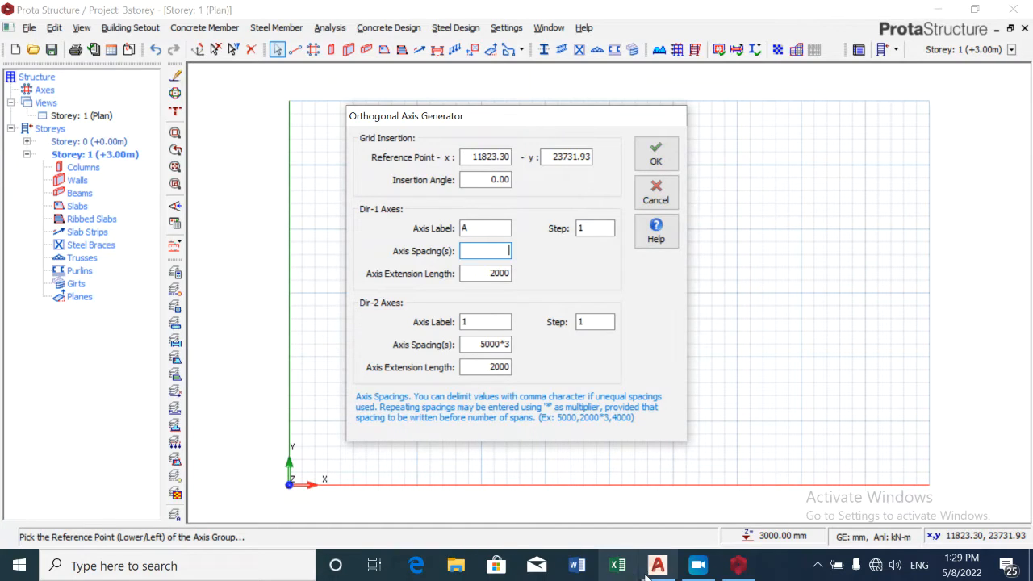
Step: Switch to AutoCAD and examine the vertical dimension chain beside the floor plan in annotate.dwg for the grid spacings
{"action": "mouse_move", "coordinate": [699, 567]}
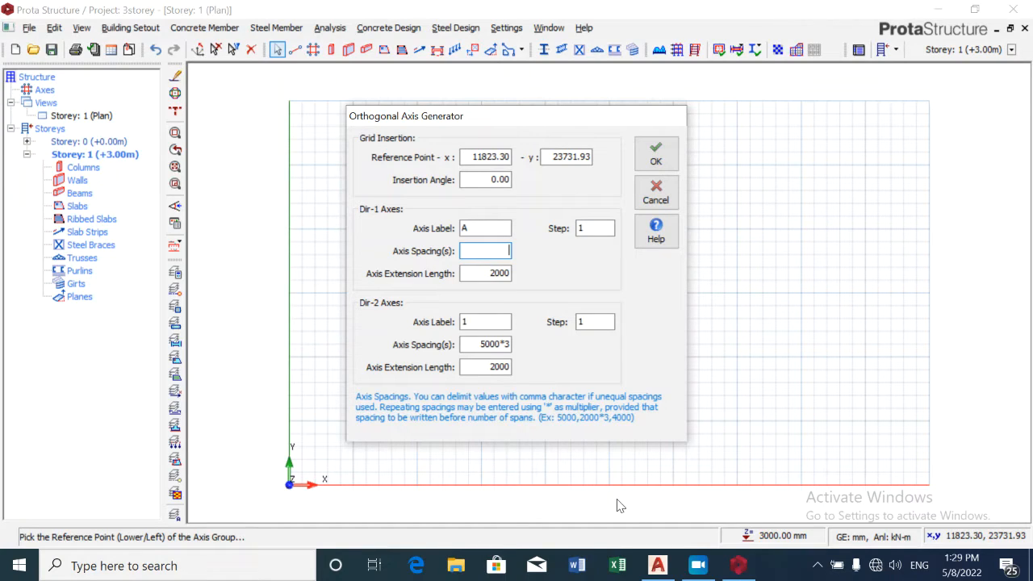
{"action": "mouse_move", "coordinate": [667, 569]}
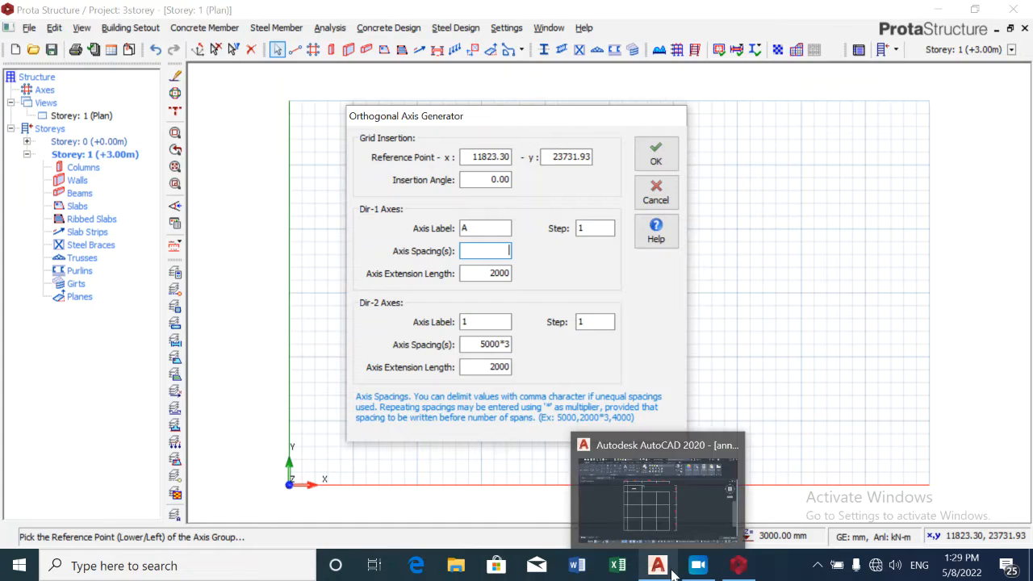
{"action": "left_click", "coordinate": [660, 525]}
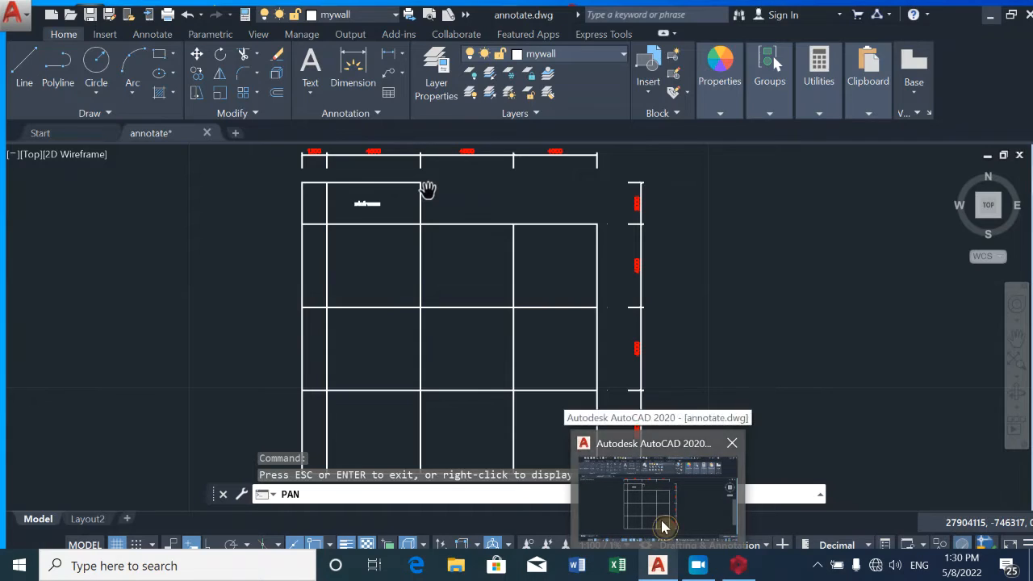
{"action": "scroll", "coordinate": [674, 465], "scroll_direction": "down", "scroll_amount": 6}
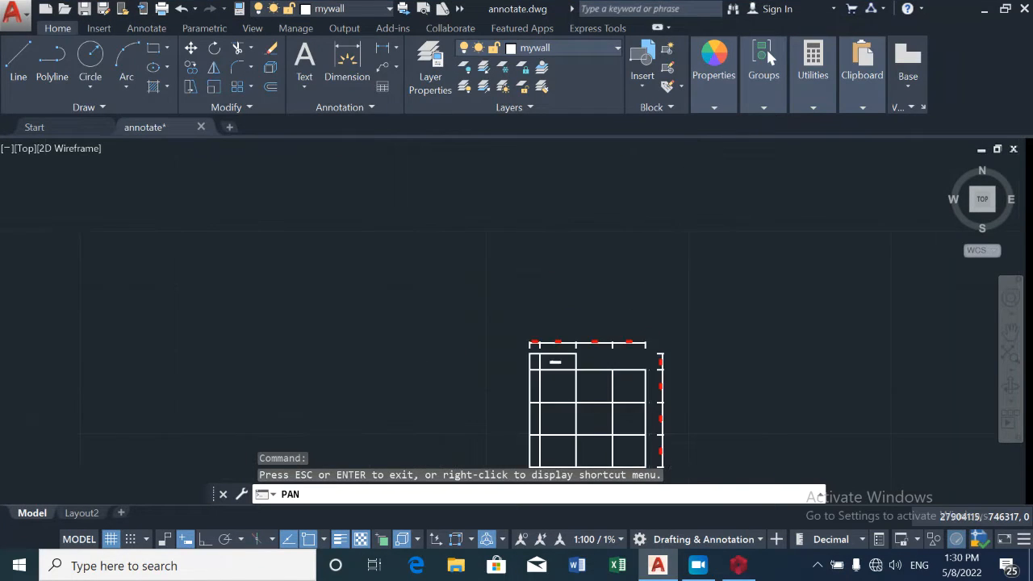
{"action": "scroll", "coordinate": [670, 469], "scroll_direction": "up", "scroll_amount": 8}
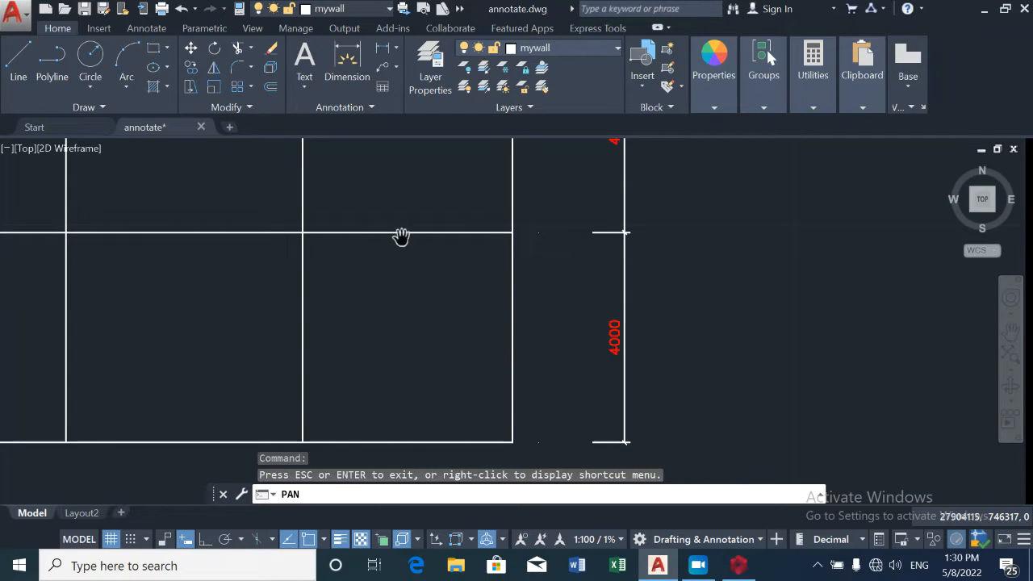
{"action": "scroll", "coordinate": [411, 445], "scroll_direction": "down", "scroll_amount": 4}
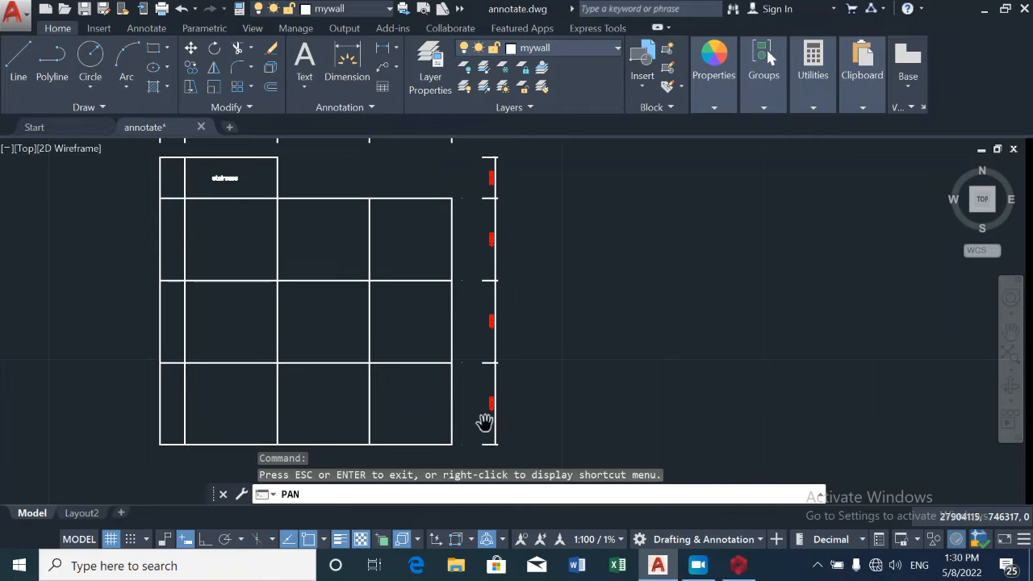
{"action": "scroll", "coordinate": [485, 419], "scroll_direction": "up", "scroll_amount": 4}
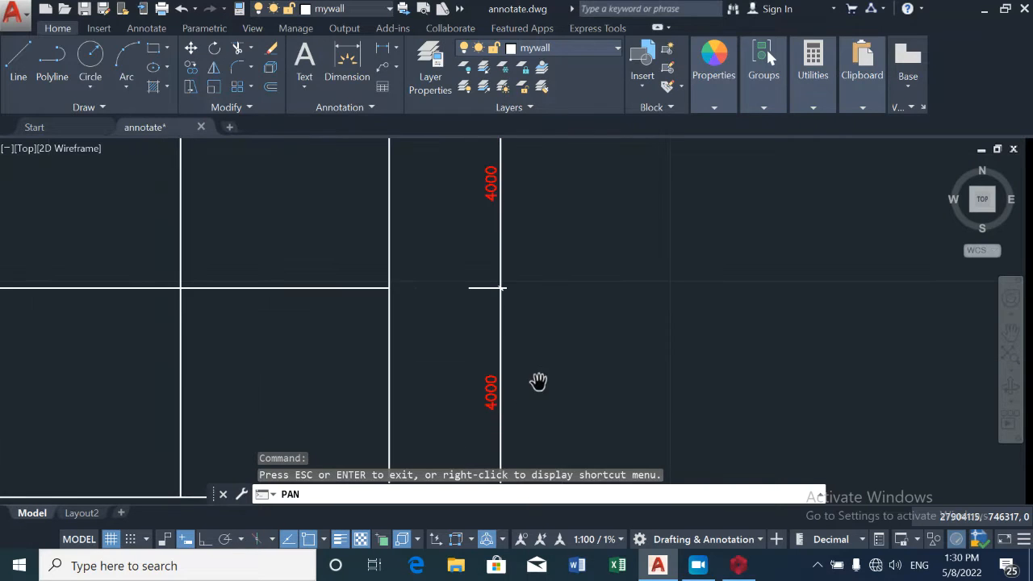
{"action": "left_click_drag", "start_coordinate": [541, 381], "coordinate": [576, 293]}
{"action": "mouse_move", "coordinate": [579, 253]}
{"action": "left_mouse_down"}
{"action": "mouse_move", "coordinate": [610, 443]}
{"action": "mouse_move", "coordinate": [644, 280]}
{"action": "mouse_move", "coordinate": [660, 419]}
{"action": "left_mouse_up"}
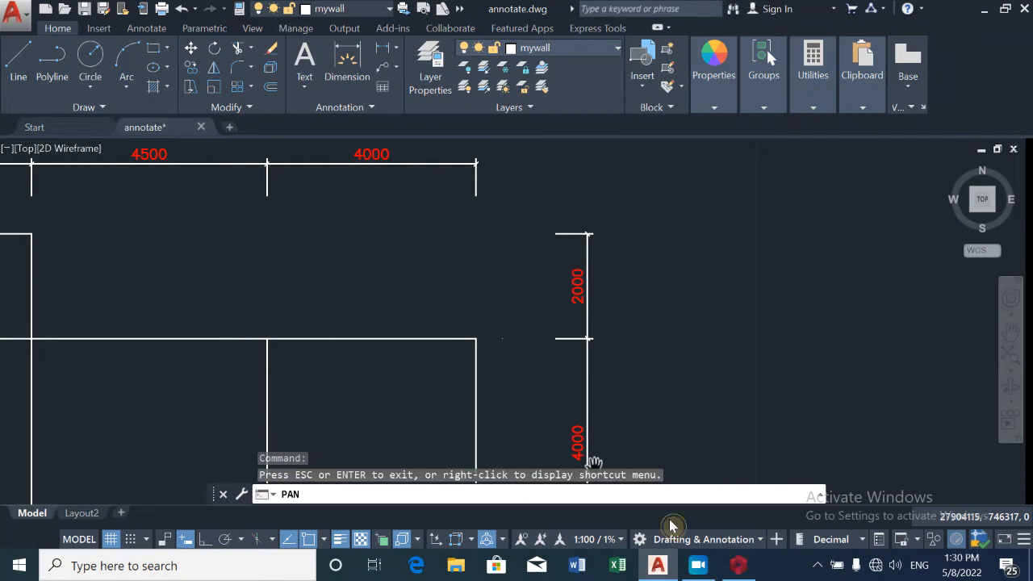
Step: Switch back to ProtaStructure, set the Dir-1 axis spacings to 4000*3,2000 and clear the Dir-2 axis spacing
{"action": "left_click", "coordinate": [740, 568]}
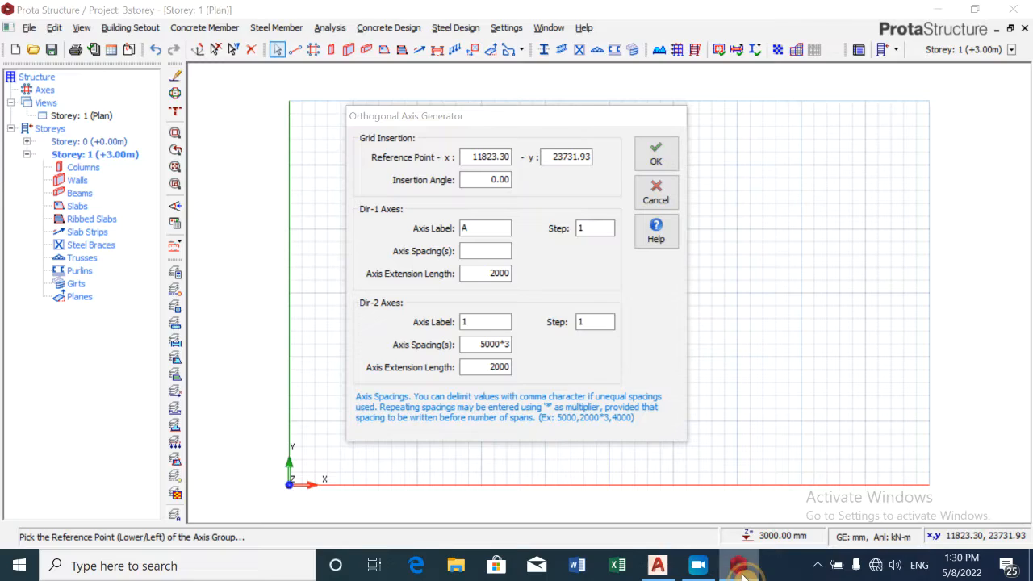
{"action": "left_click", "coordinate": [484, 251]}
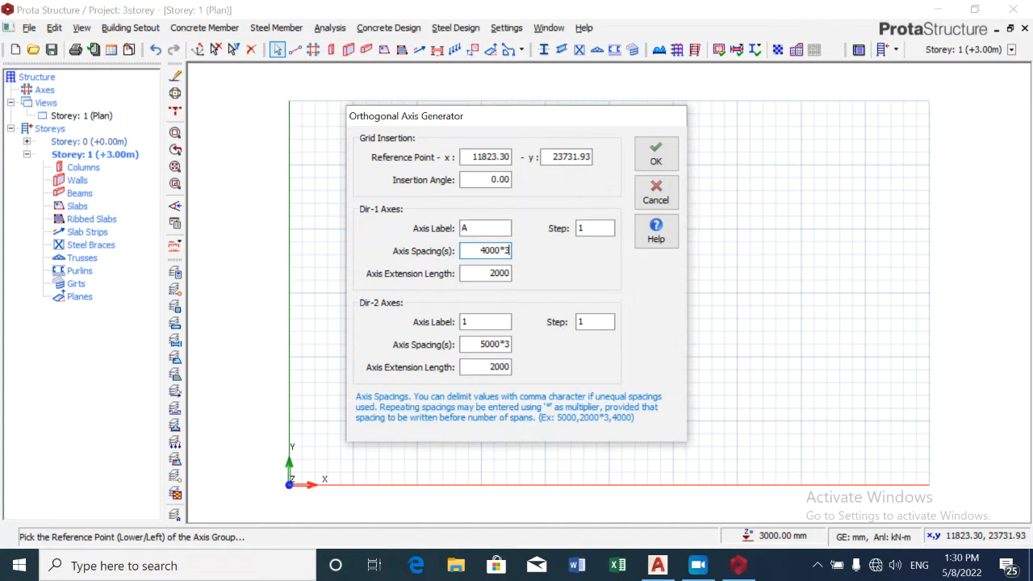
{"action": "type", "text": "4000*3,"}
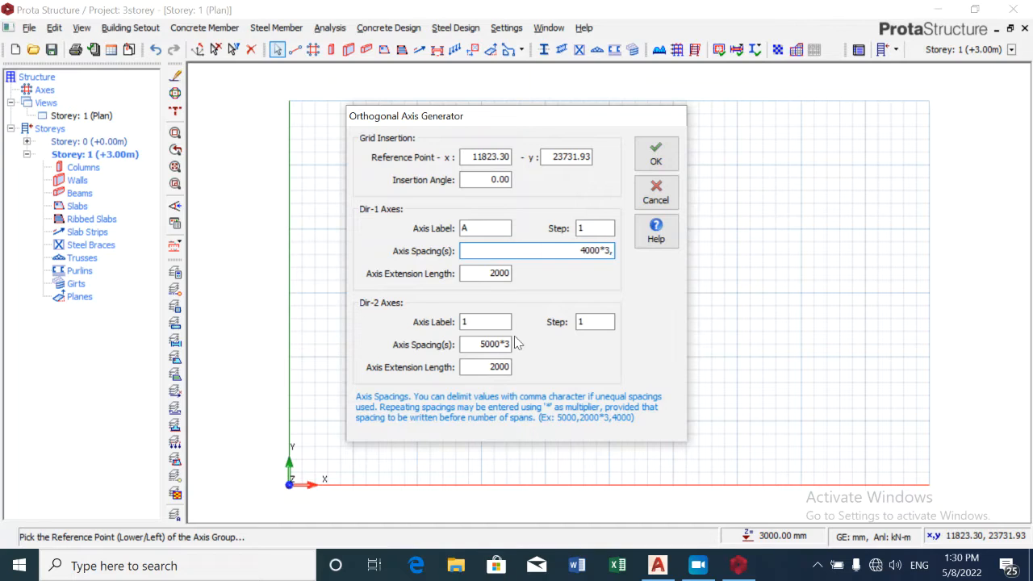
{"action": "type", "text": "2000"}
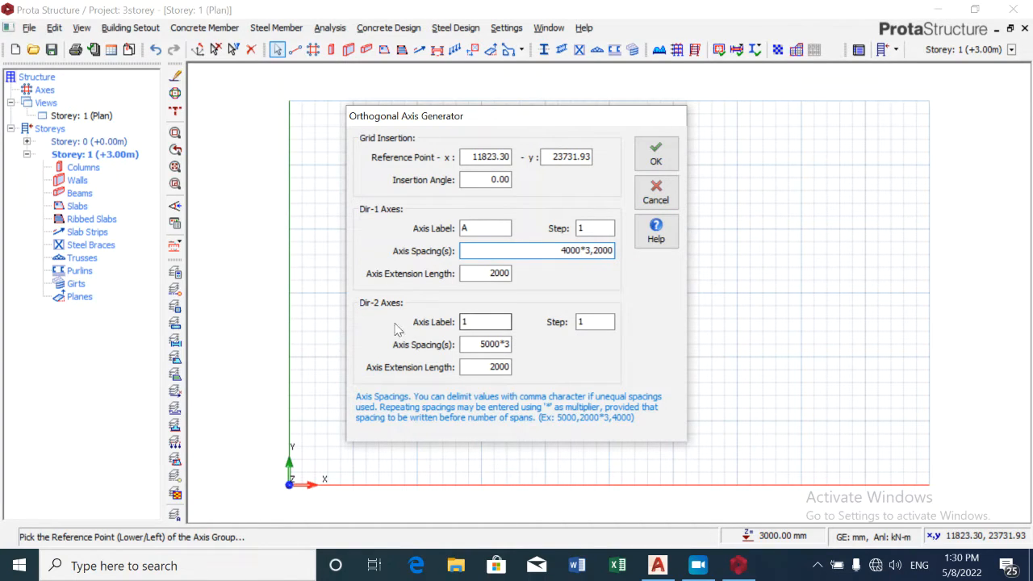
{"action": "double_click", "coordinate": [501, 344]}
{"action": "key", "text": "BackSpace"}
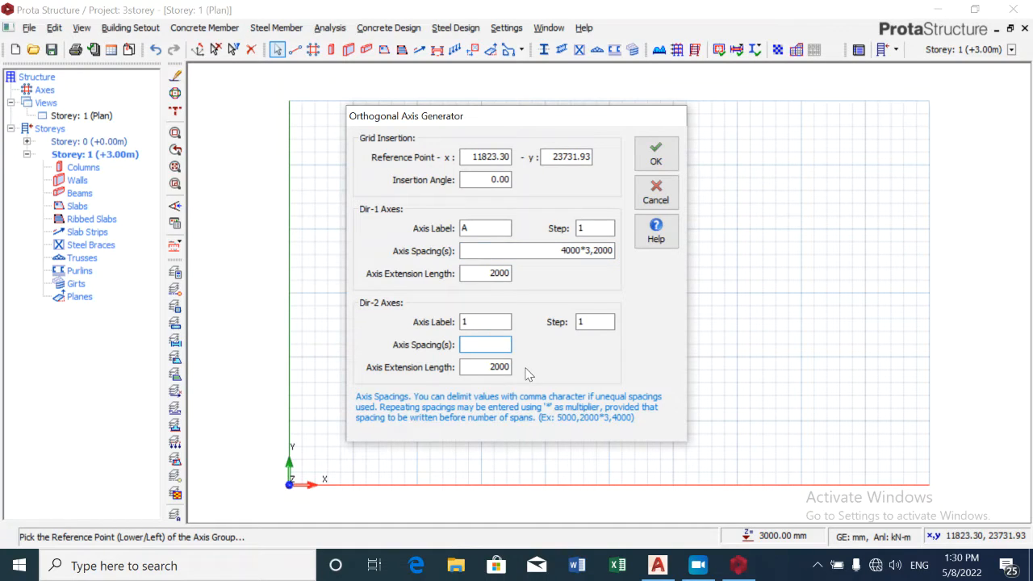
Step: Switch to AutoCAD and examine the horizontal dimension chain above the floor plan for the remaining grid spacings
{"action": "left_click", "coordinate": [654, 567]}
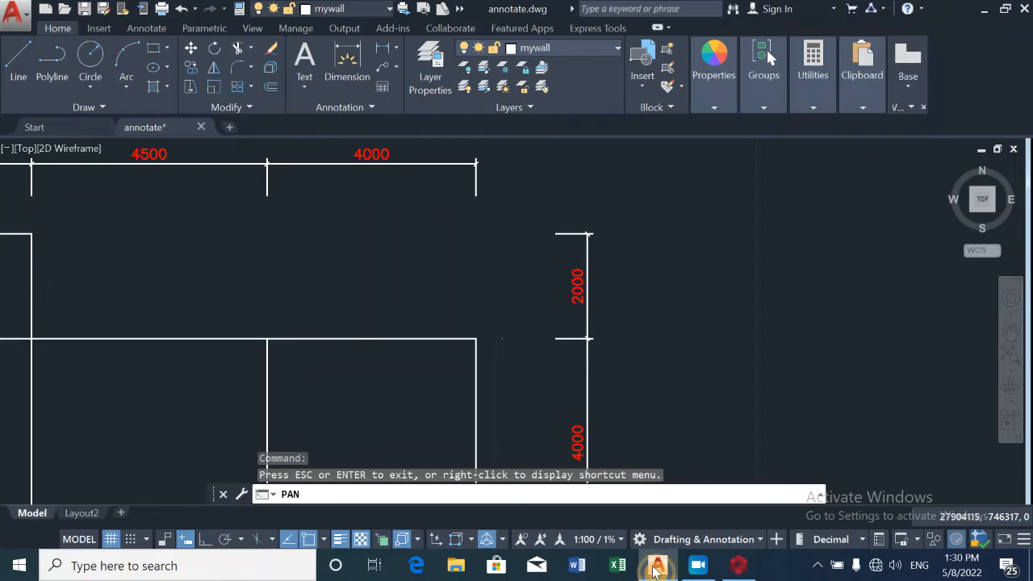
{"action": "scroll", "coordinate": [334, 330], "scroll_direction": "down", "scroll_amount": 4}
{"action": "scroll", "coordinate": [87, 280], "scroll_direction": "up", "scroll_amount": 4}
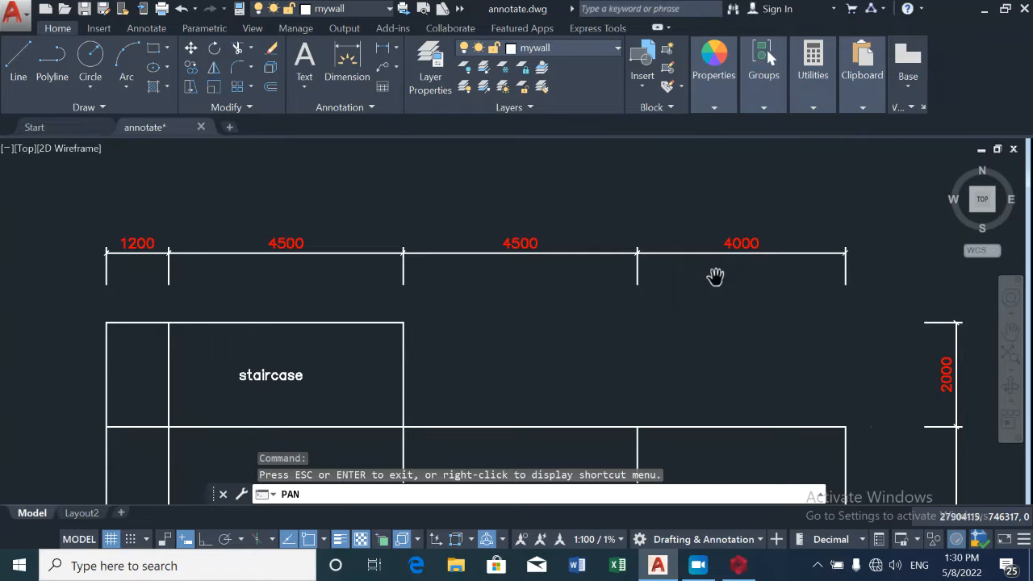
Step: Return to ProtaStructure, set the Dir-2 axis spacings to 1200,4500*2,4000 and generate the orthogonal axis grid
{"action": "mouse_move", "coordinate": [736, 574]}
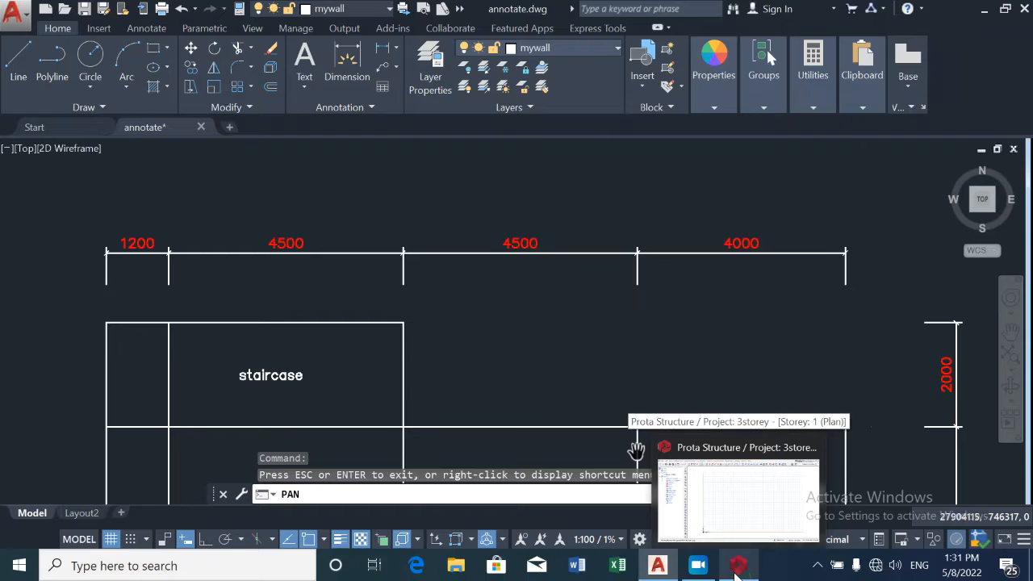
{"action": "left_click", "coordinate": [737, 496]}
{"action": "left_click", "coordinate": [502, 347]}
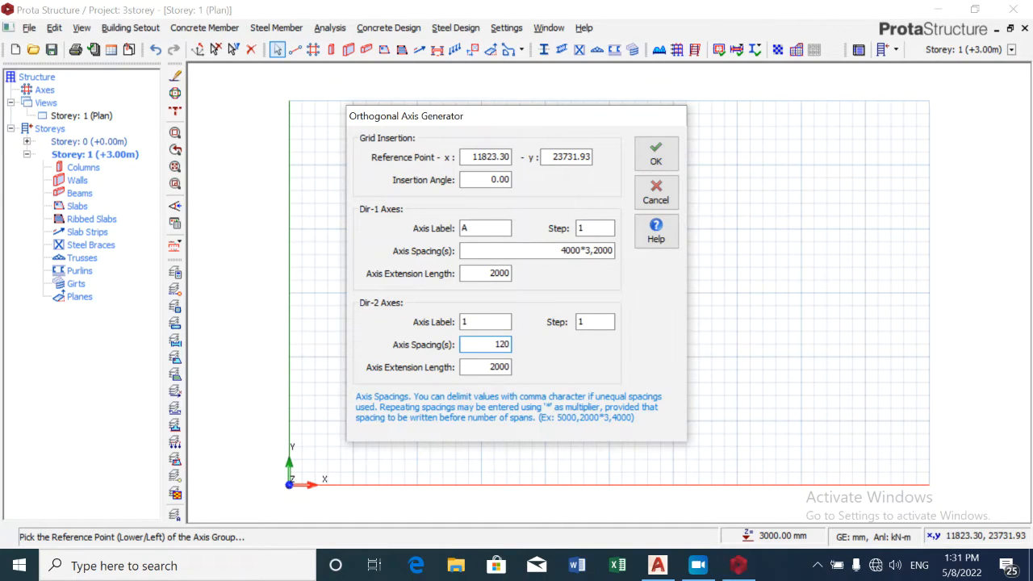
{"action": "type", "text": "1200,"}
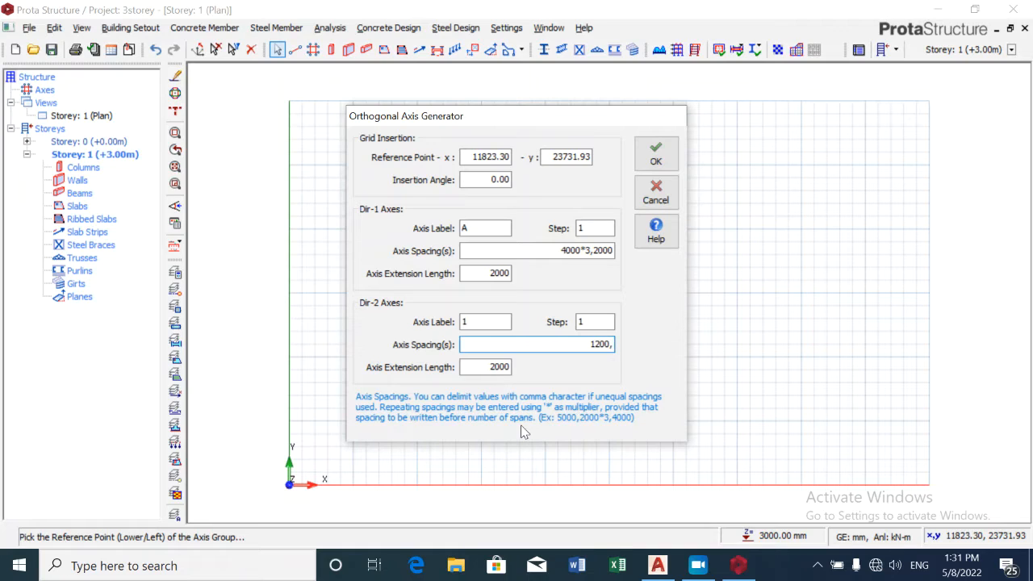
{"action": "type", "text": "4500*2,4000"}
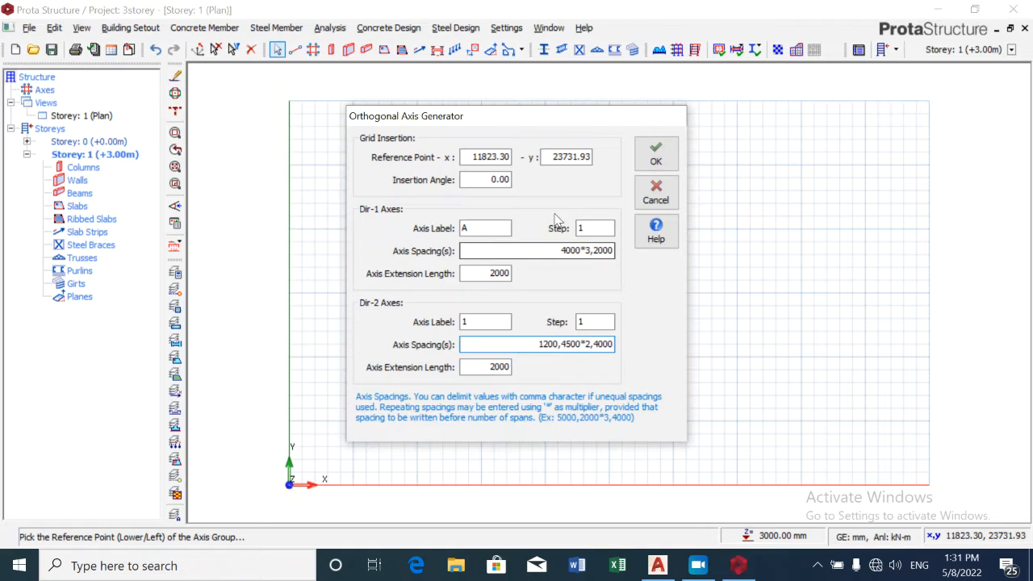
{"action": "left_click", "coordinate": [667, 164]}
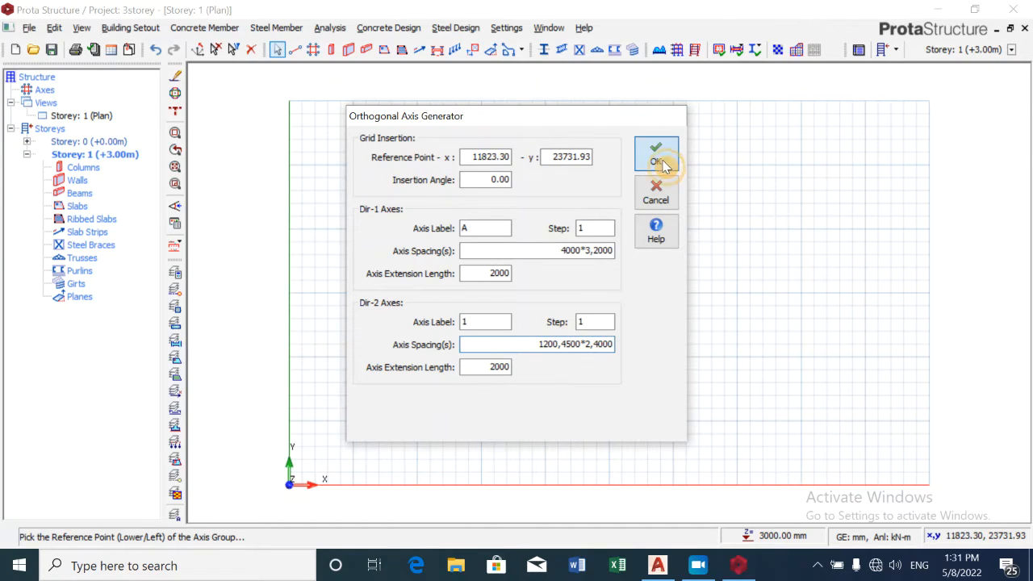
{"action": "scroll", "coordinate": [475, 318], "scroll_direction": "down", "scroll_amount": 2}
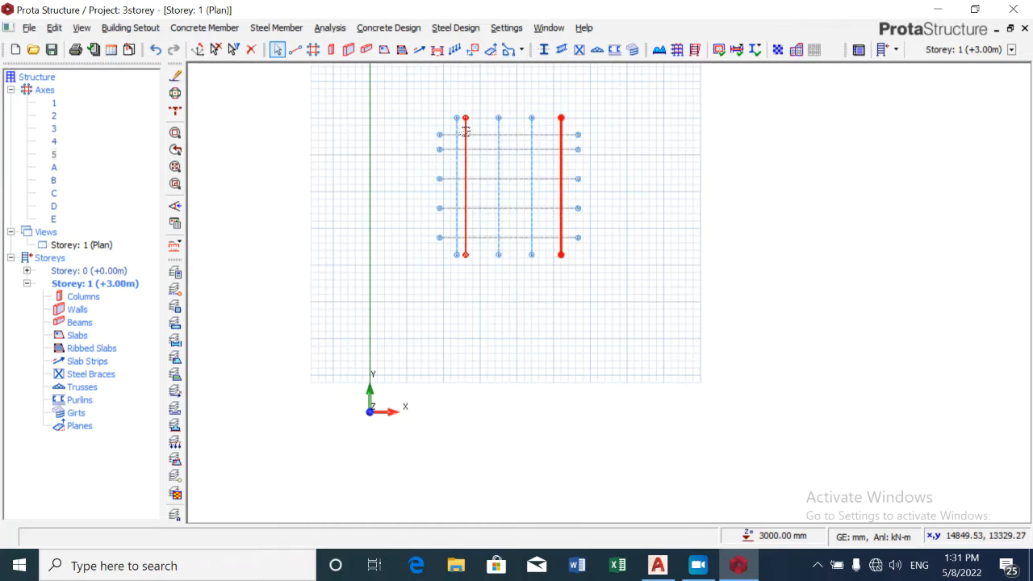
{"action": "scroll", "coordinate": [473, 125], "scroll_direction": "up", "scroll_amount": 2}
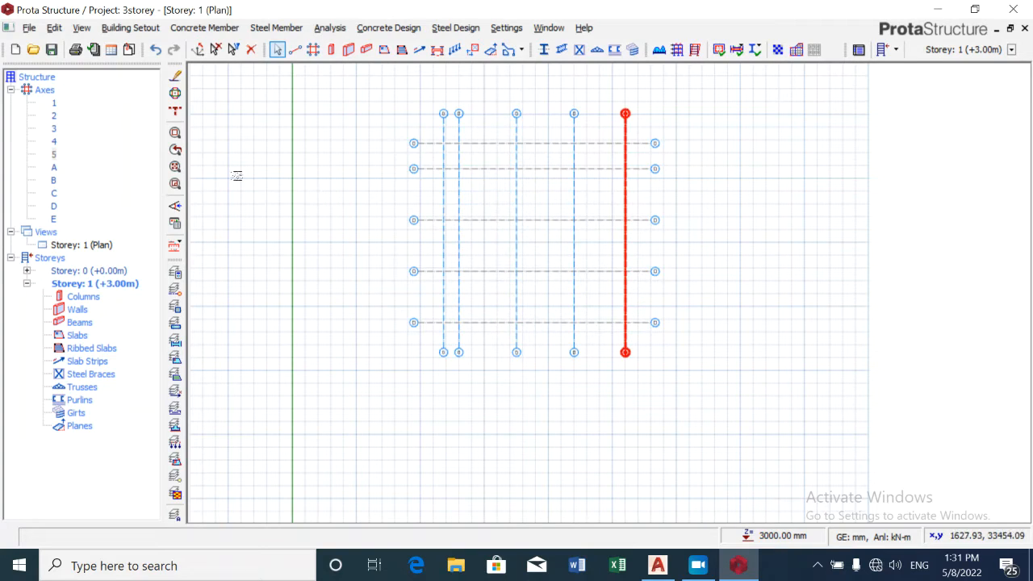
Step: Create a 3D view of Storey 1 and tile it vertically beside the plan view
{"action": "left_click", "coordinate": [46, 232]}
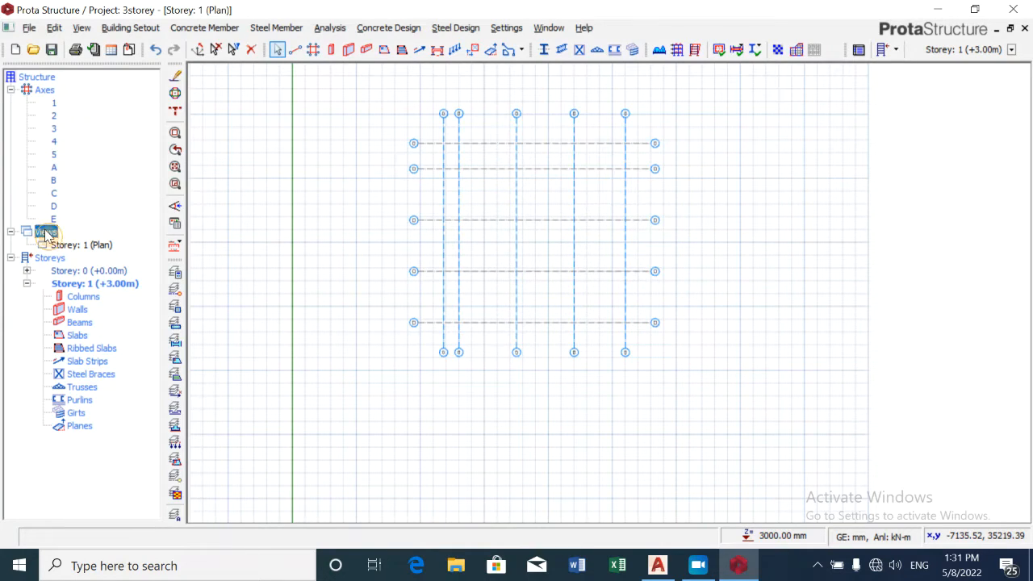
{"action": "right_click", "coordinate": [46, 232]}
{"action": "left_click", "coordinate": [89, 255]}
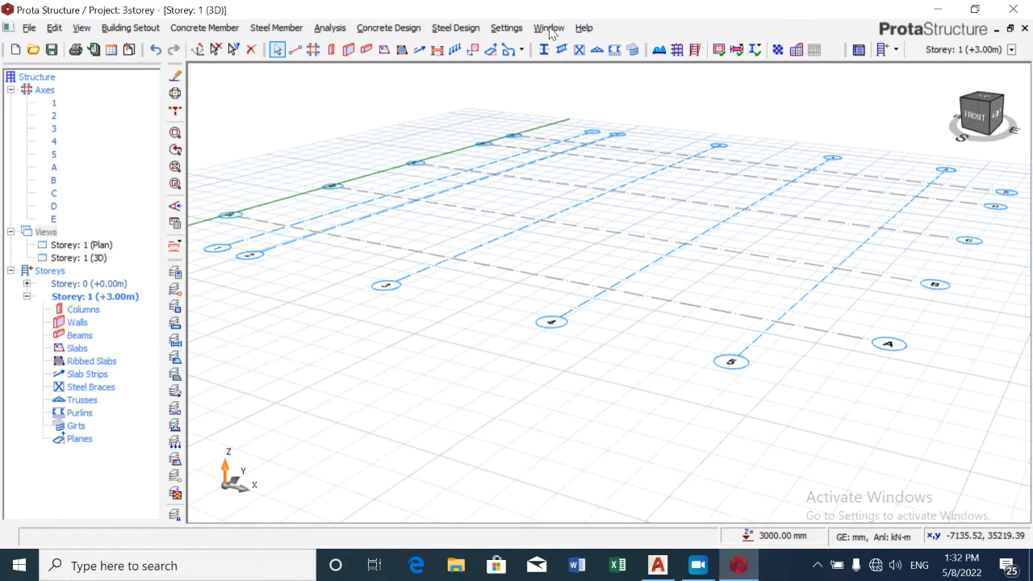
{"action": "left_click", "coordinate": [549, 28]}
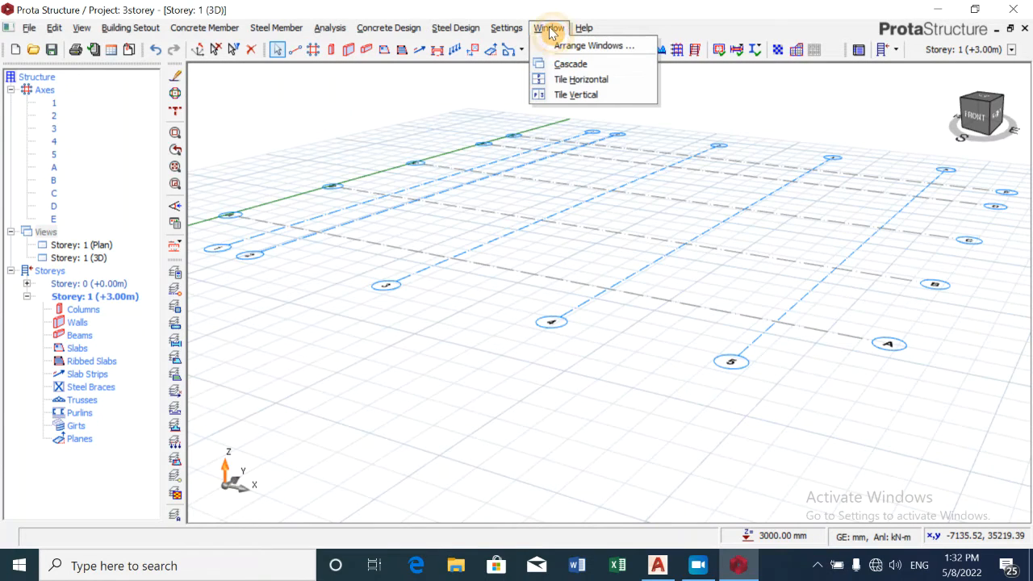
{"action": "left_click", "coordinate": [563, 95]}
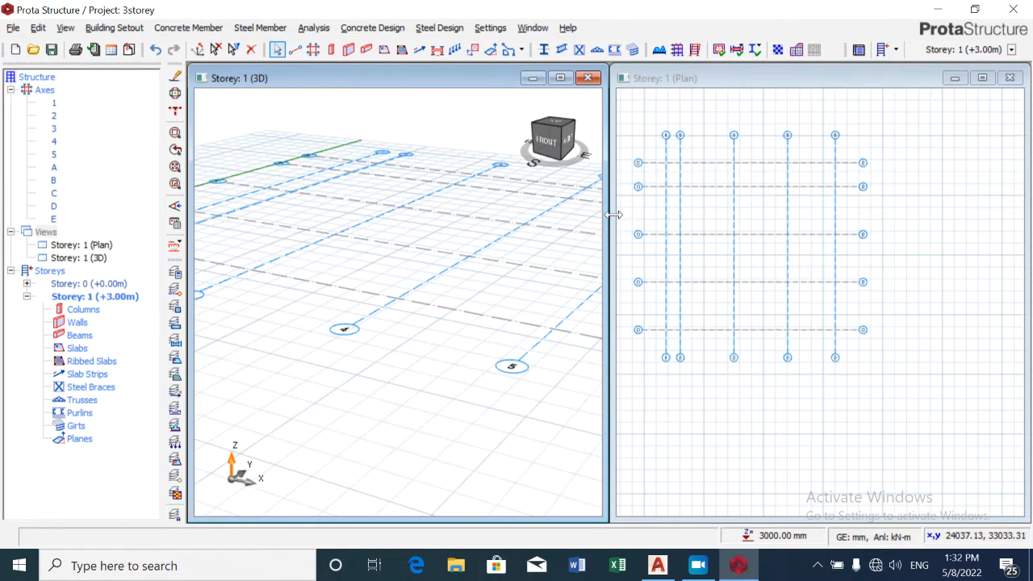
{"action": "scroll", "coordinate": [554, 261], "scroll_direction": "down", "scroll_amount": 4}
{"action": "scroll", "coordinate": [555, 261], "scroll_direction": "up", "scroll_amount": 1}
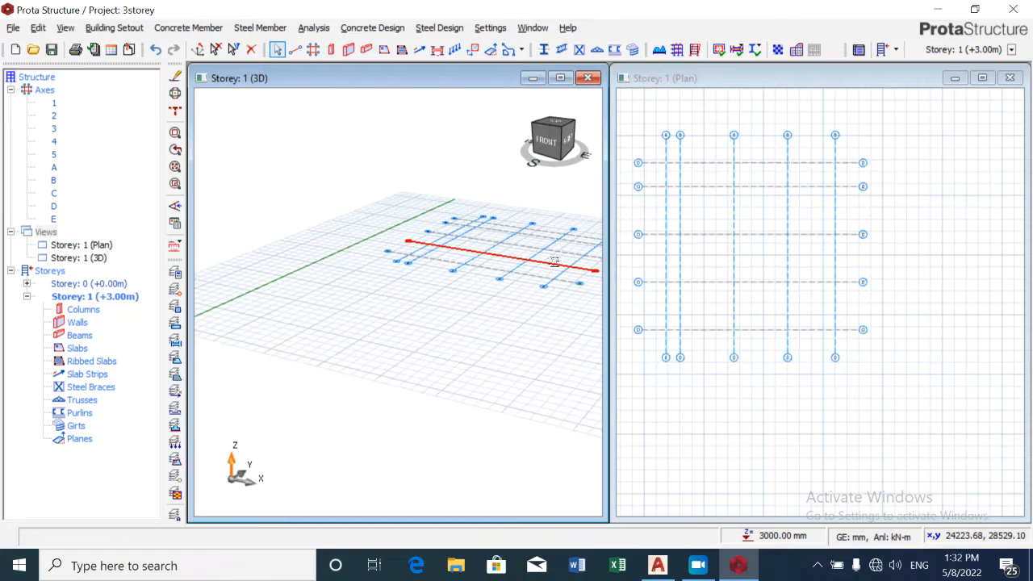
{"action": "scroll", "coordinate": [583, 227], "scroll_direction": "up", "scroll_amount": 1}
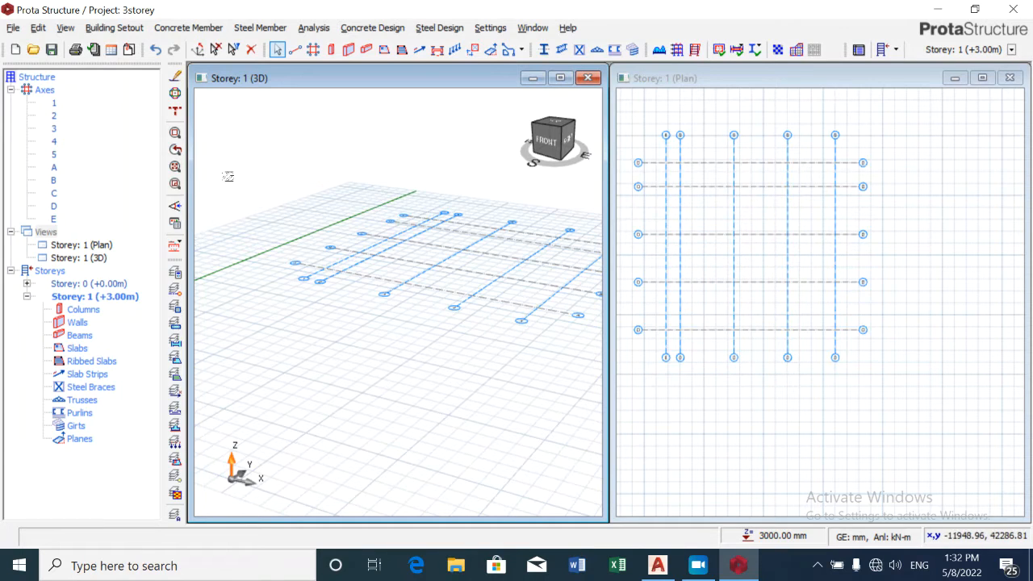
Step: Insert storeys on top of the building for a total of 4 storeys, accepting that this cannot be undone
{"action": "left_click", "coordinate": [894, 49]}
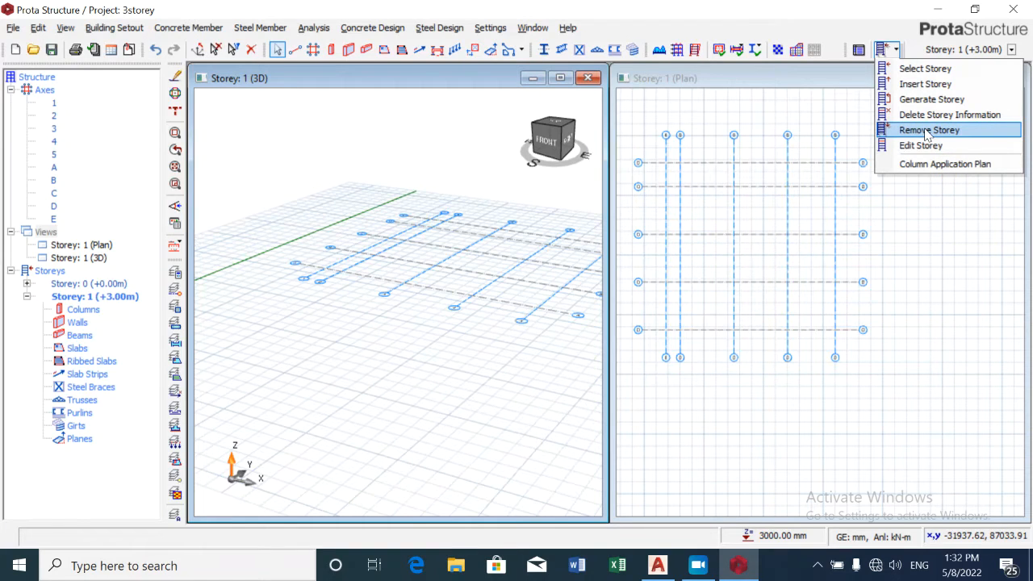
{"action": "left_click", "coordinate": [916, 85]}
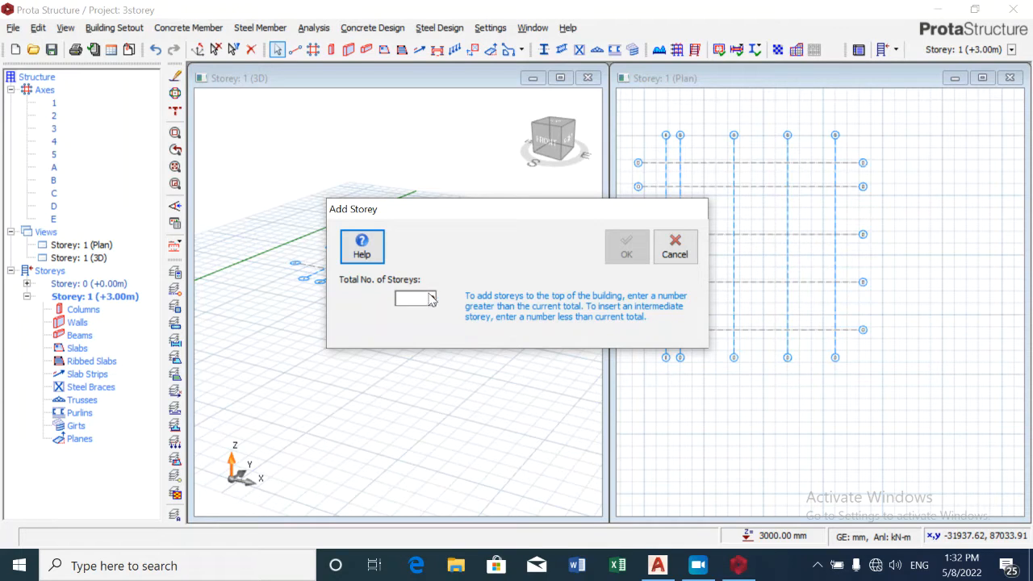
{"action": "left_click", "coordinate": [431, 298]}
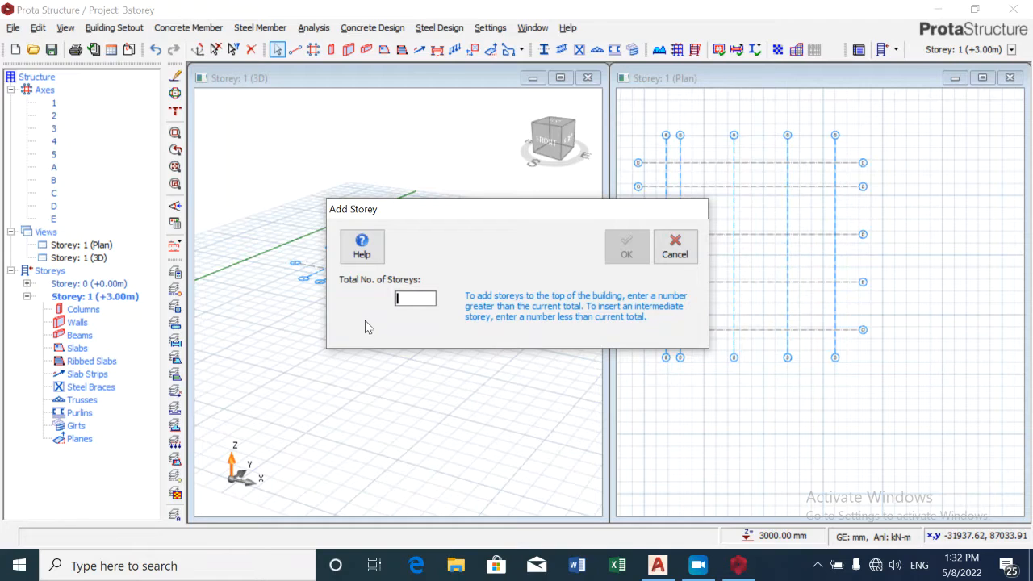
{"action": "type", "text": "4"}
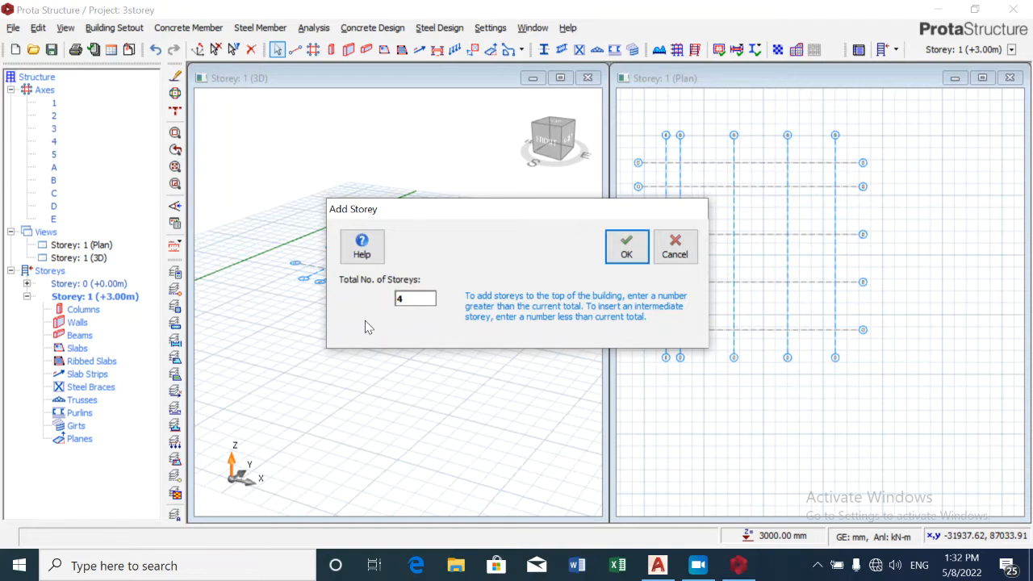
{"action": "left_click", "coordinate": [632, 254]}
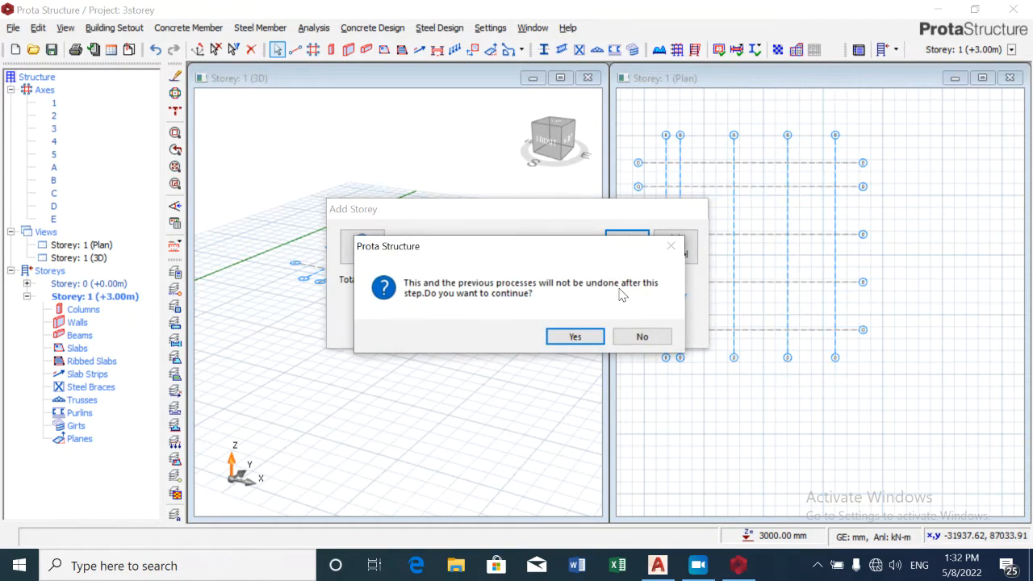
{"action": "left_click", "coordinate": [574, 338]}
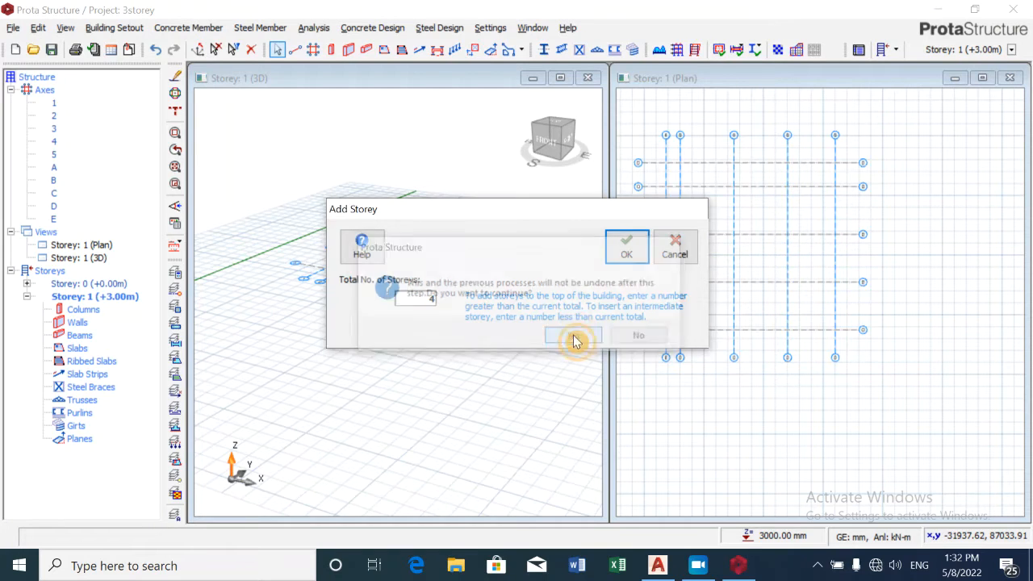
Step: Edit the storey heights, setting storey 1 to 2000 mm and storeys 2, 3 and 4 to 3200 mm each
{"action": "left_click", "coordinate": [897, 50]}
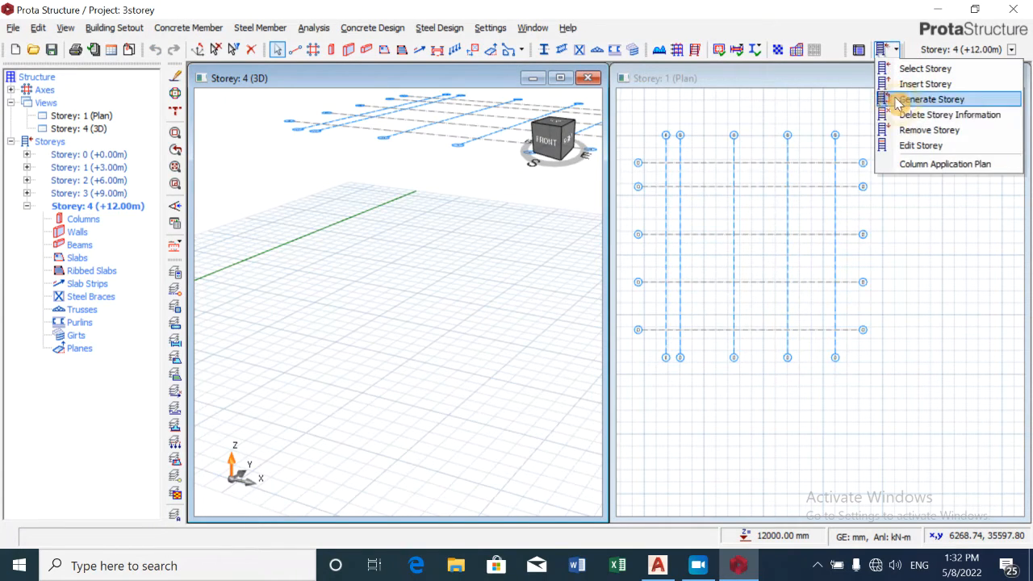
{"action": "left_click", "coordinate": [923, 147]}
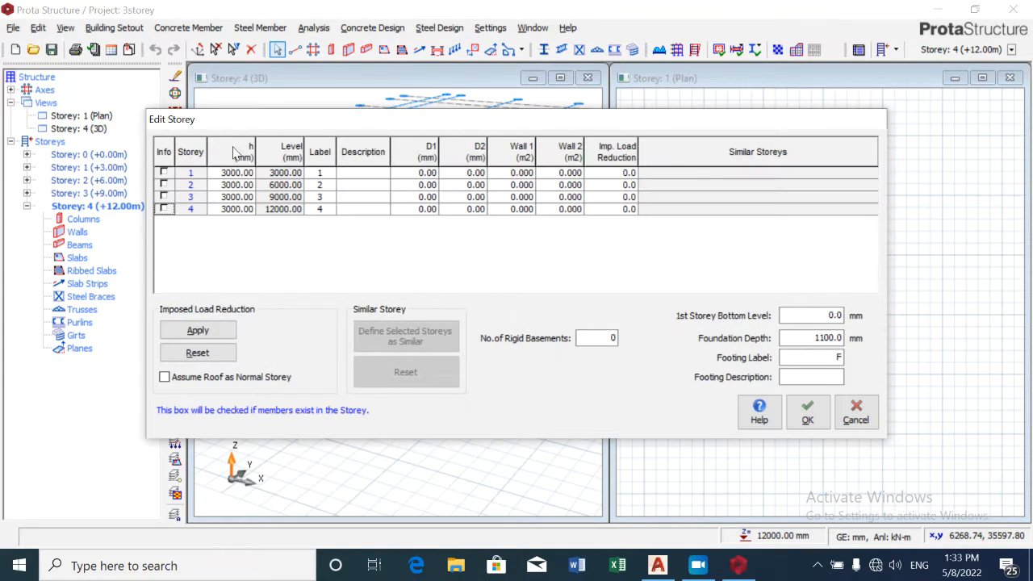
{"action": "left_click", "coordinate": [235, 174]}
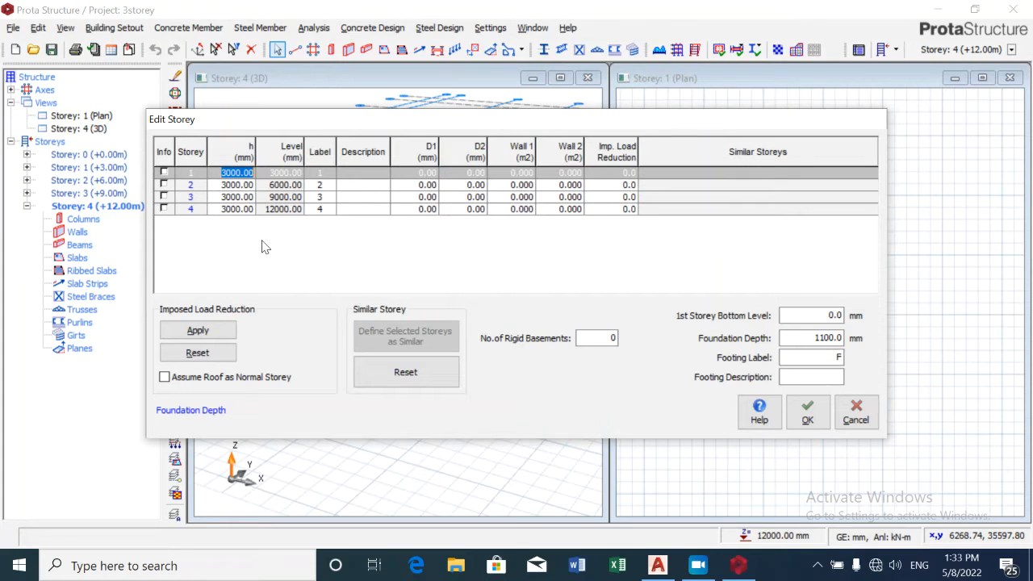
{"action": "type", "text": "2000"}
{"action": "left_click", "coordinate": [236, 184]}
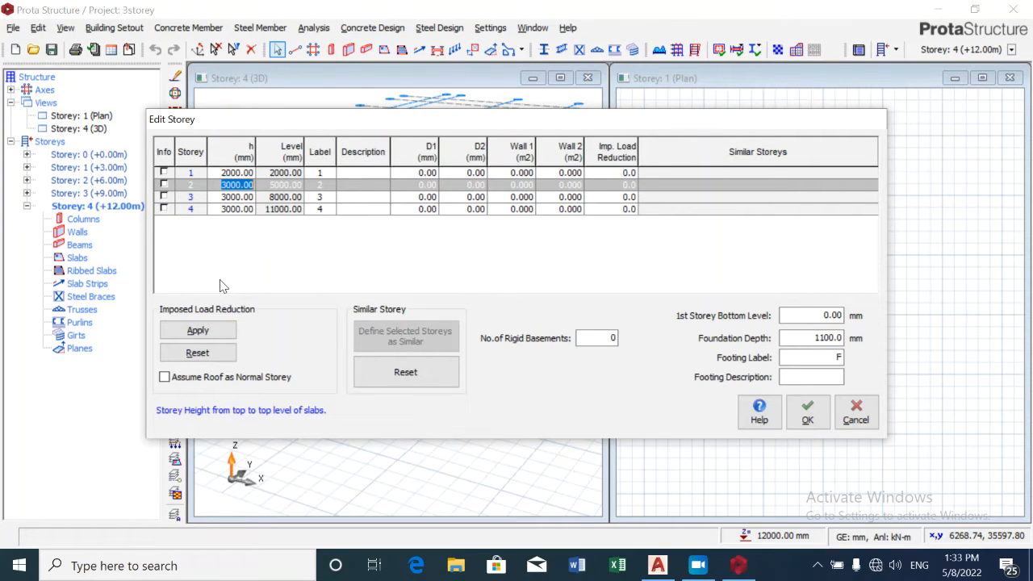
{"action": "type", "text": "3"}
{"action": "left_click", "coordinate": [237, 197]}
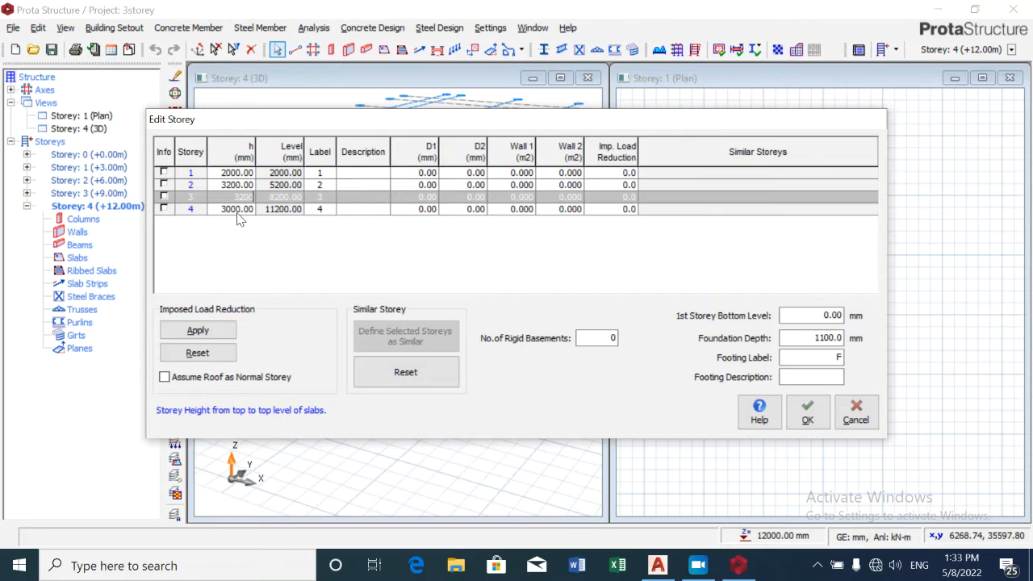
{"action": "key", "text": "Return"}
{"action": "type", "text": "3200"}
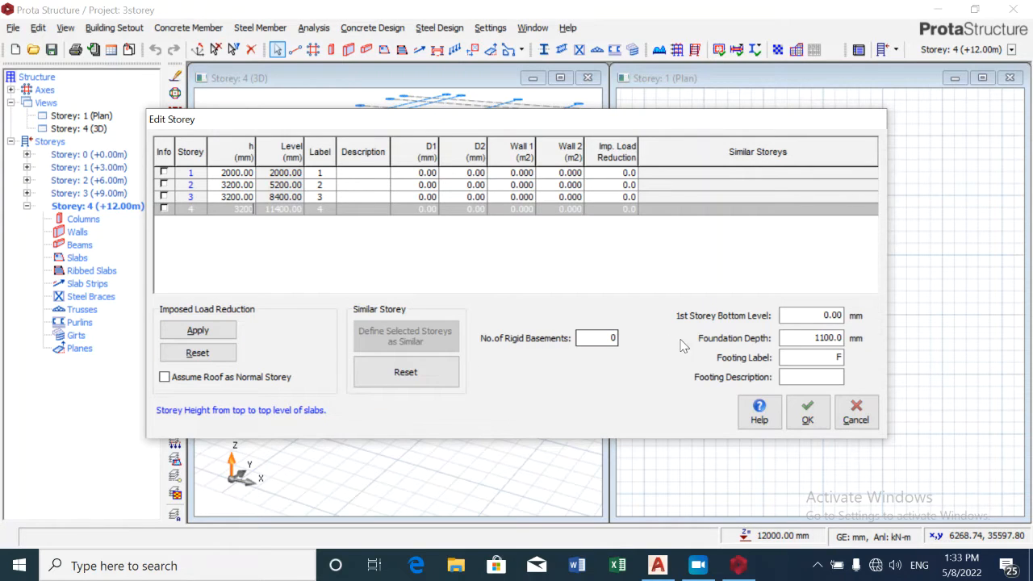
Step: Set the foundation depth to 1200 mm and apply the storey edits
{"action": "double_click", "coordinate": [826, 338]}
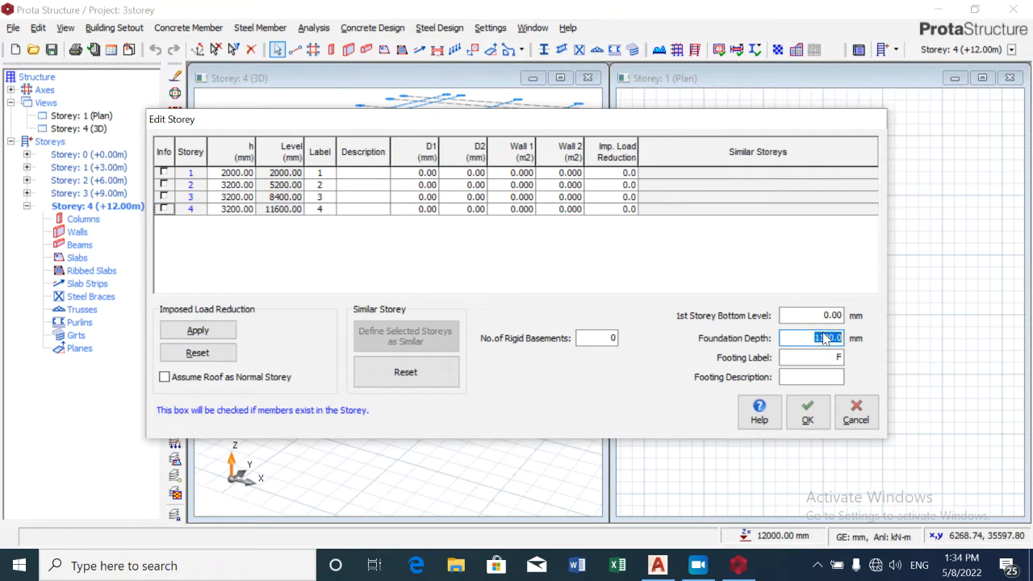
{"action": "type", "text": "1200"}
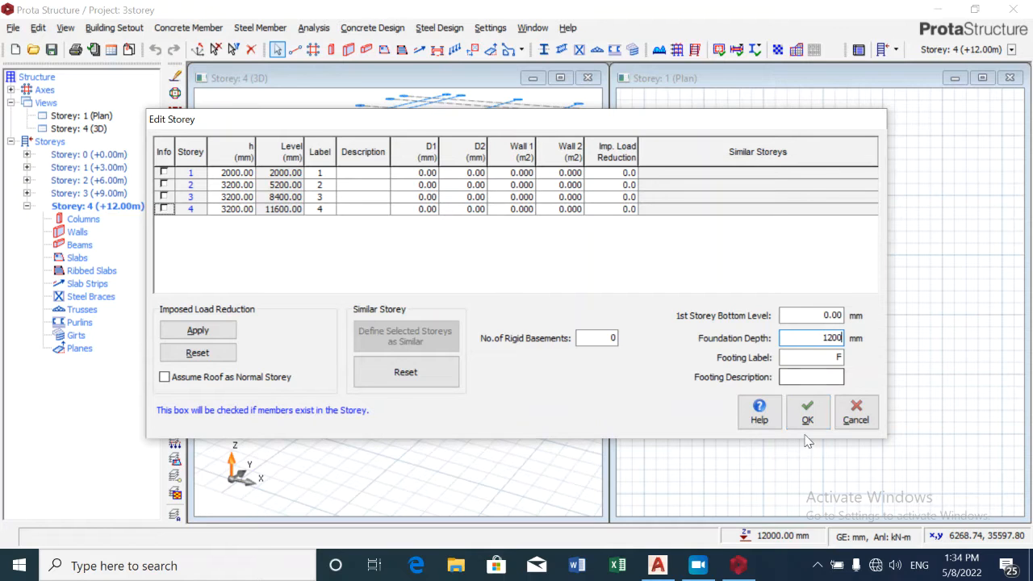
{"action": "left_click", "coordinate": [807, 413]}
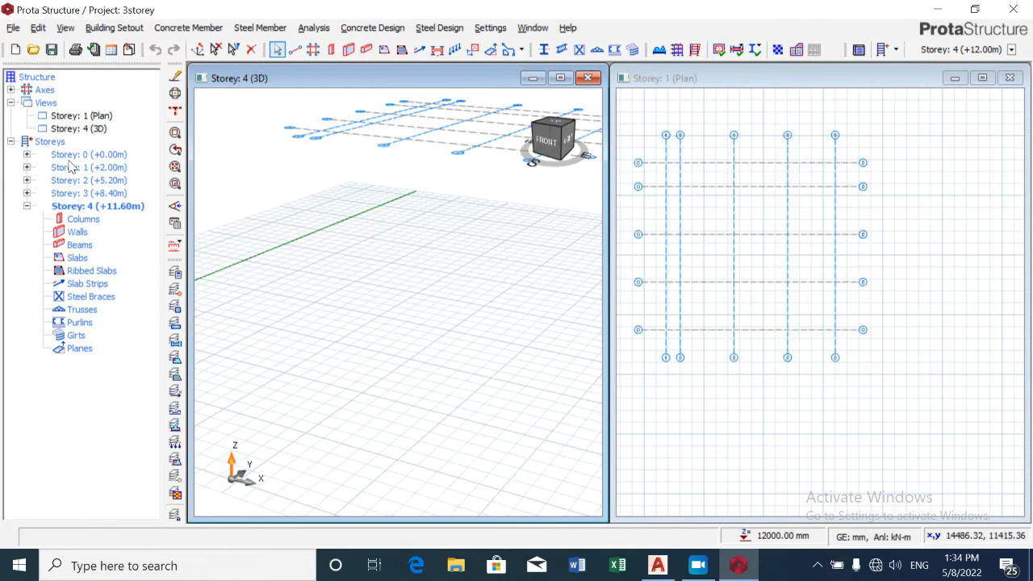
Step: Activate the Storey 1 plan, start a new column and accept the rectangular concrete section with its current materials
{"action": "left_click", "coordinate": [766, 123]}
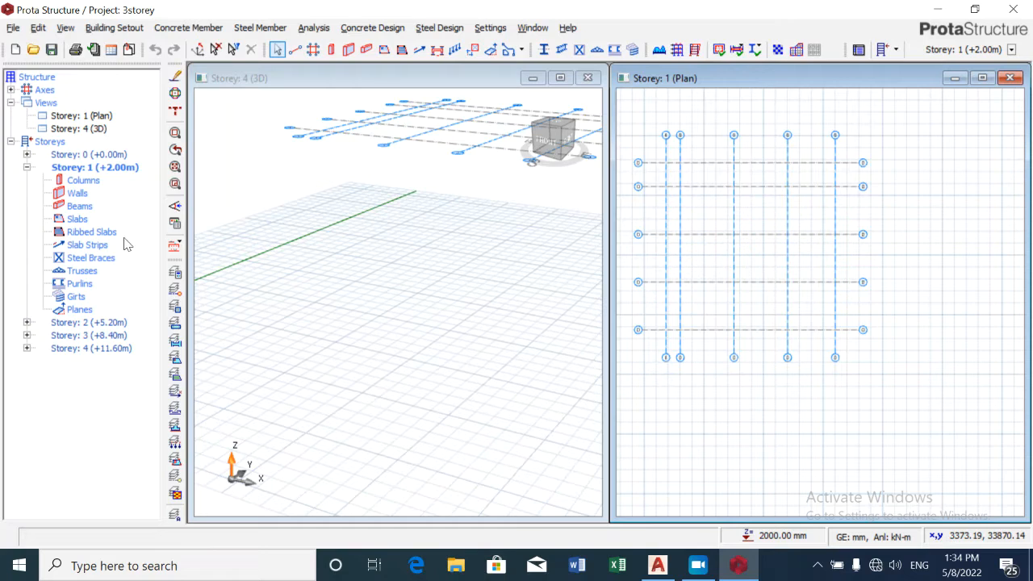
{"action": "left_click", "coordinate": [331, 50]}
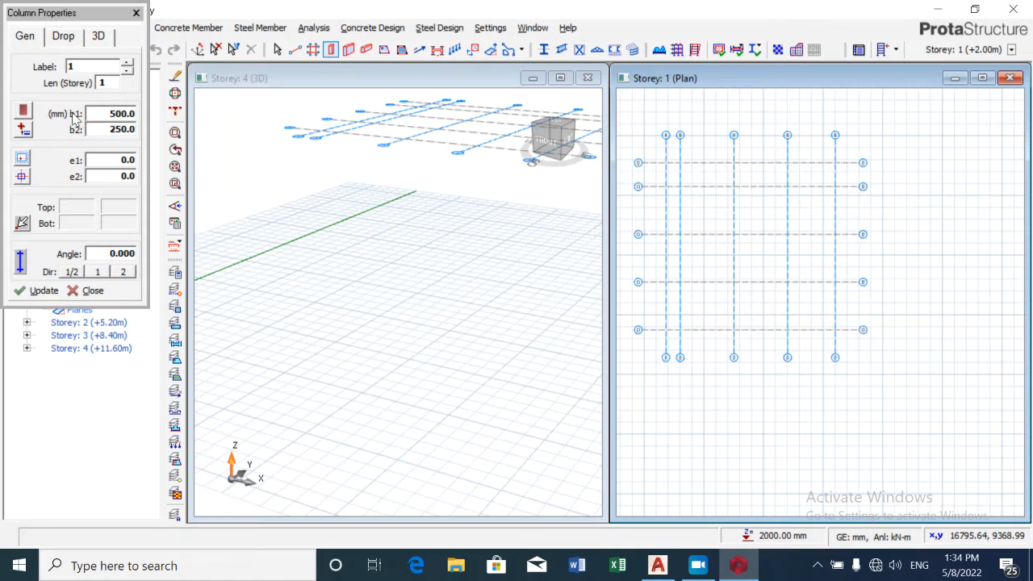
{"action": "left_click", "coordinate": [24, 111]}
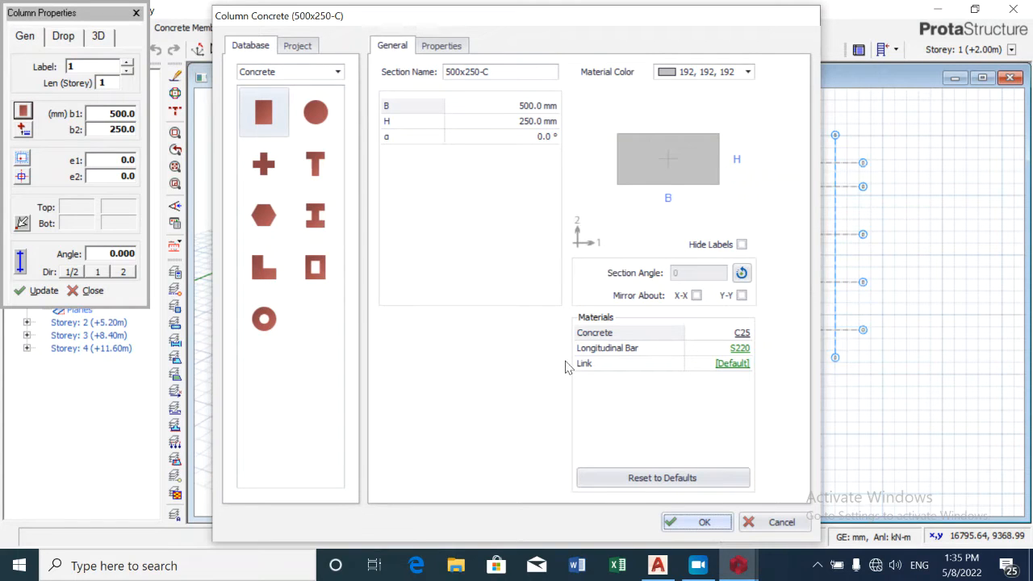
{"action": "left_click", "coordinate": [699, 522]}
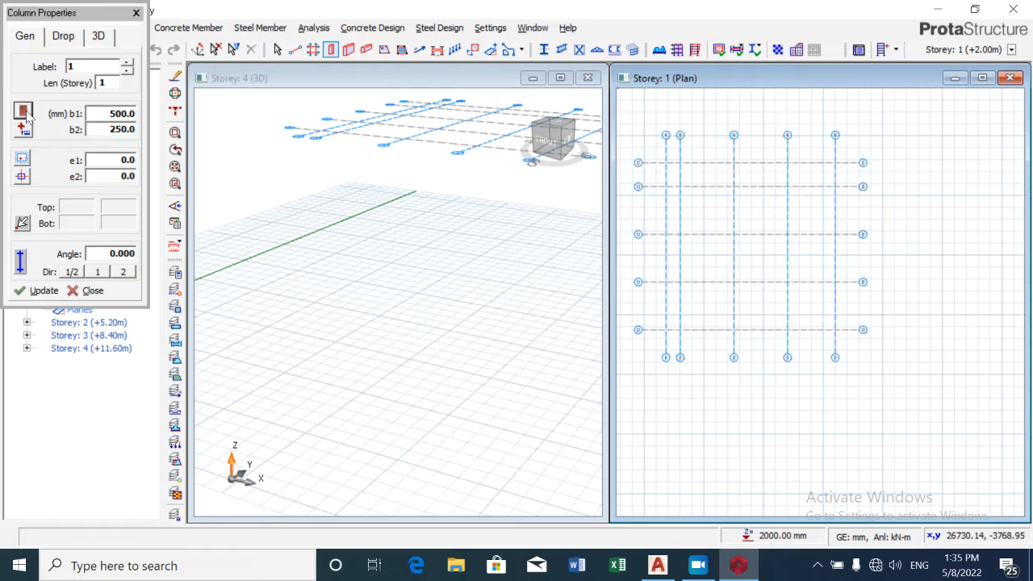
Step: Set the column size to b1 225 mm and b2 225 mm and place columns along axis 1 at axes E, D, C, B and A
{"action": "double_click", "coordinate": [121, 114]}
{"action": "type", "text": "225"}
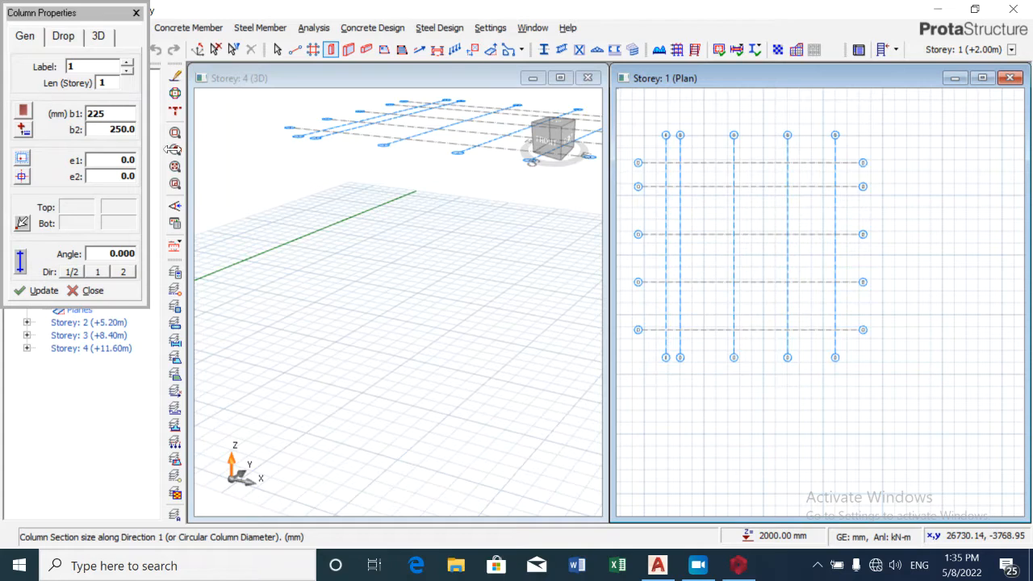
{"action": "double_click", "coordinate": [121, 129]}
{"action": "type", "text": "22"}
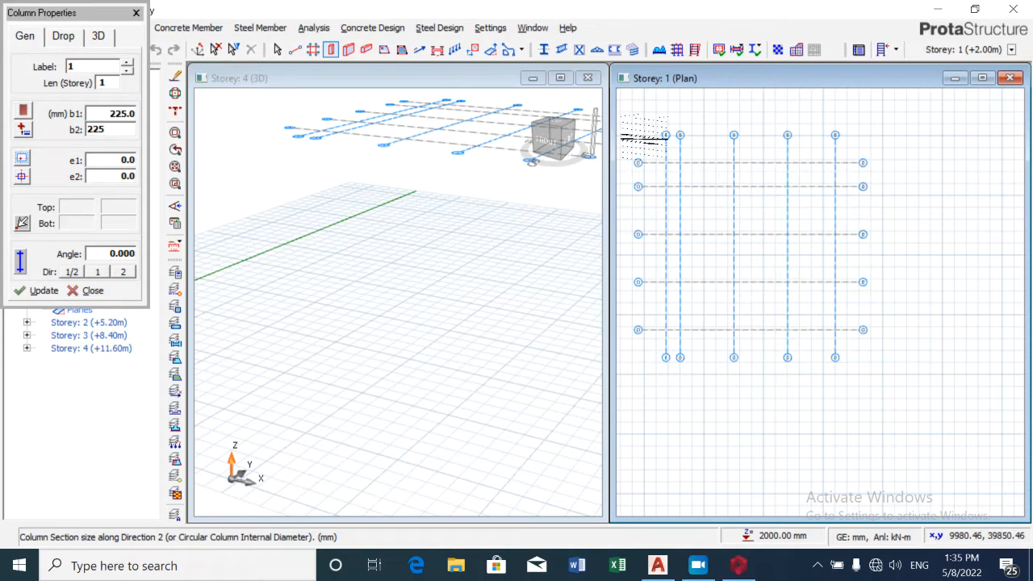
{"action": "left_click", "coordinate": [665, 164]}
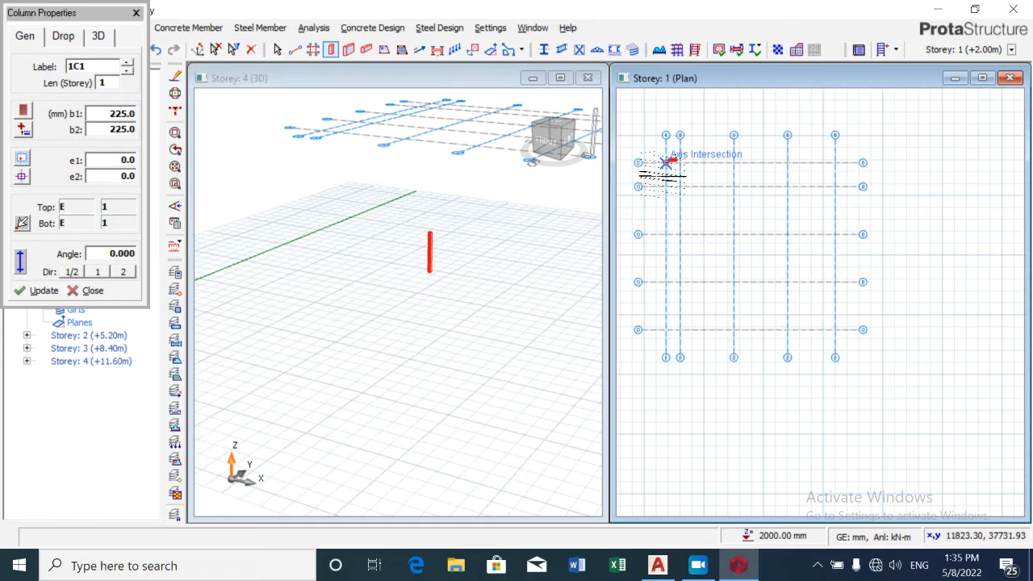
{"action": "left_click_drag", "start_coordinate": [660, 172], "coordinate": [676, 355]}
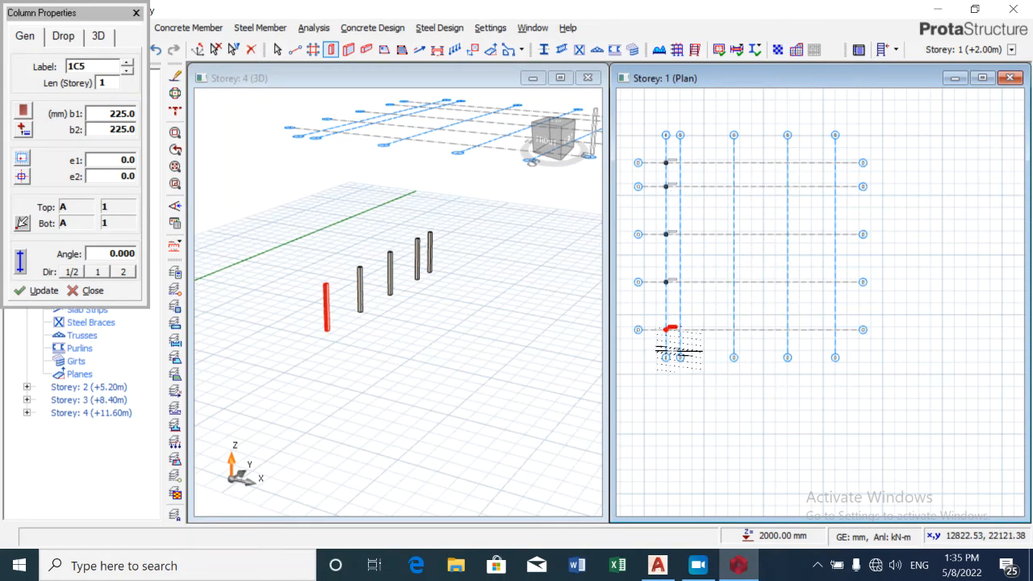
Step: Examine the section outlines and labels of the placed columns on axis 1 near axes E and D
{"action": "scroll", "coordinate": [669, 161], "scroll_direction": "up", "scroll_amount": 3}
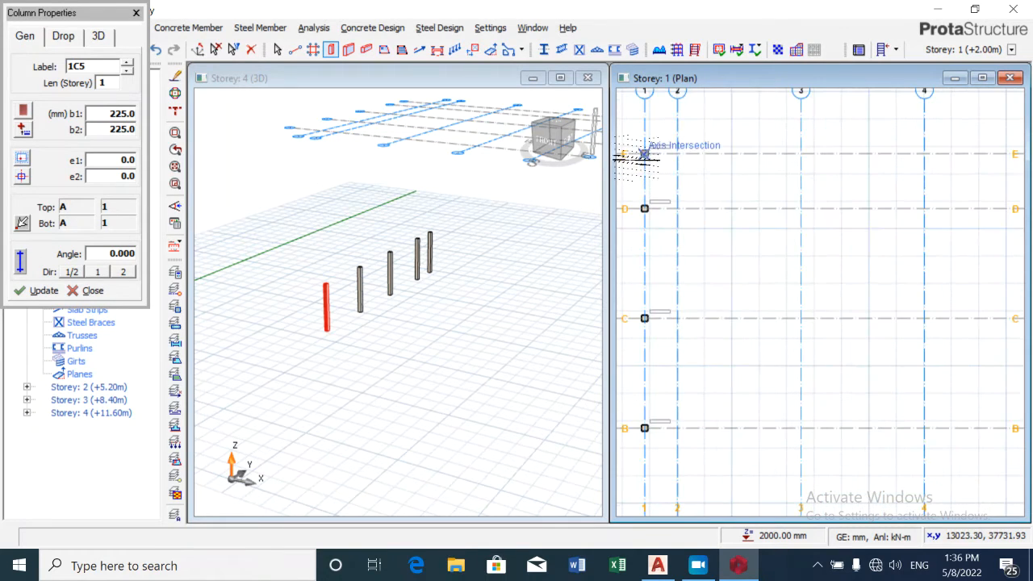
{"action": "scroll", "coordinate": [640, 157], "scroll_direction": "up", "scroll_amount": 3}
{"action": "scroll", "coordinate": [635, 139], "scroll_direction": "up", "scroll_amount": 2}
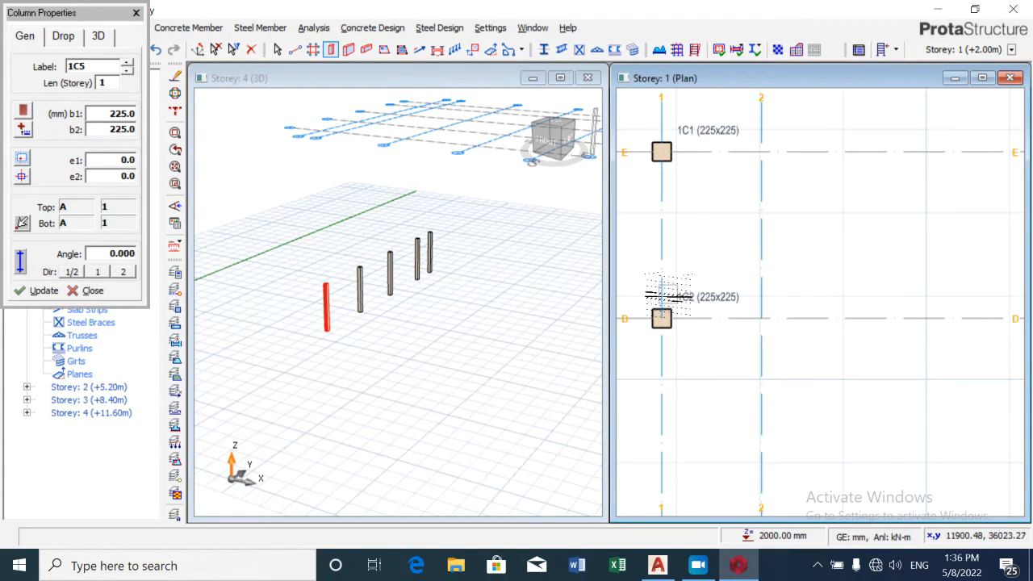
{"action": "scroll", "coordinate": [682, 327], "scroll_direction": "down", "scroll_amount": 2}
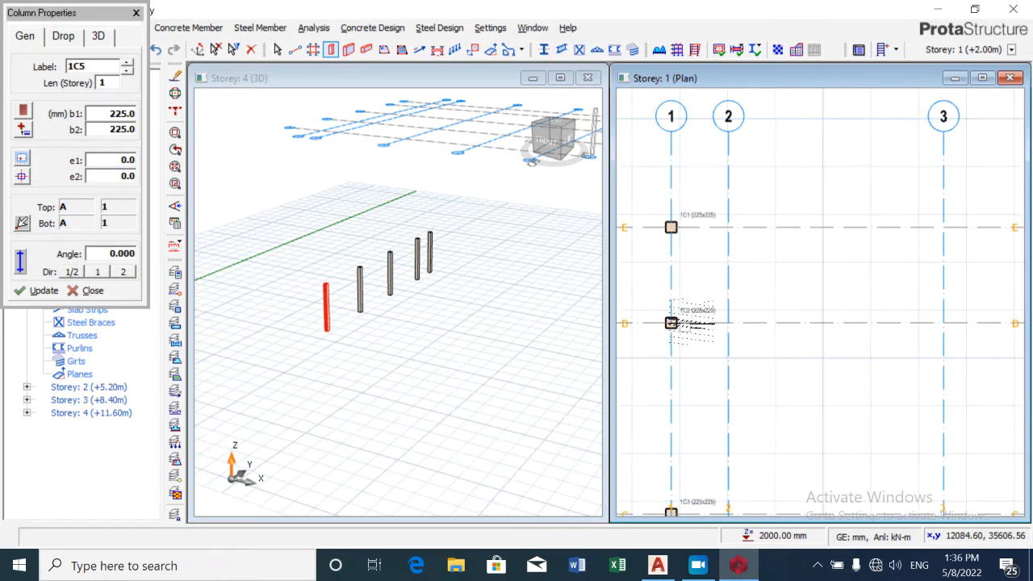
{"action": "scroll", "coordinate": [701, 312], "scroll_direction": "up", "scroll_amount": 2}
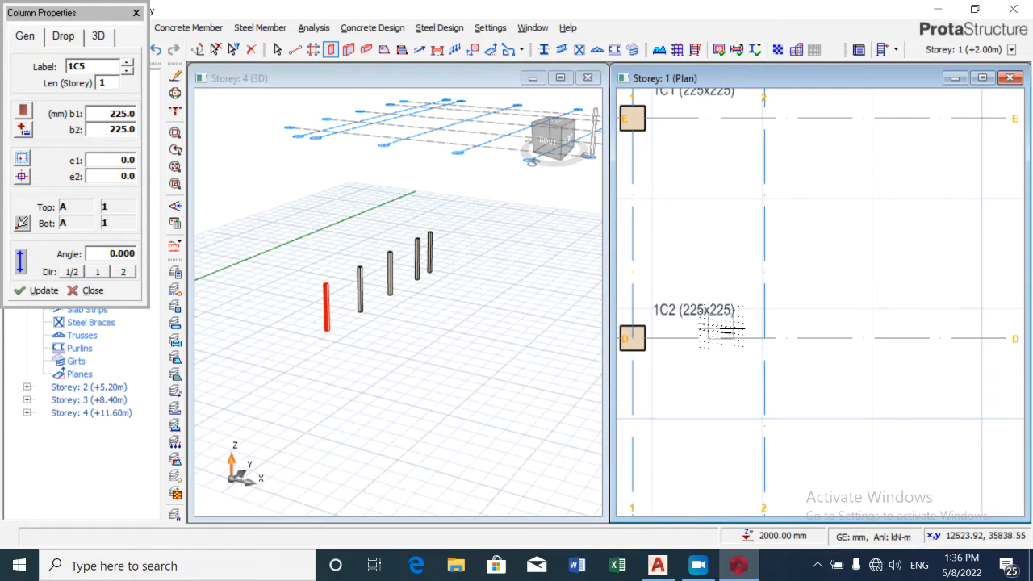
{"action": "scroll", "coordinate": [721, 327], "scroll_direction": "down", "scroll_amount": 2}
{"action": "scroll", "coordinate": [721, 327], "scroll_direction": "down", "scroll_amount": 2}
{"action": "scroll", "coordinate": [718, 347], "scroll_direction": "down", "scroll_amount": 2}
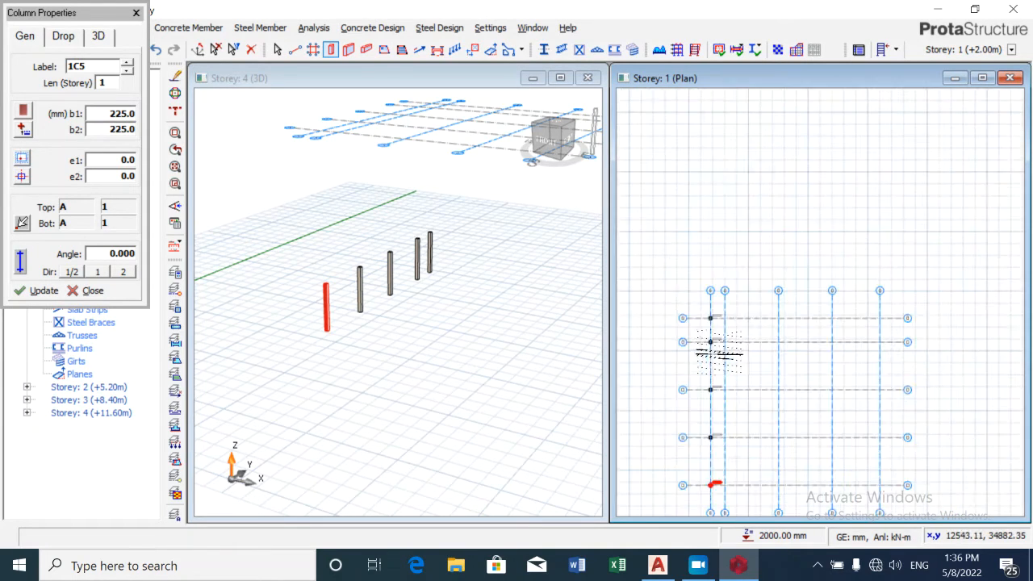
Step: Place 225 x 225 mm columns at axis intersections E-2, E-3 and D-2 in the Storey 1 plan
{"action": "scroll", "coordinate": [754, 430], "scroll_direction": "down", "scroll_amount": 1}
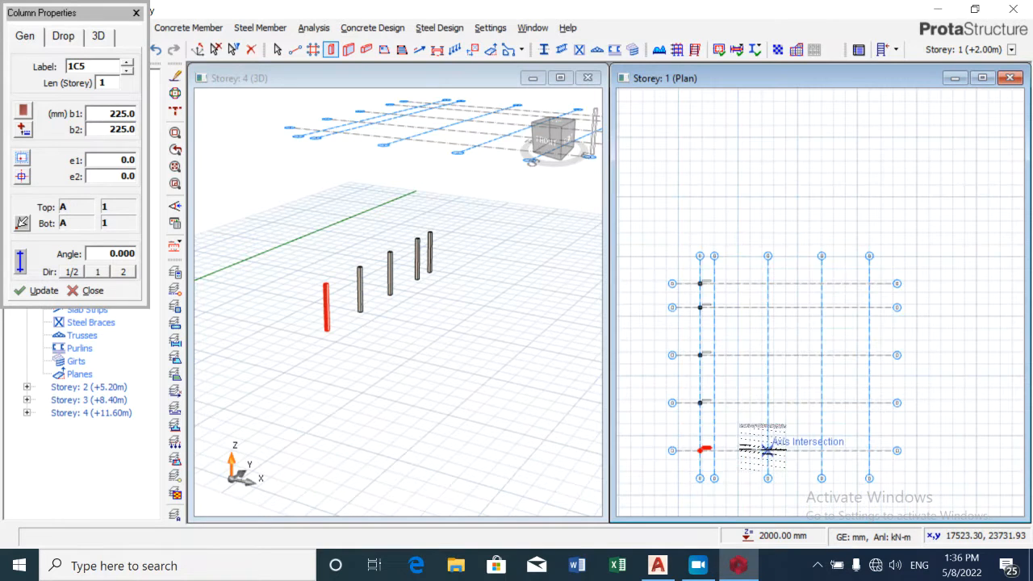
{"action": "scroll", "coordinate": [722, 446], "scroll_direction": "up", "scroll_amount": 1}
{"action": "scroll", "coordinate": [714, 452], "scroll_direction": "up", "scroll_amount": 1}
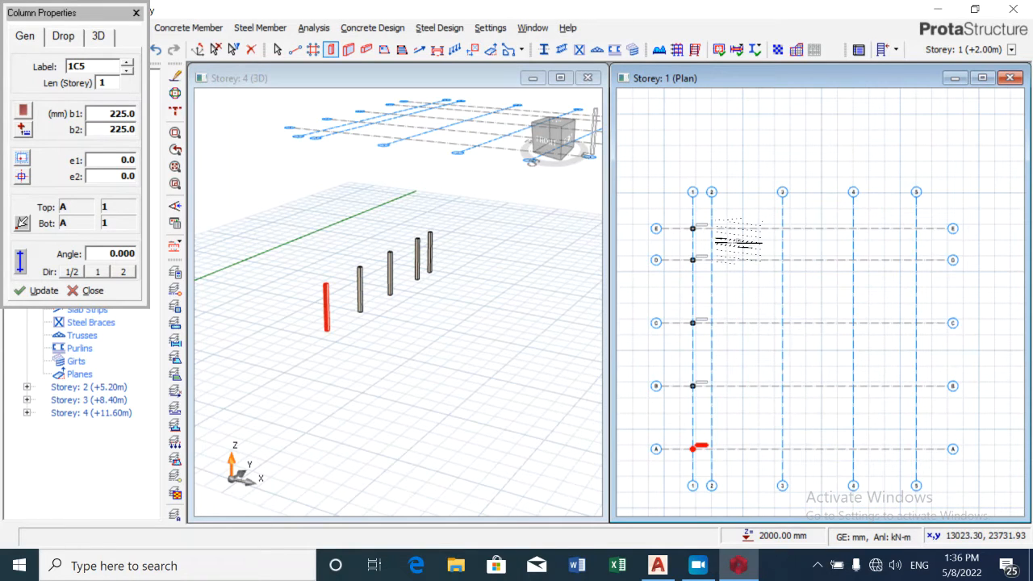
{"action": "scroll", "coordinate": [779, 229], "scroll_direction": "up", "scroll_amount": 2}
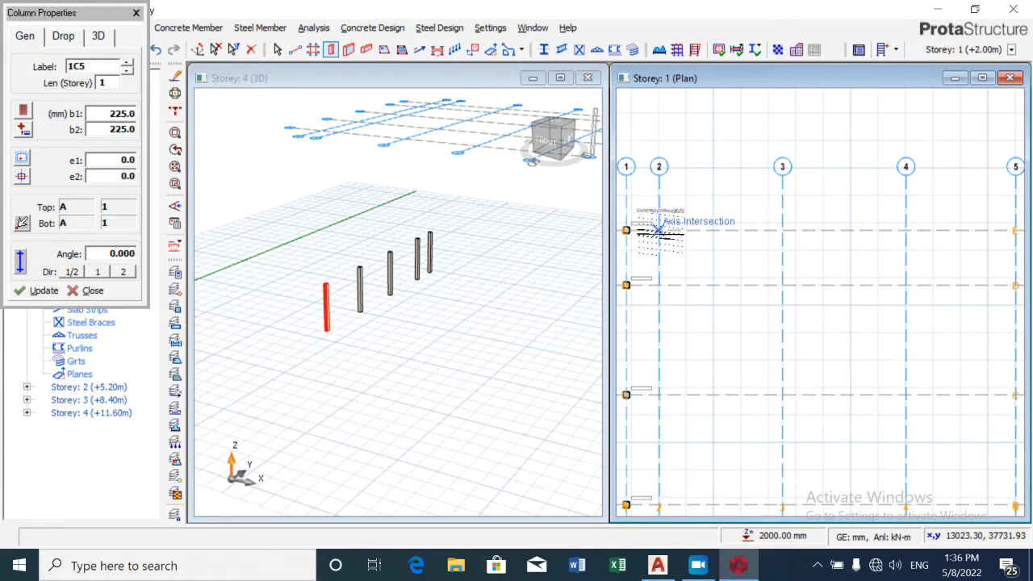
{"action": "left_click", "coordinate": [660, 232]}
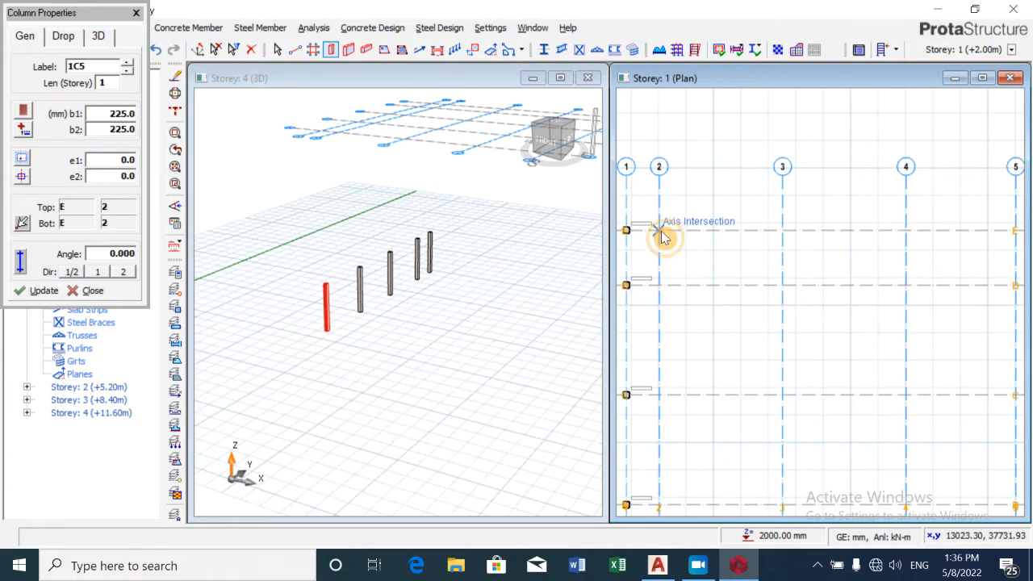
{"action": "left_click", "coordinate": [781, 230]}
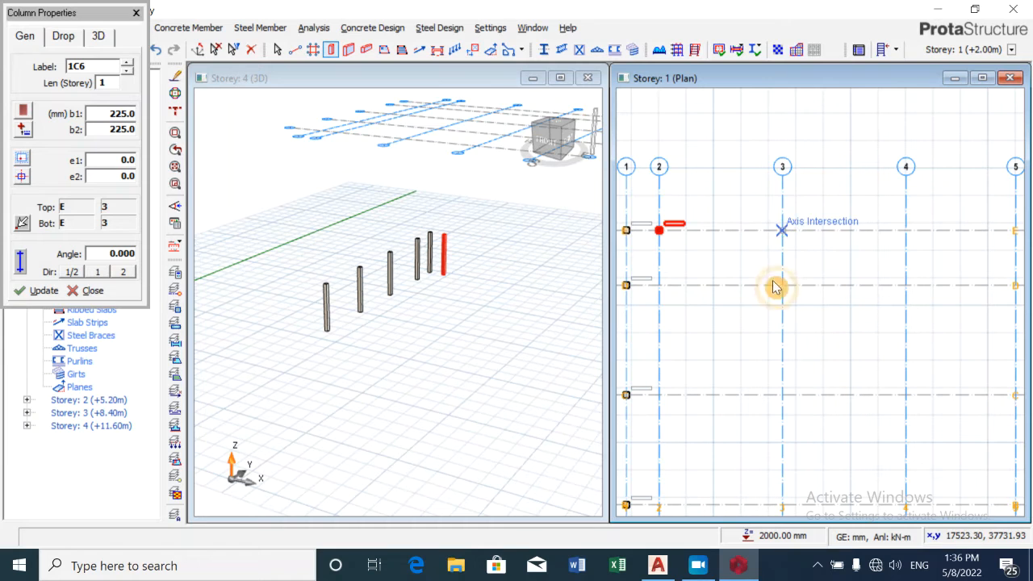
{"action": "left_click", "coordinate": [660, 285]}
{"action": "left_click", "coordinate": [659, 285]}
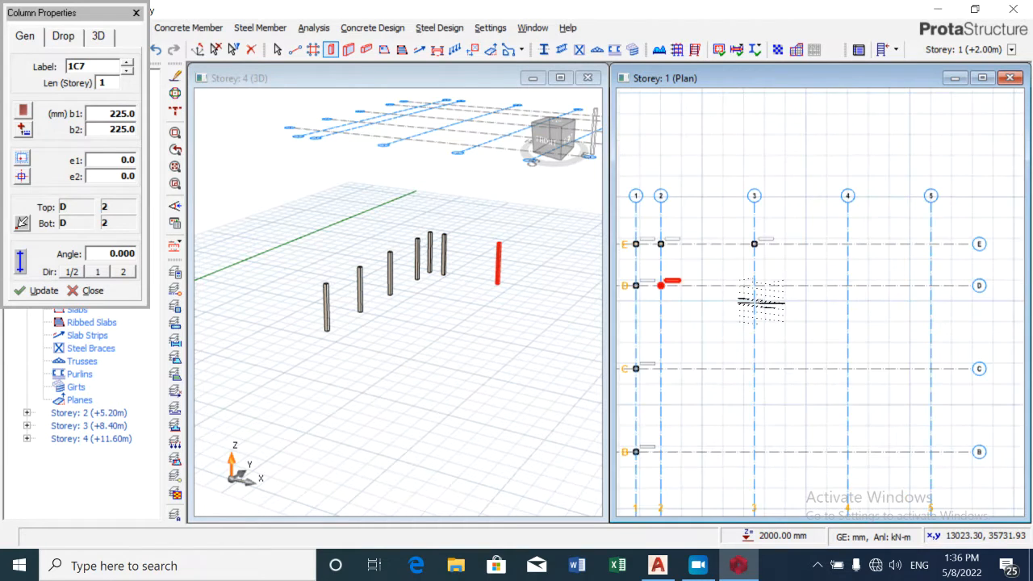
Step: Place 225 x 225 mm columns on axis 5 at its intersections with axes D and A
{"action": "scroll", "coordinate": [775, 298], "scroll_direction": "down", "scroll_amount": 4}
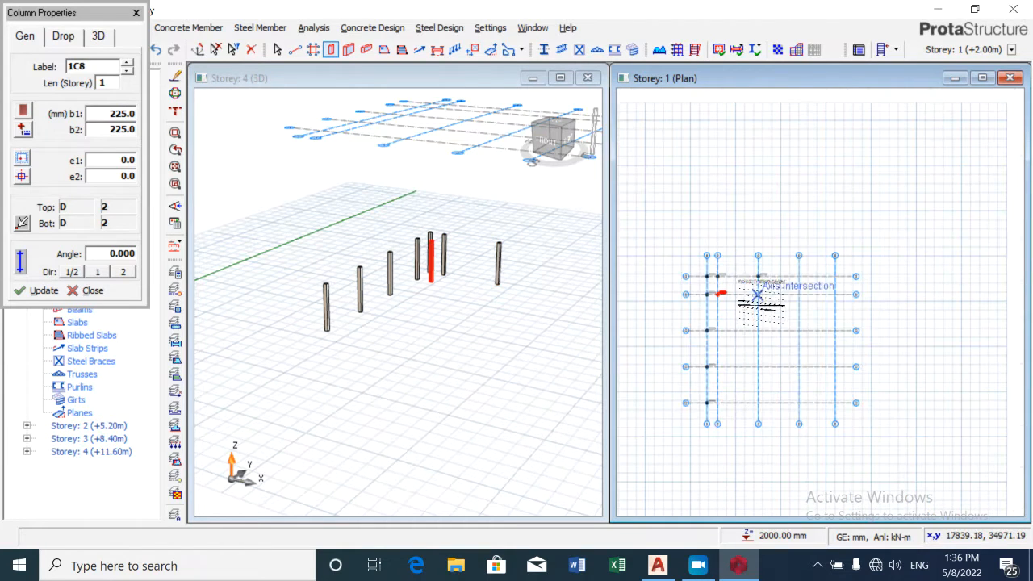
{"action": "left_click", "coordinate": [834, 295]}
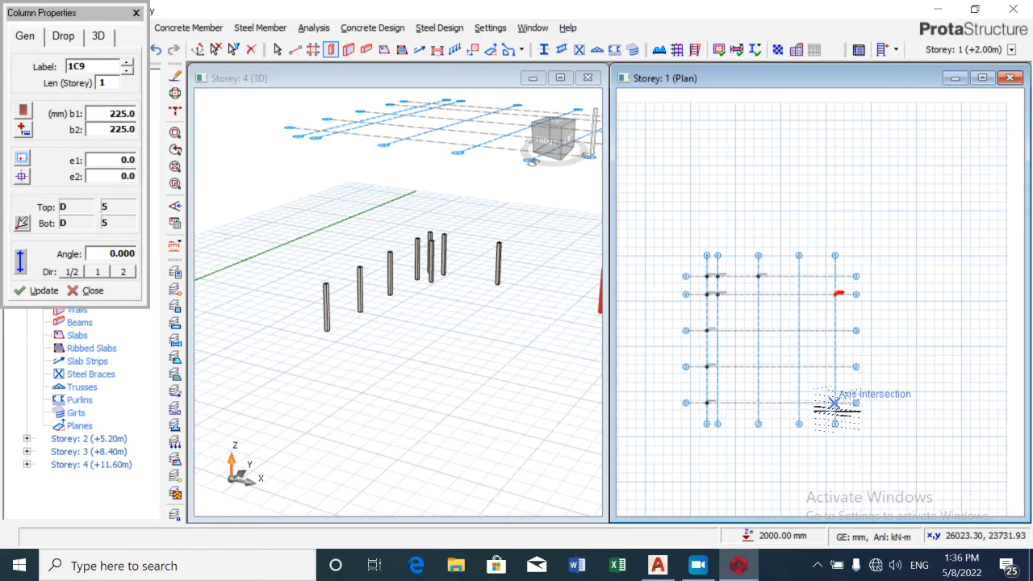
{"action": "scroll", "coordinate": [835, 402], "scroll_direction": "up", "scroll_amount": 1}
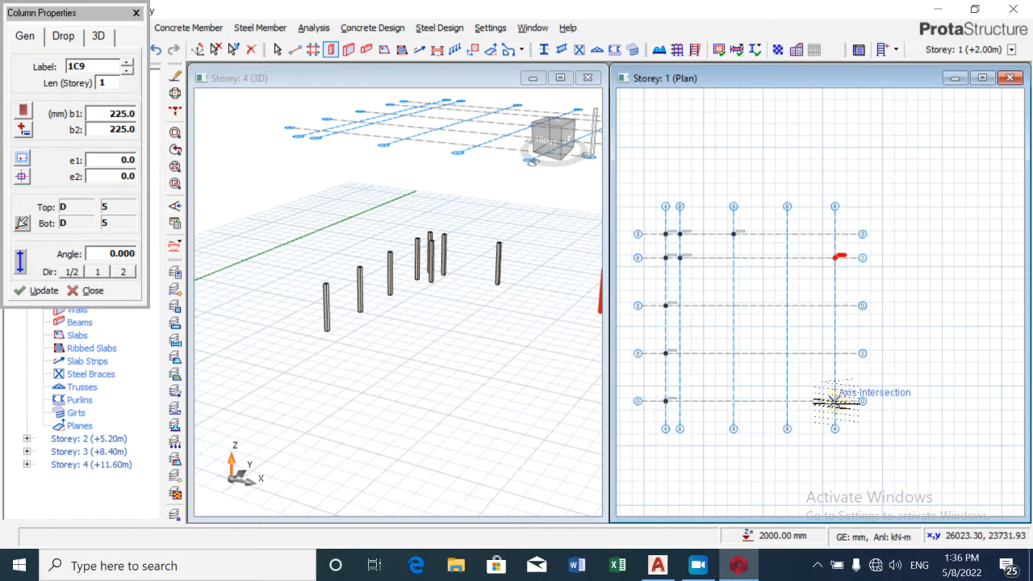
{"action": "left_click", "coordinate": [835, 401]}
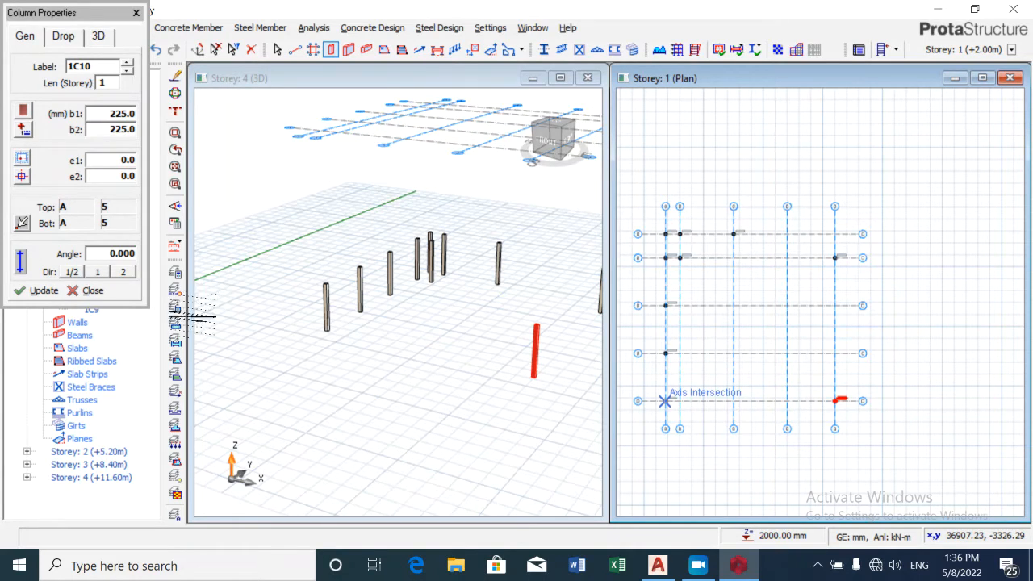
Step: Set the column's b1 to 500 mm and place 500 x 225 mm columns on axis D at axes 3 and 4
{"action": "double_click", "coordinate": [116, 113]}
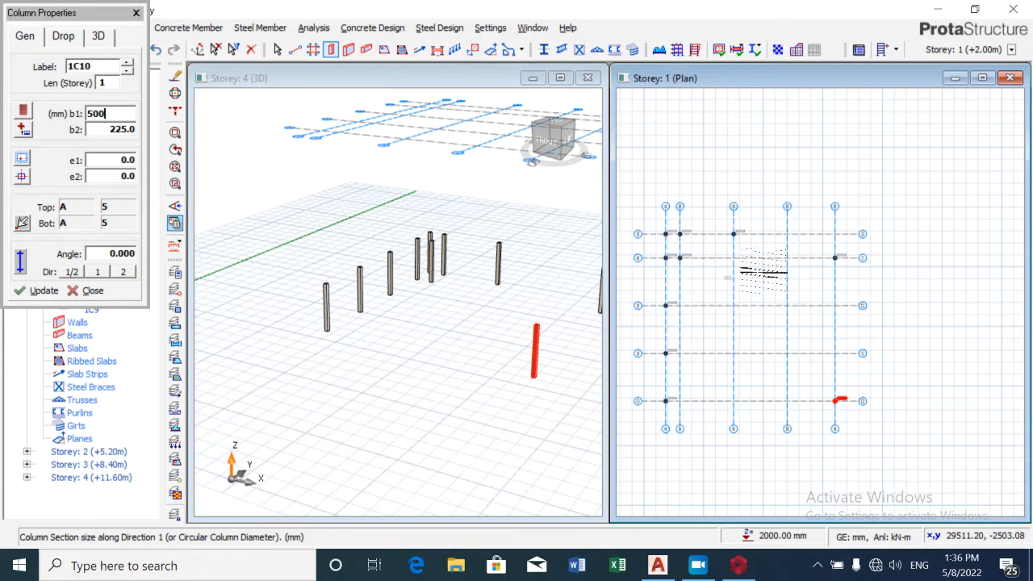
{"action": "scroll", "coordinate": [732, 277], "scroll_direction": "up", "scroll_amount": 1}
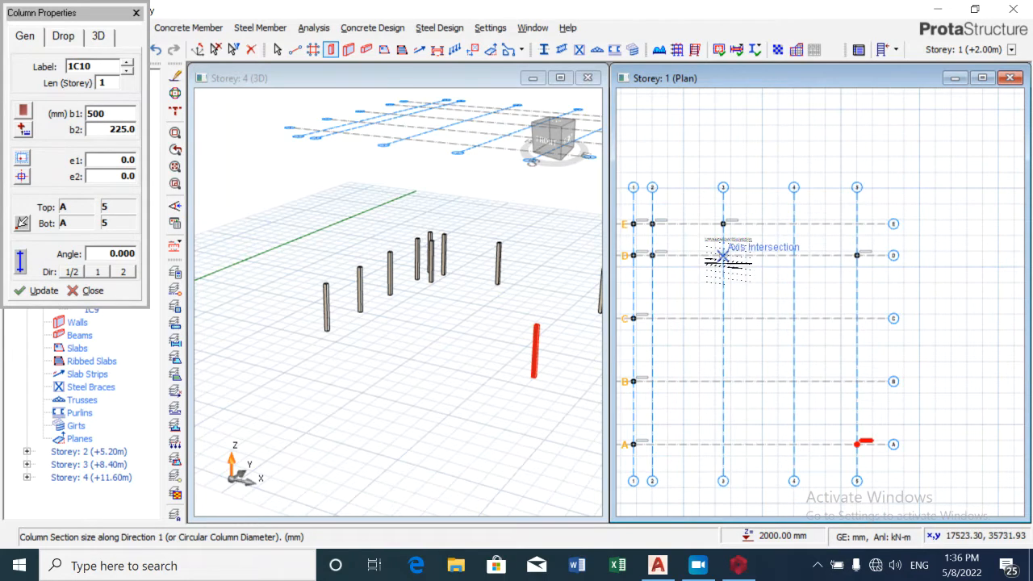
{"action": "left_click", "coordinate": [723, 256]}
{"action": "scroll", "coordinate": [723, 252], "scroll_direction": "up", "scroll_amount": 5}
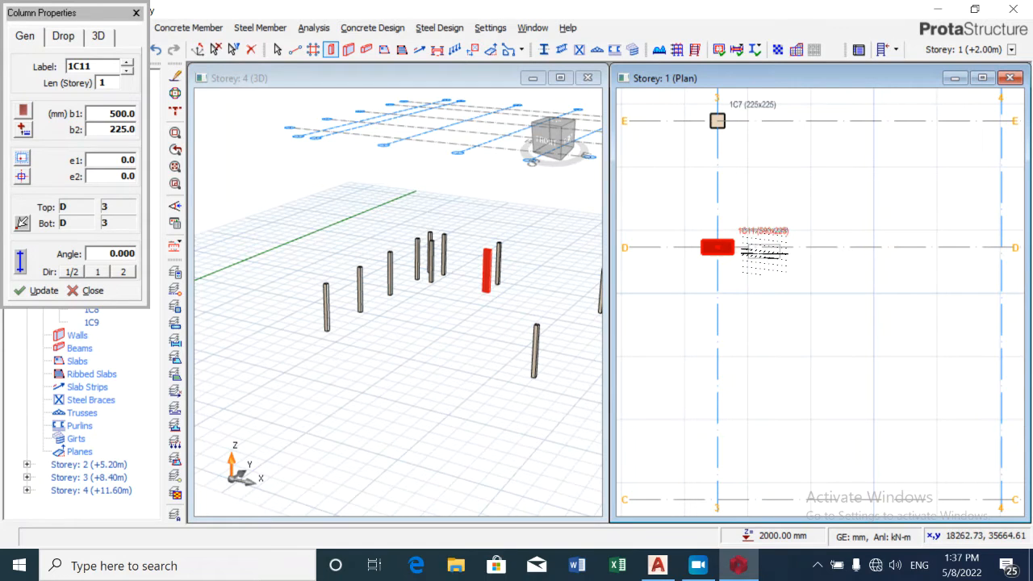
{"action": "scroll", "coordinate": [789, 251], "scroll_direction": "down", "scroll_amount": 1}
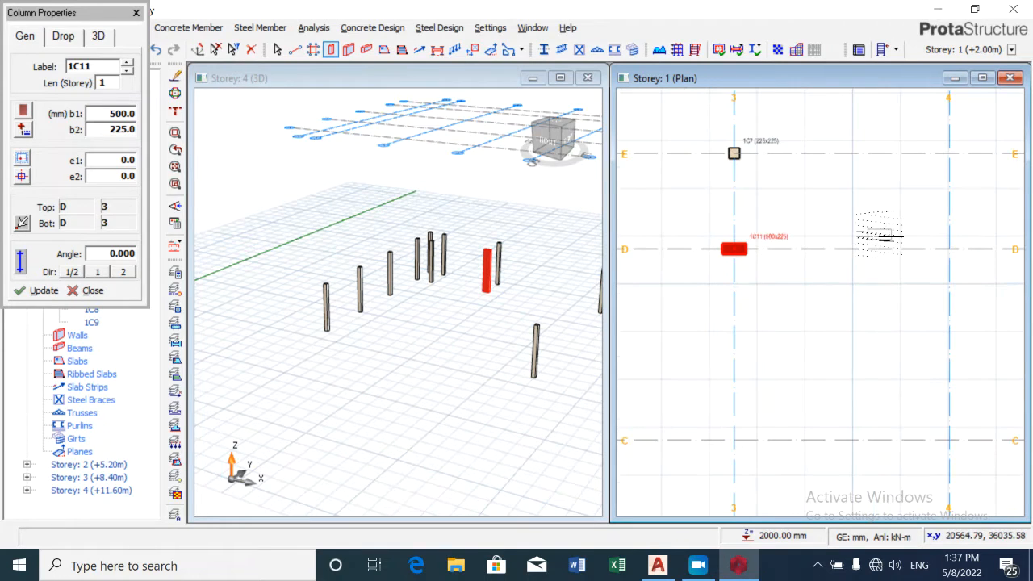
{"action": "scroll", "coordinate": [876, 235], "scroll_direction": "down", "scroll_amount": 2}
{"action": "scroll", "coordinate": [936, 236], "scroll_direction": "down", "scroll_amount": 2}
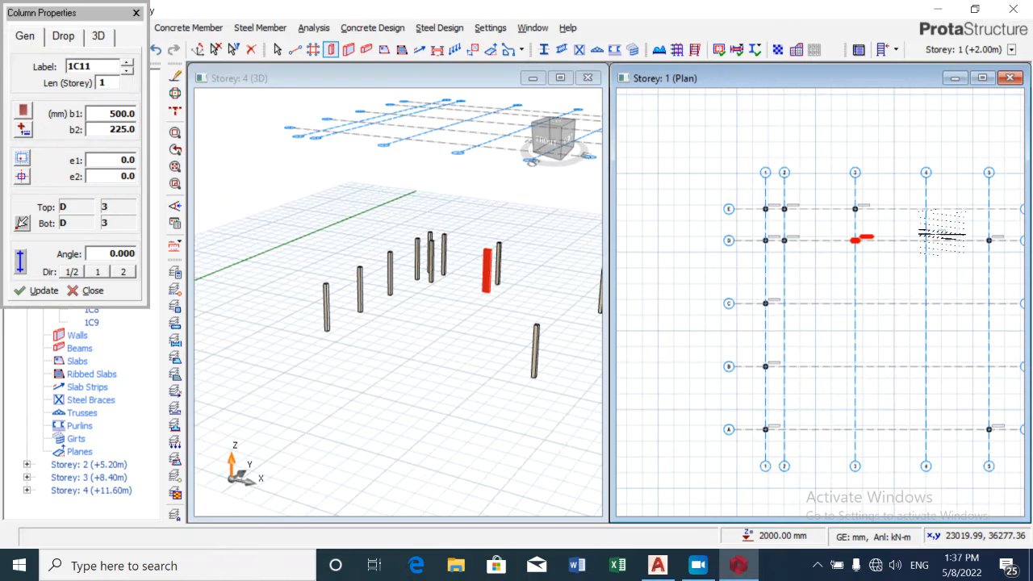
{"action": "scroll", "coordinate": [920, 237], "scroll_direction": "up", "scroll_amount": 3}
{"action": "left_click", "coordinate": [905, 251]}
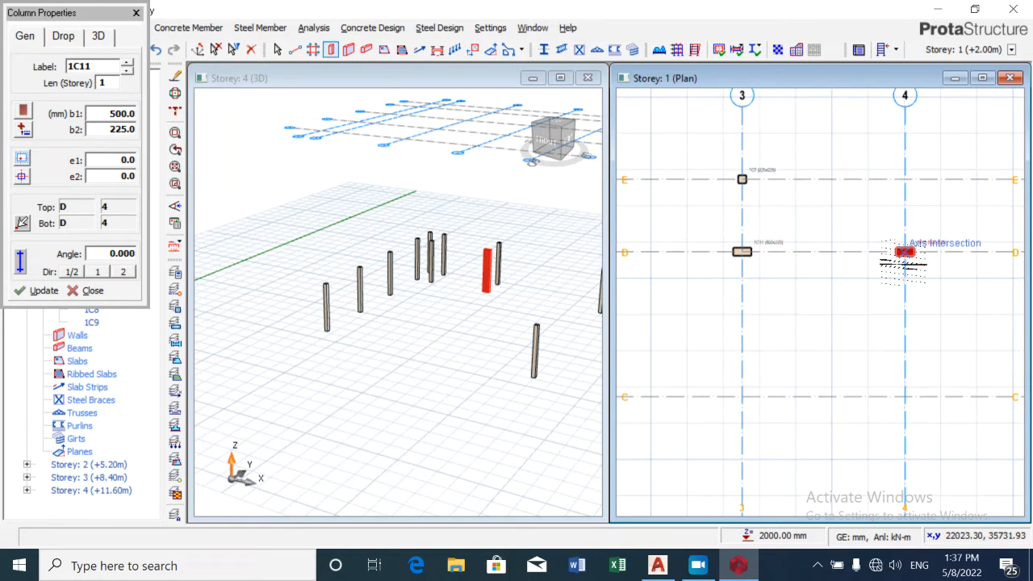
Step: Place 500 x 225 mm columns on axis A at its intersections with axes 3, 4 and 2
{"action": "scroll", "coordinate": [905, 258], "scroll_direction": "down", "scroll_amount": 4}
{"action": "scroll", "coordinate": [888, 370], "scroll_direction": "up", "scroll_amount": 3}
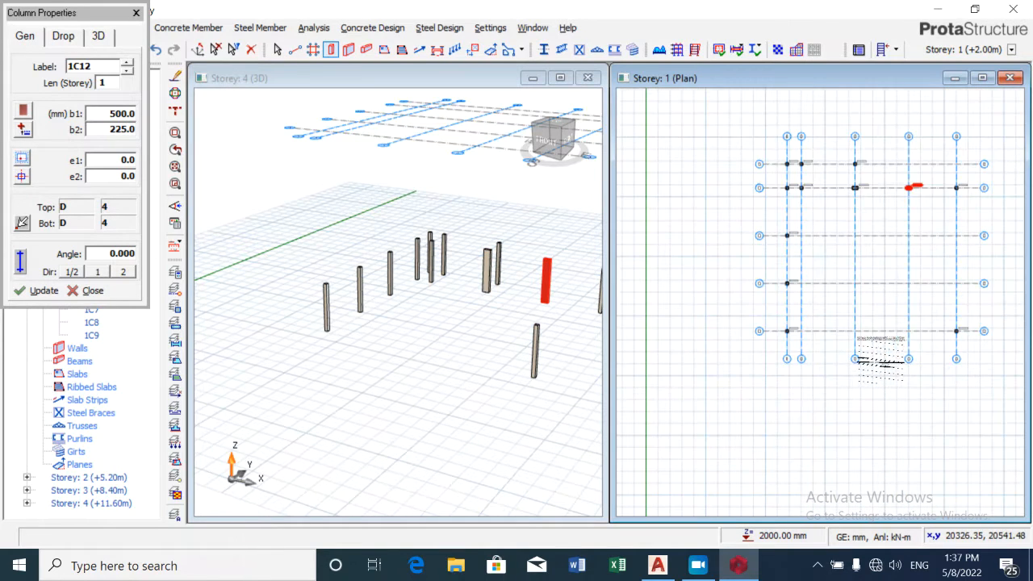
{"action": "scroll", "coordinate": [868, 351], "scroll_direction": "up", "scroll_amount": 2}
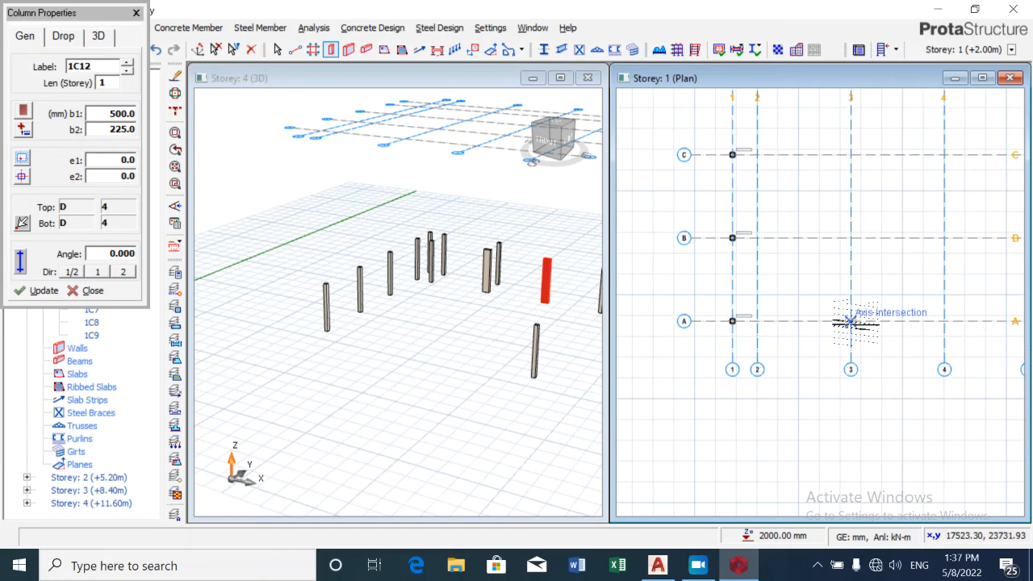
{"action": "left_click", "coordinate": [850, 321]}
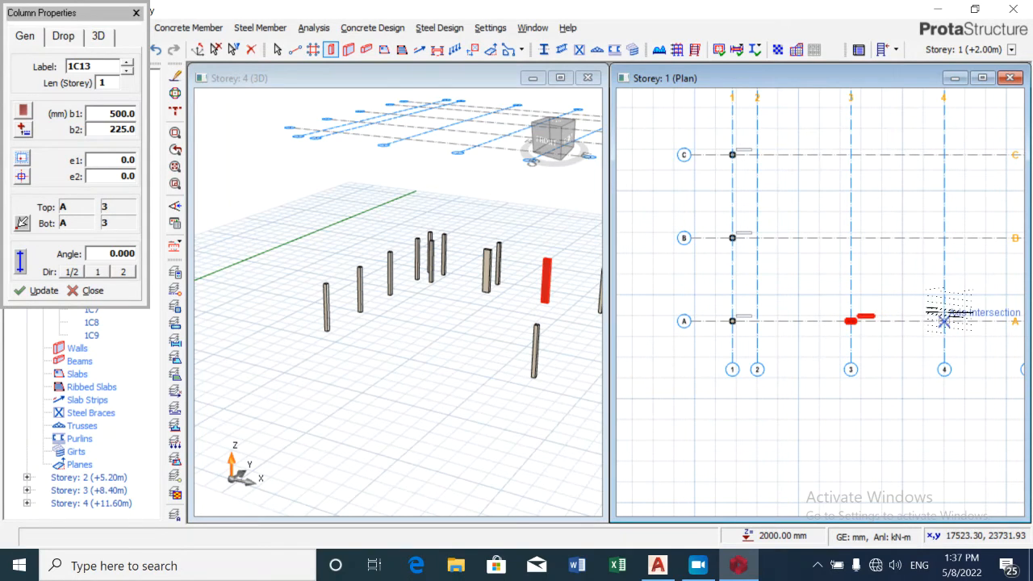
{"action": "left_click", "coordinate": [944, 321]}
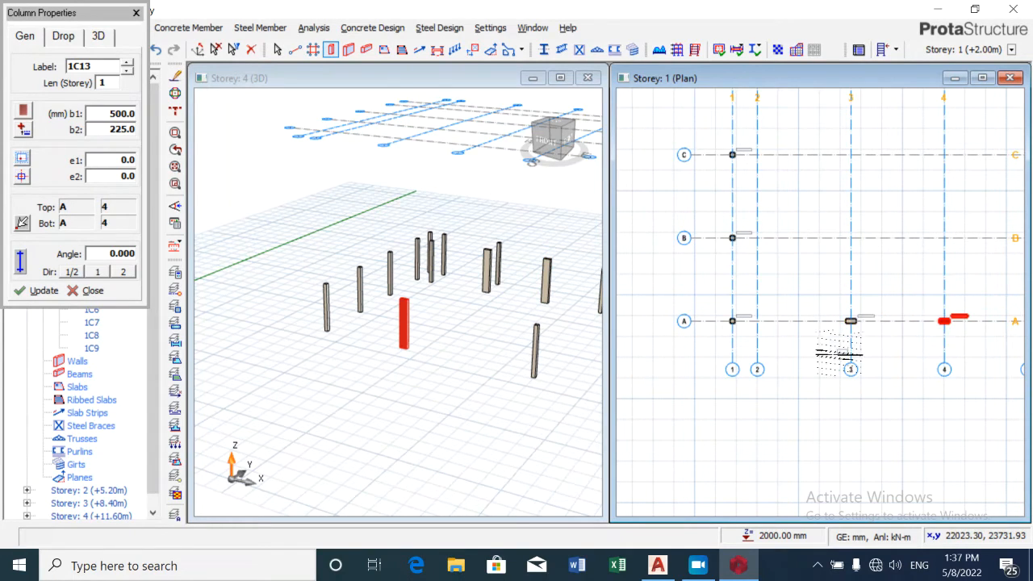
{"action": "scroll", "coordinate": [825, 355], "scroll_direction": "up", "scroll_amount": 1}
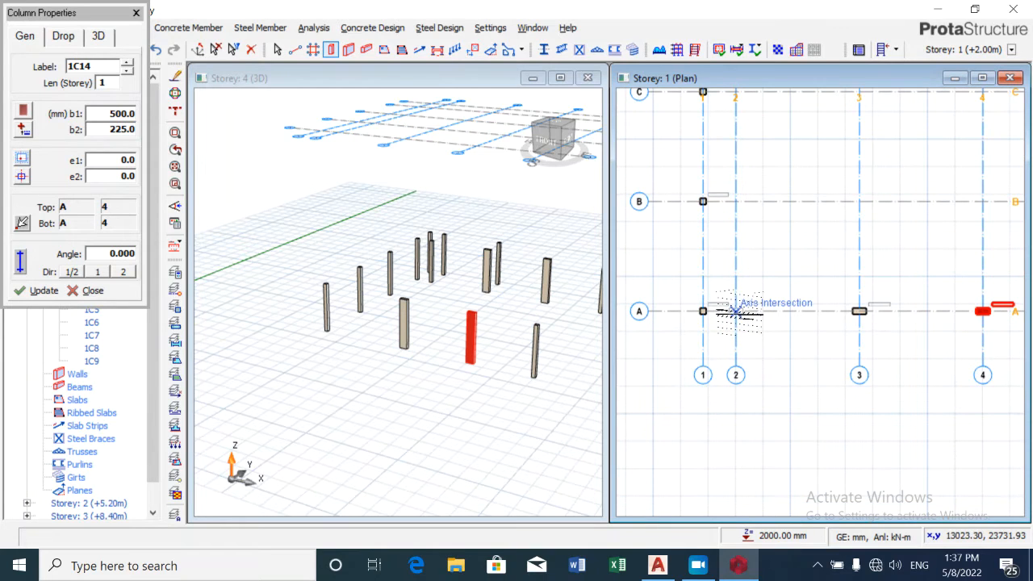
{"action": "left_click", "coordinate": [736, 312]}
{"action": "scroll", "coordinate": [737, 300], "scroll_direction": "down", "scroll_amount": 3}
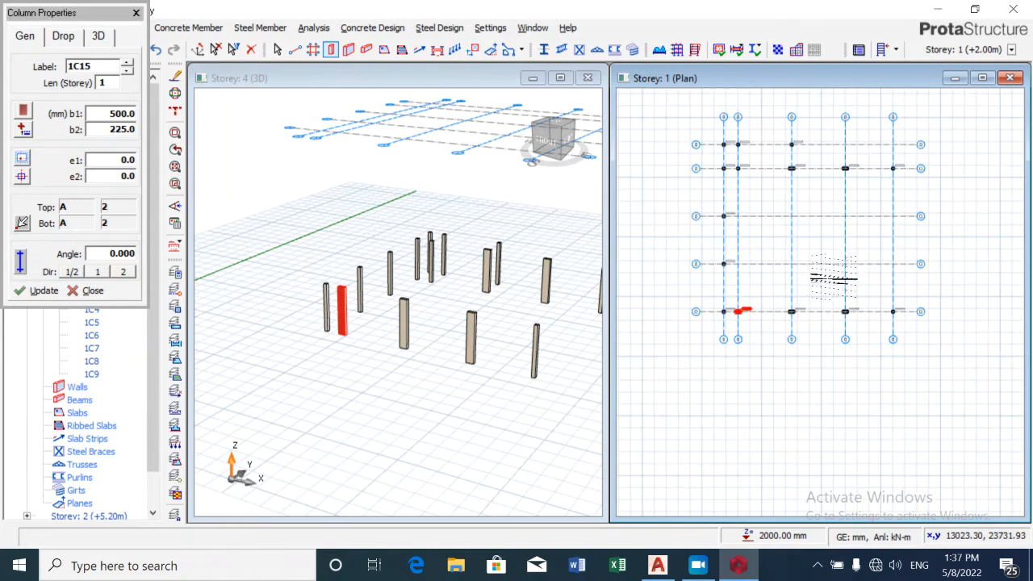
Step: Set the column's b1 to 225 mm and b2 to 500 mm, and place columns on axis 2 at axes C and B
{"action": "double_click", "coordinate": [117, 113]}
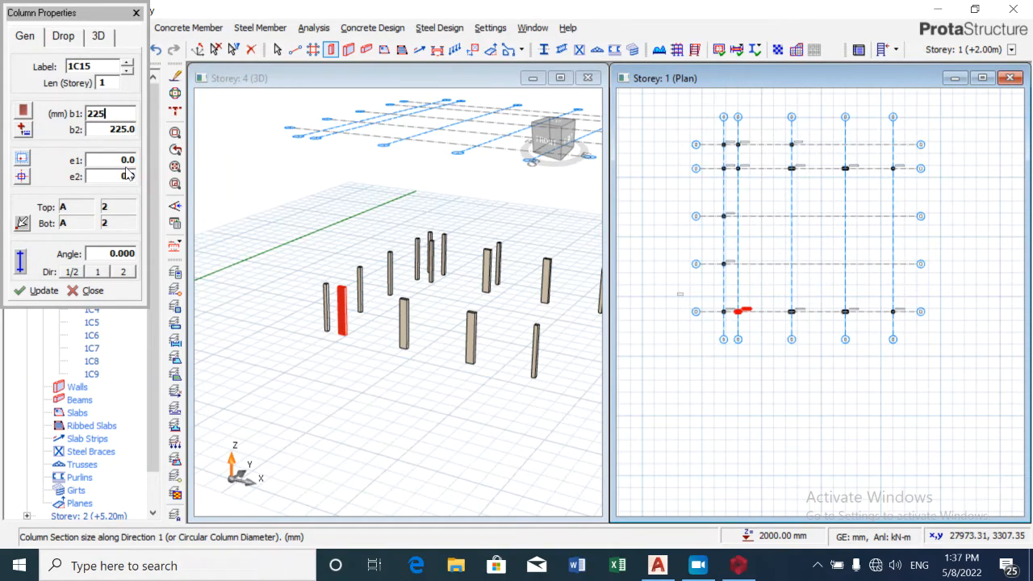
{"action": "key", "text": "Tab"}
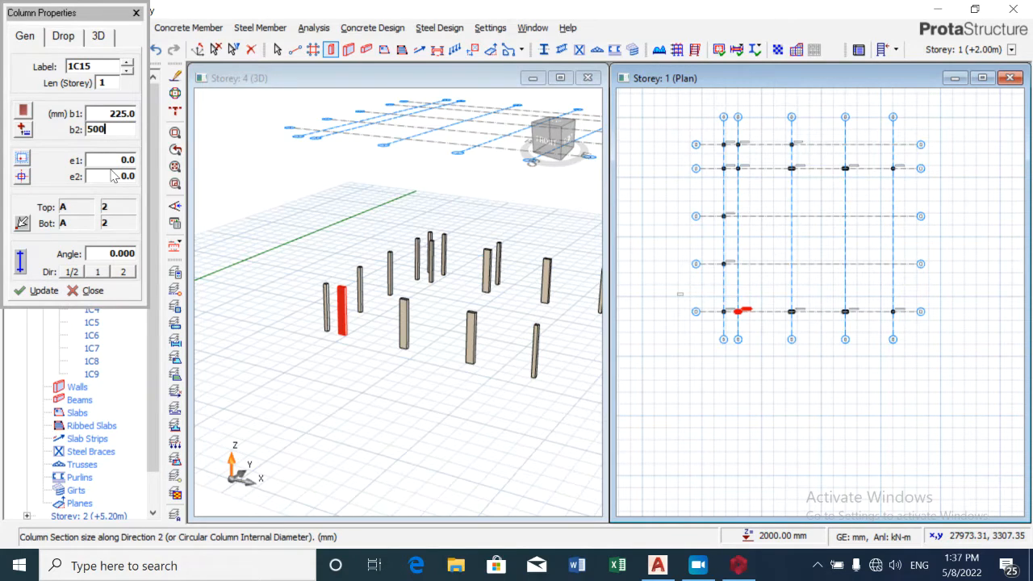
{"action": "left_click", "coordinate": [737, 216]}
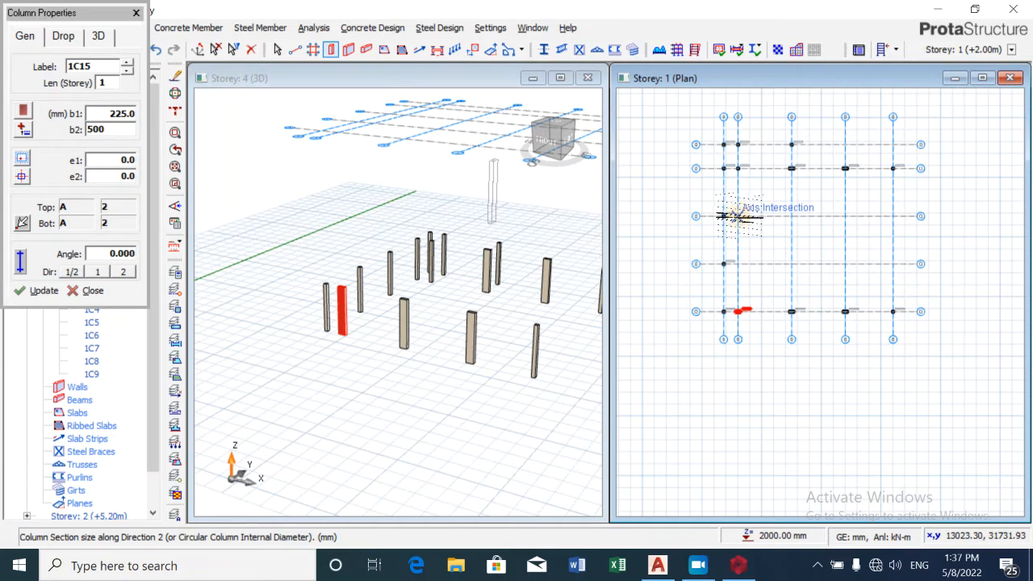
{"action": "left_click", "coordinate": [737, 264]}
{"action": "scroll", "coordinate": [734, 258], "scroll_direction": "up", "scroll_amount": 5}
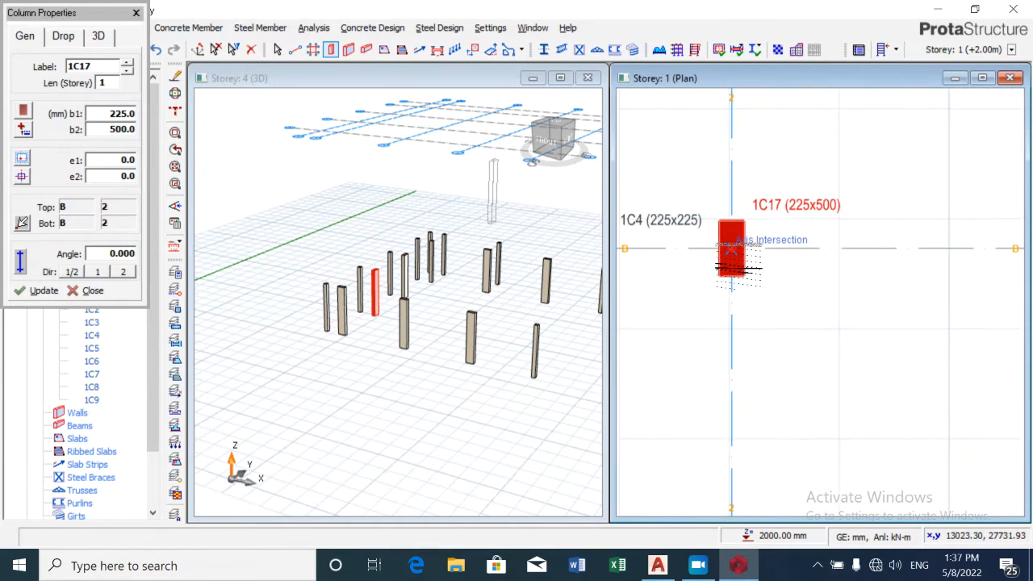
{"action": "scroll", "coordinate": [732, 256], "scroll_direction": "down", "scroll_amount": 5}
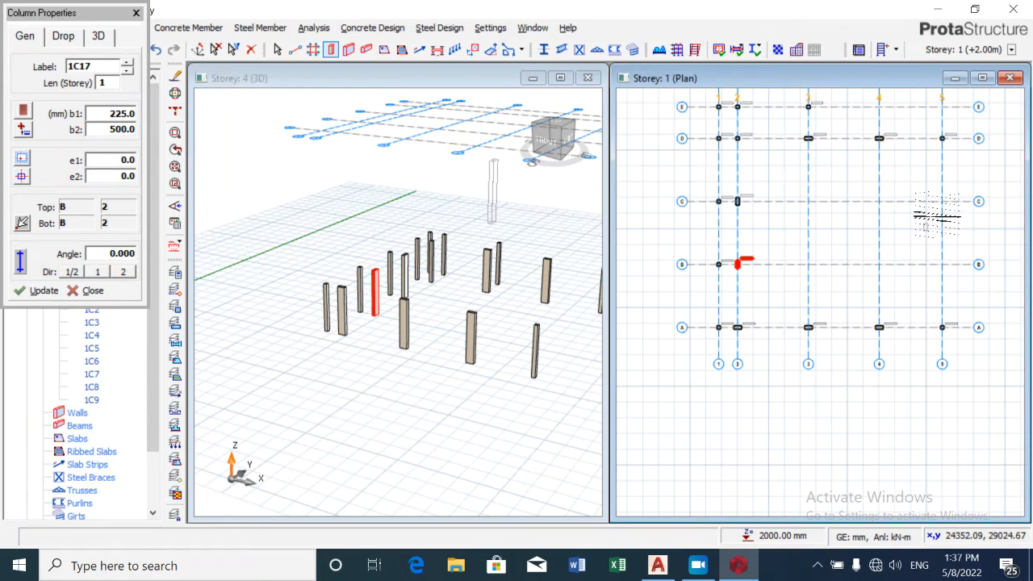
Step: Place 225 x 500 mm columns on axis 5 at its intersections with axes C and B
{"action": "scroll", "coordinate": [937, 215], "scroll_direction": "up", "scroll_amount": 5}
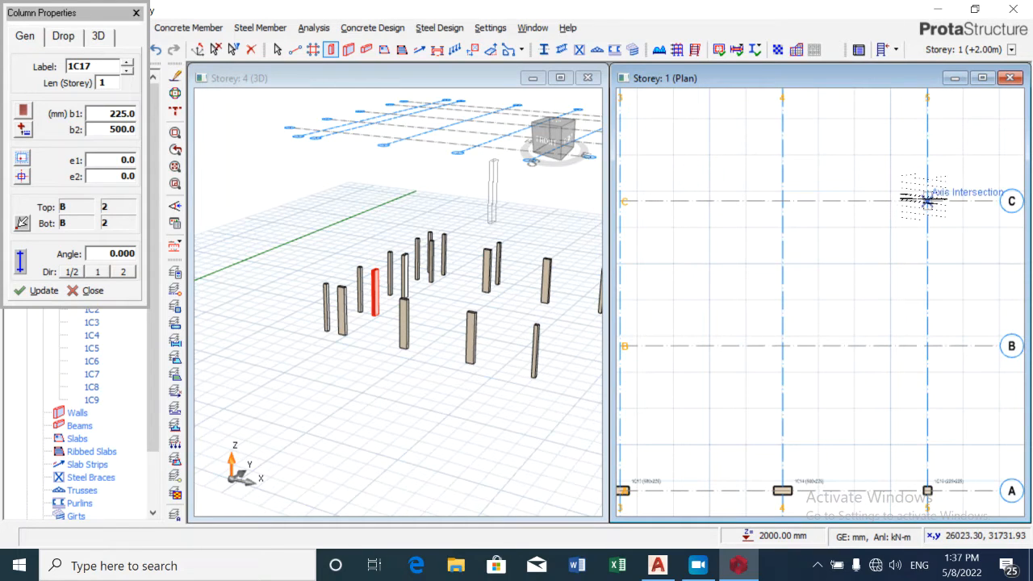
{"action": "left_click", "coordinate": [927, 200]}
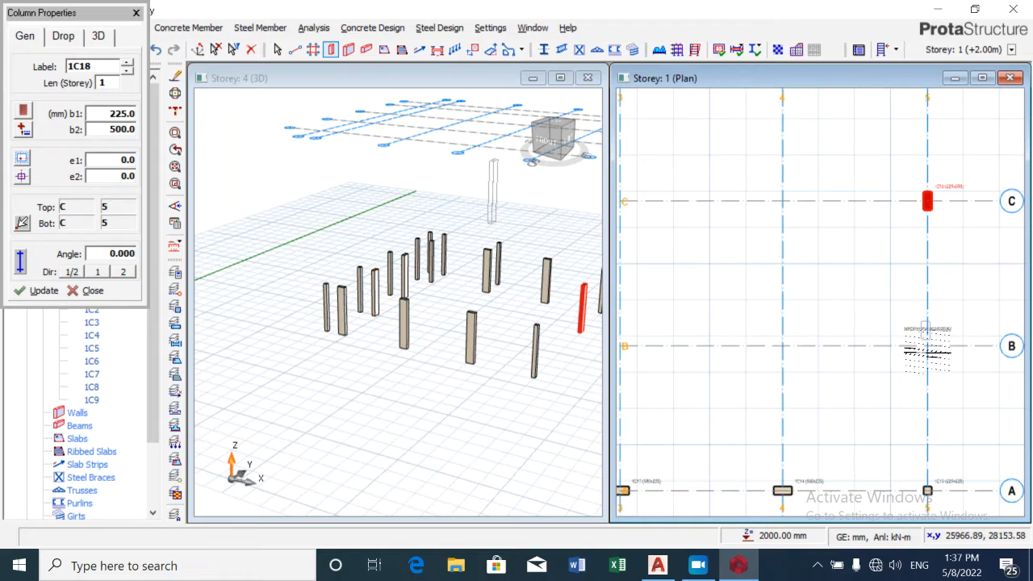
{"action": "left_click", "coordinate": [928, 346]}
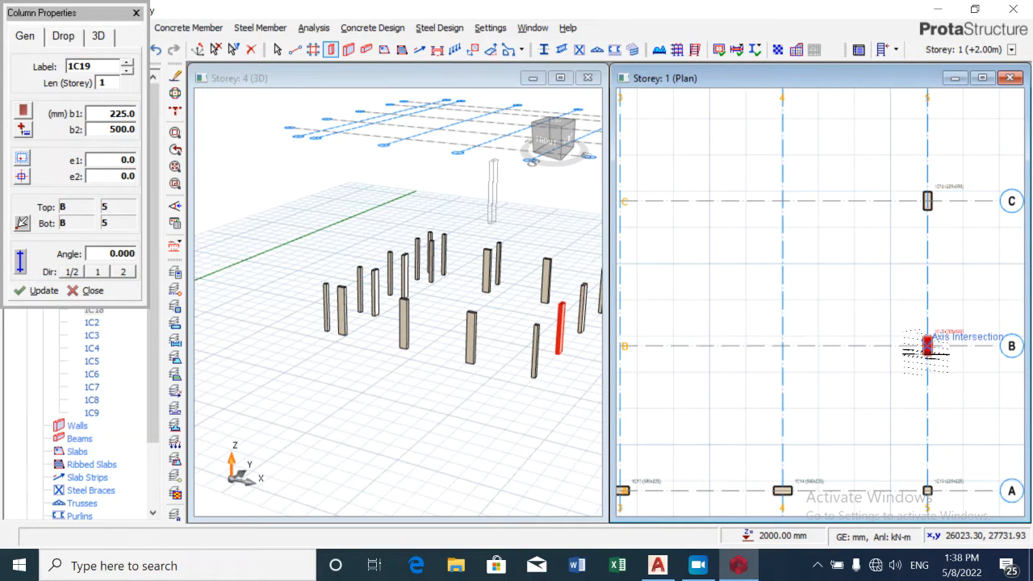
{"action": "scroll", "coordinate": [847, 364], "scroll_direction": "down", "scroll_amount": 2}
{"action": "scroll", "coordinate": [834, 367], "scroll_direction": "down", "scroll_amount": 2}
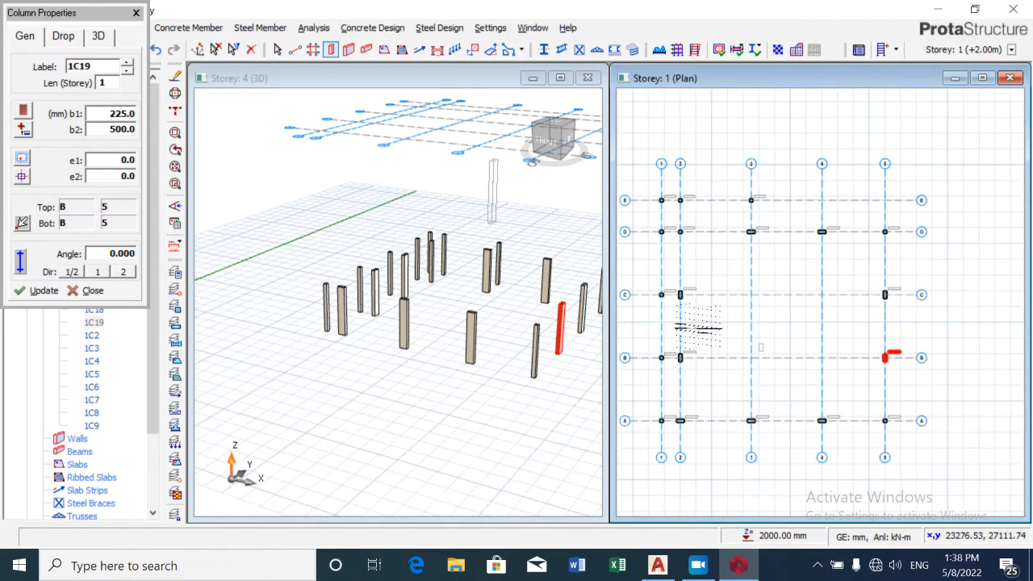
Step: Change the column's concrete section shape from rectangular to circular
{"action": "left_click", "coordinate": [22, 118]}
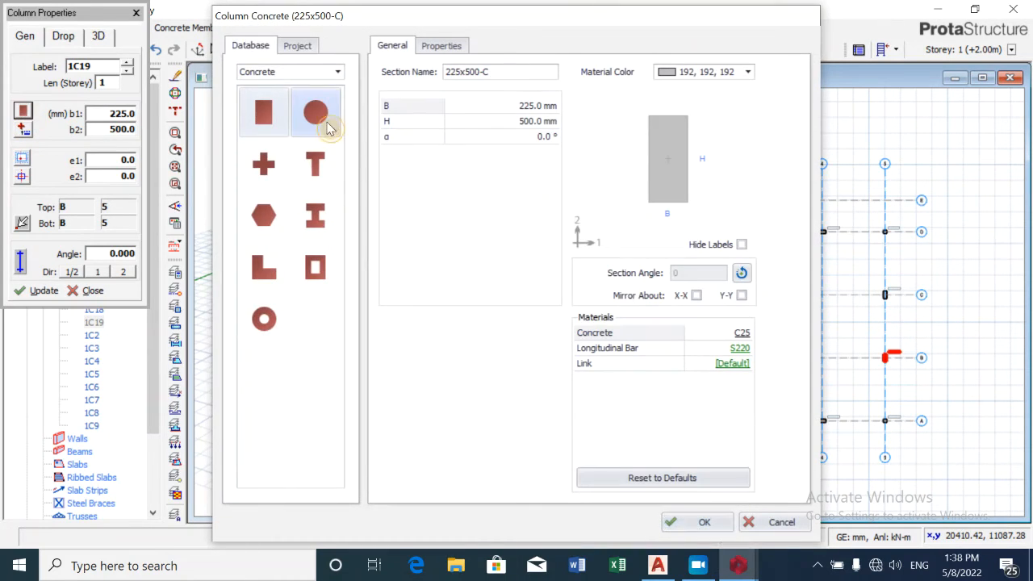
{"action": "left_click", "coordinate": [329, 127]}
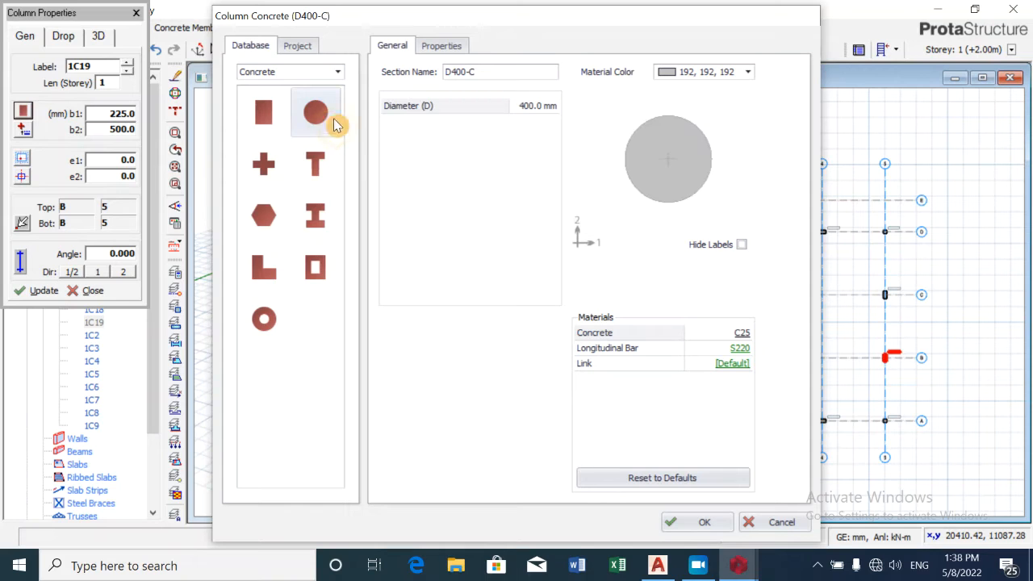
{"action": "left_click", "coordinate": [535, 105]}
{"action": "left_click", "coordinate": [703, 522]}
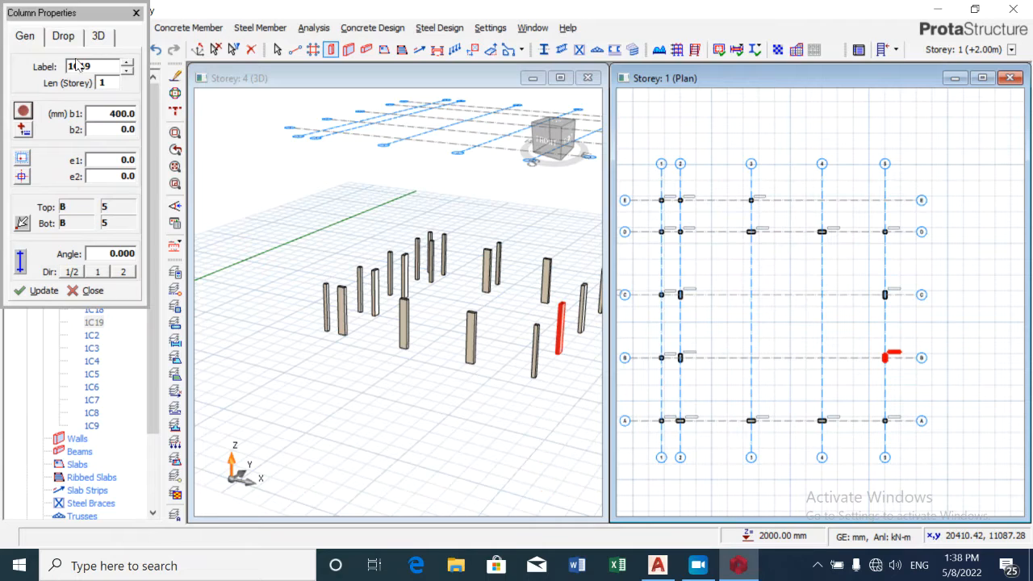
Step: Set the circular column's diameter to 350 mm and place columns where axes 3 and 4 cross axes C and B
{"action": "left_click", "coordinate": [121, 115]}
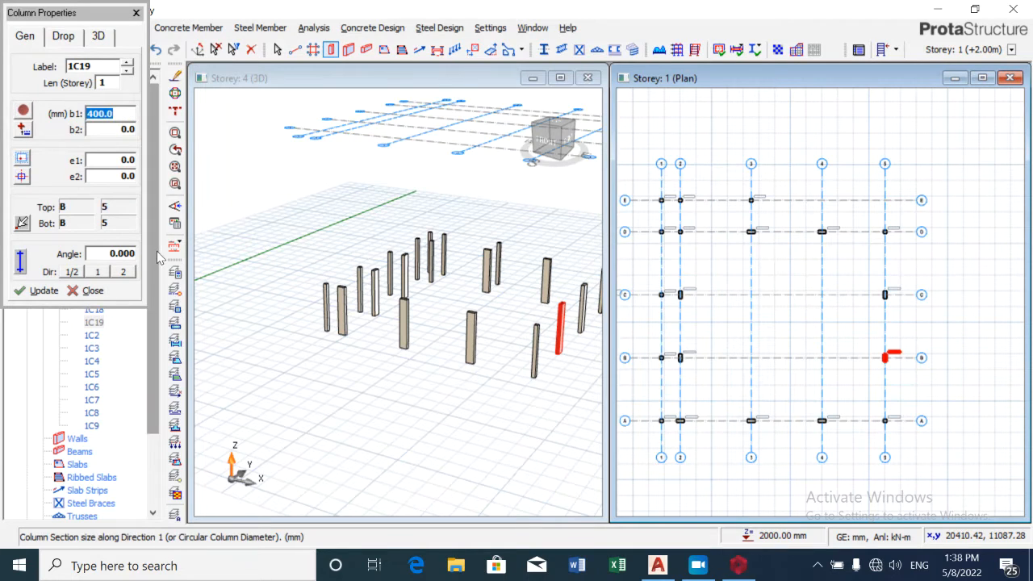
{"action": "type", "text": "350"}
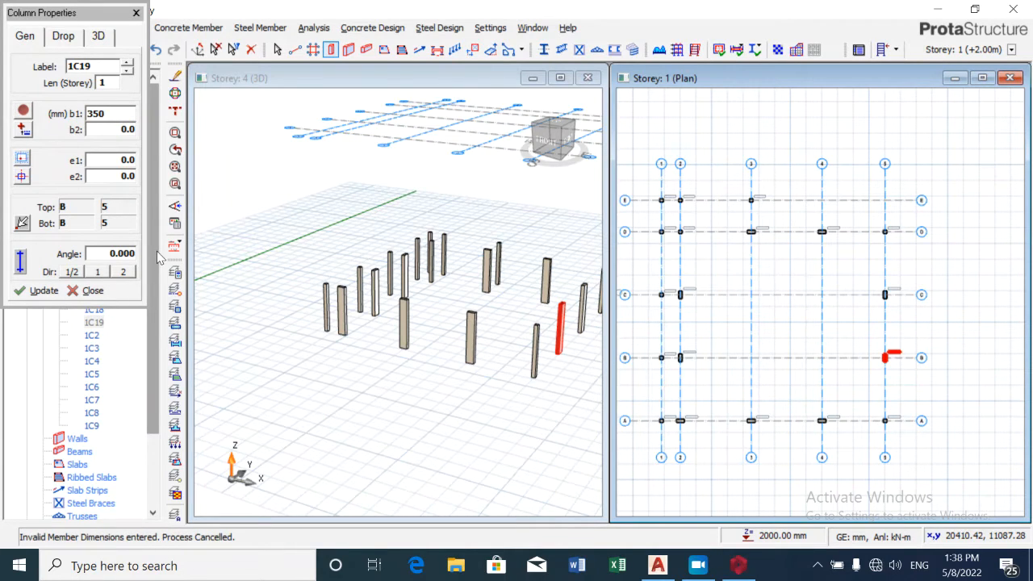
{"action": "left_click", "coordinate": [174, 245]}
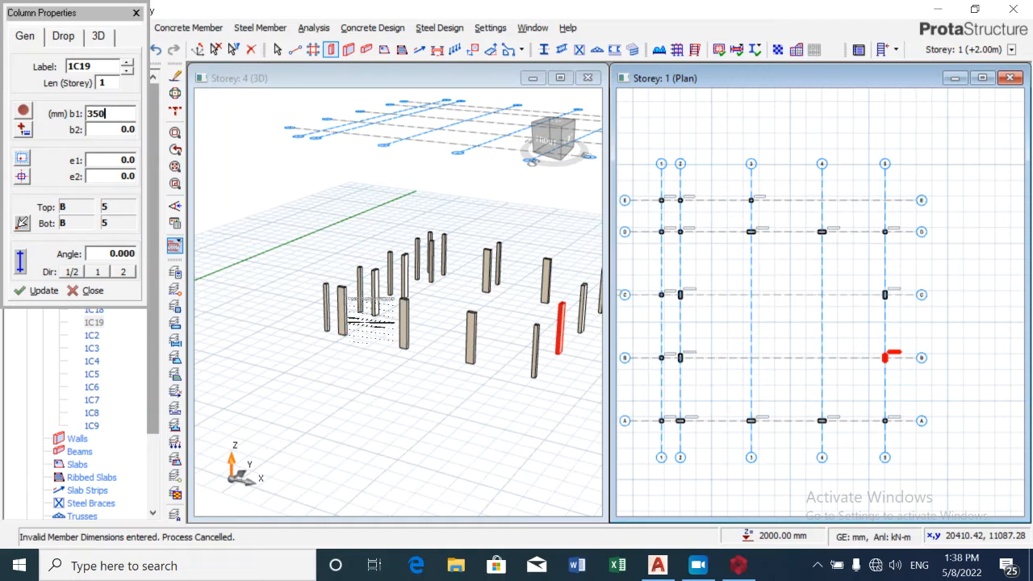
{"action": "left_click", "coordinate": [732, 272]}
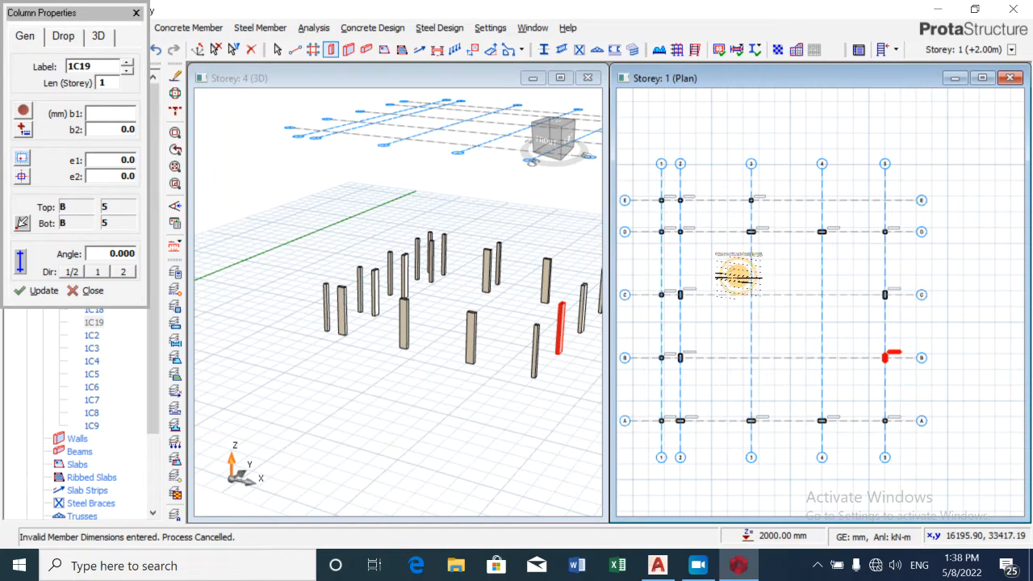
{"action": "left_click_drag", "start_coordinate": [722, 263], "coordinate": [860, 392]}
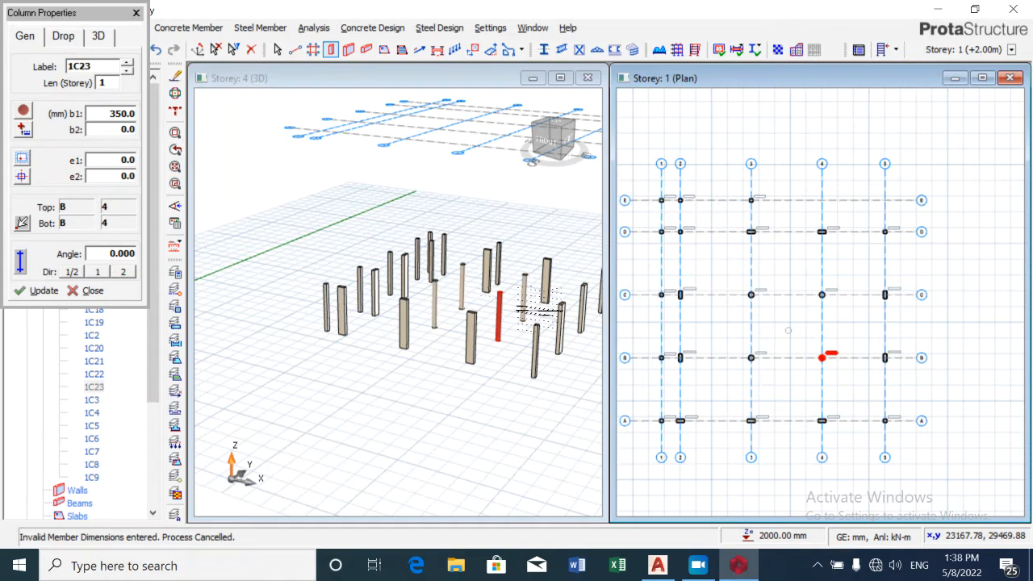
Step: Examine the placed rectangular and circular columns in the 3D view
{"action": "scroll", "coordinate": [544, 292], "scroll_direction": "down", "scroll_amount": 1}
{"action": "scroll", "coordinate": [573, 270], "scroll_direction": "up", "scroll_amount": 3}
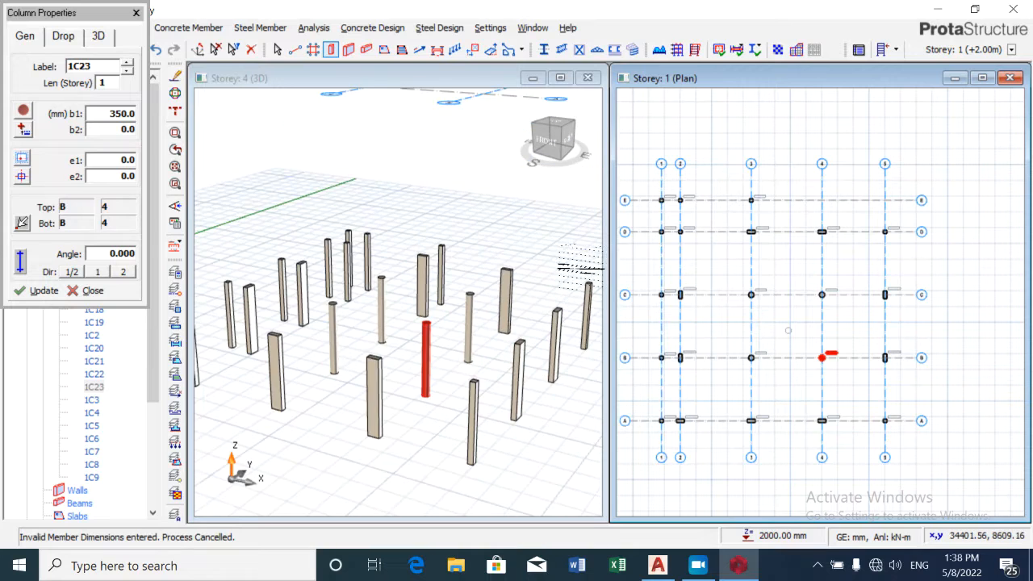
{"action": "scroll", "coordinate": [563, 266], "scroll_direction": "up", "scroll_amount": 3}
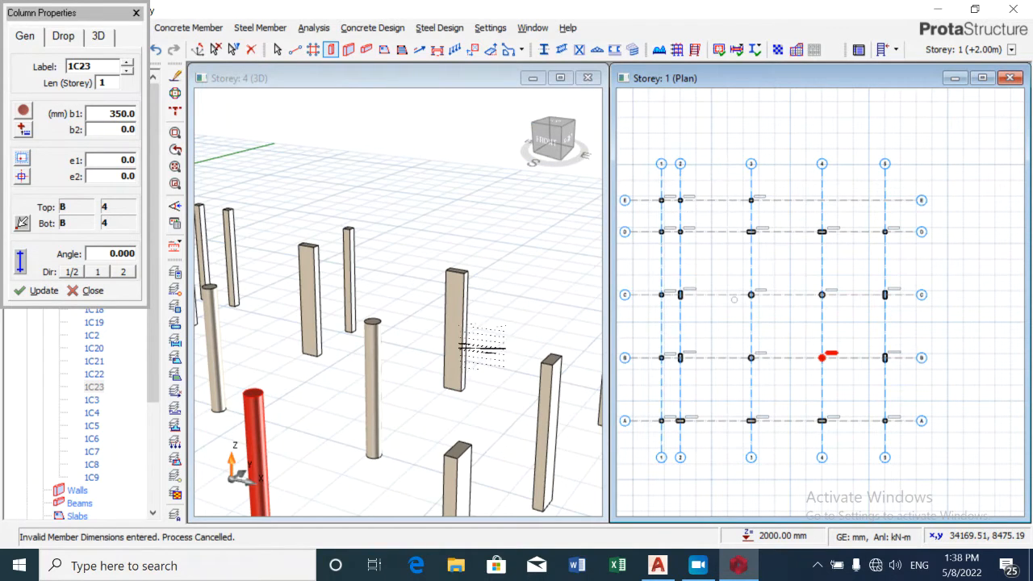
{"action": "scroll", "coordinate": [481, 341], "scroll_direction": "down", "scroll_amount": 2}
{"action": "scroll", "coordinate": [482, 341], "scroll_direction": "down", "scroll_amount": 2}
{"action": "scroll", "coordinate": [422, 362], "scroll_direction": "up", "scroll_amount": 1}
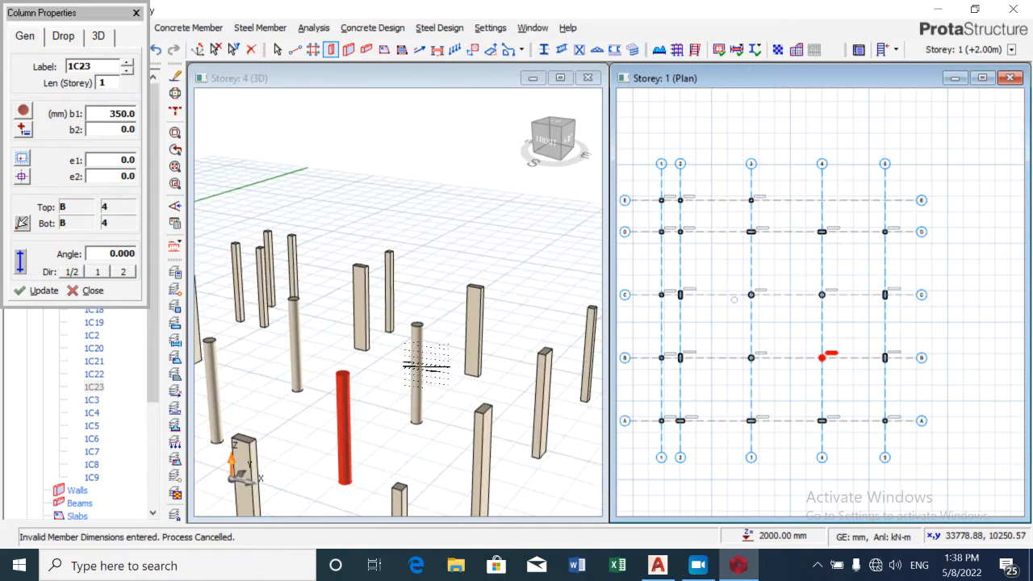
{"action": "scroll", "coordinate": [426, 367], "scroll_direction": "down", "scroll_amount": 1}
{"action": "scroll", "coordinate": [426, 364], "scroll_direction": "down", "scroll_amount": 2}
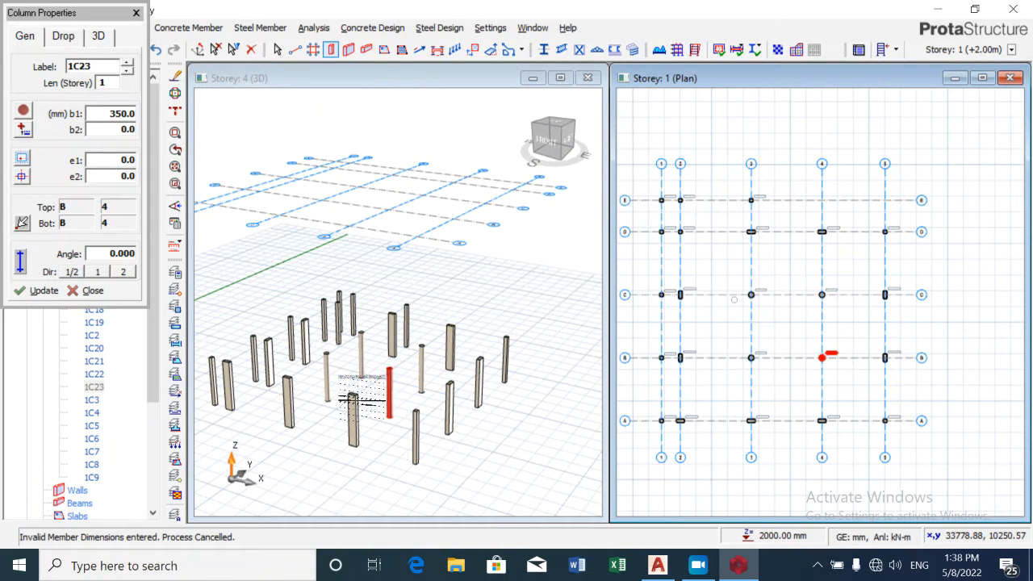
{"action": "scroll", "coordinate": [362, 395], "scroll_direction": "up", "scroll_amount": 1}
{"action": "scroll", "coordinate": [211, 382], "scroll_direction": "up", "scroll_amount": 1}
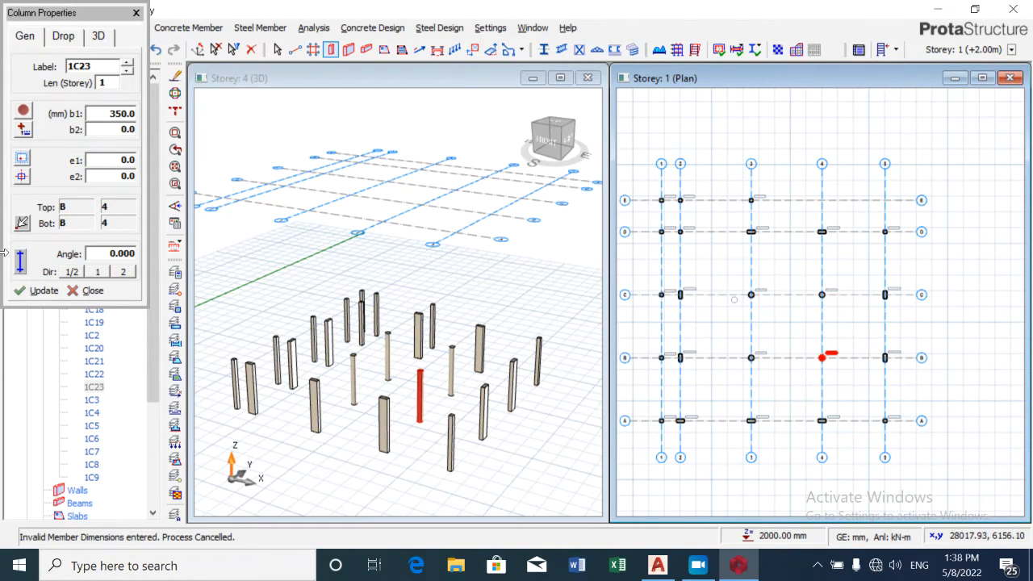
Step: Insert beams 225 mm wide with h-Bot 400 mm along all grid segments between axes 1 to 4 and A to E
{"action": "left_click", "coordinate": [137, 13]}
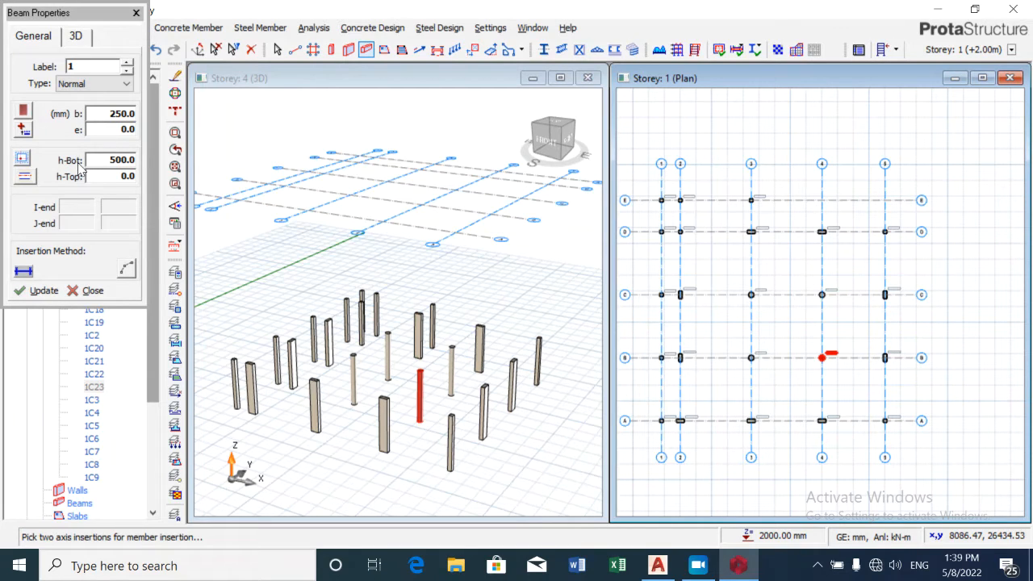
{"action": "double_click", "coordinate": [113, 114]}
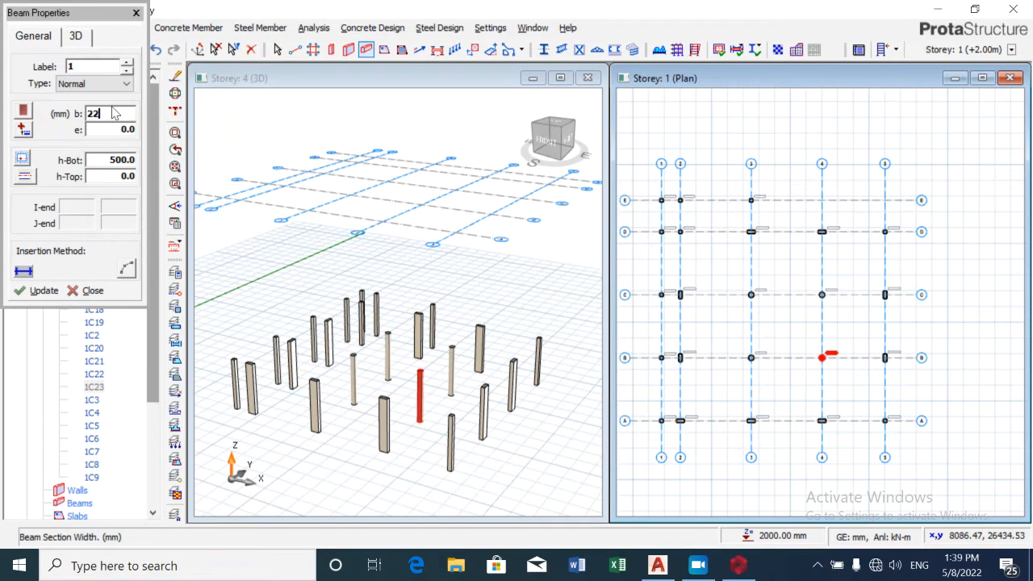
{"action": "type", "text": "225"}
{"action": "double_click", "coordinate": [115, 159]}
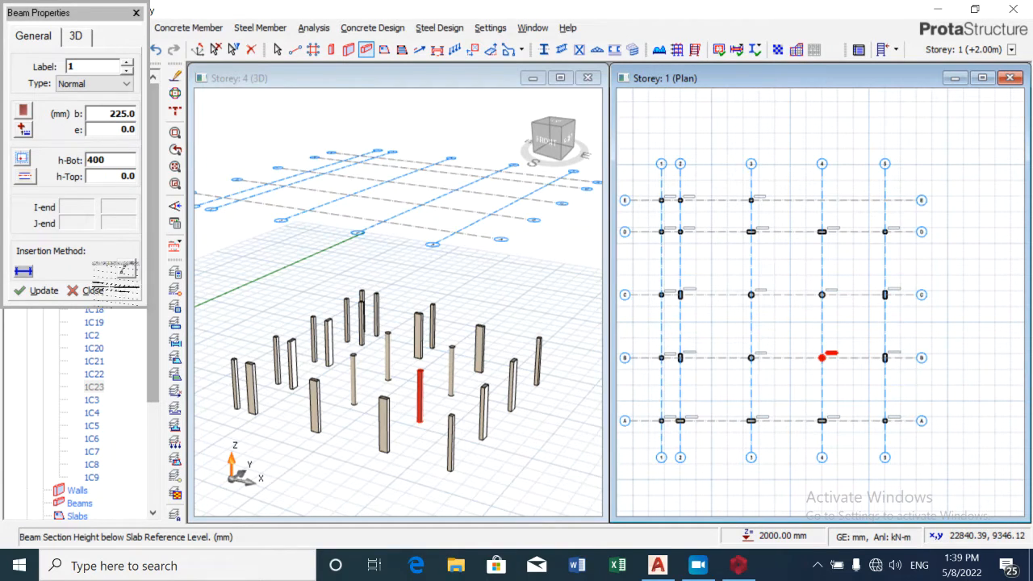
{"action": "left_click", "coordinate": [44, 291]}
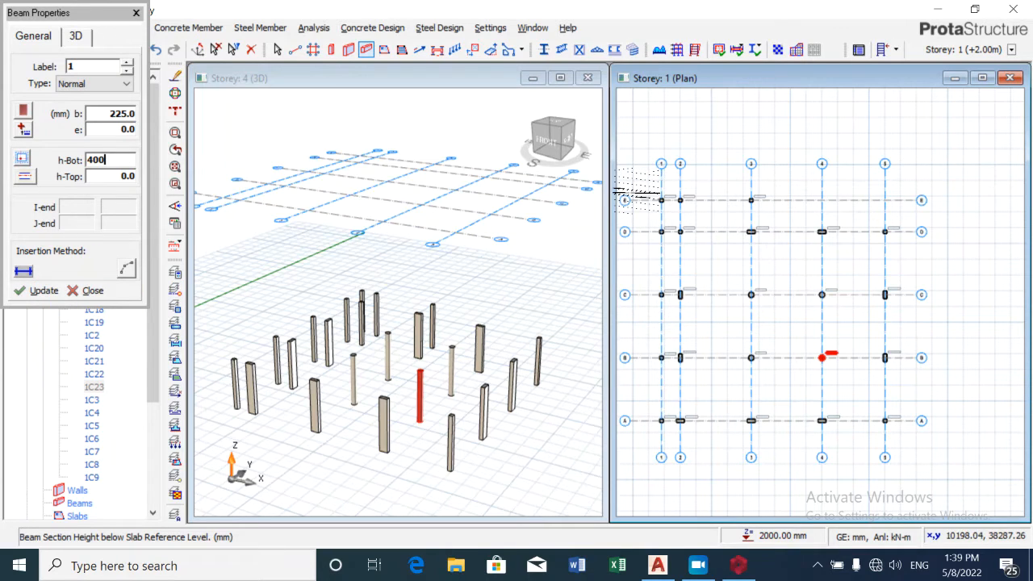
{"action": "left_click_drag", "start_coordinate": [640, 188], "coordinate": [858, 438]}
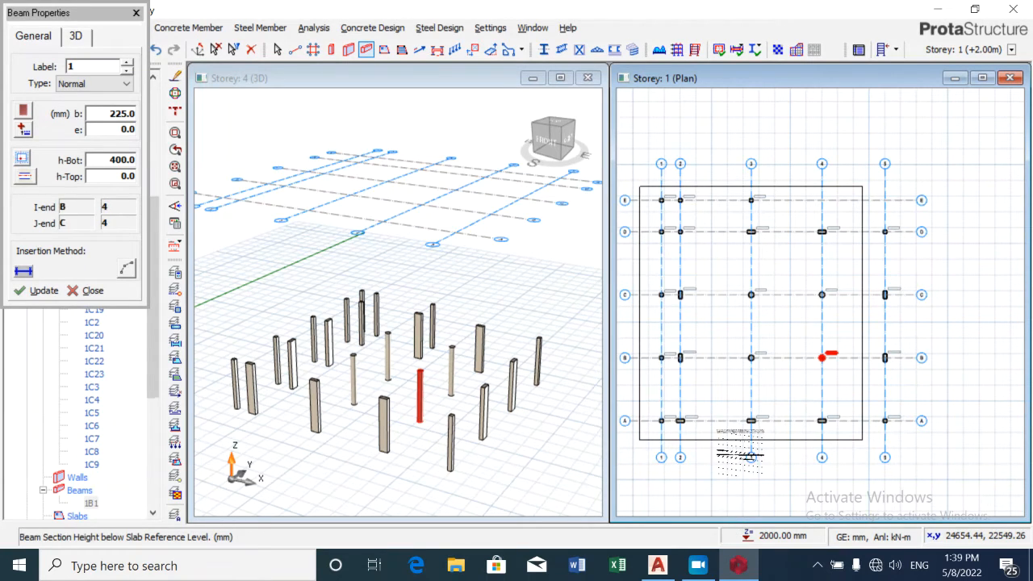
{"action": "left_click", "coordinate": [739, 456]}
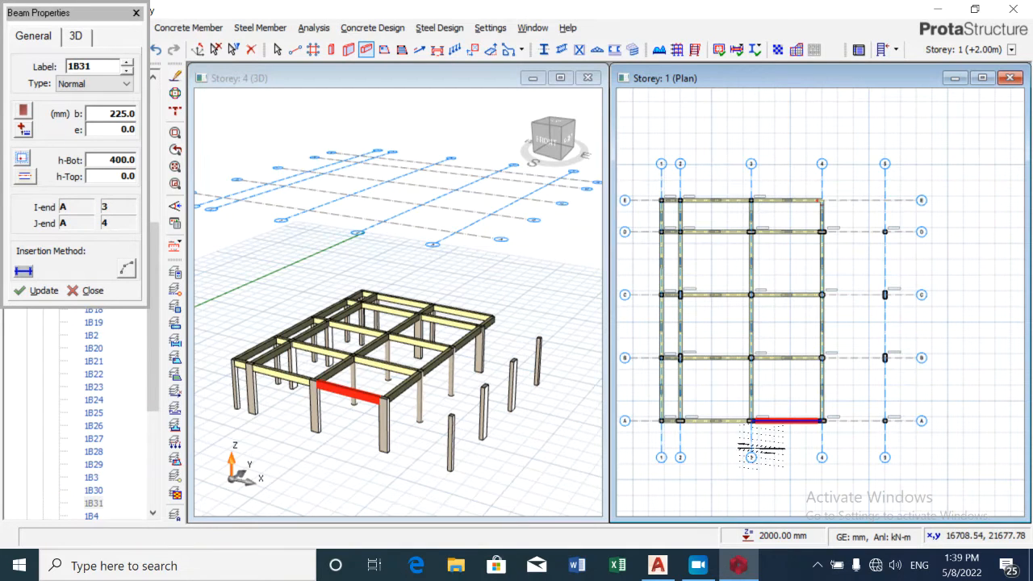
Step: Add 225 x 400 mm beams along axis 5 from axis D to A, and along axis A between axes 4 and 5
{"action": "left_click", "coordinate": [884, 232]}
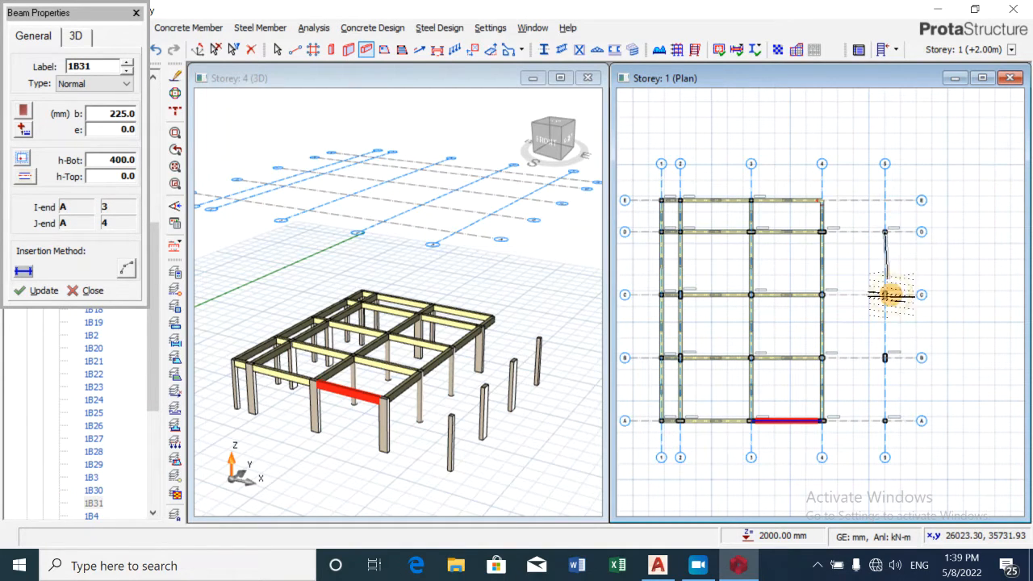
{"action": "left_click", "coordinate": [885, 420]}
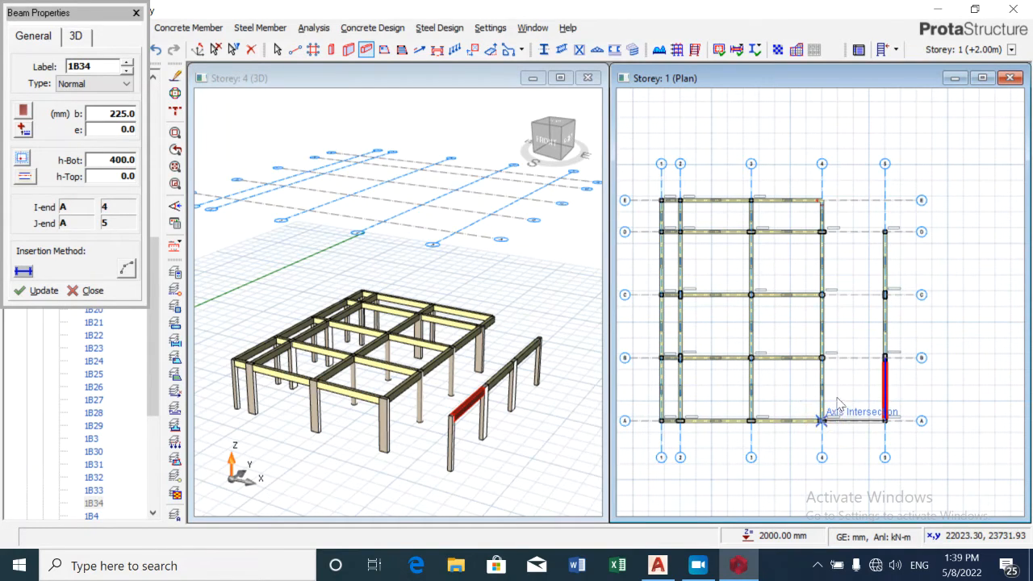
{"action": "left_click", "coordinate": [822, 420]}
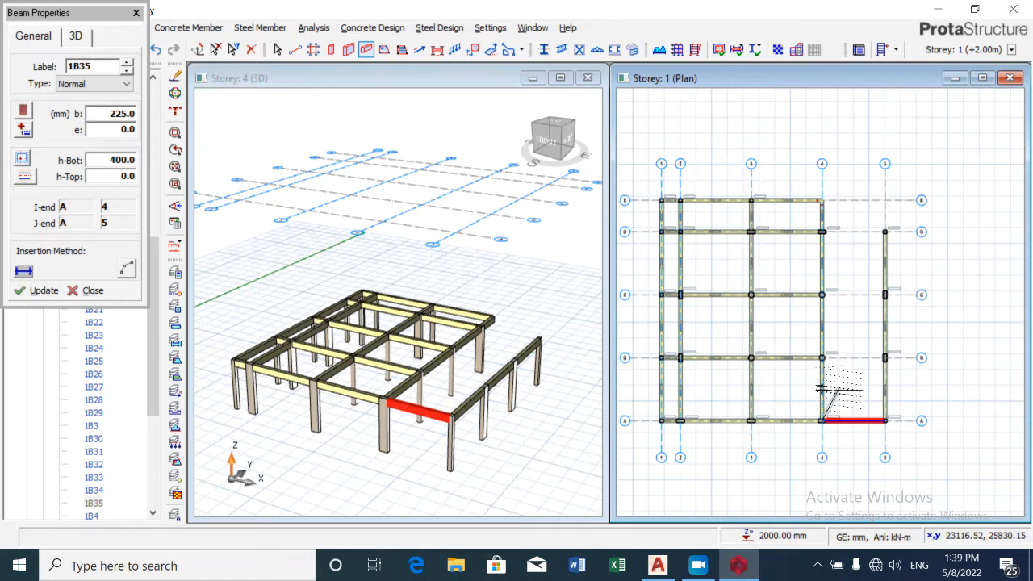
Step: Add 225 x 400 mm beams between axes 4 and 5 along axes D and C
{"action": "left_click", "coordinate": [821, 232]}
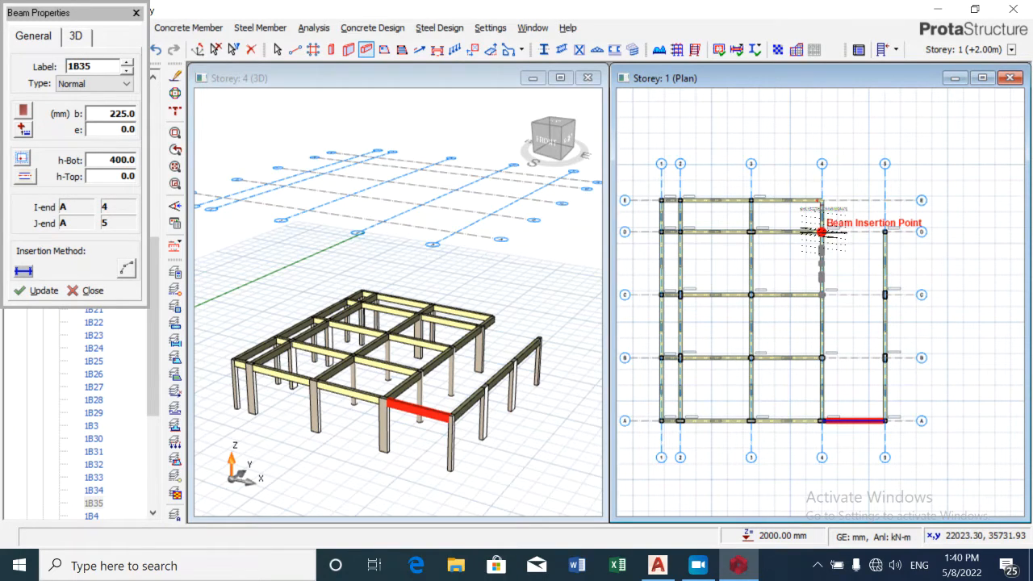
{"action": "left_click", "coordinate": [885, 234]}
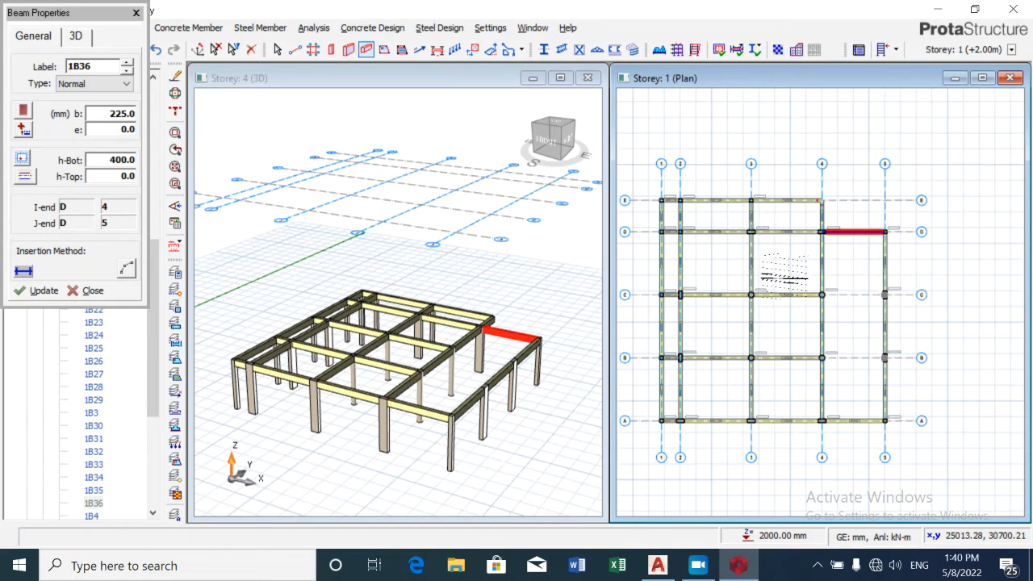
{"action": "left_click", "coordinate": [823, 298]}
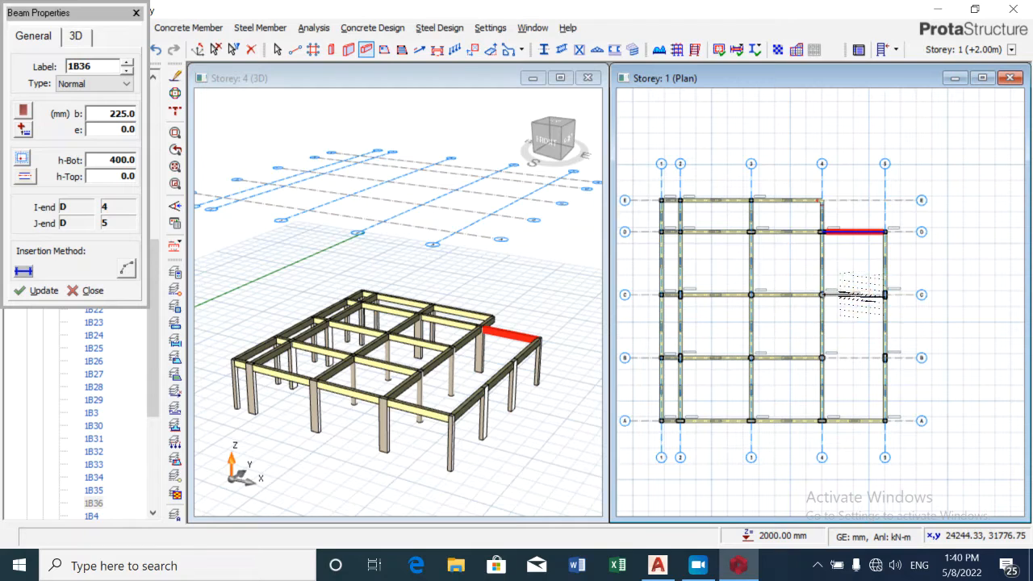
{"action": "left_click", "coordinate": [885, 295]}
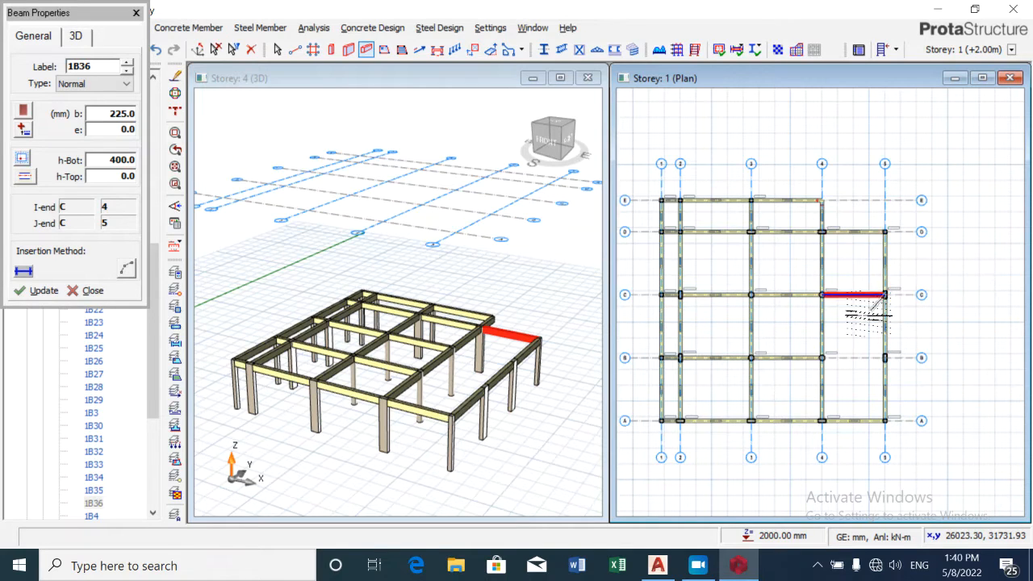
Step: Add a 225 x 400 mm beam along axis B between axes 4 and 5, and end the beam insertion
{"action": "key", "text": "Escape"}
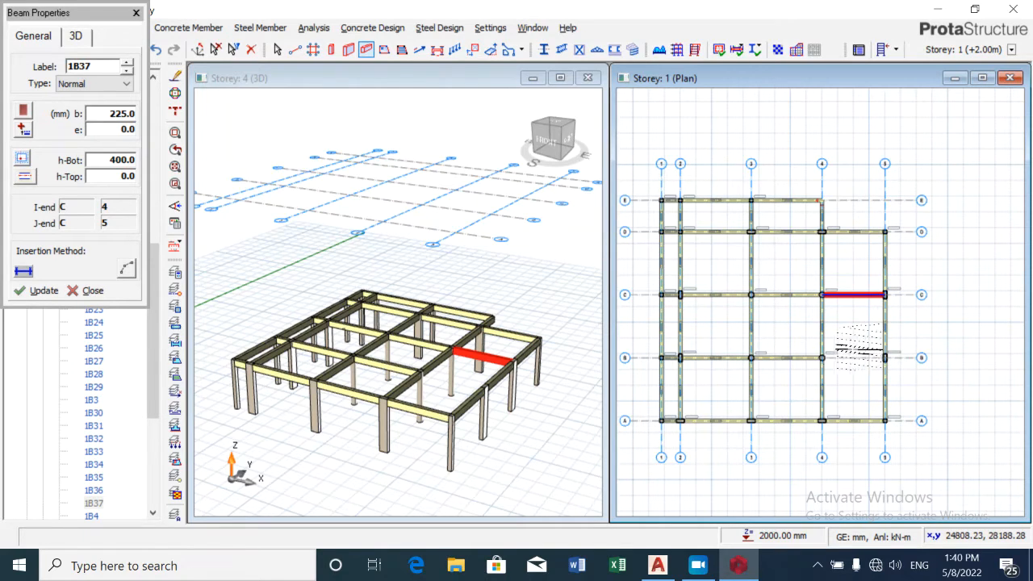
{"action": "left_click", "coordinate": [821, 357]}
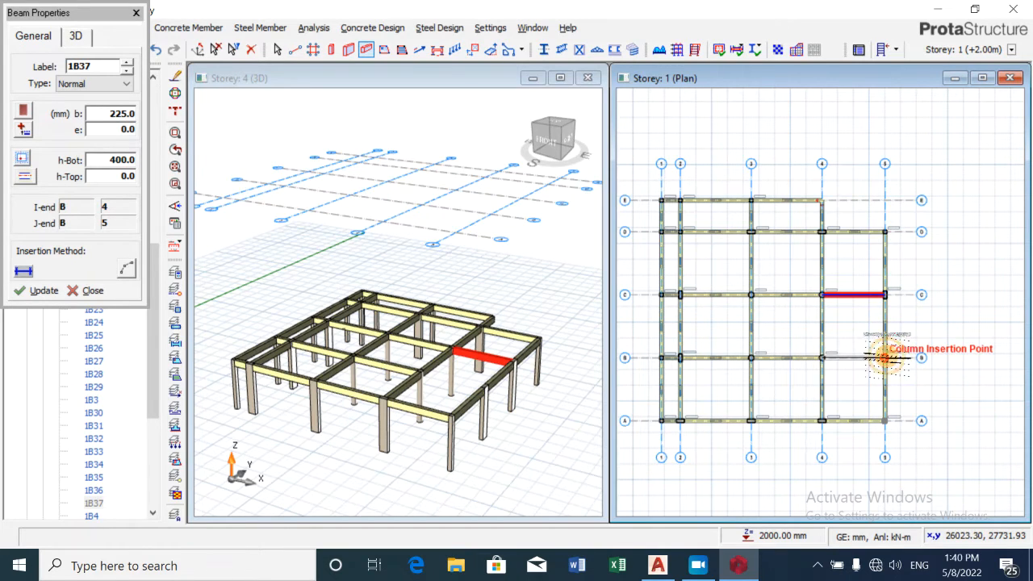
{"action": "left_click", "coordinate": [886, 358]}
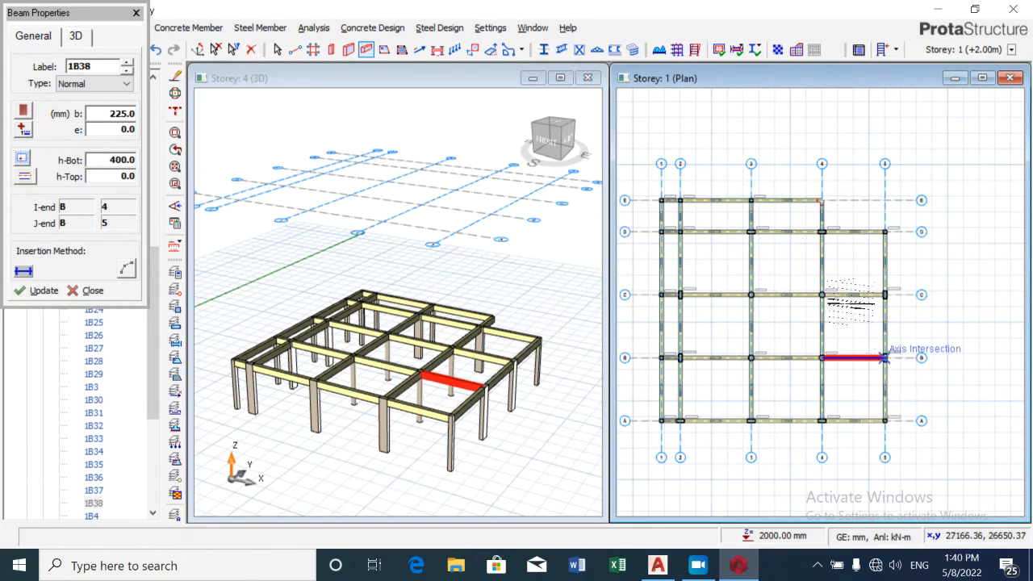
{"action": "scroll", "coordinate": [779, 211], "scroll_direction": "up", "scroll_amount": 2}
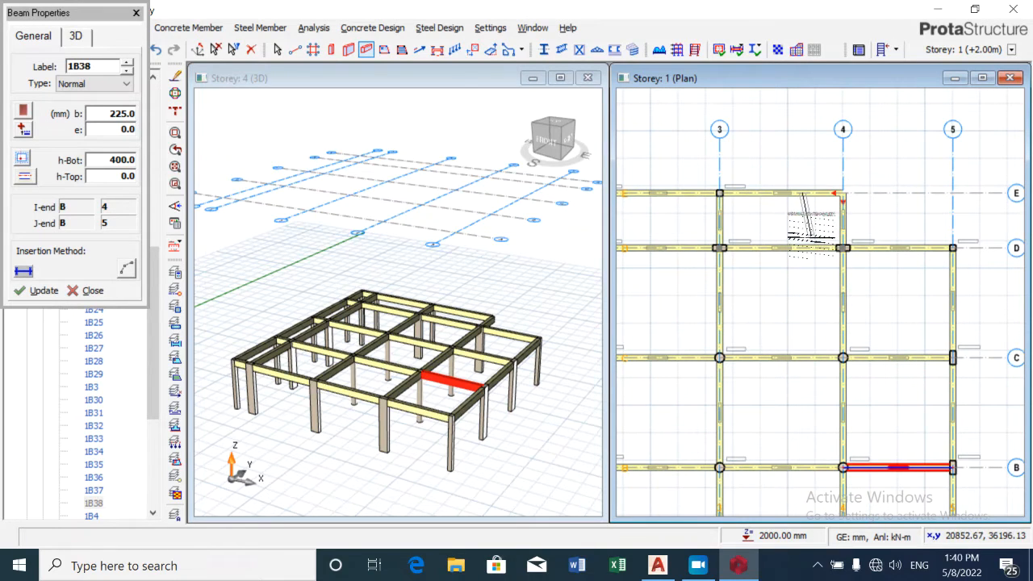
{"action": "left_click", "coordinate": [137, 13]}
{"action": "key", "text": "Escape"}
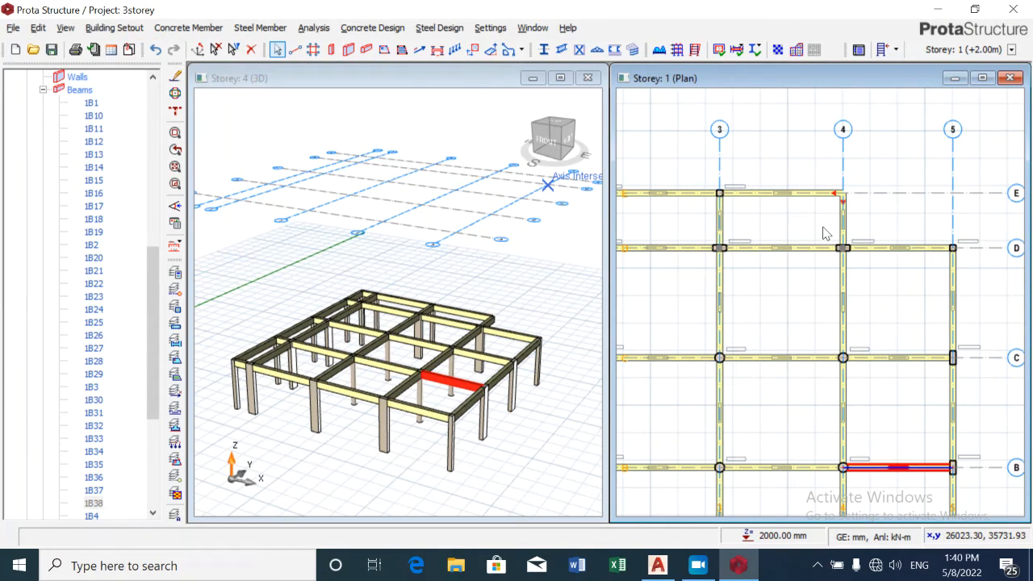
Step: Delete the beam along axis E between axes 3 and 4 and the beam along axis 4 between axes D and E
{"action": "scroll", "coordinate": [807, 216], "scroll_direction": "down", "scroll_amount": 3}
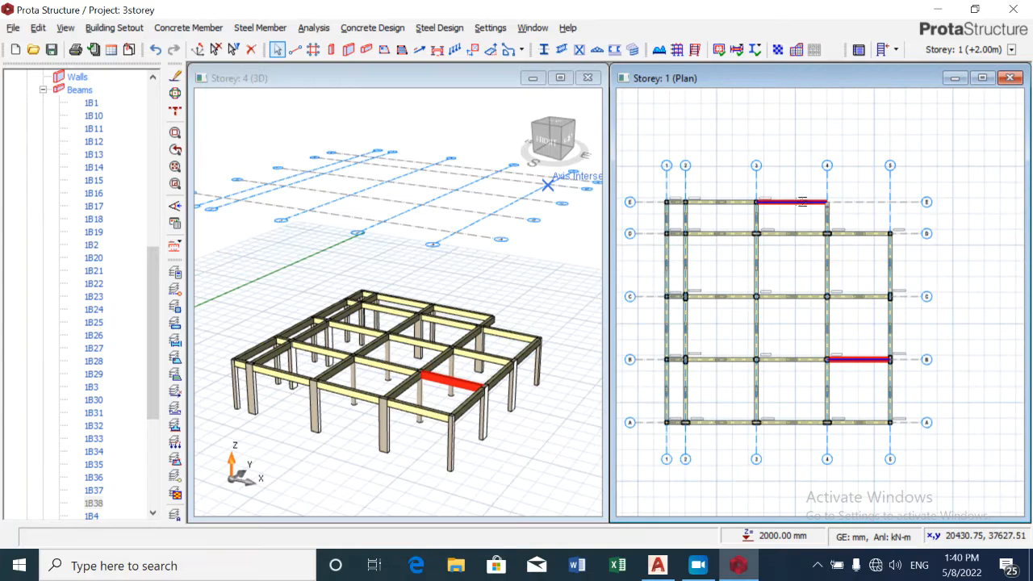
{"action": "left_click", "coordinate": [803, 206]}
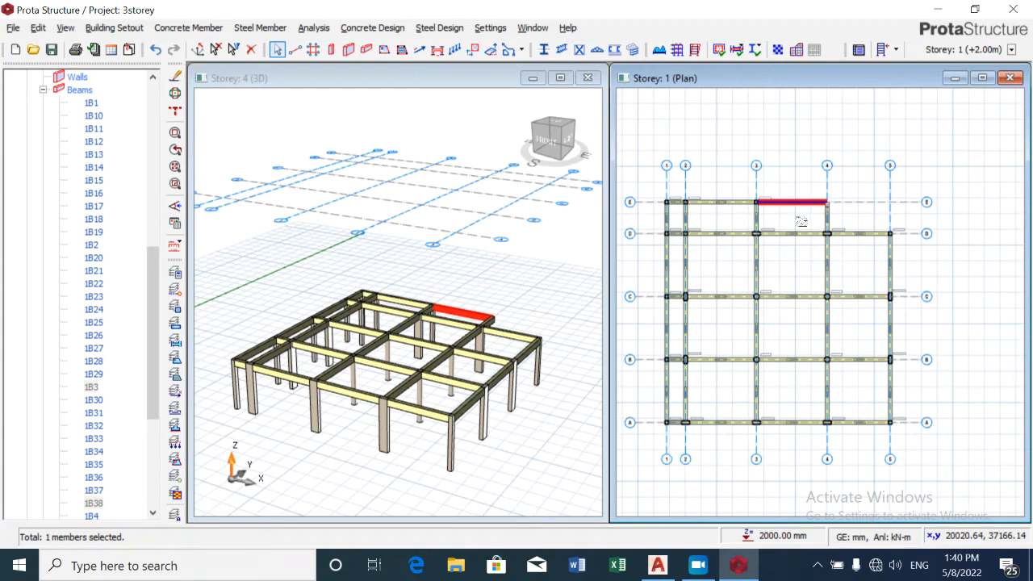
{"action": "left_click", "coordinate": [827, 216]}
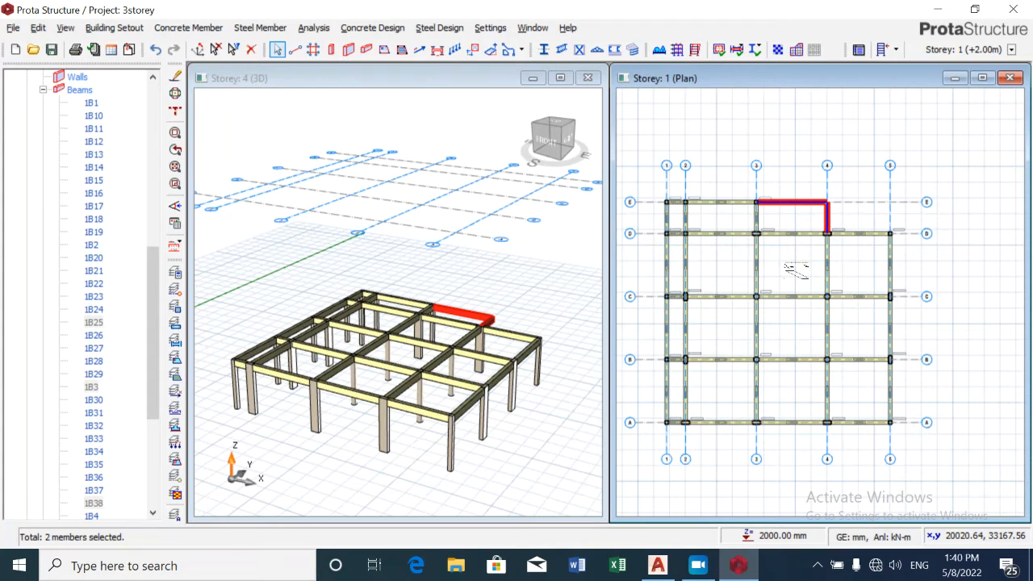
{"action": "key", "text": "Delete"}
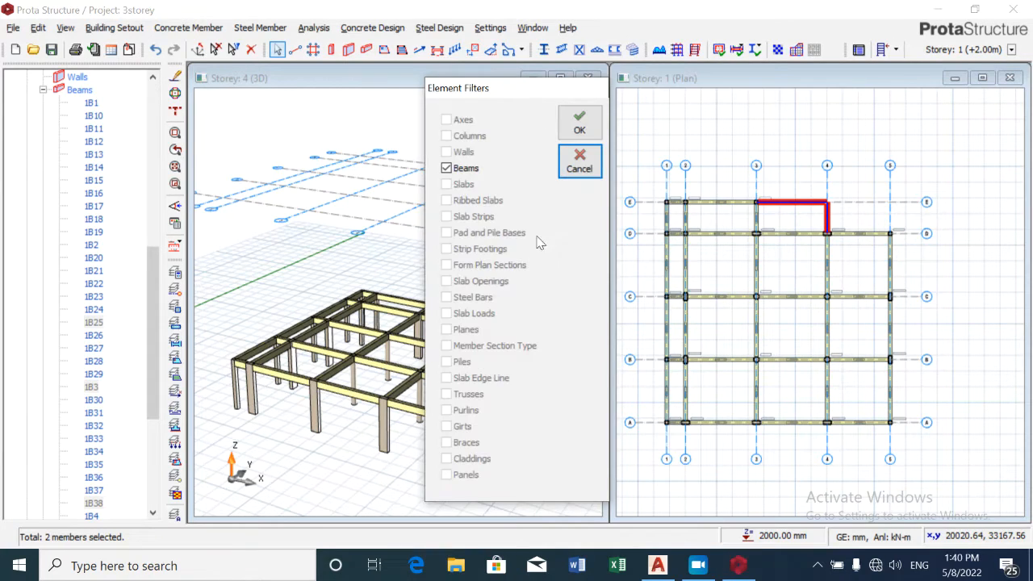
{"action": "left_click", "coordinate": [578, 127]}
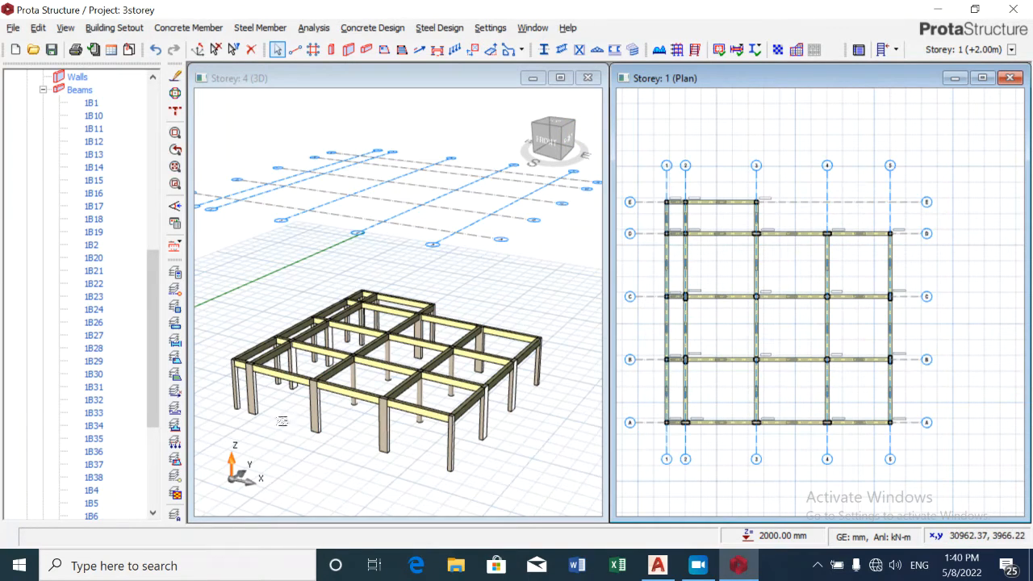
Step: Examine the Storey 1 frame of columns and beams from several angles in the 3D view
{"action": "mouse_move", "coordinate": [272, 415]}
{"action": "middle_mouse_down"}
{"action": "mouse_move", "coordinate": [325, 436]}
{"action": "mouse_move", "coordinate": [404, 405]}
{"action": "mouse_move", "coordinate": [449, 444]}
{"action": "mouse_move", "coordinate": [423, 443]}
{"action": "mouse_move", "coordinate": [403, 469]}
{"action": "middle_mouse_up"}
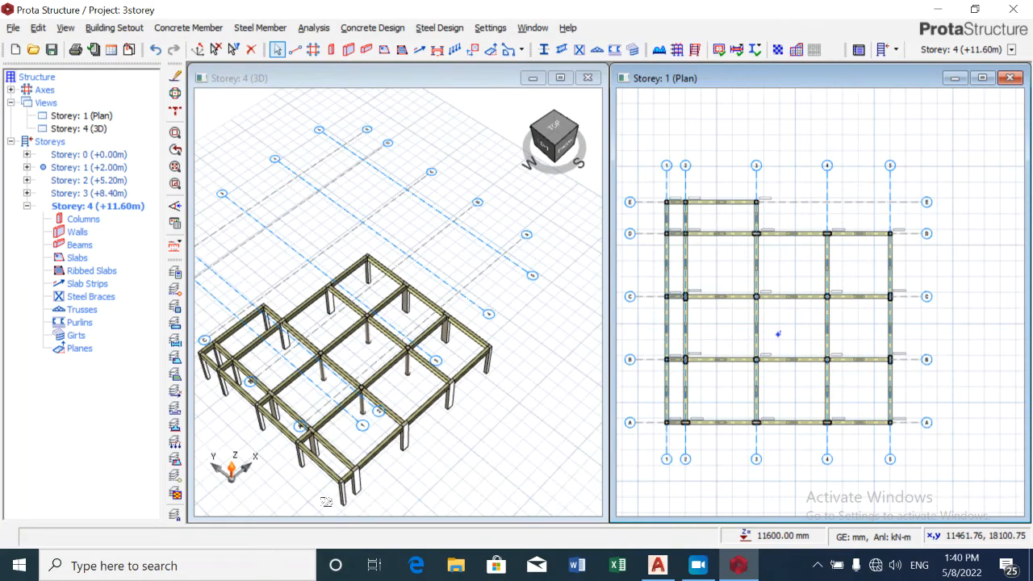
{"action": "mouse_move", "coordinate": [300, 491]}
{"action": "middle_mouse_down"}
{"action": "mouse_move", "coordinate": [355, 453]}
{"action": "mouse_move", "coordinate": [364, 415]}
{"action": "mouse_move", "coordinate": [355, 443]}
{"action": "middle_mouse_up"}
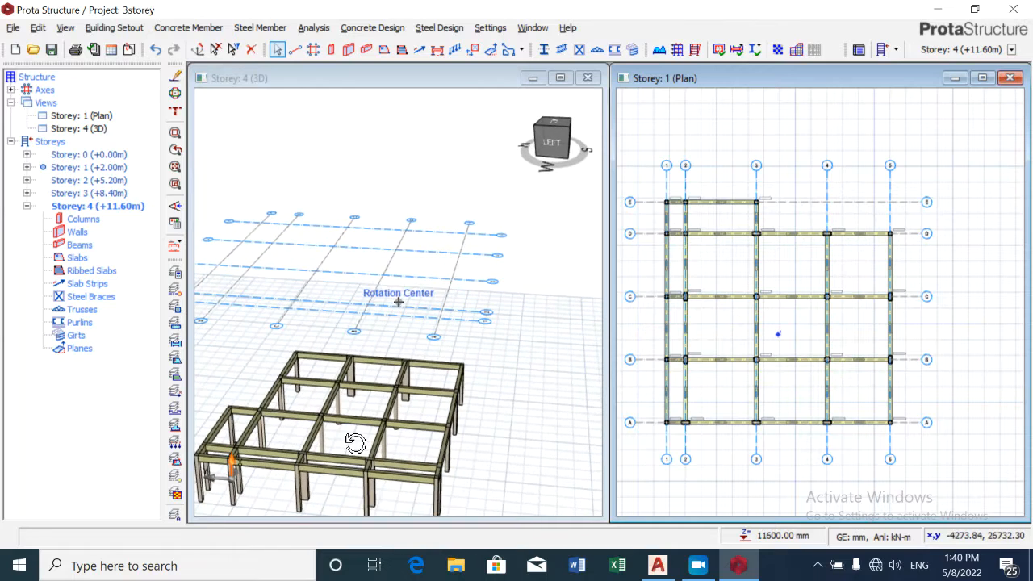
{"action": "scroll", "coordinate": [345, 468], "scroll_direction": "down", "scroll_amount": 3}
{"action": "scroll", "coordinate": [296, 506], "scroll_direction": "up", "scroll_amount": 3}
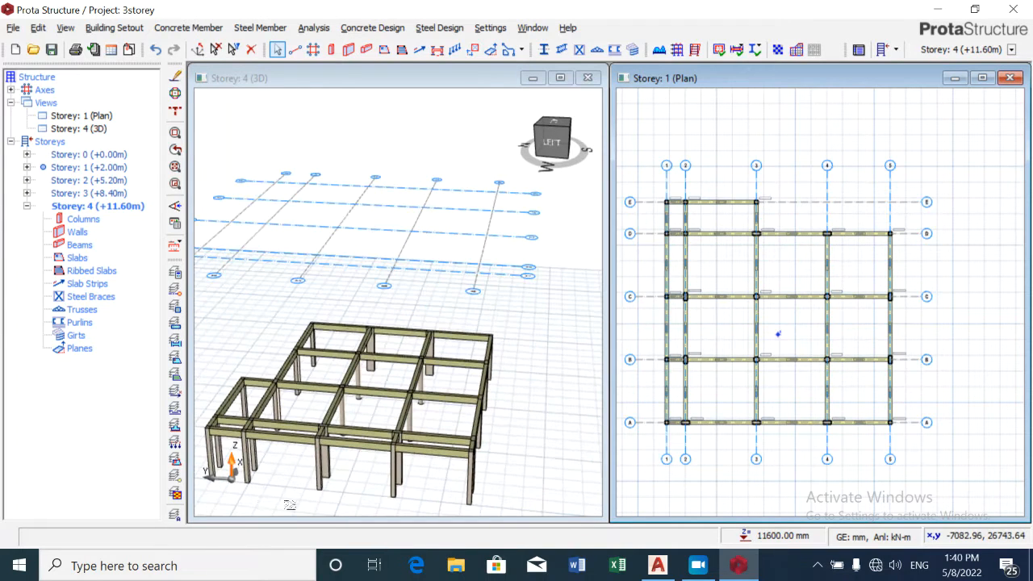
{"action": "scroll", "coordinate": [201, 487], "scroll_direction": "up", "scroll_amount": 2}
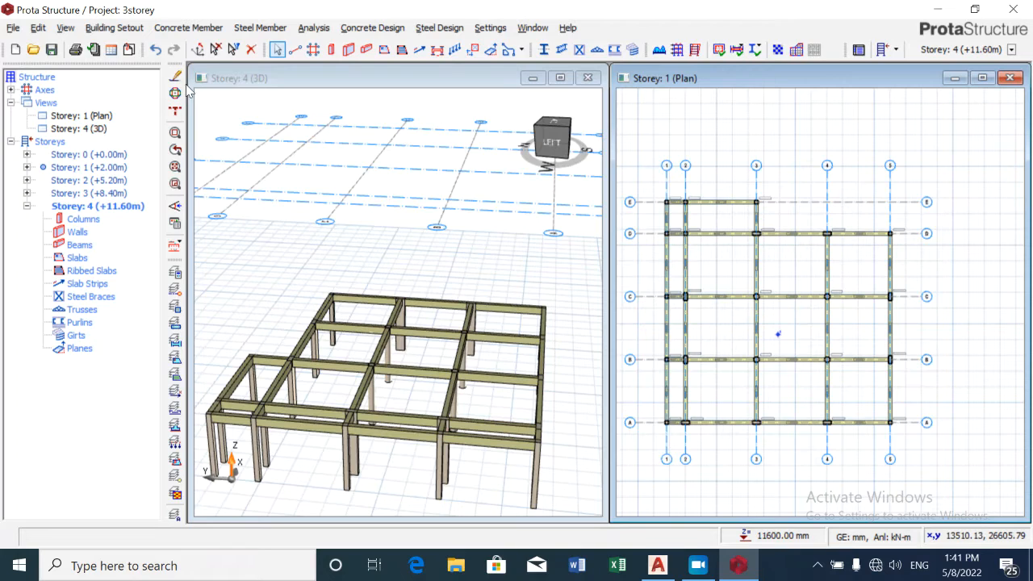
{"action": "left_click", "coordinate": [384, 49]}
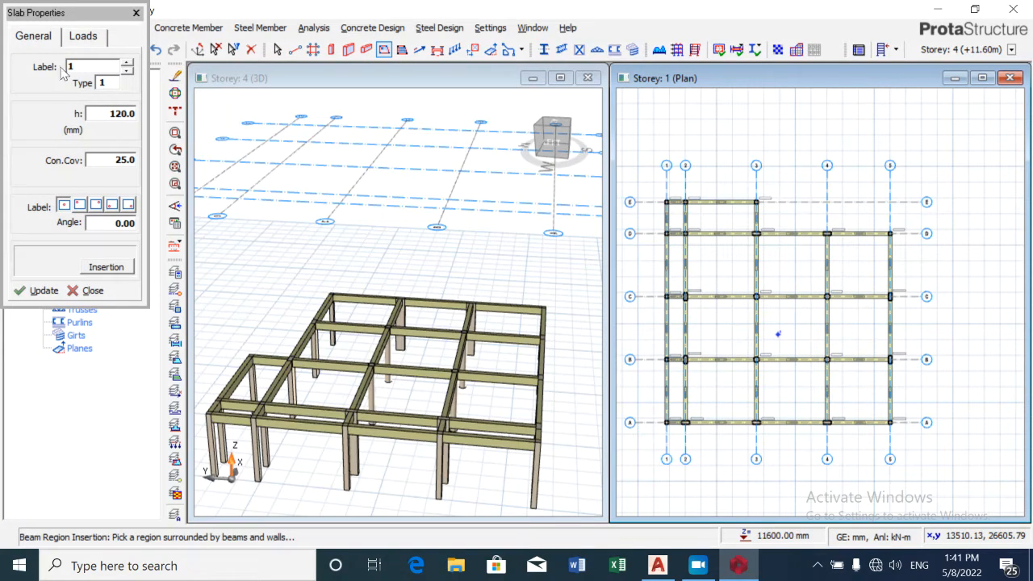
{"action": "double_click", "coordinate": [112, 113]}
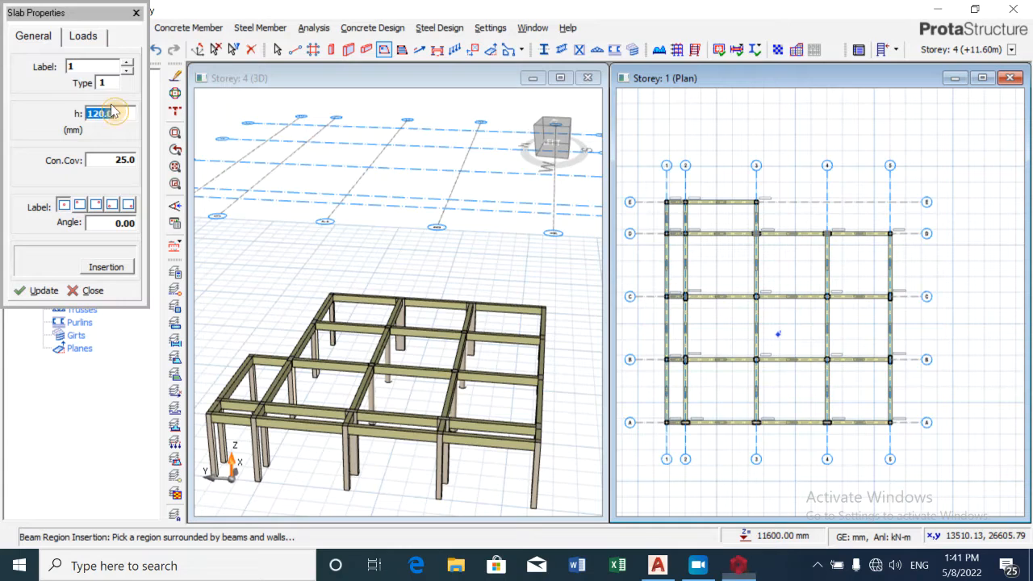
{"action": "key", "text": "Escape"}
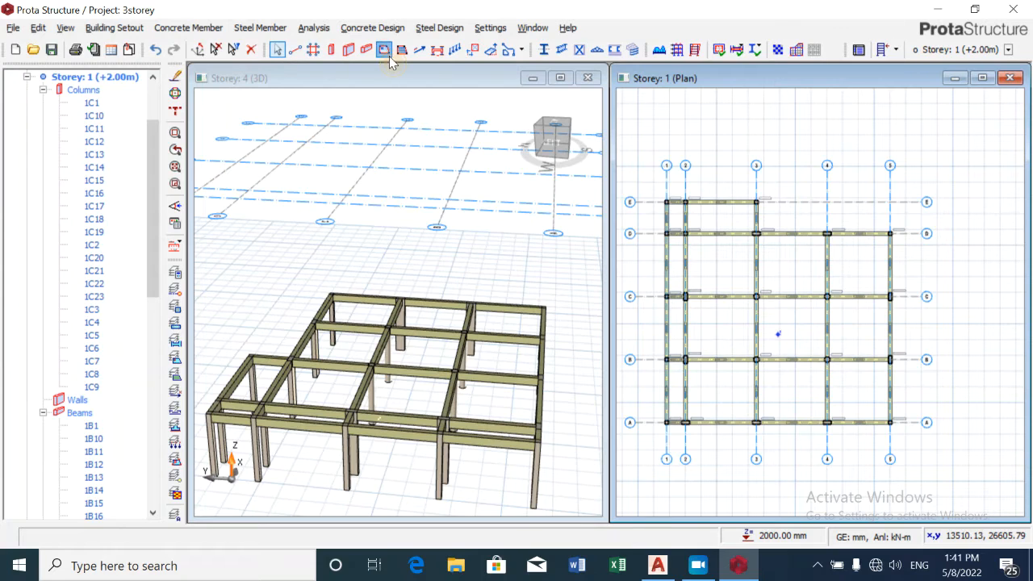
Step: Start slab insertion on Storey 1 with a slab depth of 150 mm
{"action": "left_click", "coordinate": [327, 80]}
{"action": "left_click", "coordinate": [380, 50]}
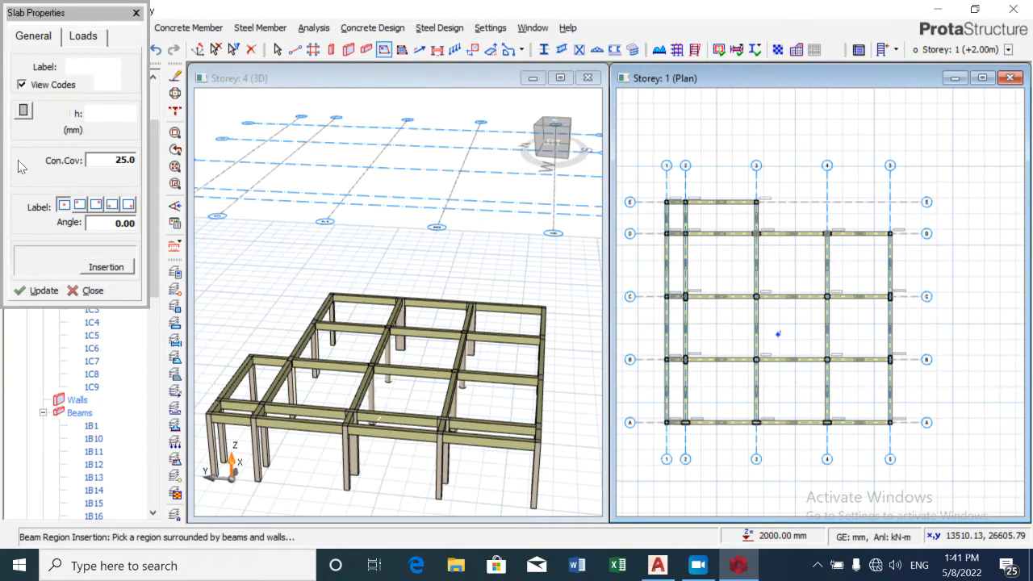
{"action": "double_click", "coordinate": [115, 113]}
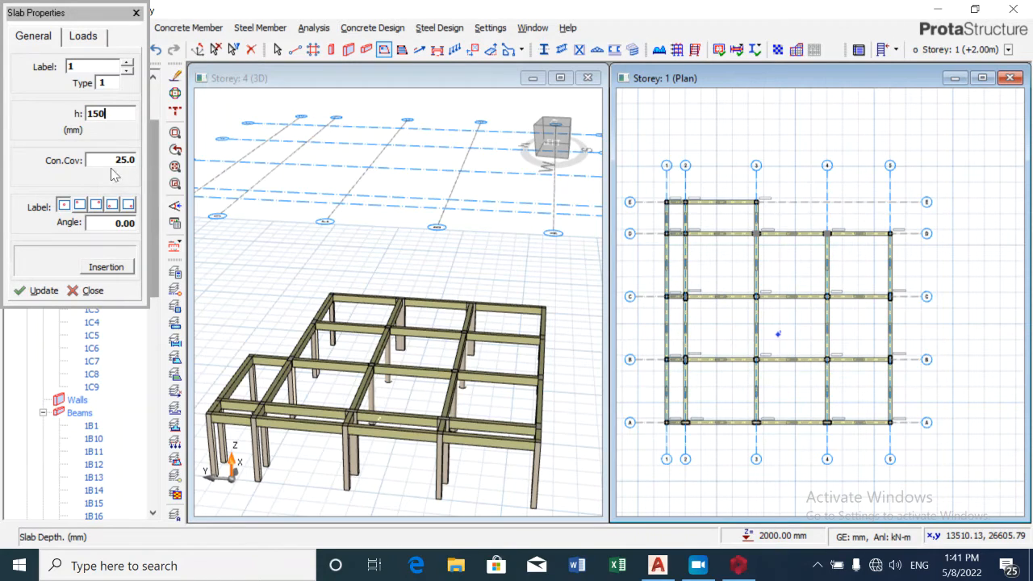
Step: Apply the Terrace/Balcony dead load and an imposed load of 2.5 kN/m2 to the slab properties
{"action": "left_click", "coordinate": [89, 38]}
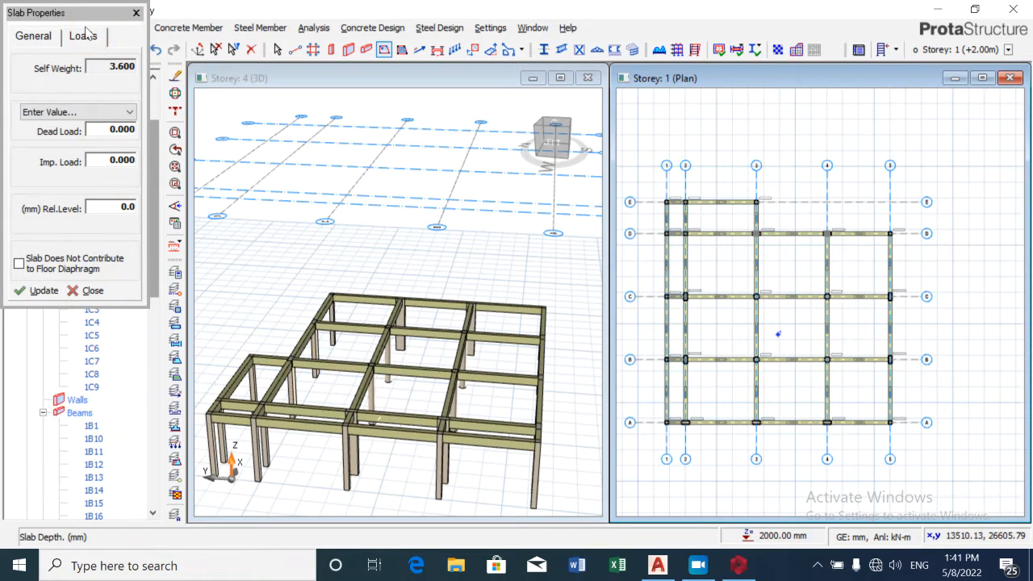
{"action": "double_click", "coordinate": [119, 130]}
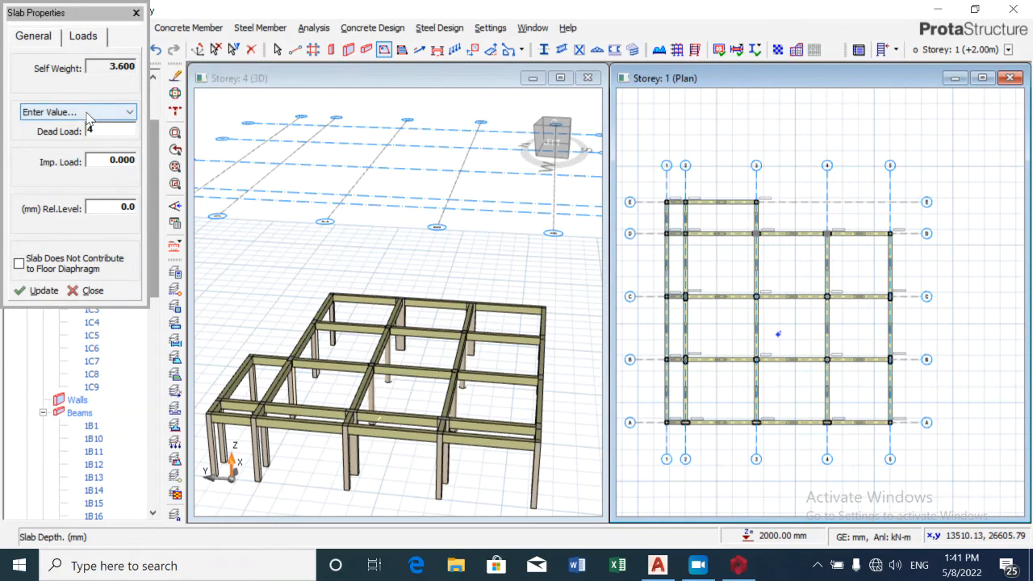
{"action": "left_click", "coordinate": [89, 115]}
{"action": "left_click", "coordinate": [85, 113]}
{"action": "left_click", "coordinate": [87, 115]}
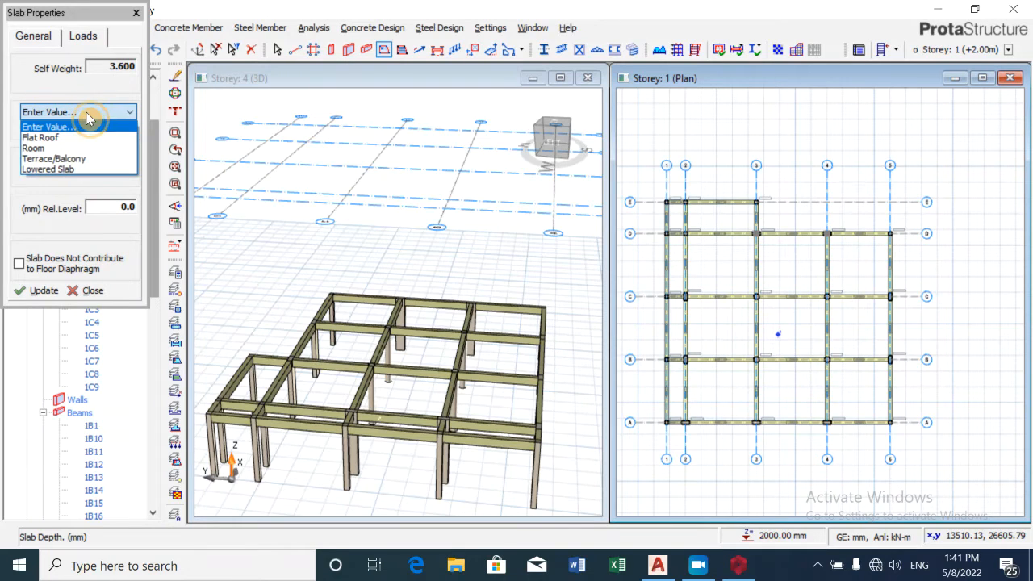
{"action": "left_click", "coordinate": [77, 160]}
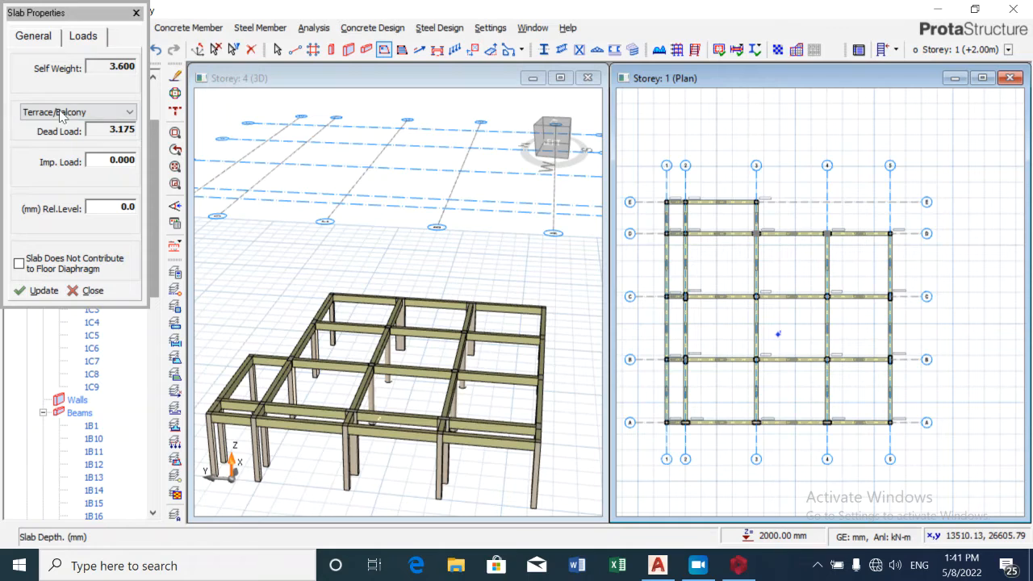
{"action": "left_click", "coordinate": [120, 161]}
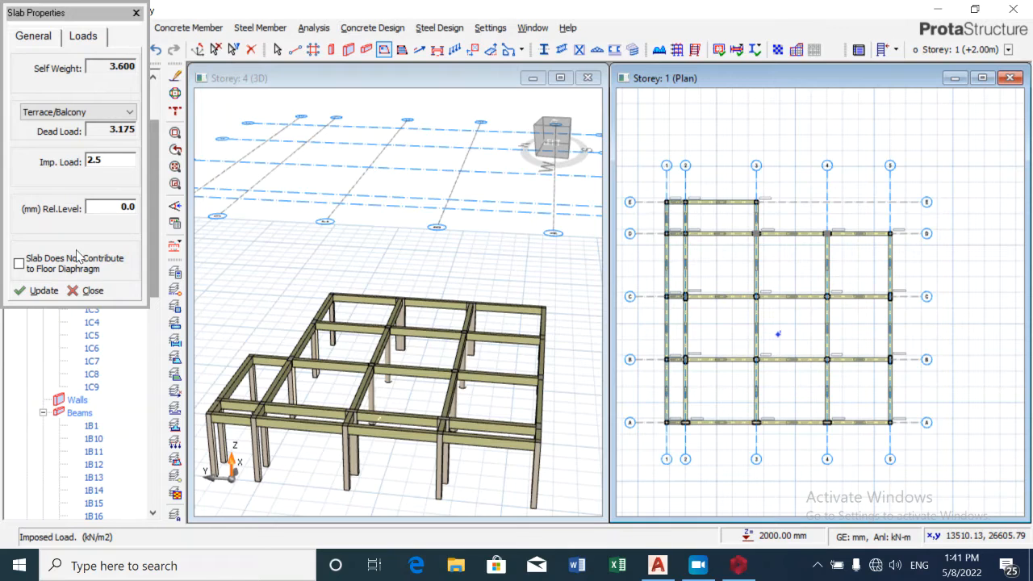
{"action": "left_click", "coordinate": [45, 290]}
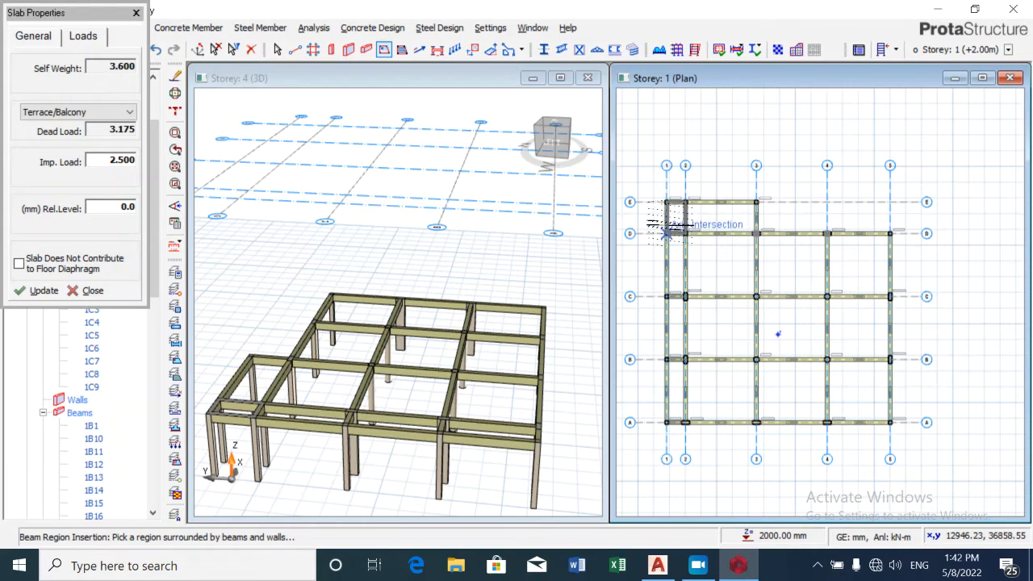
Step: Insert slabs in the bay between axes 1-2 and D-E, and in all four bays between axes C and D
{"action": "left_click", "coordinate": [674, 214]}
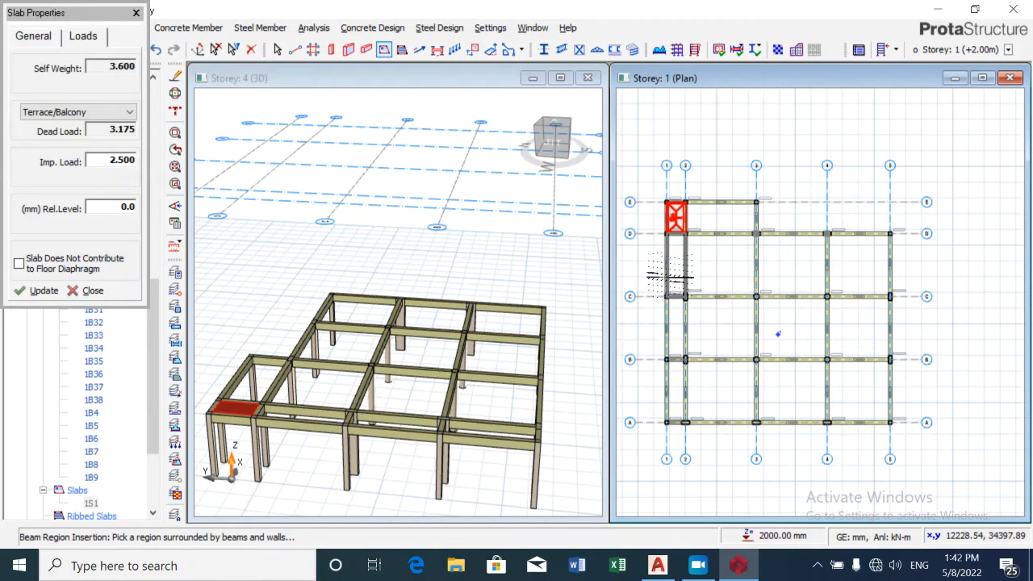
{"action": "left_click", "coordinate": [681, 266]}
{"action": "left_click", "coordinate": [719, 265]}
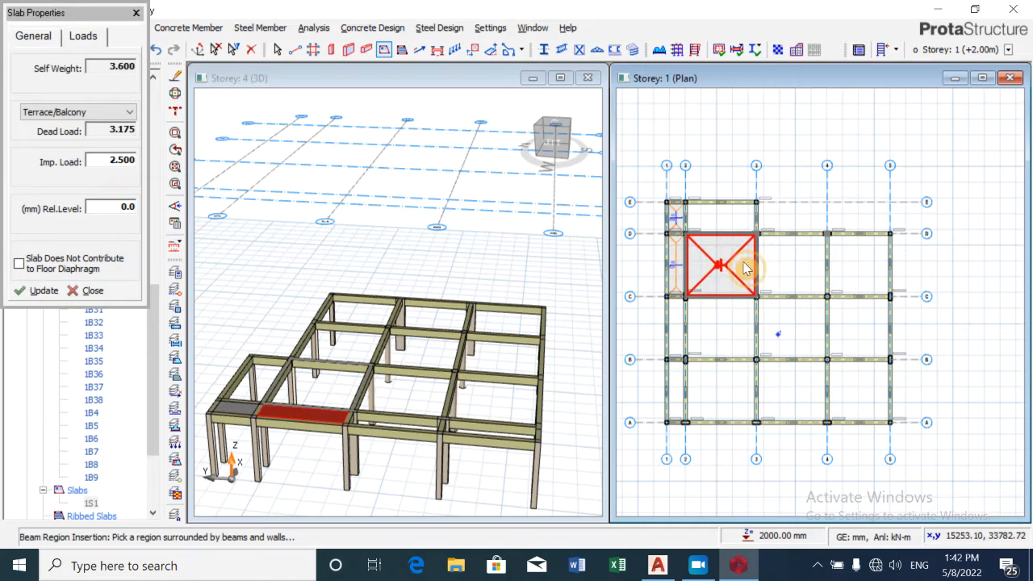
{"action": "left_click", "coordinate": [797, 266]}
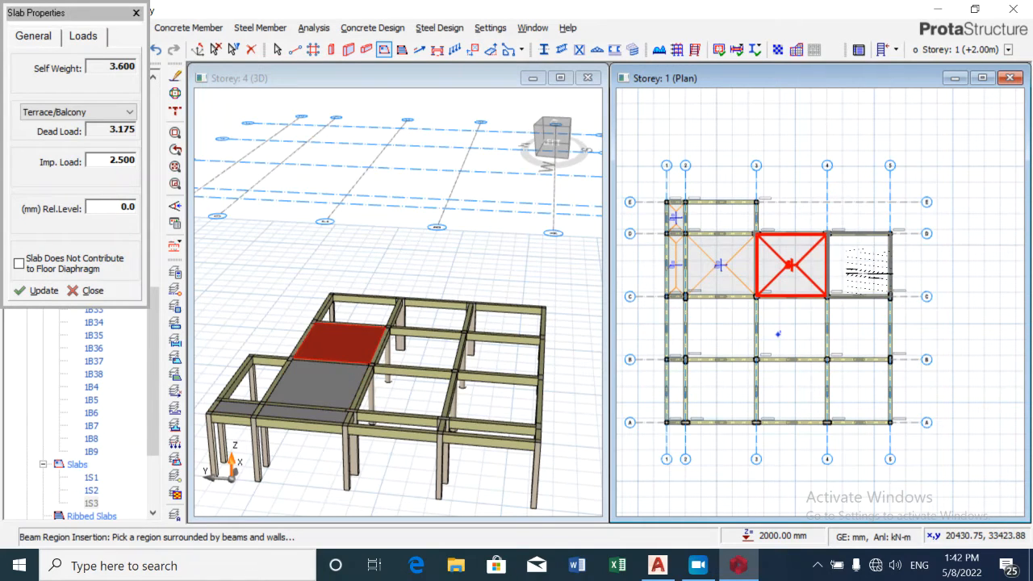
{"action": "left_click", "coordinate": [866, 264]}
Step: Insert slabs in the four bays between axes B and C, from axis 5 to axis 1
{"action": "left_click", "coordinate": [858, 323]}
{"action": "left_click", "coordinate": [794, 331]}
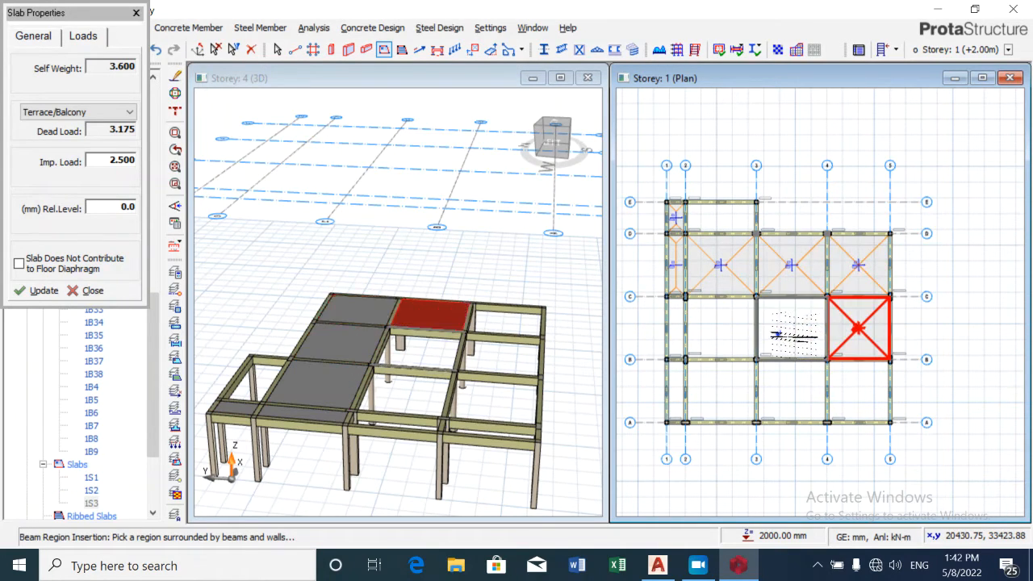
{"action": "left_click", "coordinate": [722, 327]}
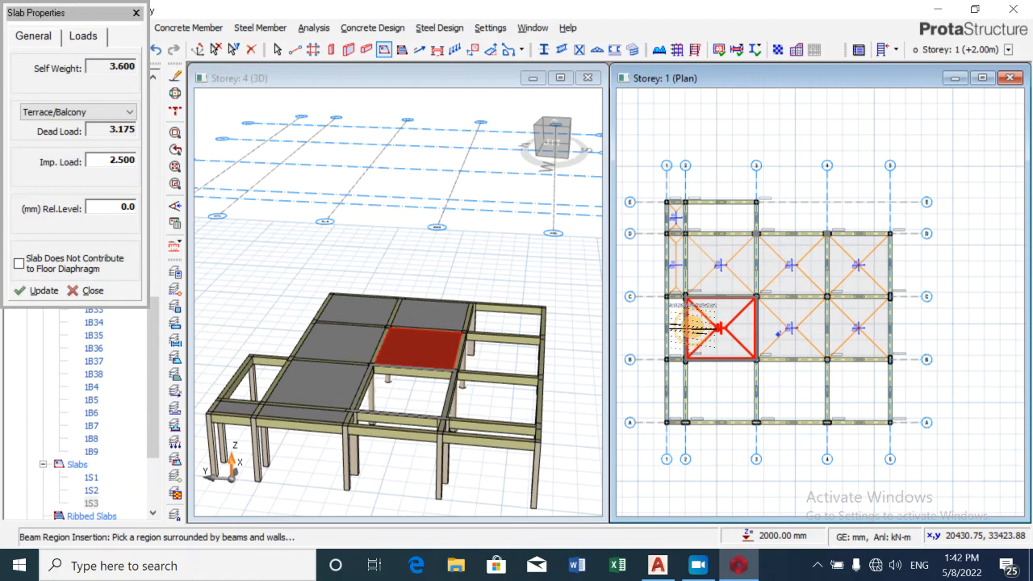
{"action": "left_click", "coordinate": [675, 331]}
Step: Insert slabs in the four bays between axes A and B, from axis 1 to axis 5
{"action": "left_click", "coordinate": [676, 389]}
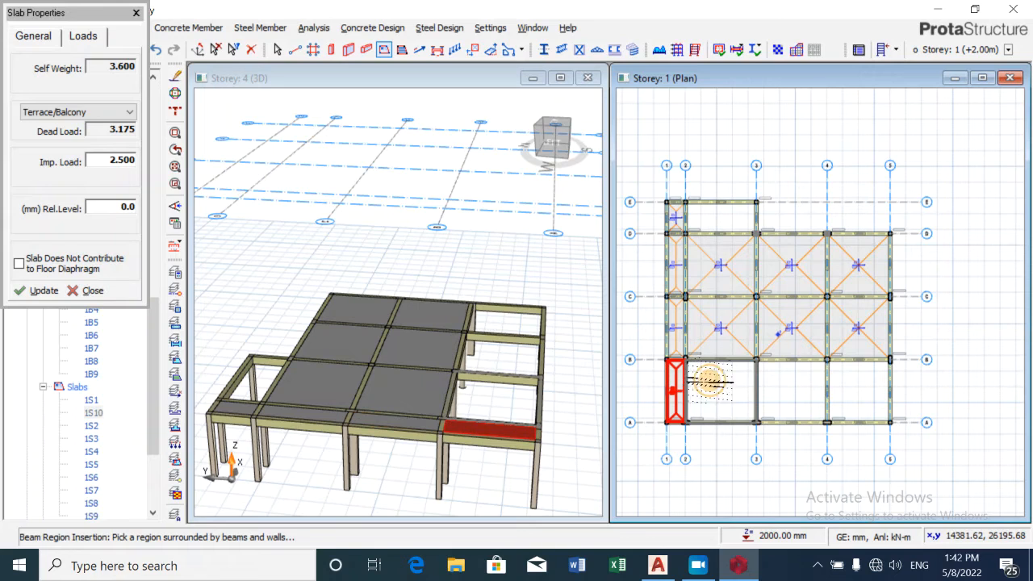
{"action": "left_click", "coordinate": [726, 389]}
{"action": "left_click", "coordinate": [794, 386]}
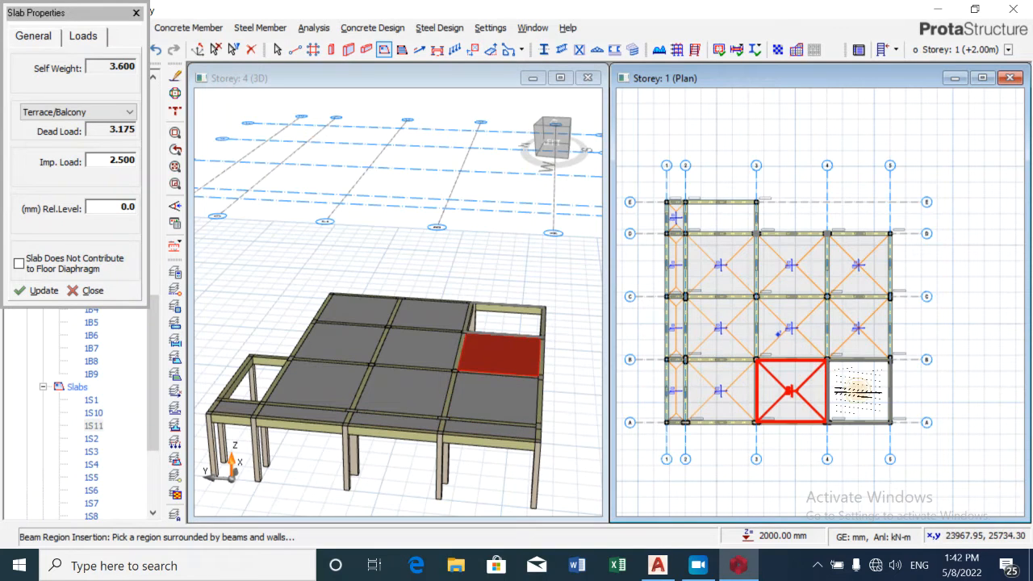
{"action": "left_click", "coordinate": [858, 392]}
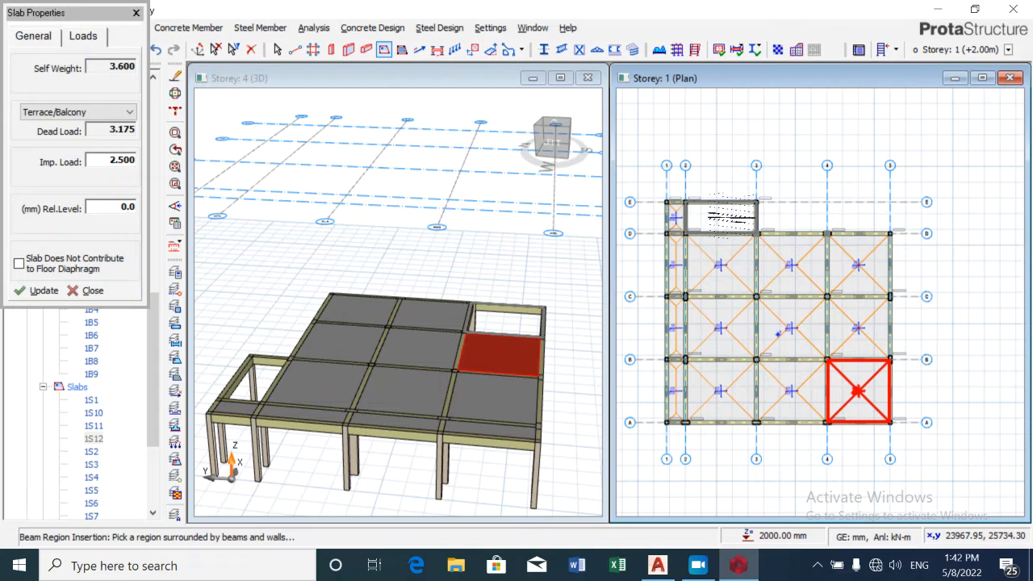
{"action": "left_click", "coordinate": [701, 220]}
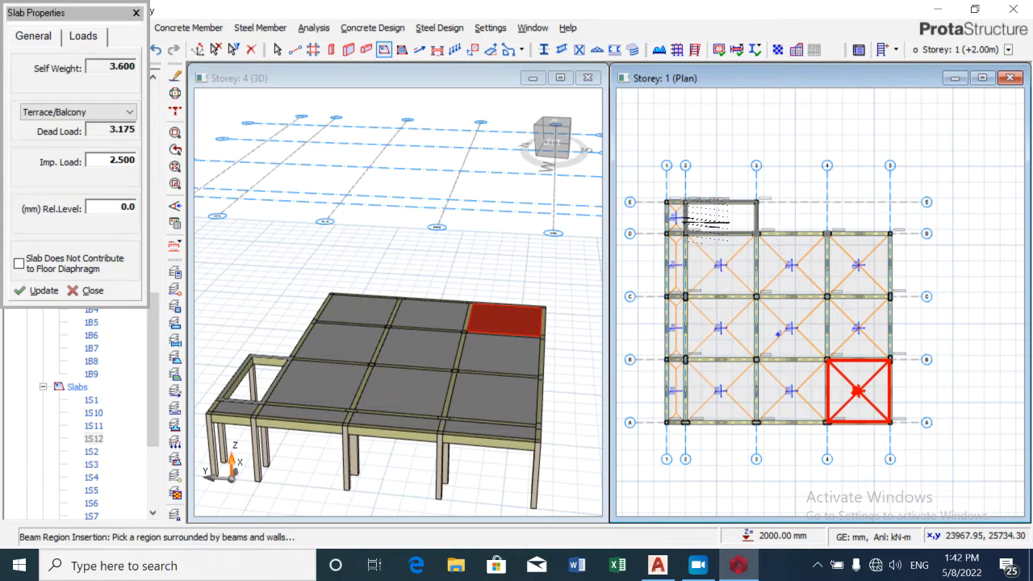
{"action": "left_click", "coordinate": [720, 216]}
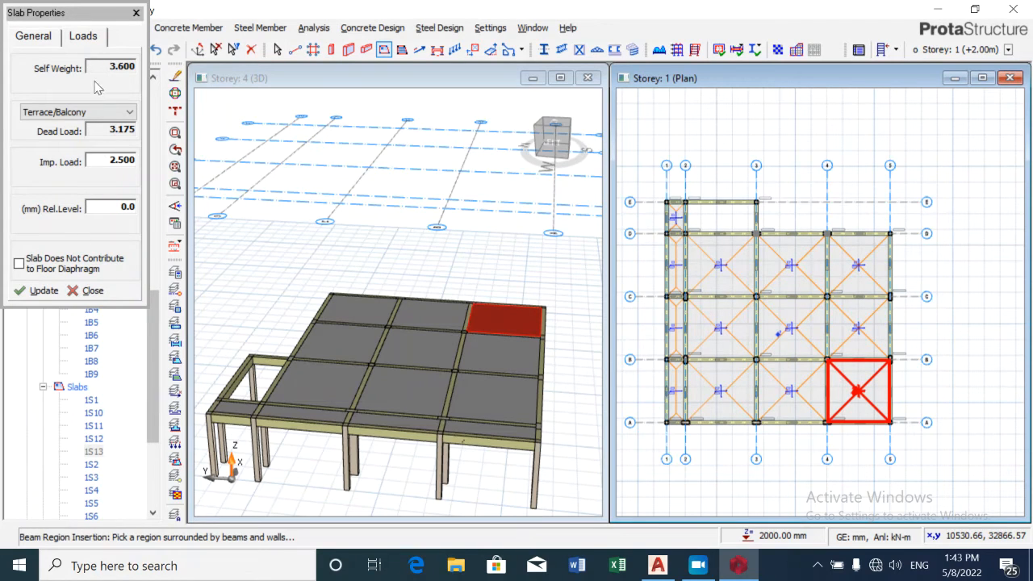
Step: Change the slab type to cantilever type 12 and set its cantilever length to 1200 mm
{"action": "left_click", "coordinate": [49, 41]}
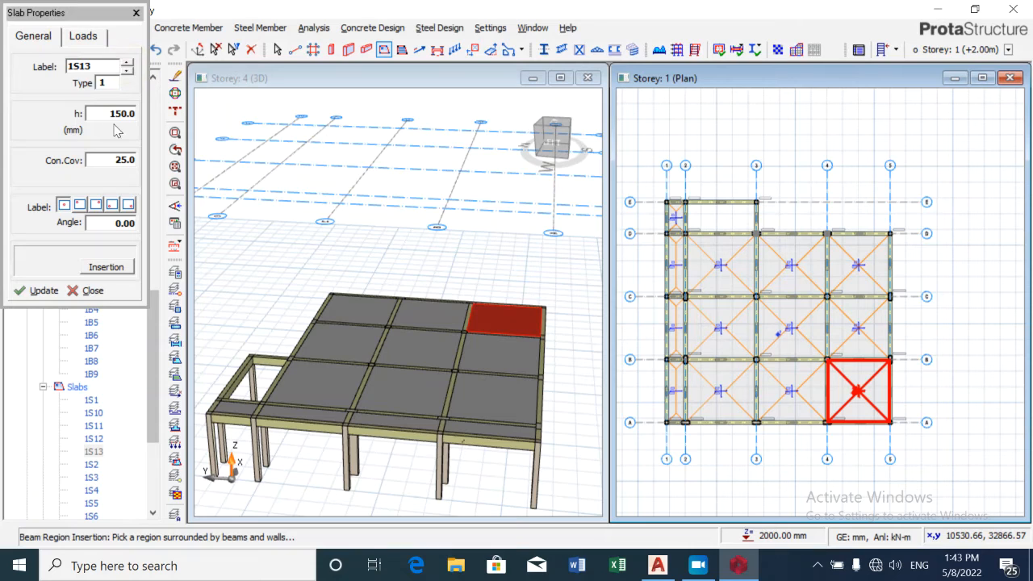
{"action": "left_click", "coordinate": [101, 84]}
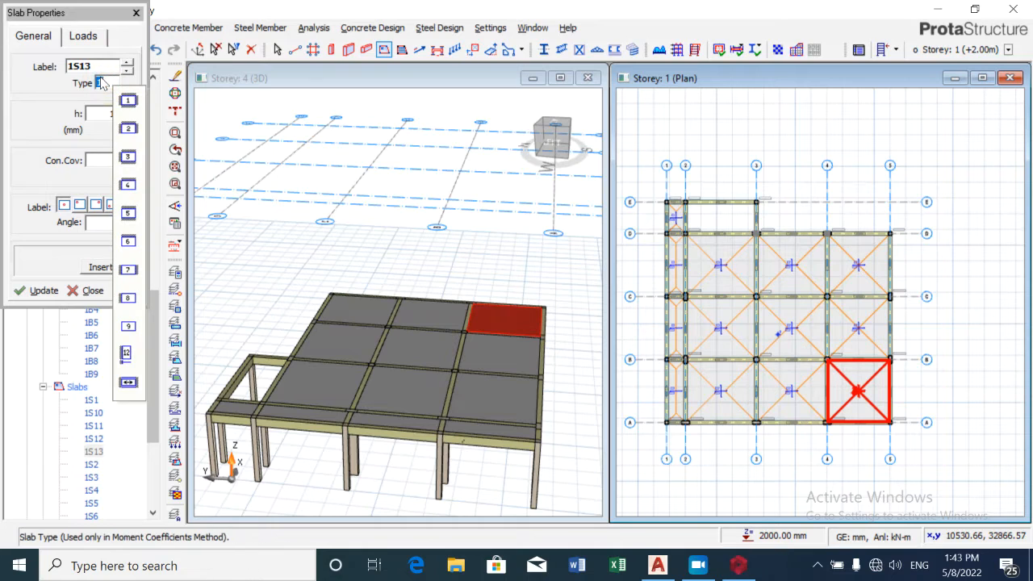
{"action": "left_click", "coordinate": [130, 353]}
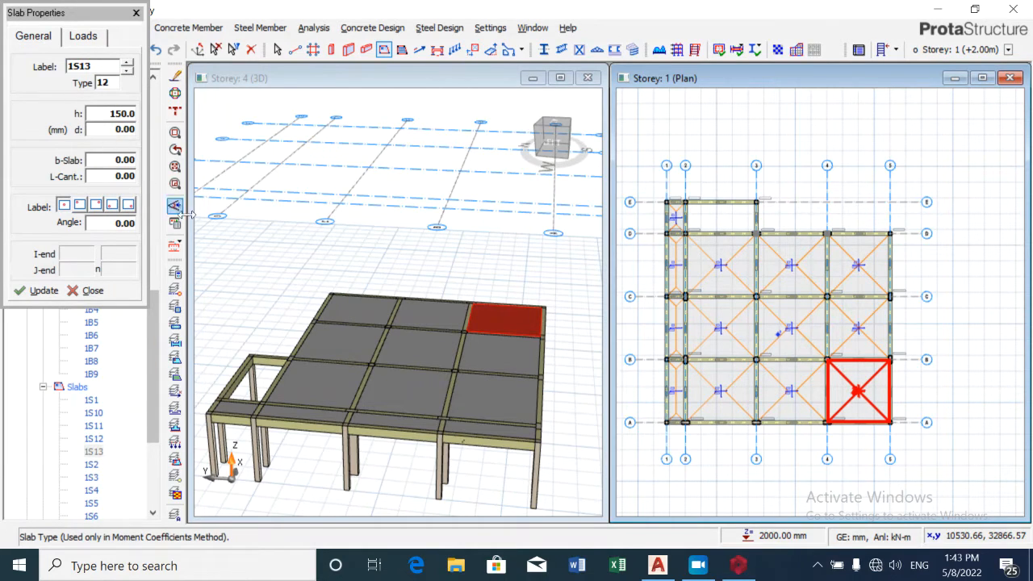
{"action": "left_click", "coordinate": [111, 177]}
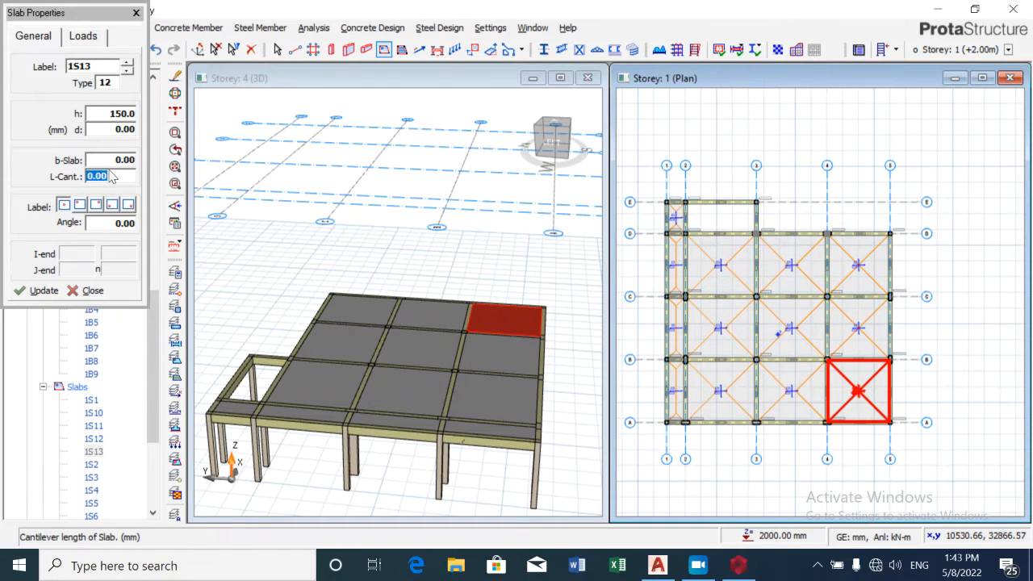
{"action": "type", "text": "12"}
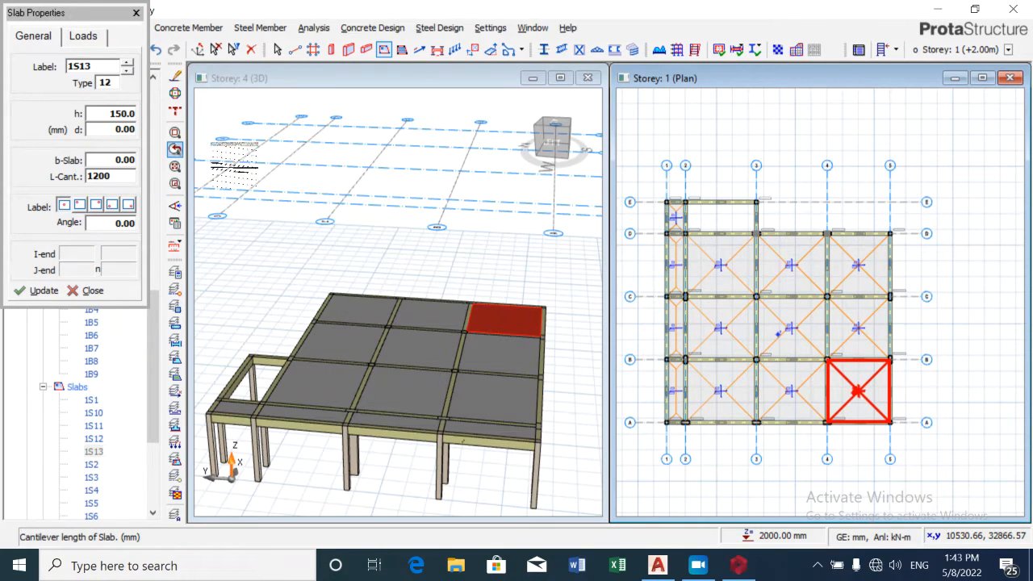
Step: Try the Lowered Slab dead load preset for the cantilever slab and try to edit its dead load value
{"action": "left_click", "coordinate": [86, 38]}
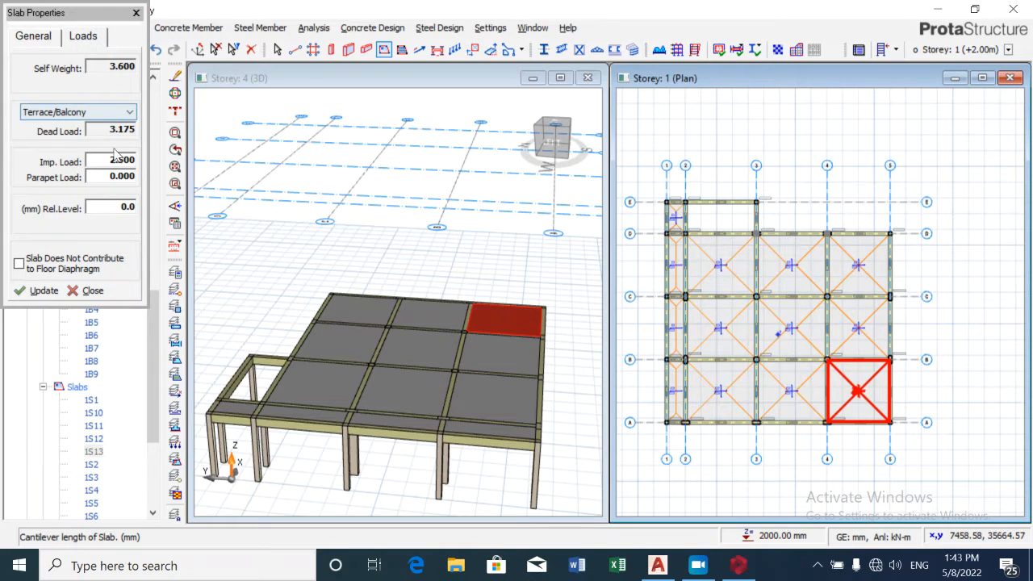
{"action": "left_click", "coordinate": [121, 113]}
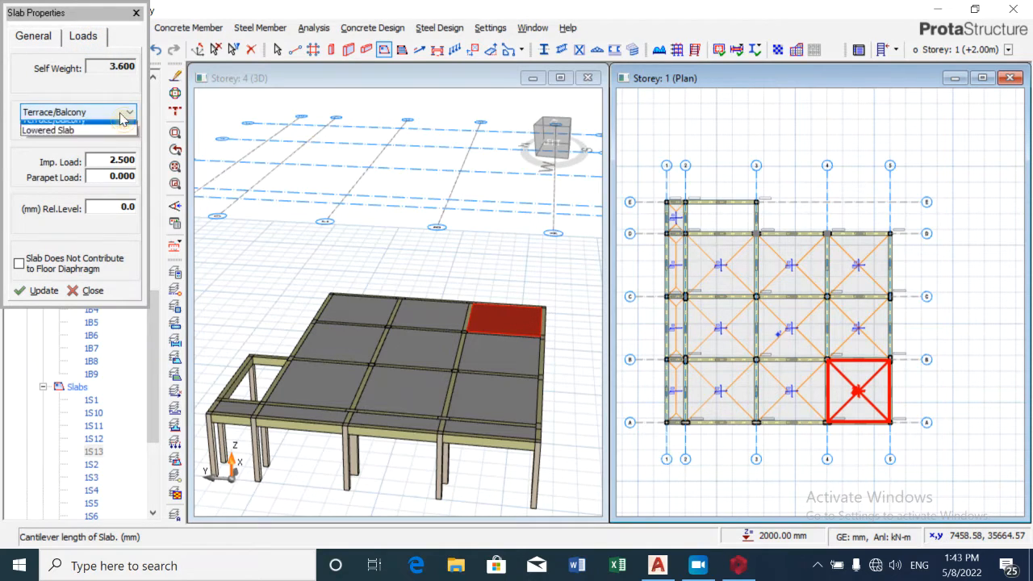
{"action": "left_click", "coordinate": [110, 170]}
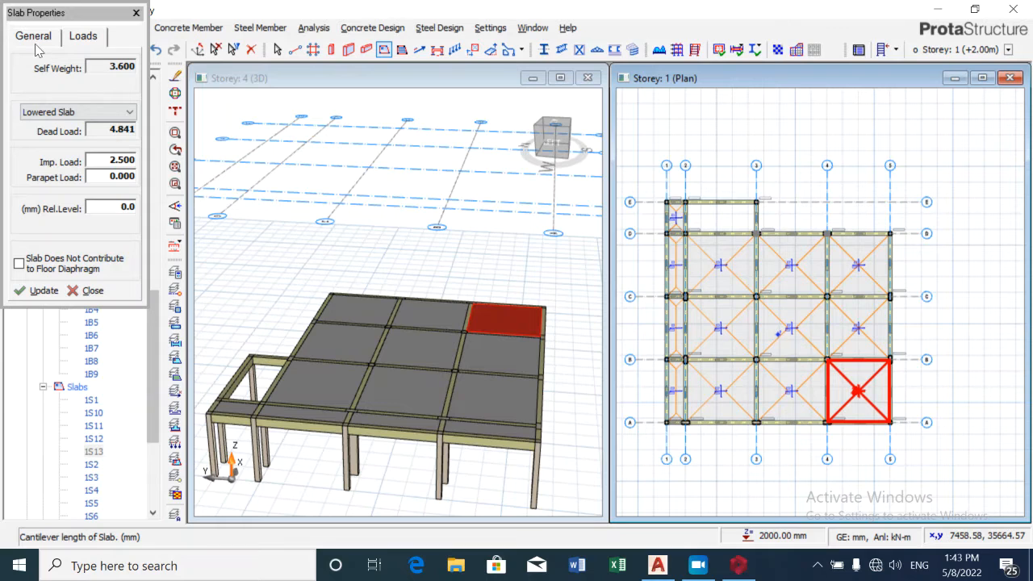
{"action": "double_click", "coordinate": [121, 129]}
{"action": "left_click", "coordinate": [123, 118]}
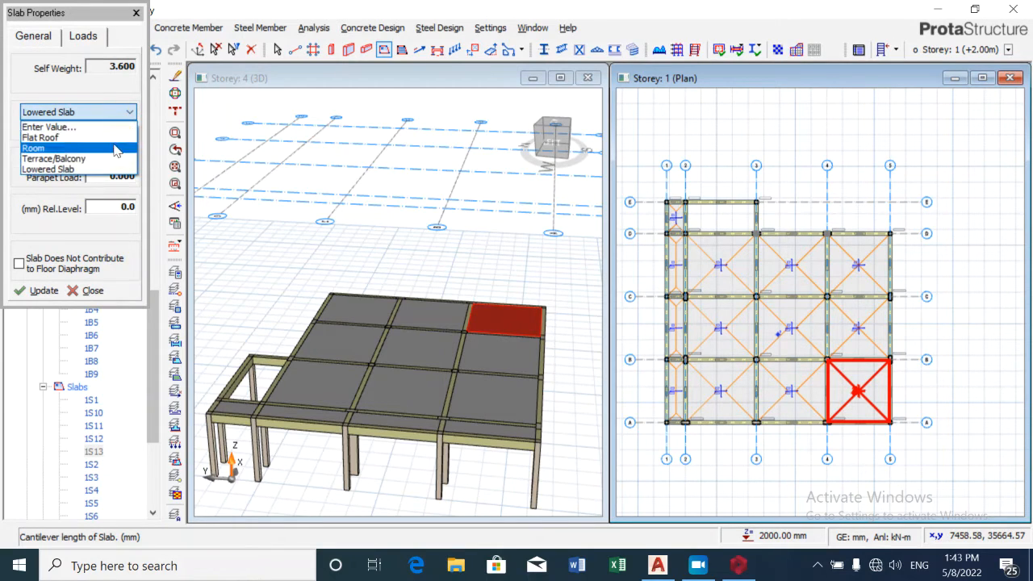
{"action": "left_click", "coordinate": [113, 97]}
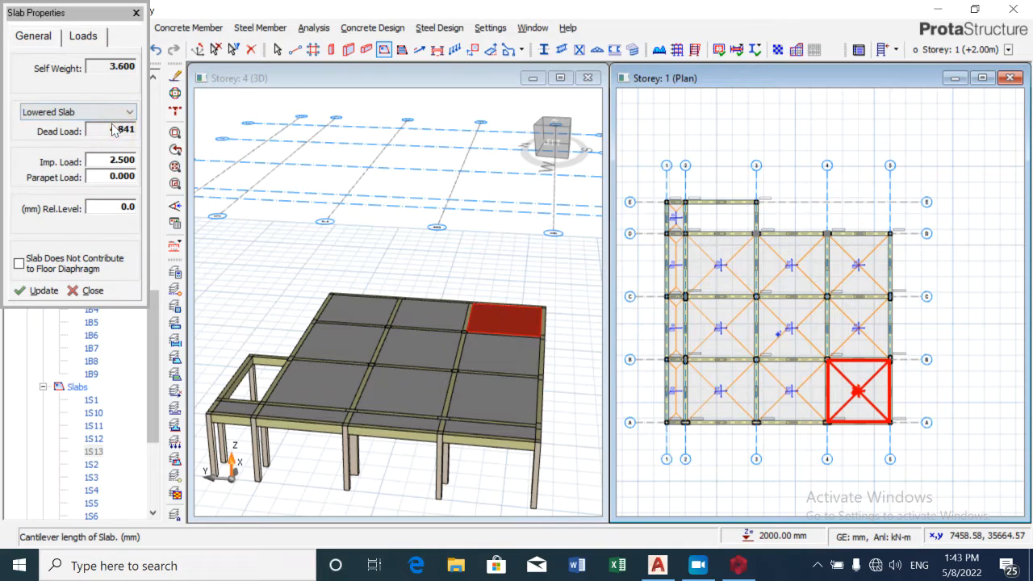
{"action": "double_click", "coordinate": [115, 130]}
Step: Switch the slab's dead load to a manually entered value of 4 kN/m2 and return to the general slab properties
{"action": "left_click", "coordinate": [121, 115]}
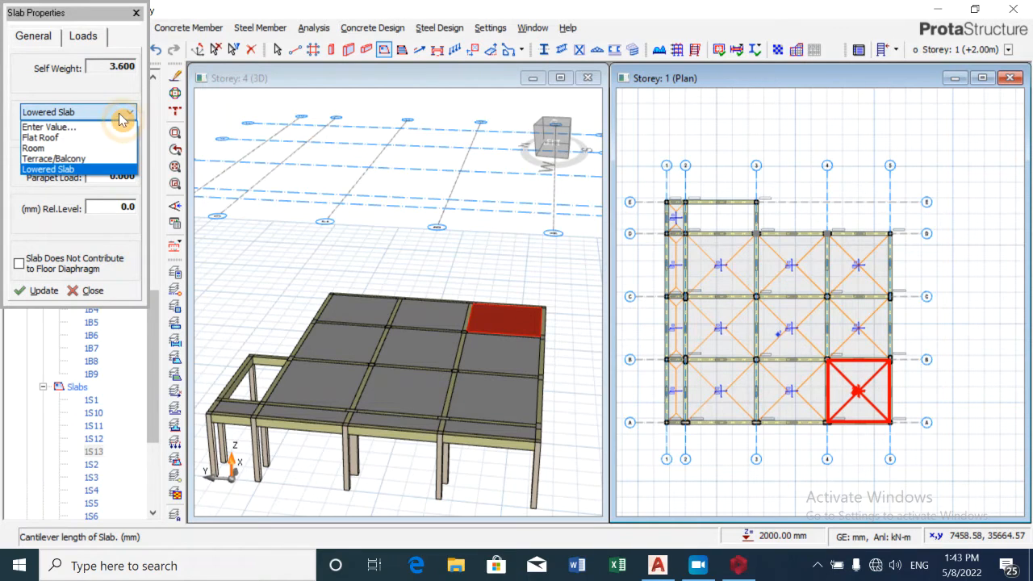
{"action": "left_click", "coordinate": [109, 121]}
{"action": "double_click", "coordinate": [120, 130]}
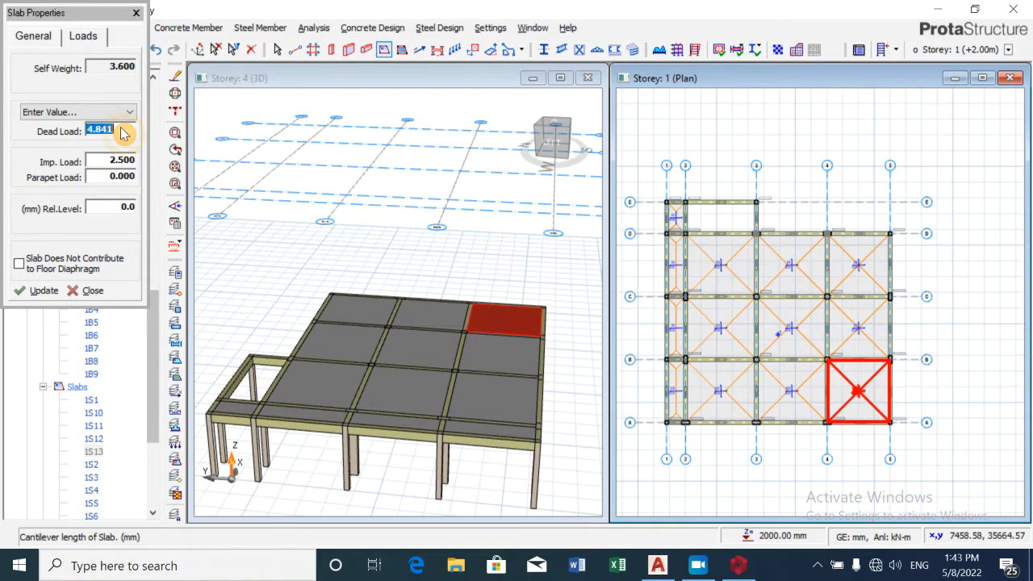
{"action": "type", "text": "4"}
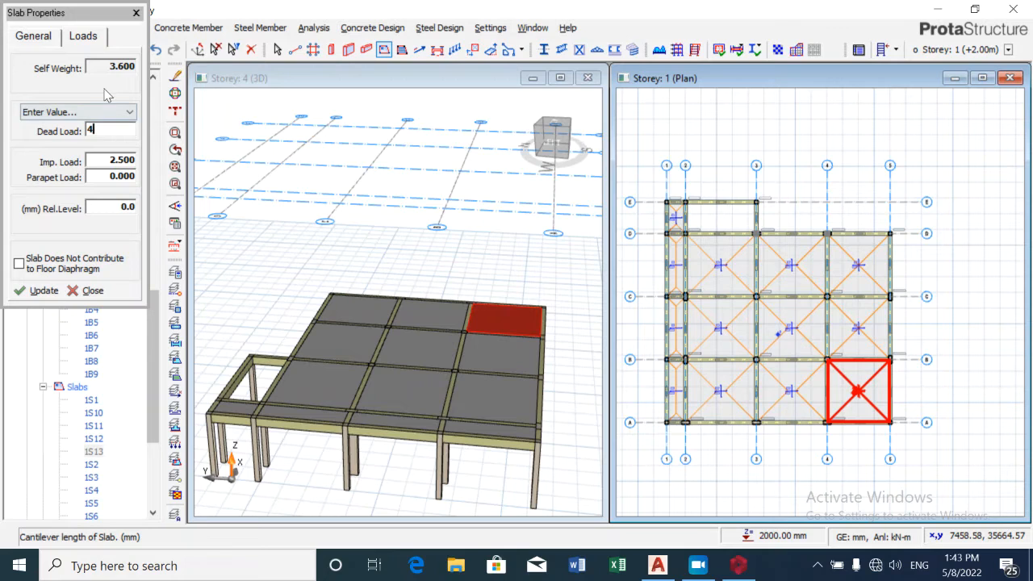
{"action": "left_click", "coordinate": [31, 37]}
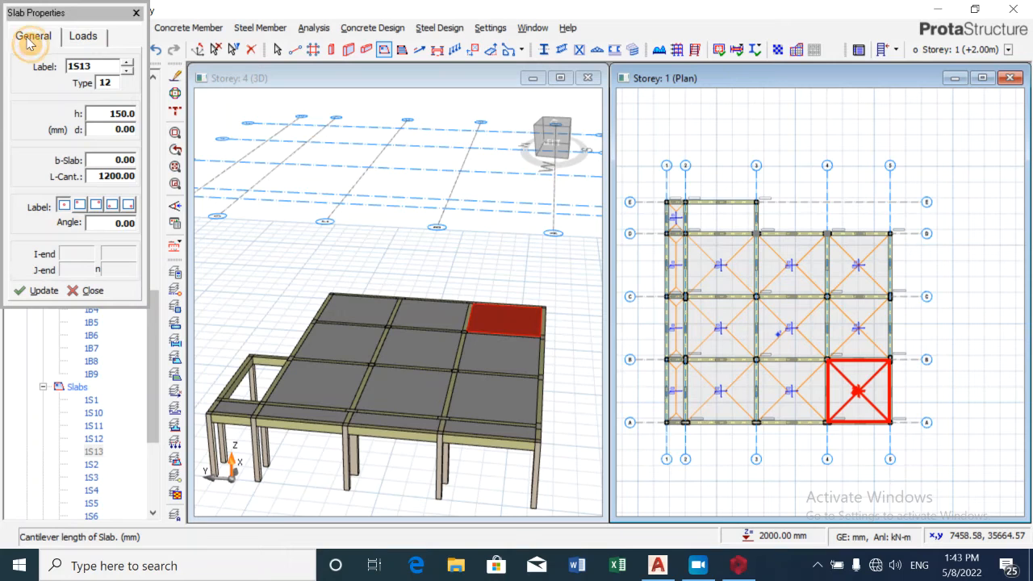
{"action": "left_click", "coordinate": [71, 36]}
{"action": "left_click", "coordinate": [37, 36]}
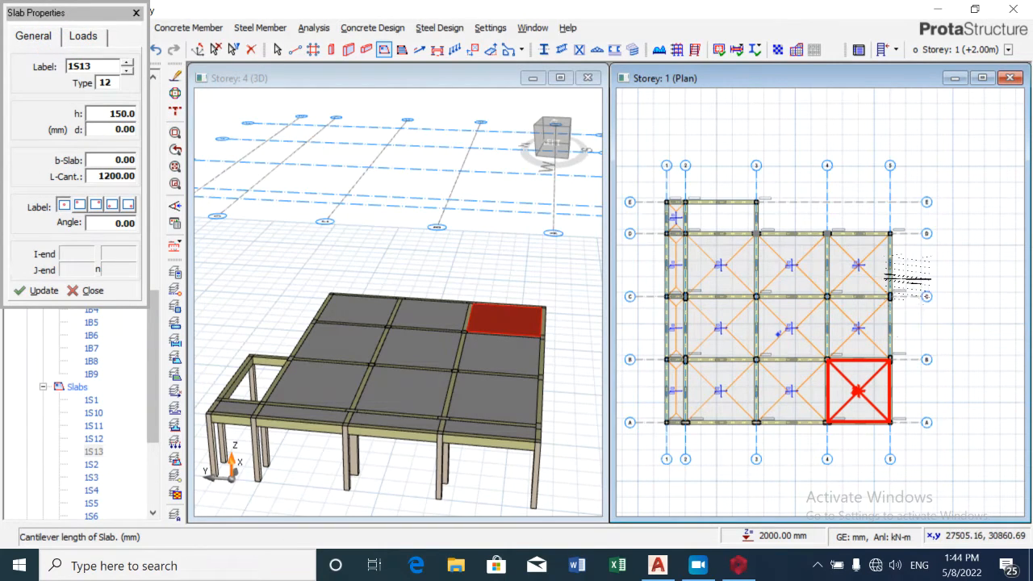
Step: Insert a cantilever slab along axis 5 between axes C and B, projecting outside the building
{"action": "scroll", "coordinate": [890, 297], "scroll_direction": "up", "scroll_amount": 3}
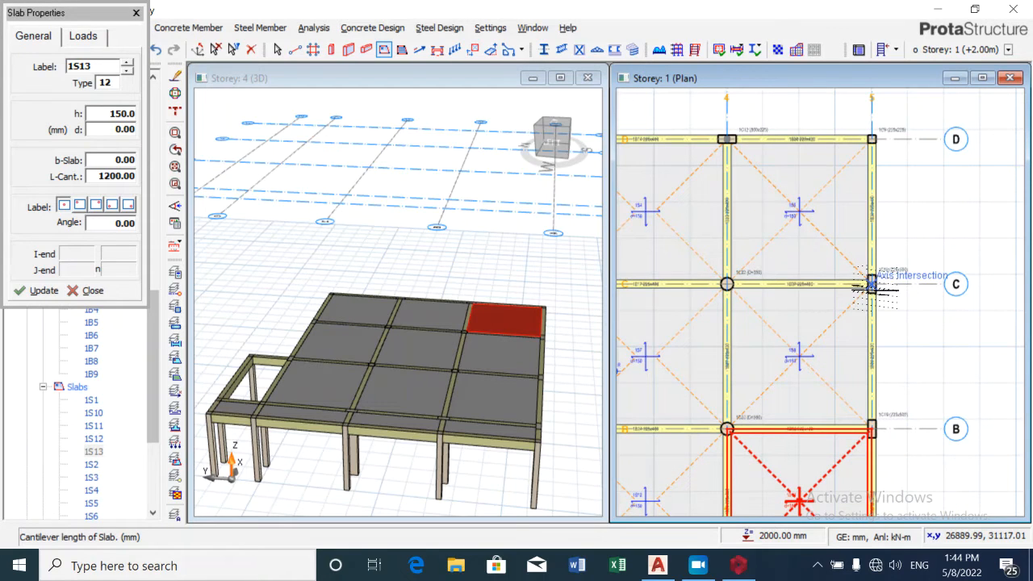
{"action": "left_click", "coordinate": [871, 284]}
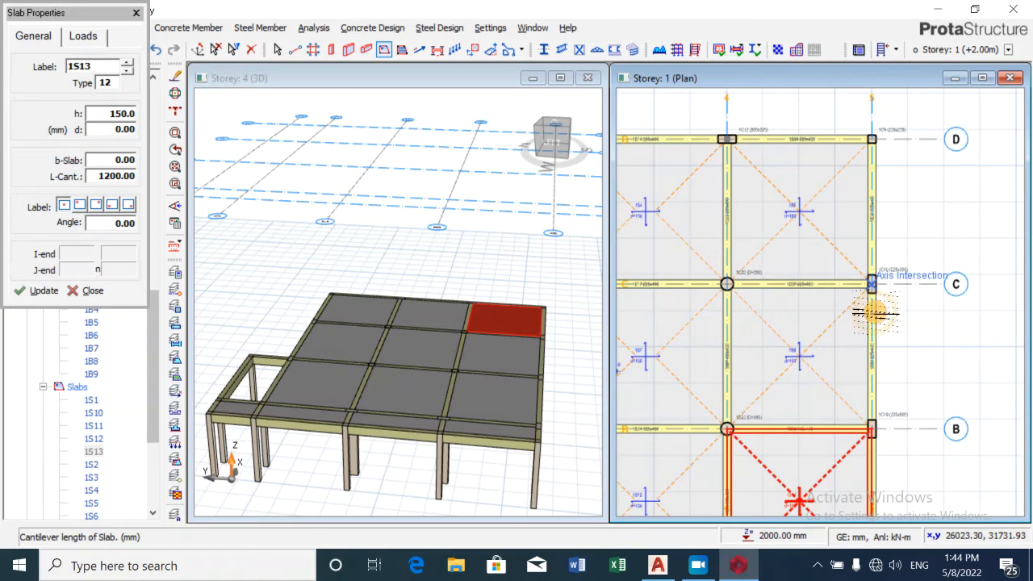
{"action": "left_click", "coordinate": [870, 430]}
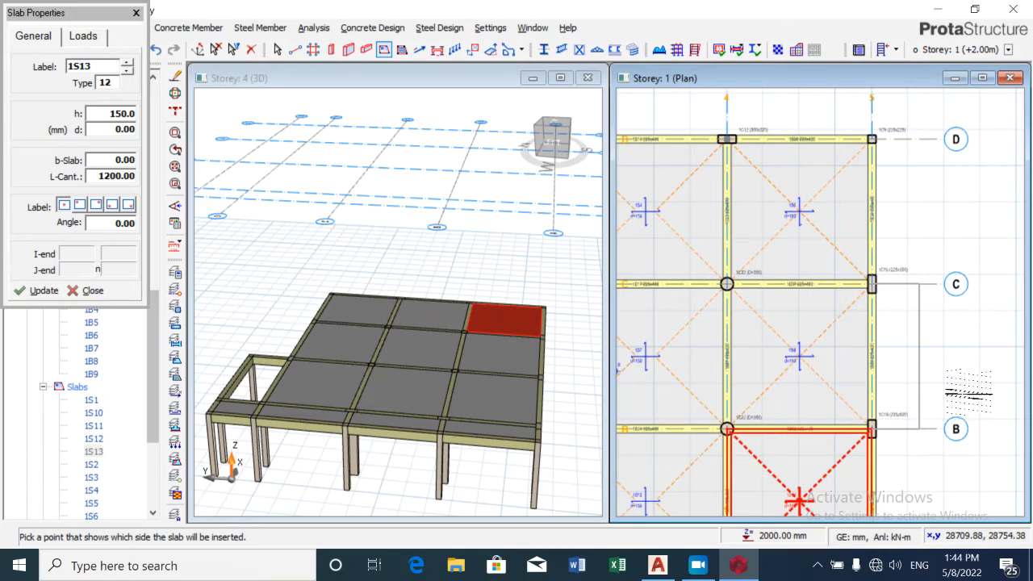
{"action": "left_click", "coordinate": [968, 394]}
Step: Insert a cantilever slab along axis A between axes 4 and 3, projecting outside the building
{"action": "scroll", "coordinate": [969, 394], "scroll_direction": "down", "scroll_amount": 3}
{"action": "scroll", "coordinate": [968, 394], "scroll_direction": "up", "scroll_amount": 1}
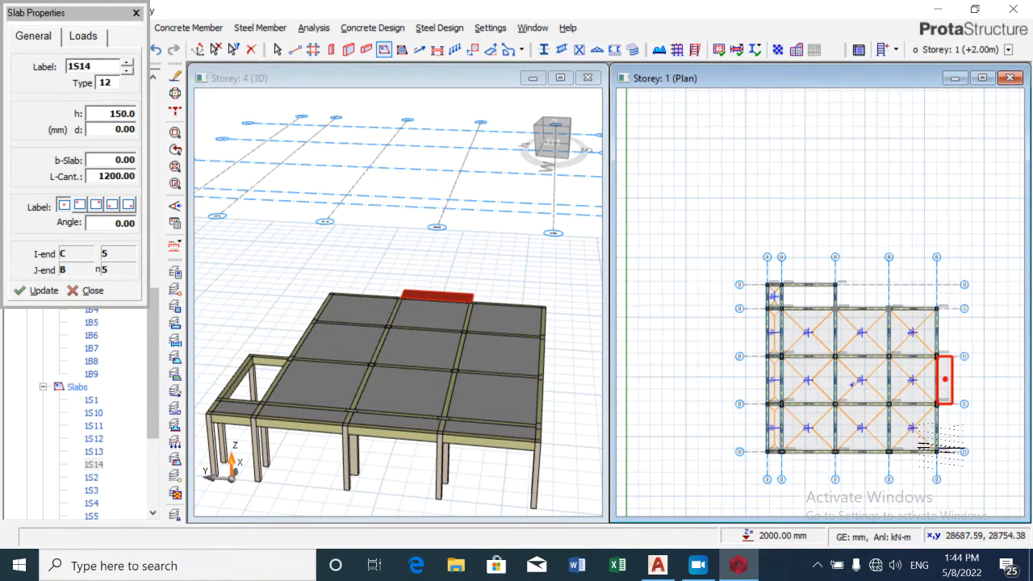
{"action": "scroll", "coordinate": [880, 483], "scroll_direction": "up", "scroll_amount": 2}
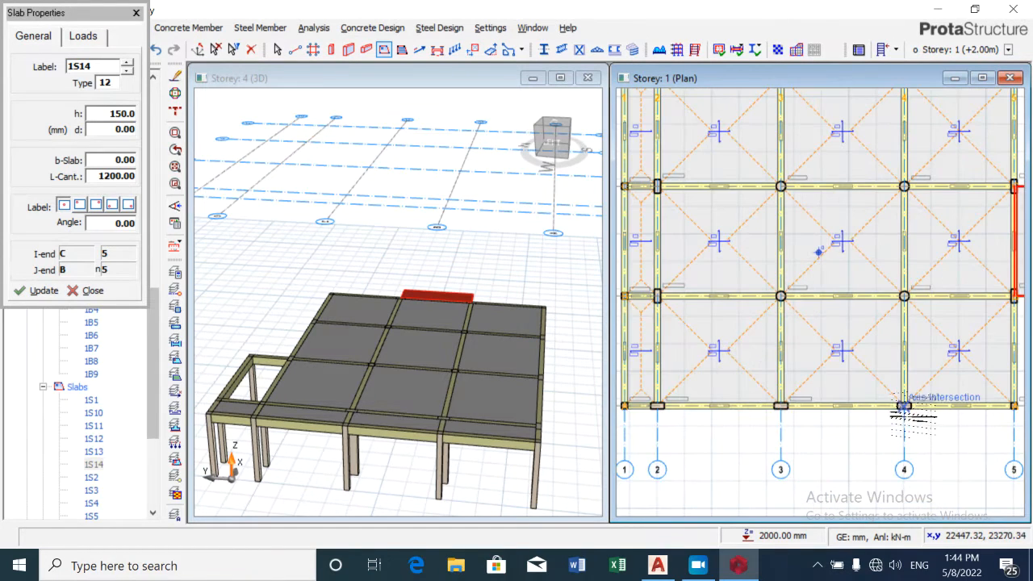
{"action": "scroll", "coordinate": [904, 406], "scroll_direction": "up", "scroll_amount": 1}
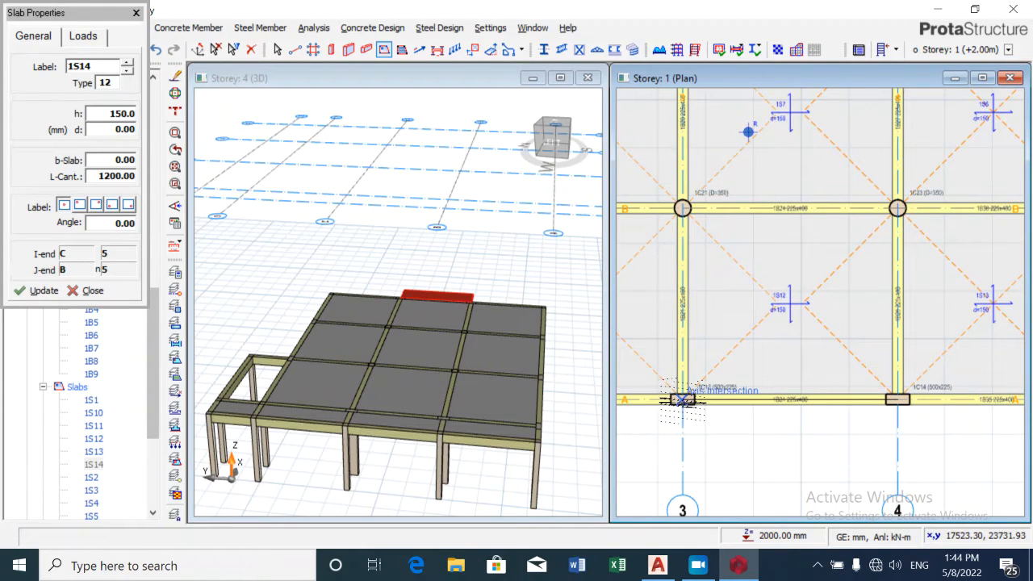
{"action": "left_click", "coordinate": [681, 400]}
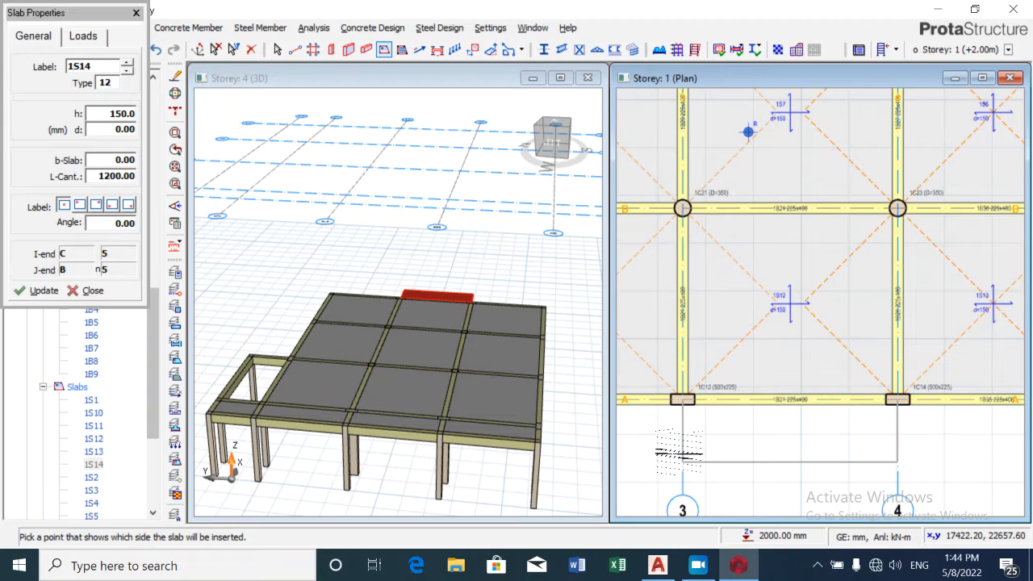
{"action": "left_click", "coordinate": [744, 482]}
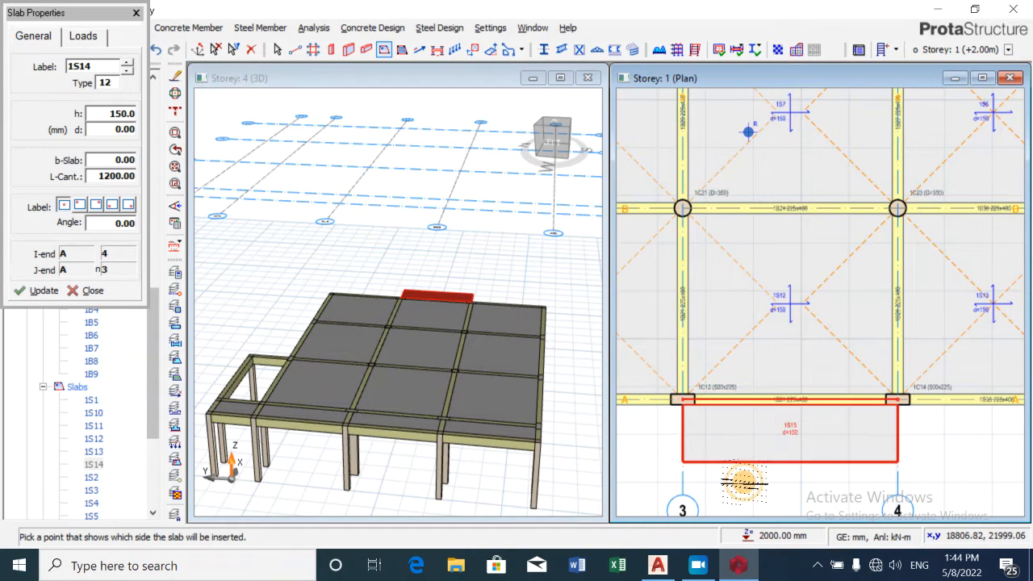
{"action": "scroll", "coordinate": [787, 476], "scroll_direction": "down", "scroll_amount": 3}
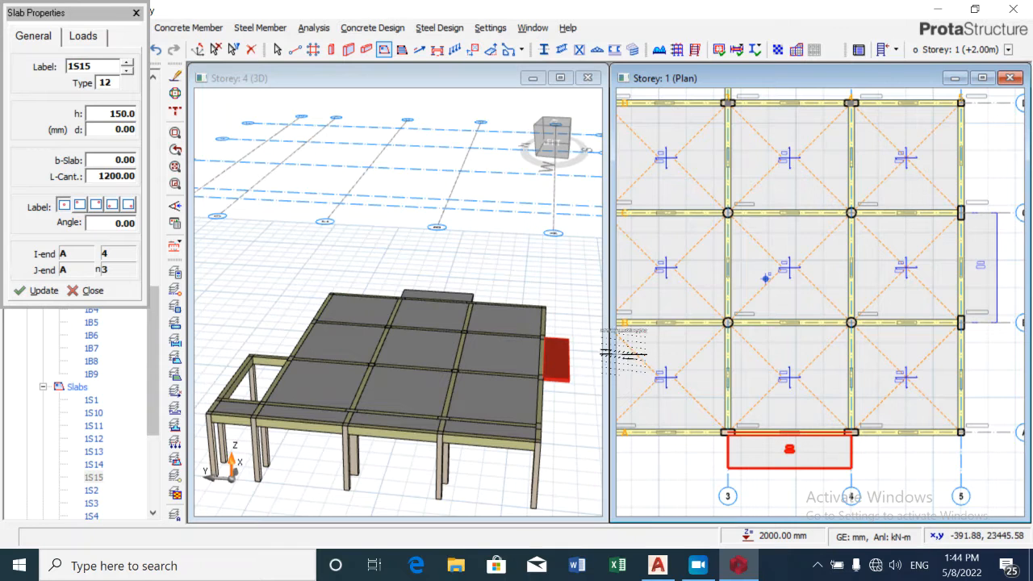
{"action": "scroll", "coordinate": [627, 347], "scroll_direction": "down", "scroll_amount": 3}
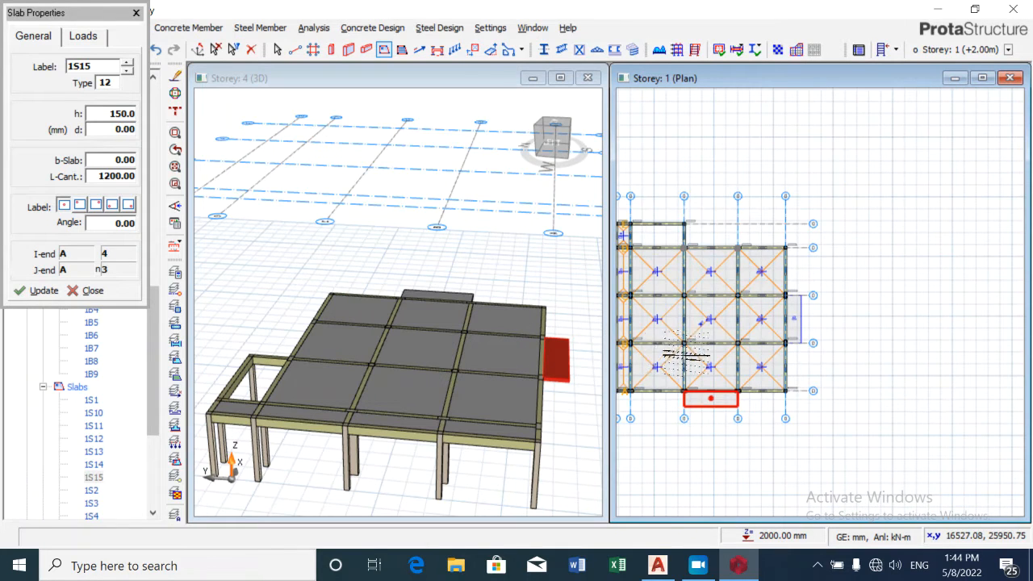
{"action": "scroll", "coordinate": [654, 359], "scroll_direction": "down", "scroll_amount": 2}
{"action": "scroll", "coordinate": [642, 330], "scroll_direction": "up", "scroll_amount": 2}
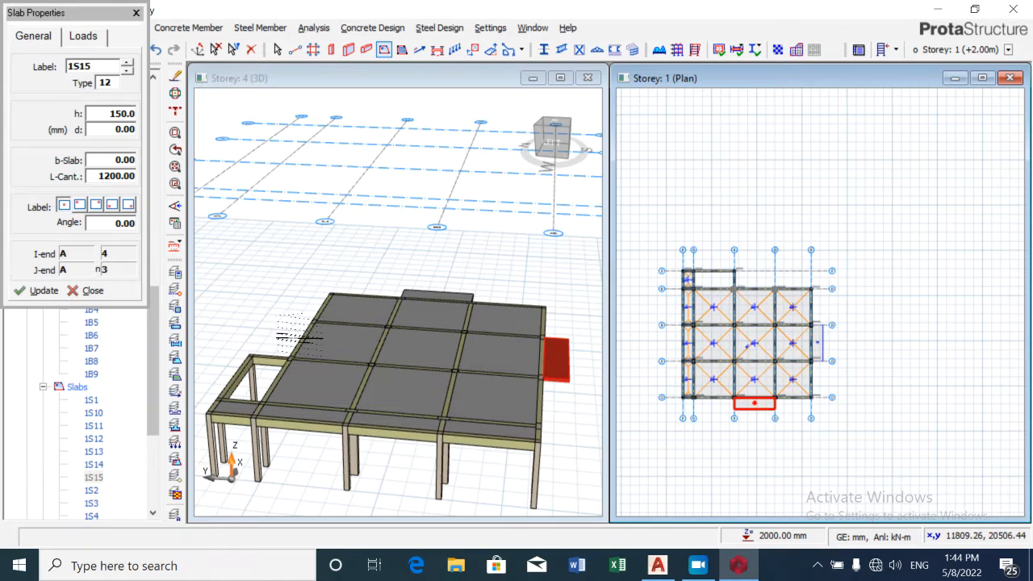
{"action": "right_click", "coordinate": [660, 452]}
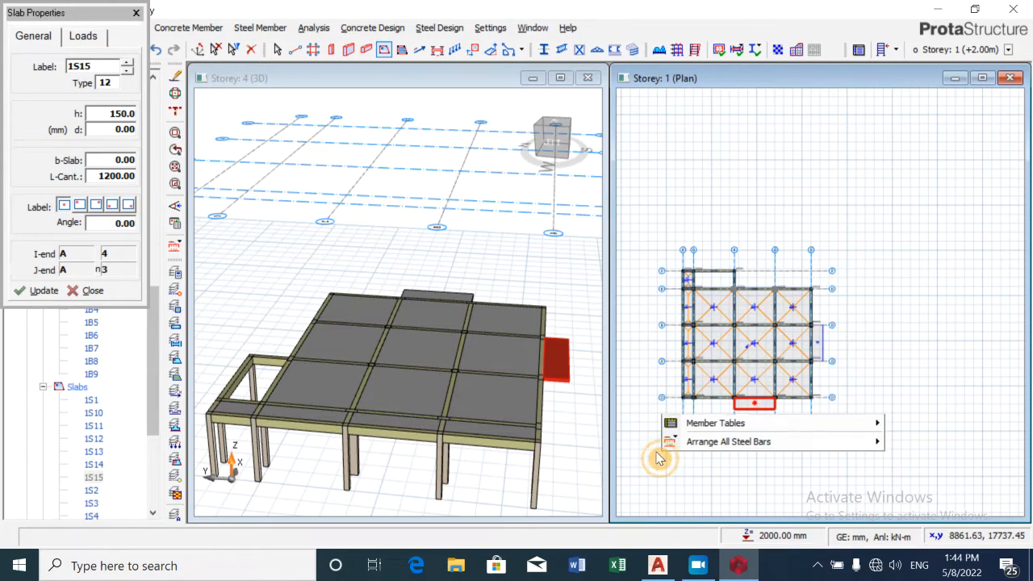
{"action": "left_click", "coordinate": [645, 363]}
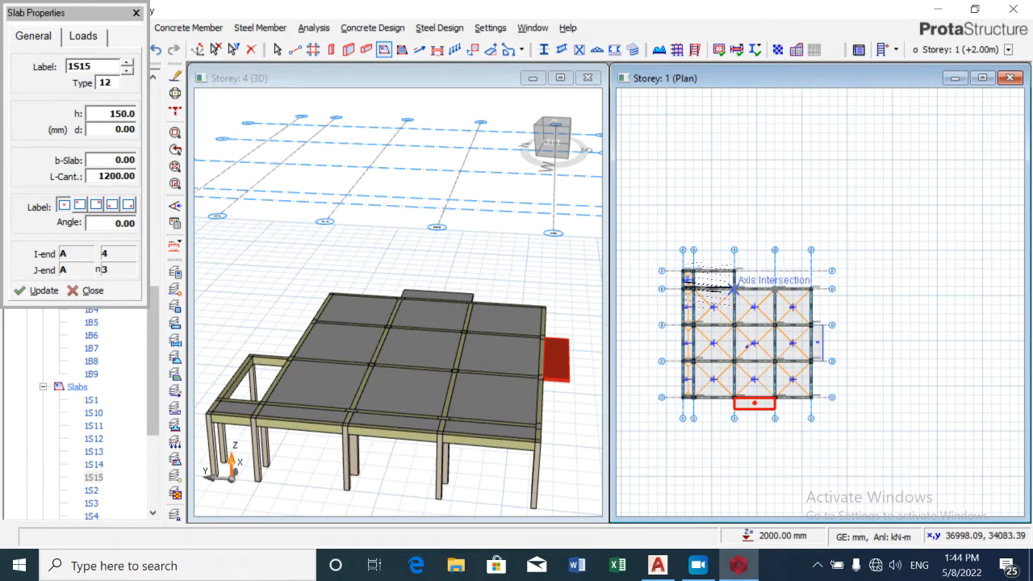
Step: Try to insert a cantilever slab from the beam on axis D between axes 2 and 3
{"action": "scroll", "coordinate": [686, 285], "scroll_direction": "up", "scroll_amount": 2}
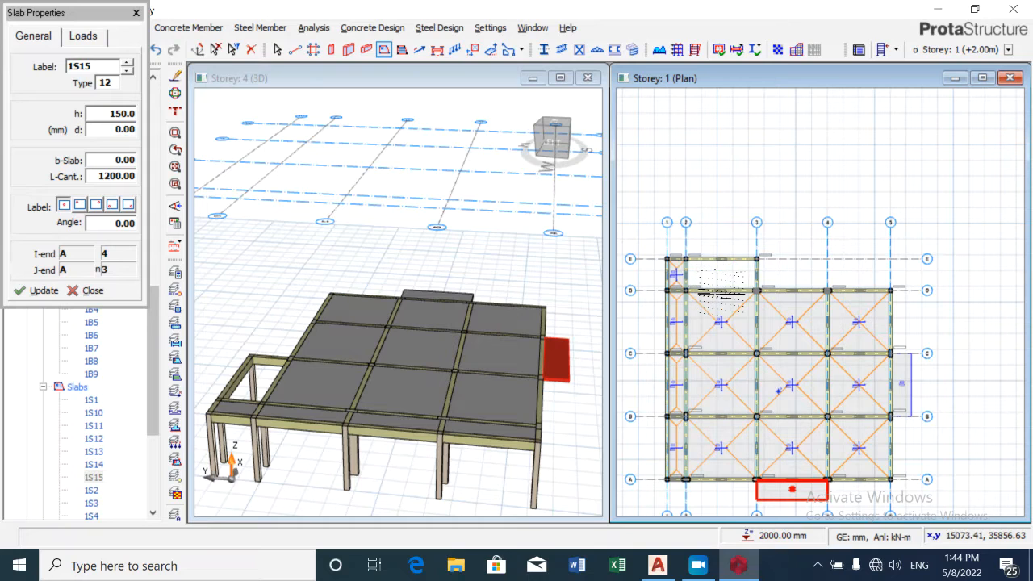
{"action": "left_click", "coordinate": [721, 291]}
{"action": "scroll", "coordinate": [722, 292], "scroll_direction": "up", "scroll_amount": 2}
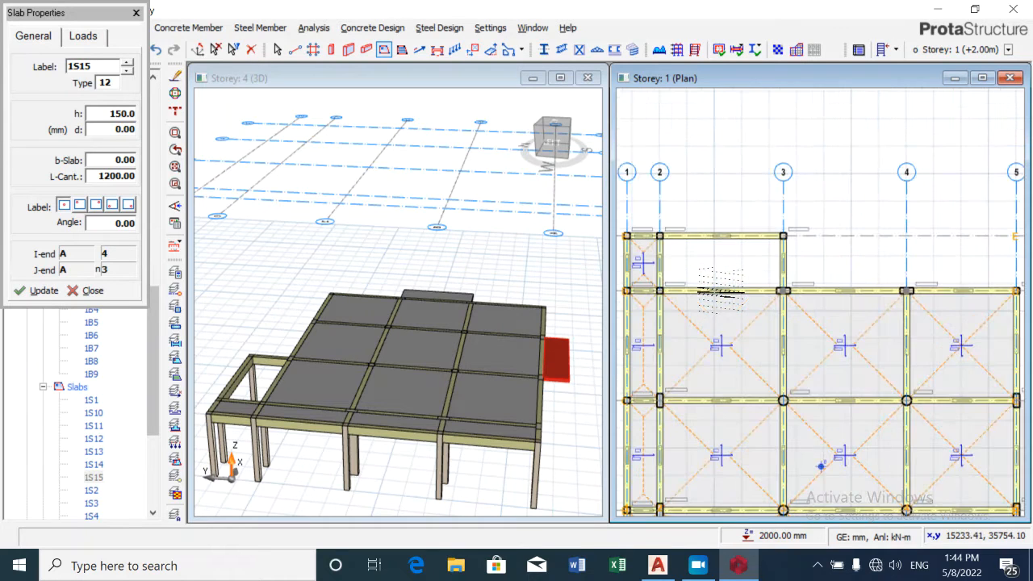
{"action": "left_click", "coordinate": [722, 294]}
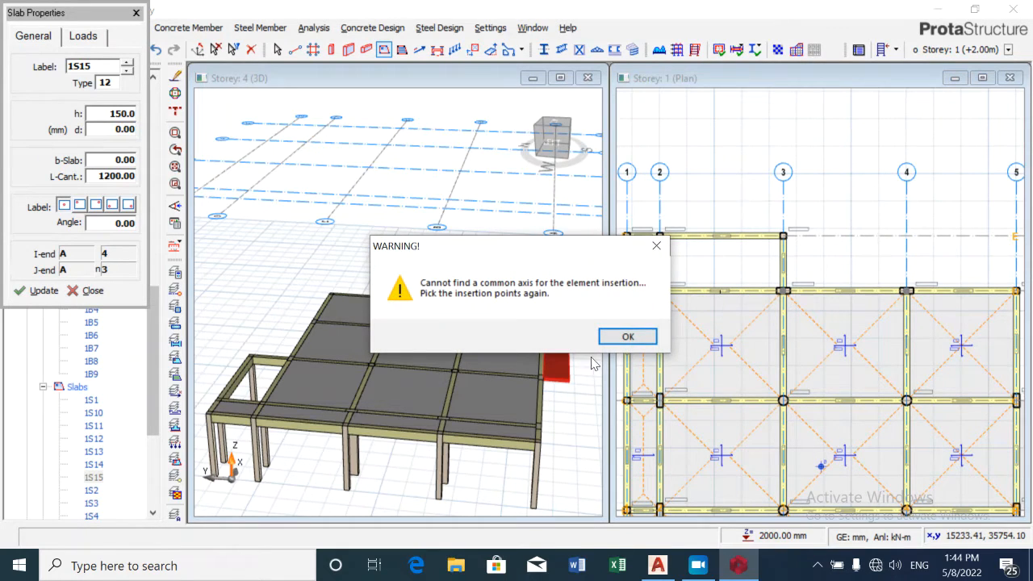
{"action": "left_click", "coordinate": [628, 336]}
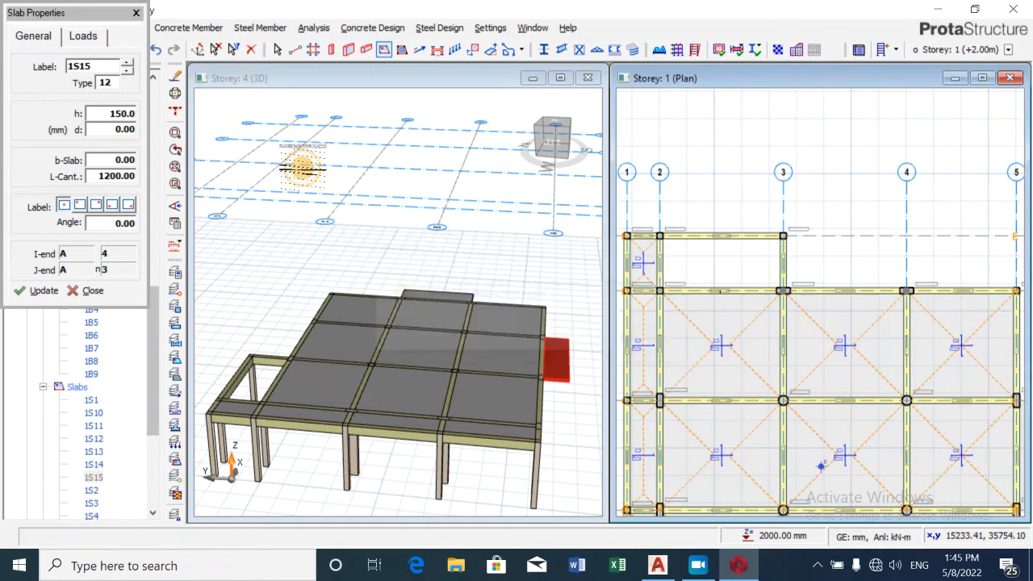
Step: Finish slab insertion and open the wall load of the beam on axis D between axes 2 and 3 for editing
{"action": "left_click", "coordinate": [136, 14]}
{"action": "key", "text": "Escape"}
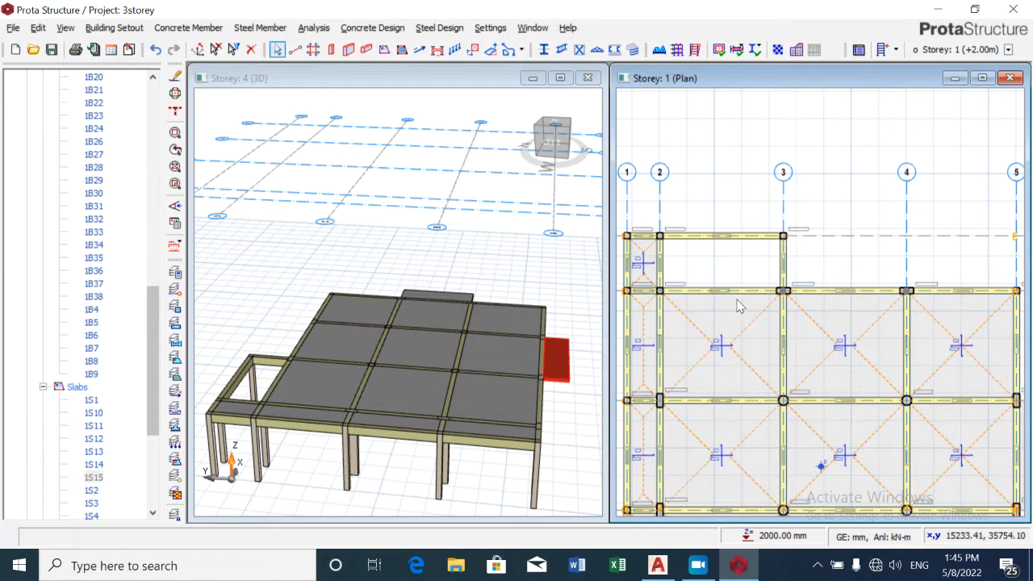
{"action": "left_click", "coordinate": [738, 292]}
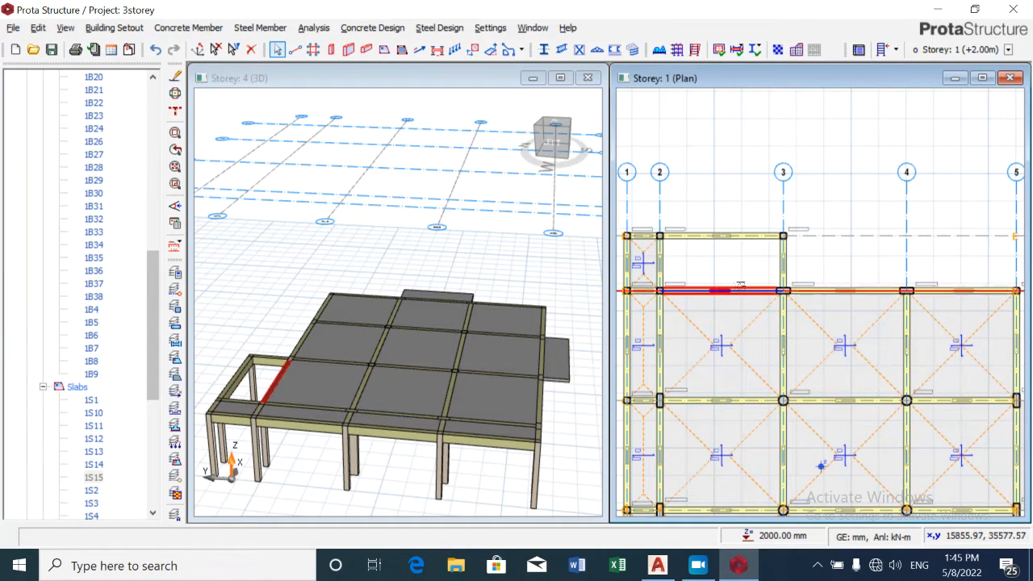
{"action": "scroll", "coordinate": [739, 291], "scroll_direction": "up", "scroll_amount": 1}
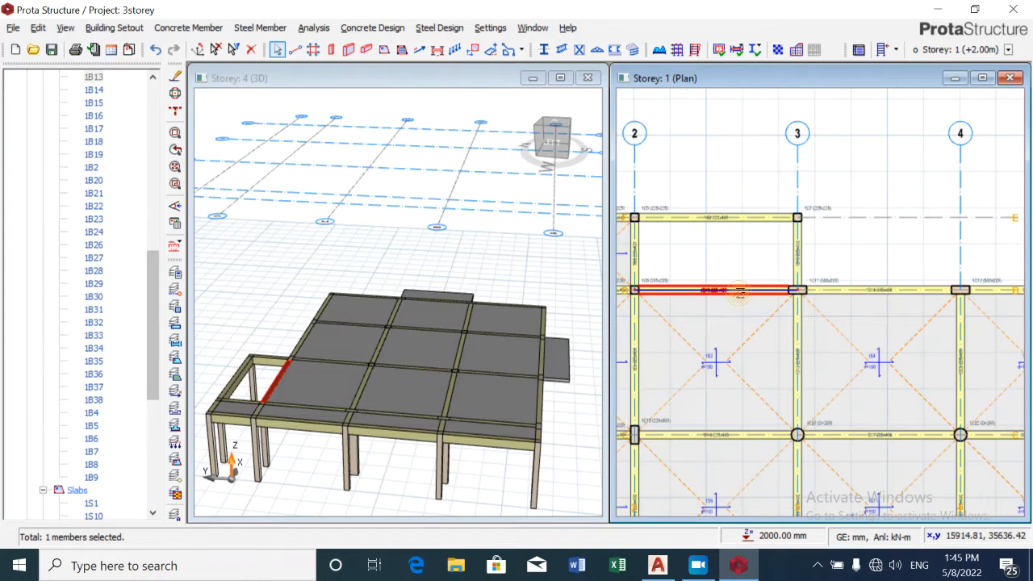
{"action": "right_click", "coordinate": [738, 291]}
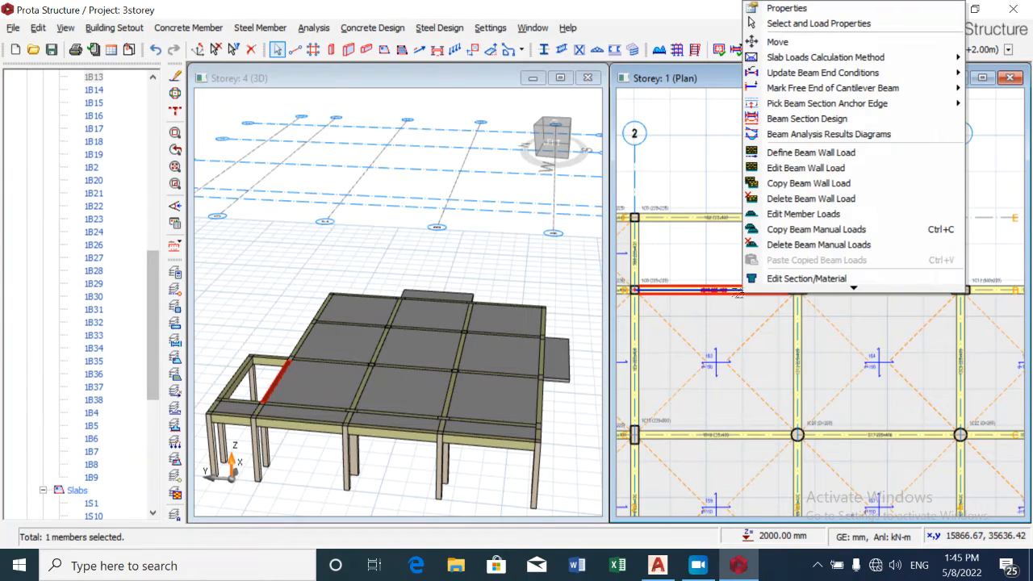
{"action": "left_click", "coordinate": [804, 171]}
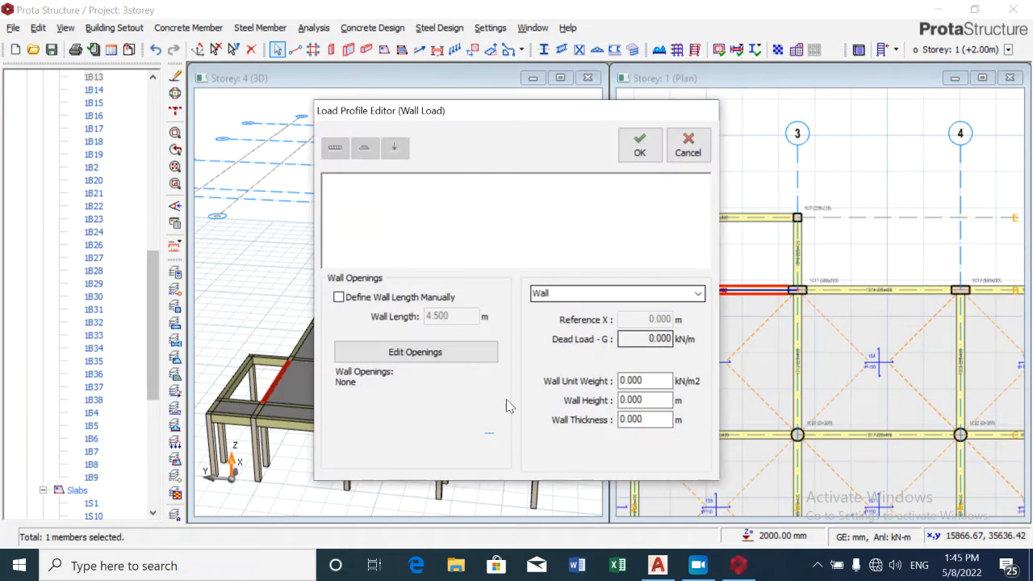
Step: Set the beam's wall unit weight to 2.87 kN/m2 and clear the wall height value
{"action": "left_click", "coordinate": [629, 339]}
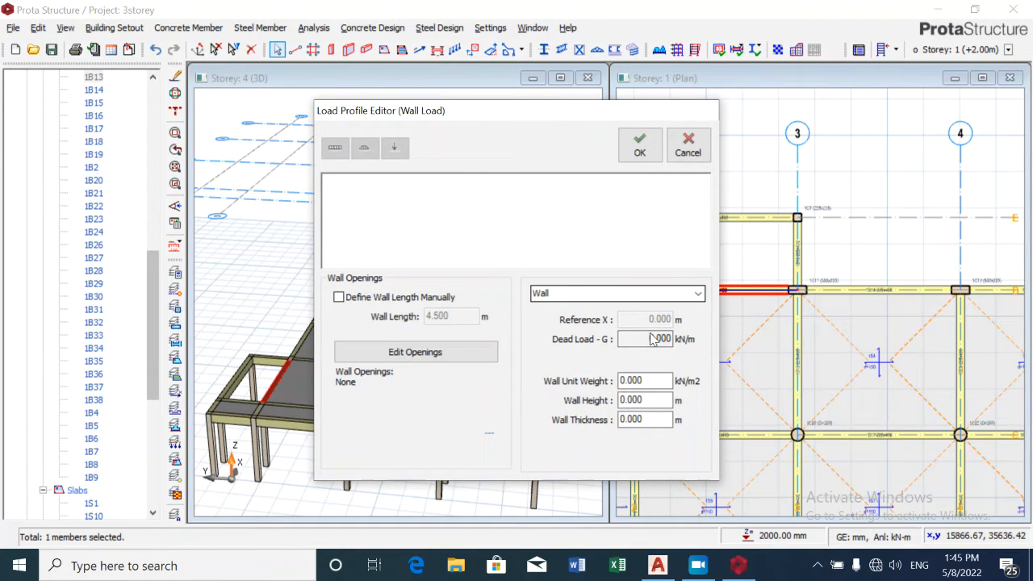
{"action": "double_click", "coordinate": [653, 379]}
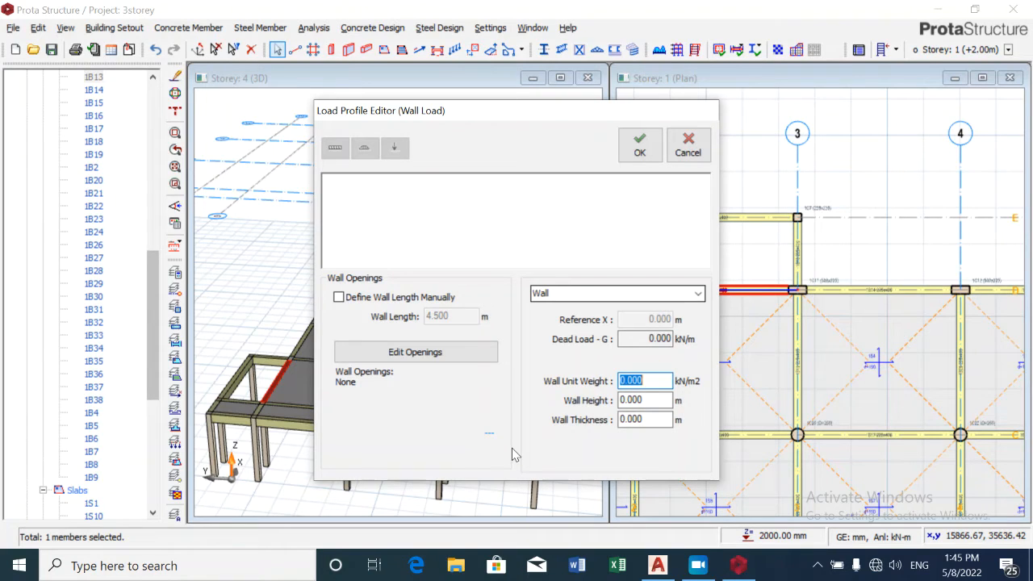
{"action": "type", "text": "2.87"}
{"action": "left_click", "coordinate": [653, 399]}
{"action": "key", "text": "BackSpace"}
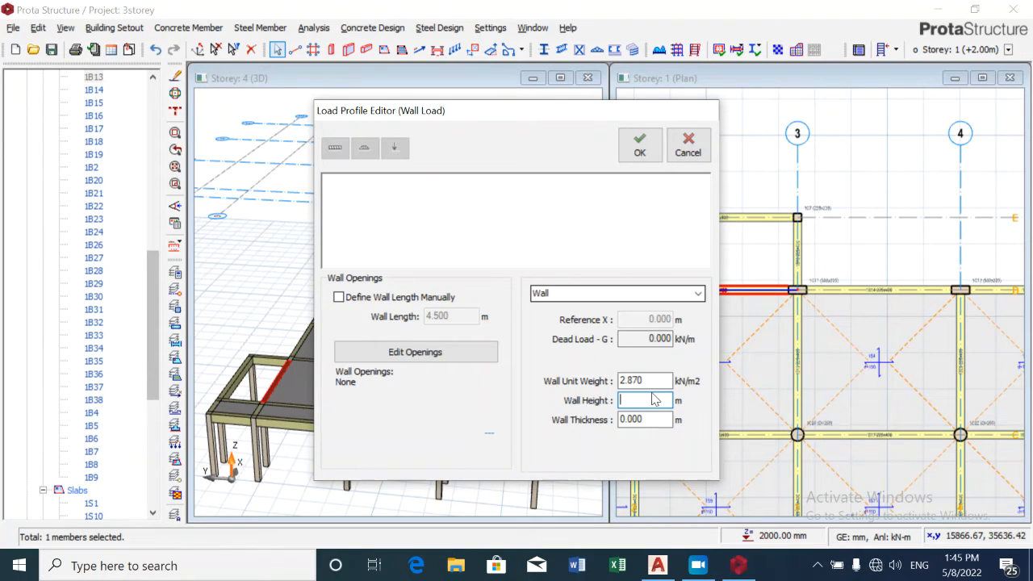
Step: Set the wall load on beam 1B13 to a height of 2.8 m and a thickness of 0.225 m, and apply it
{"action": "type", "text": "2.8"}
{"action": "key", "text": "Tab"}
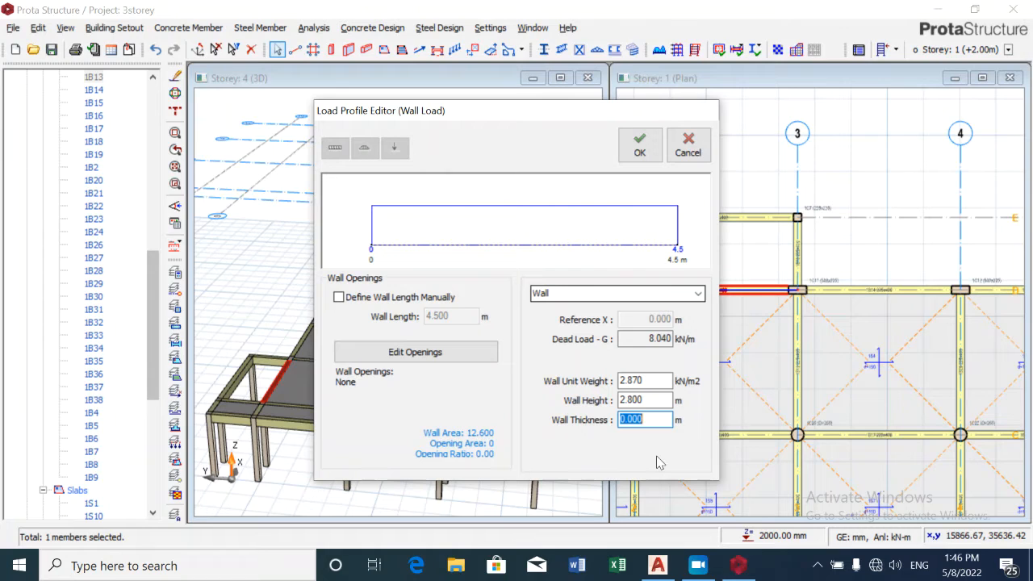
{"action": "type", "text": "225"}
{"action": "left_click", "coordinate": [641, 154]}
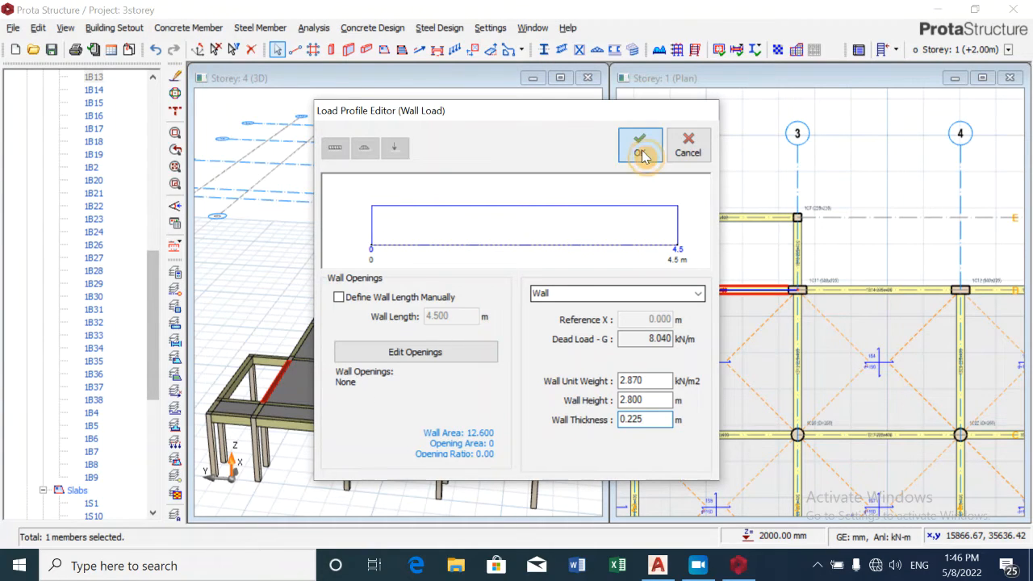
{"action": "scroll", "coordinate": [721, 234], "scroll_direction": "down", "scroll_amount": 1}
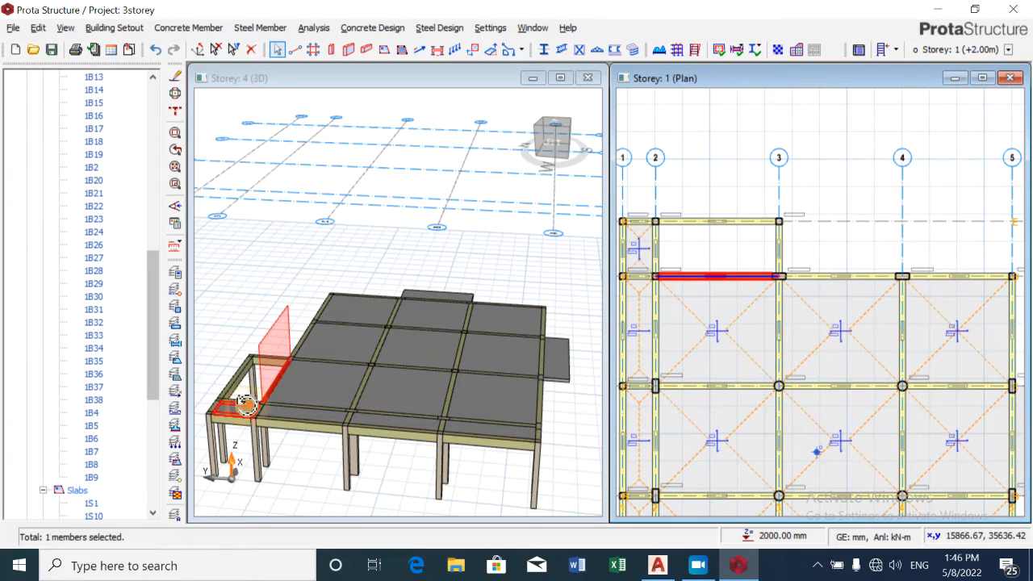
{"action": "mouse_move", "coordinate": [245, 404]}
{"action": "middle_mouse_down"}
{"action": "mouse_move", "coordinate": [306, 233]}
{"action": "mouse_move", "coordinate": [312, 366]}
{"action": "mouse_move", "coordinate": [315, 300]}
{"action": "mouse_move", "coordinate": [356, 292]}
{"action": "mouse_move", "coordinate": [336, 378]}
{"action": "mouse_move", "coordinate": [360, 279]}
{"action": "mouse_move", "coordinate": [404, 276]}
{"action": "mouse_move", "coordinate": [318, 271]}
{"action": "mouse_move", "coordinate": [242, 284]}
{"action": "middle_mouse_up"}
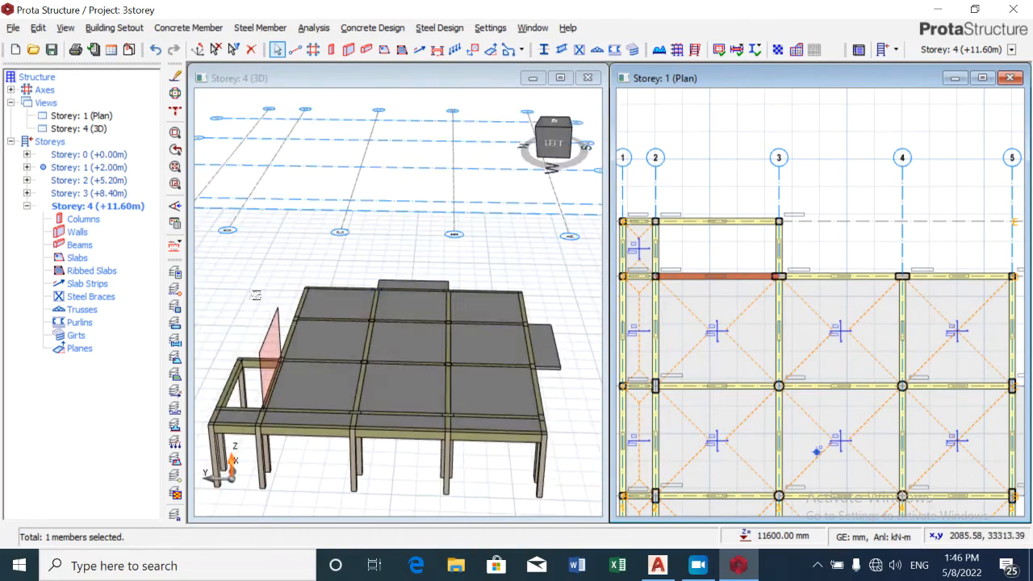
Step: Make Storey 1 the active storey and copy the wall load of beam 1B13
{"action": "double_click", "coordinate": [86, 168]}
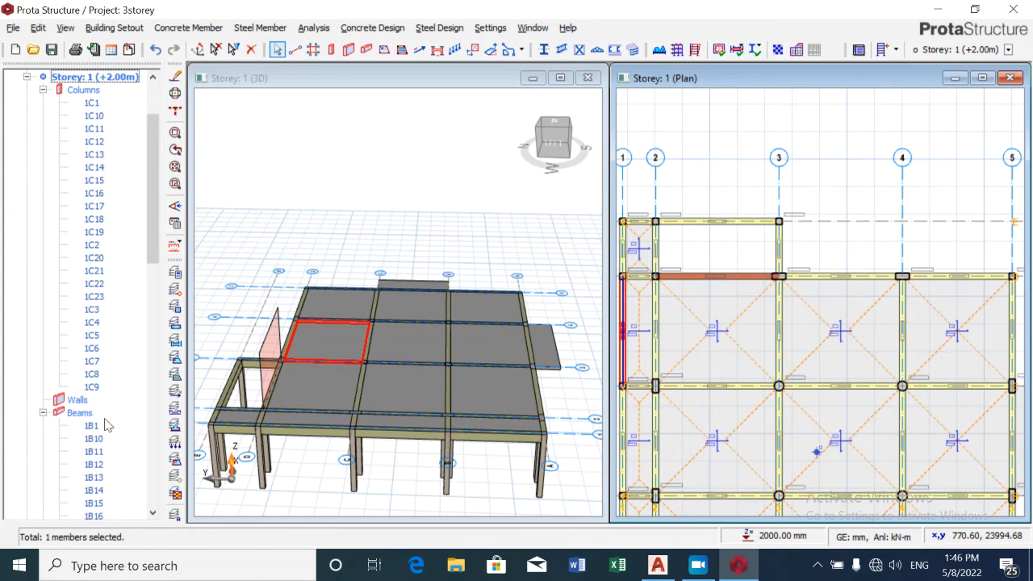
{"action": "scroll", "coordinate": [109, 426], "scroll_direction": "down", "scroll_amount": 1}
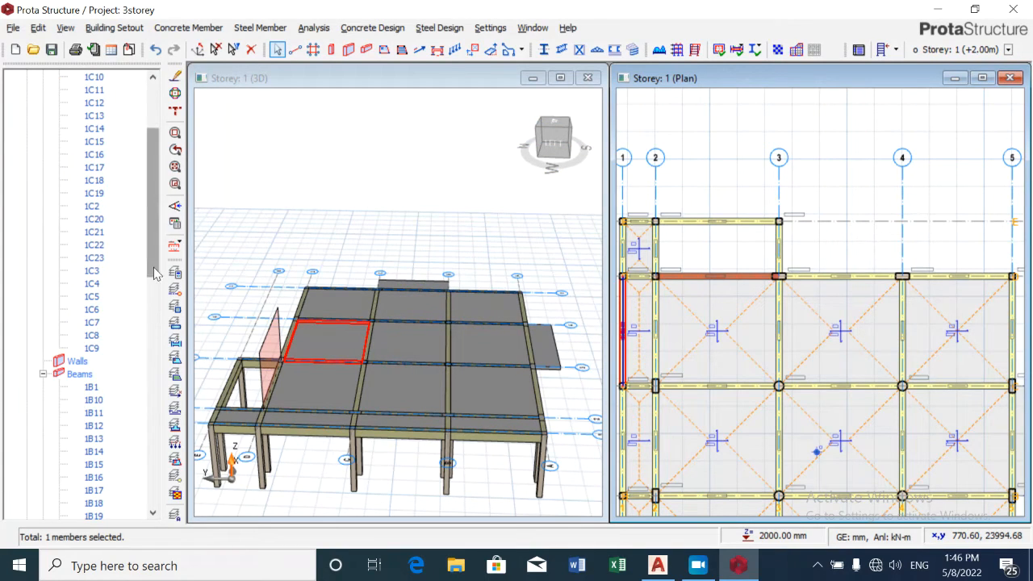
{"action": "left_click_drag", "start_coordinate": [157, 279], "coordinate": [156, 331]}
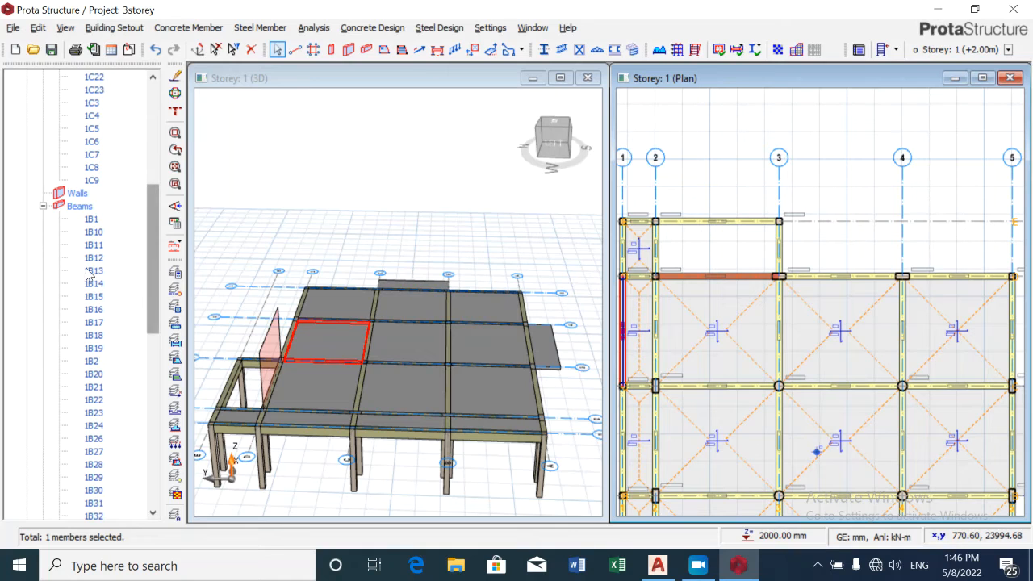
{"action": "right_click", "coordinate": [694, 281]}
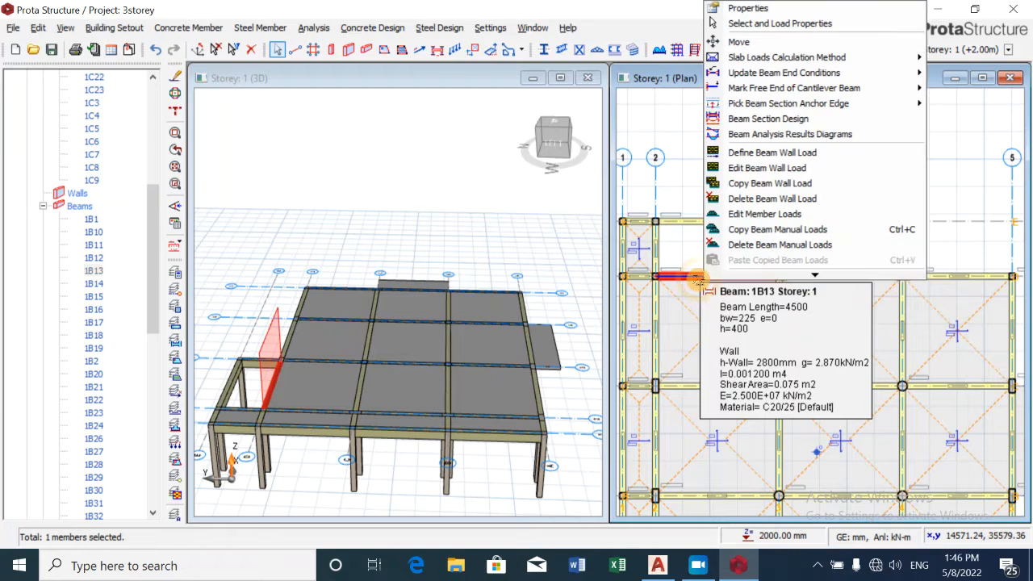
{"action": "left_click", "coordinate": [743, 184]}
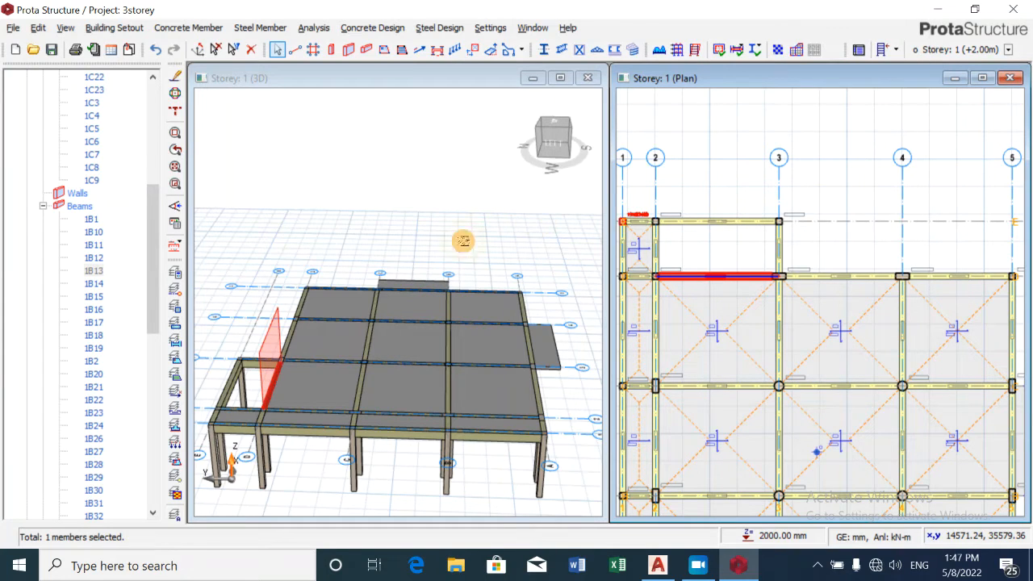
Step: Paste the copied wall load onto all Storey 1 beams, replacing any existing wall loads, and clear the selection
{"action": "left_click", "coordinate": [91, 221]}
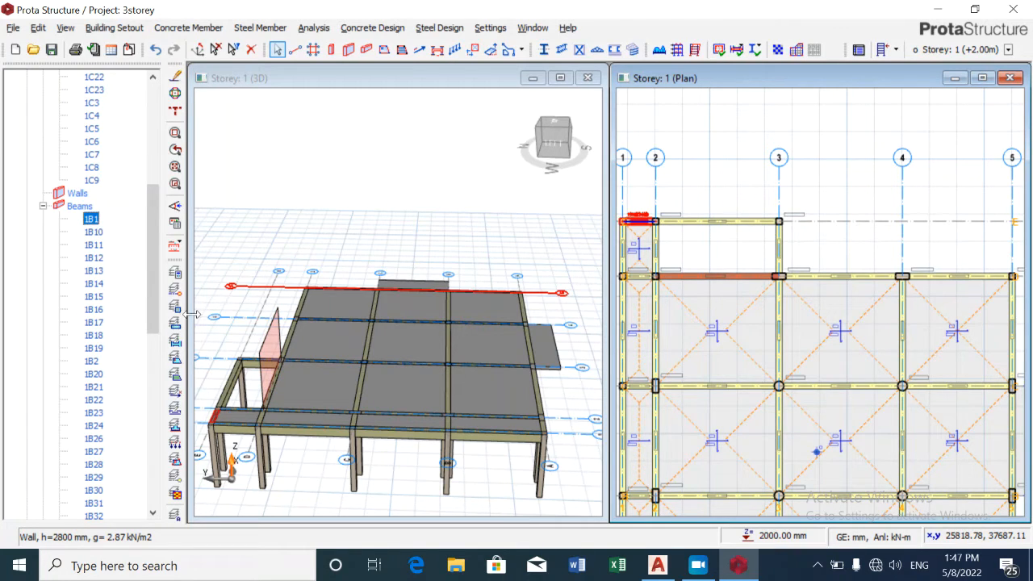
{"action": "scroll", "coordinate": [158, 323], "scroll_direction": "down", "scroll_amount": 6}
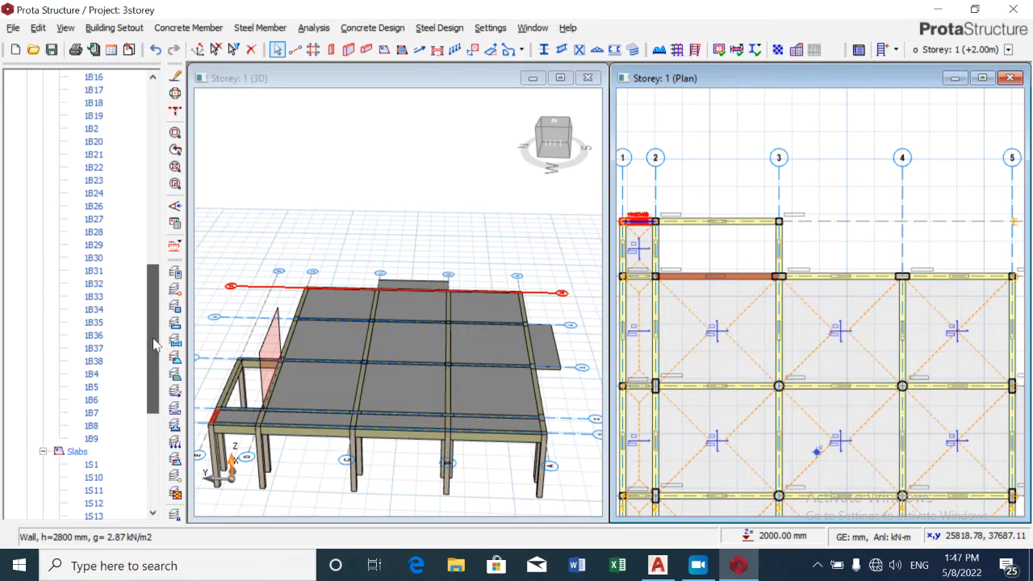
{"action": "left_click", "coordinate": [91, 441], "text": "shift"}
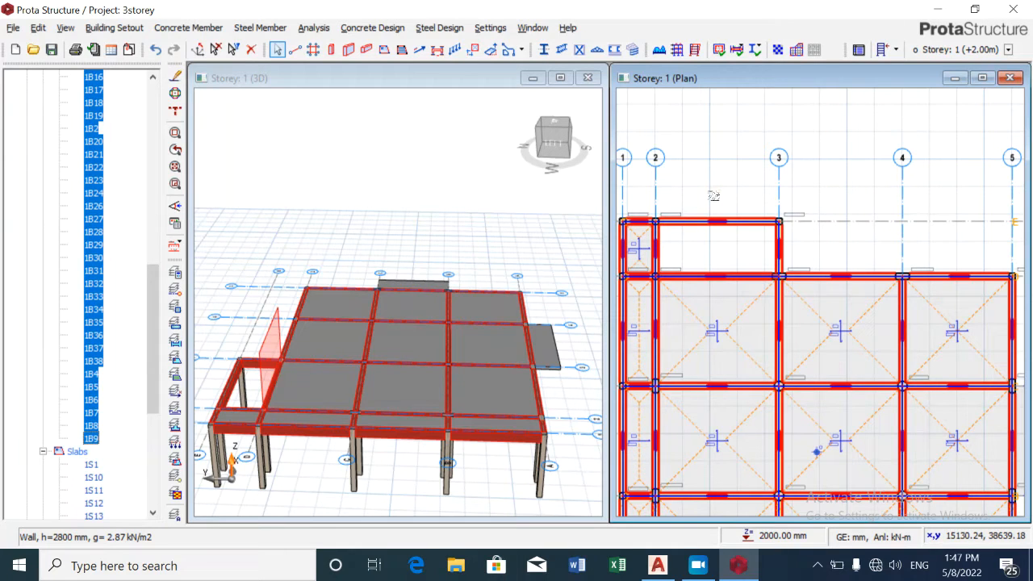
{"action": "left_click", "coordinate": [714, 195]}
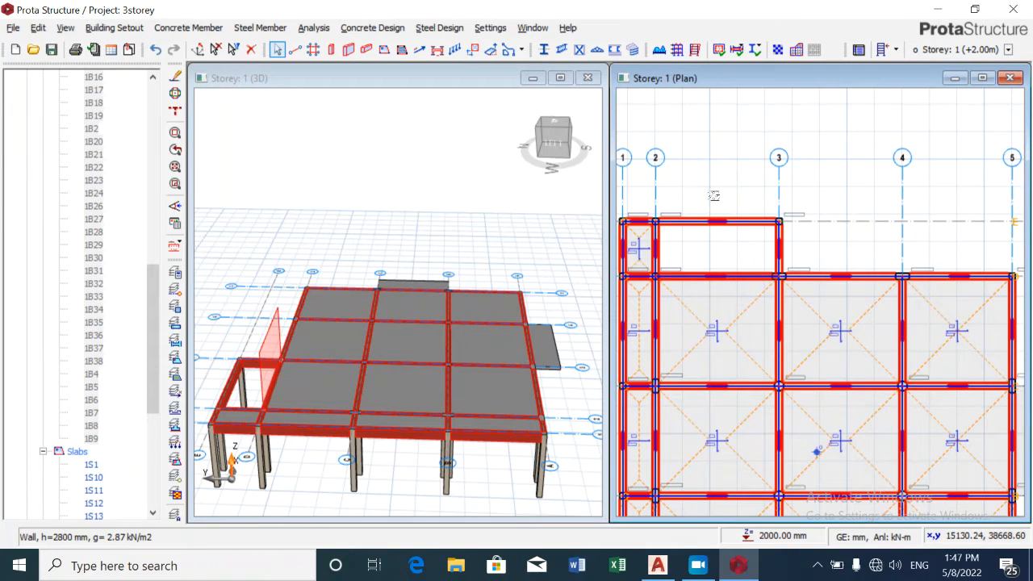
{"action": "right_click", "coordinate": [714, 195]}
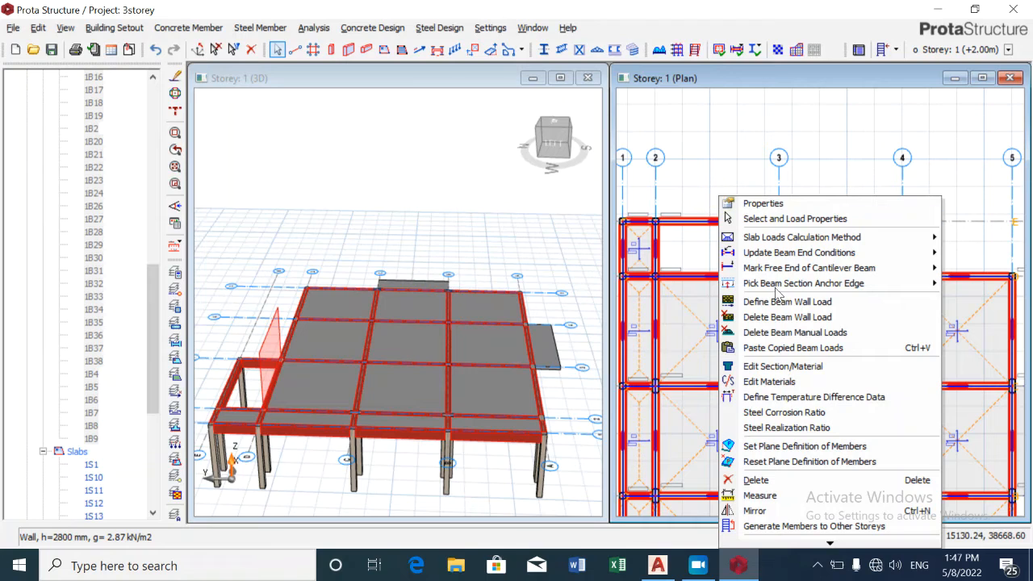
{"action": "left_click", "coordinate": [779, 349]}
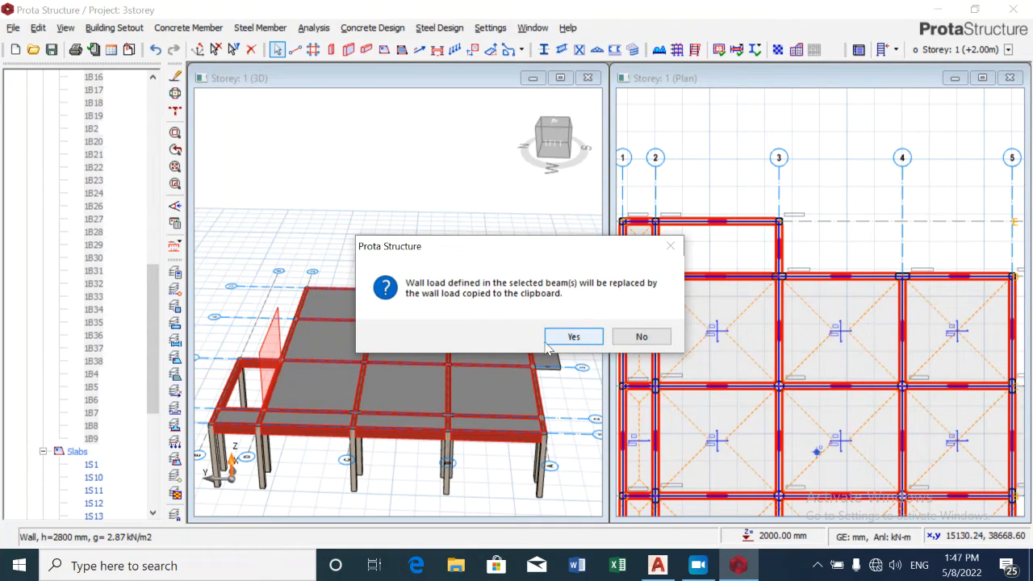
{"action": "left_click", "coordinate": [573, 337]}
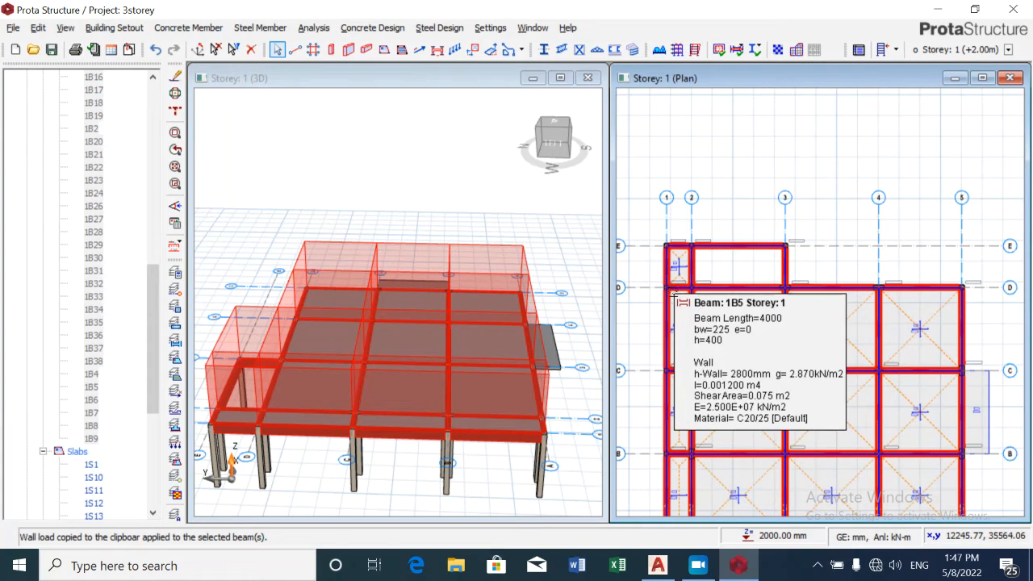
{"action": "mouse_move", "coordinate": [678, 281]}
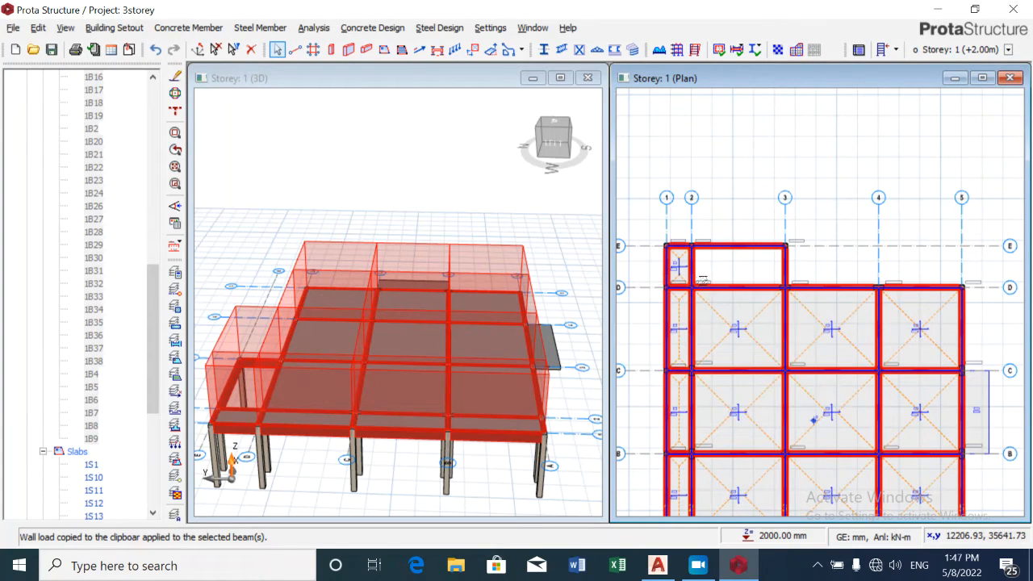
{"action": "right_click", "coordinate": [721, 220]}
{"action": "key", "text": "Escape"}
{"action": "key", "text": "Escape"}
Step: Delete the wall loads from the axis 1 beams, the D–E beam on axis 2, and the cross beams on B, C and D
{"action": "left_click", "coordinate": [699, 269]}
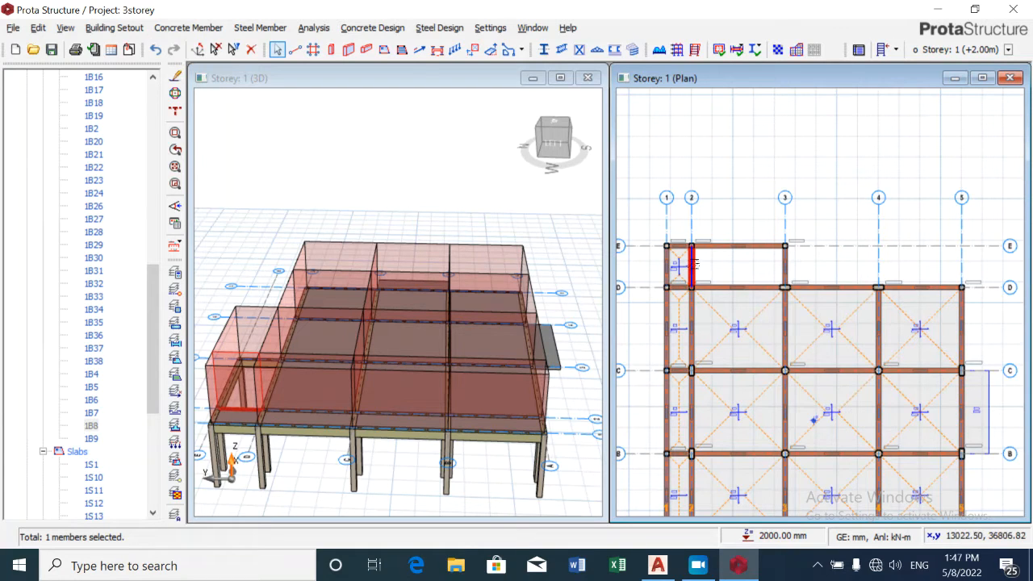
{"action": "mouse_move", "coordinate": [696, 267]}
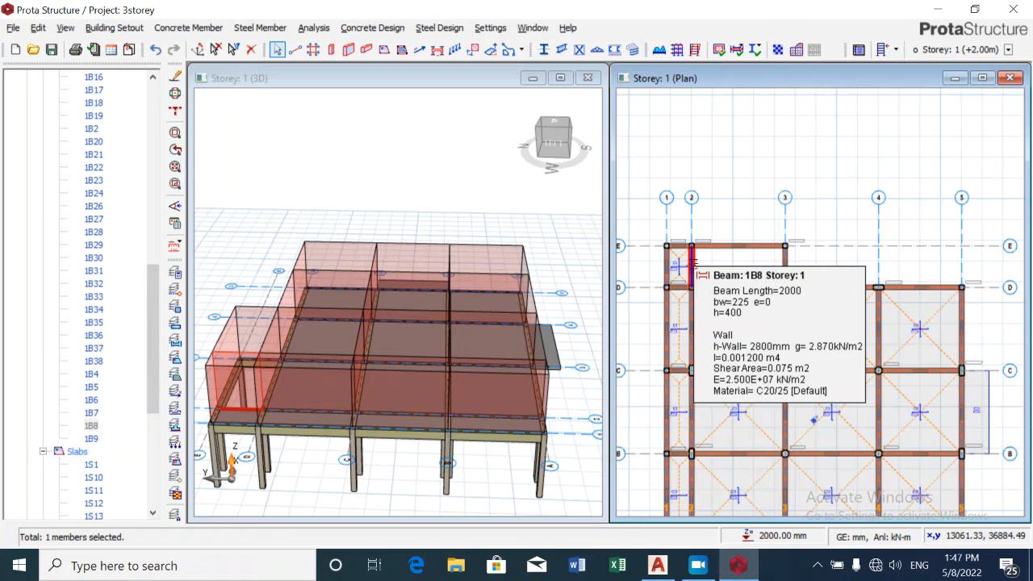
{"action": "left_click", "coordinate": [680, 296]}
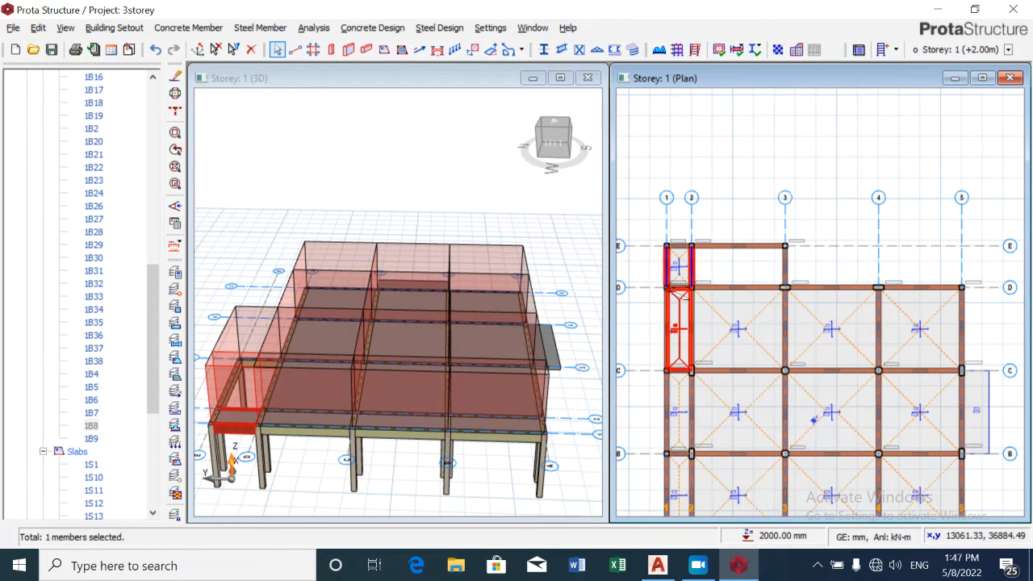
{"action": "left_click", "coordinate": [667, 302]}
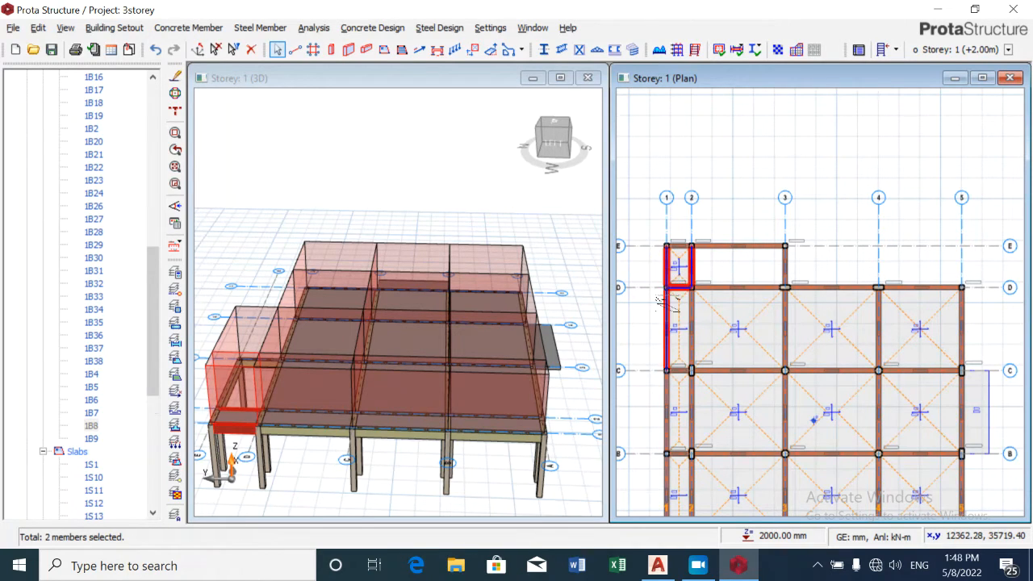
{"action": "scroll", "coordinate": [669, 304], "scroll_direction": "down", "scroll_amount": 1}
{"action": "left_click", "coordinate": [682, 357]}
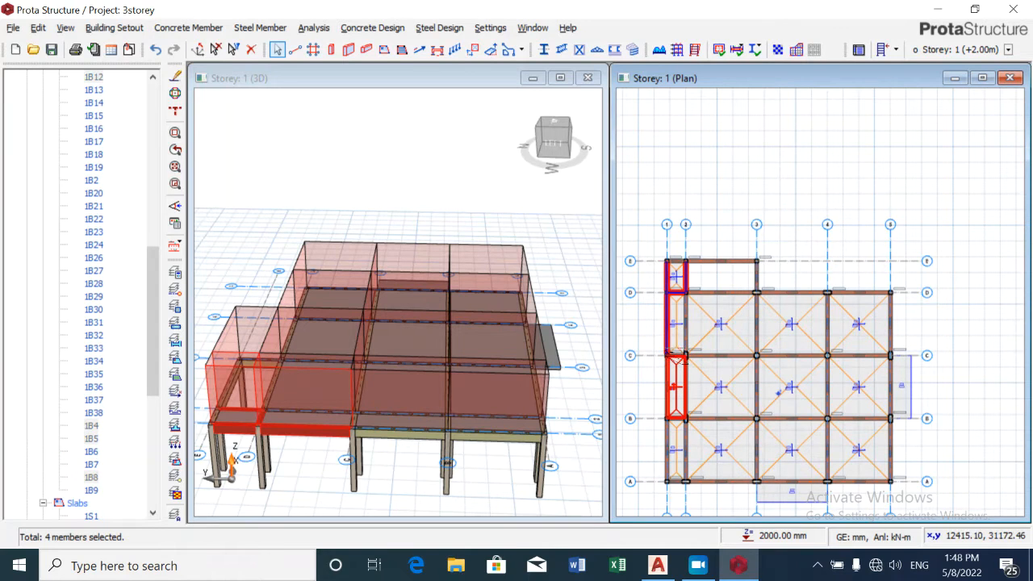
{"action": "mouse_move", "coordinate": [668, 358]}
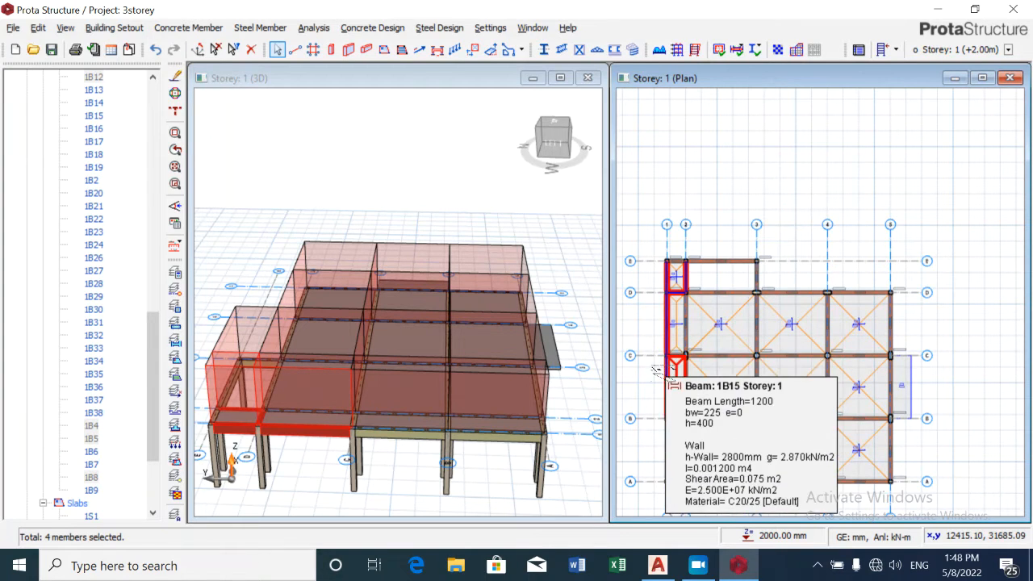
{"action": "scroll", "coordinate": [658, 371], "scroll_direction": "up", "scroll_amount": 2}
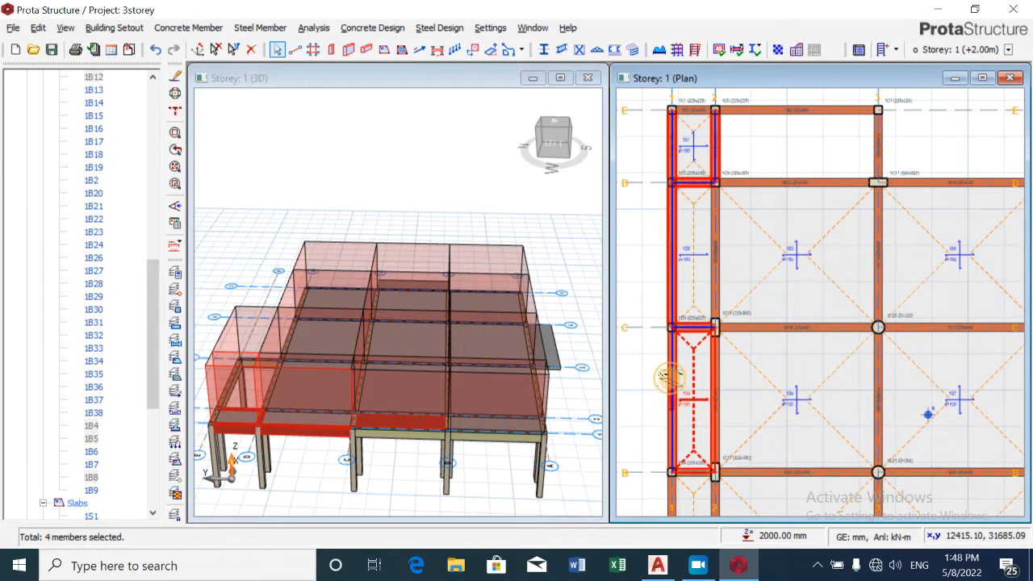
{"action": "scroll", "coordinate": [680, 441], "scroll_direction": "down", "scroll_amount": 3}
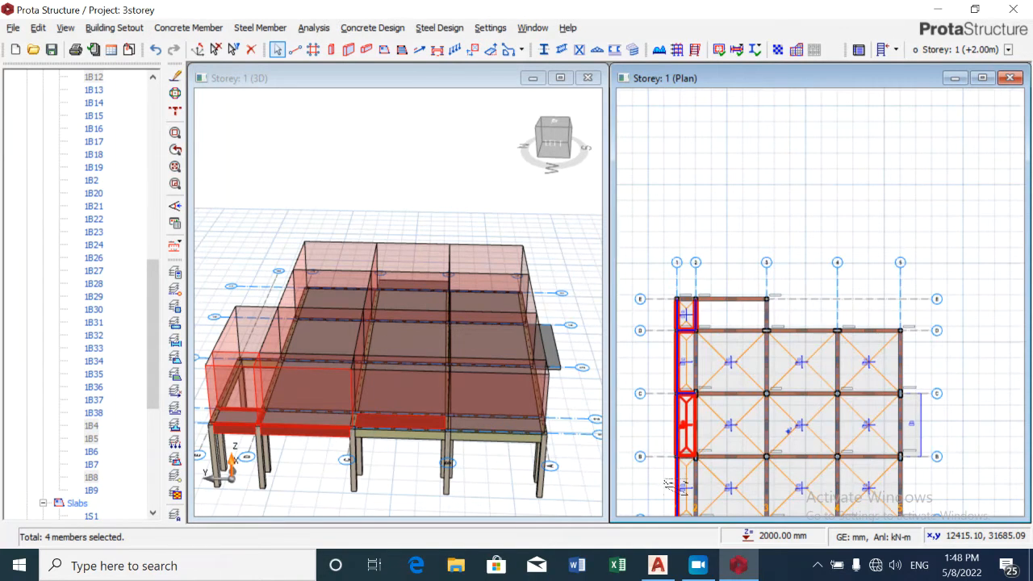
{"action": "scroll", "coordinate": [670, 485], "scroll_direction": "down", "scroll_amount": 2}
{"action": "scroll", "coordinate": [678, 483], "scroll_direction": "up", "scroll_amount": 5}
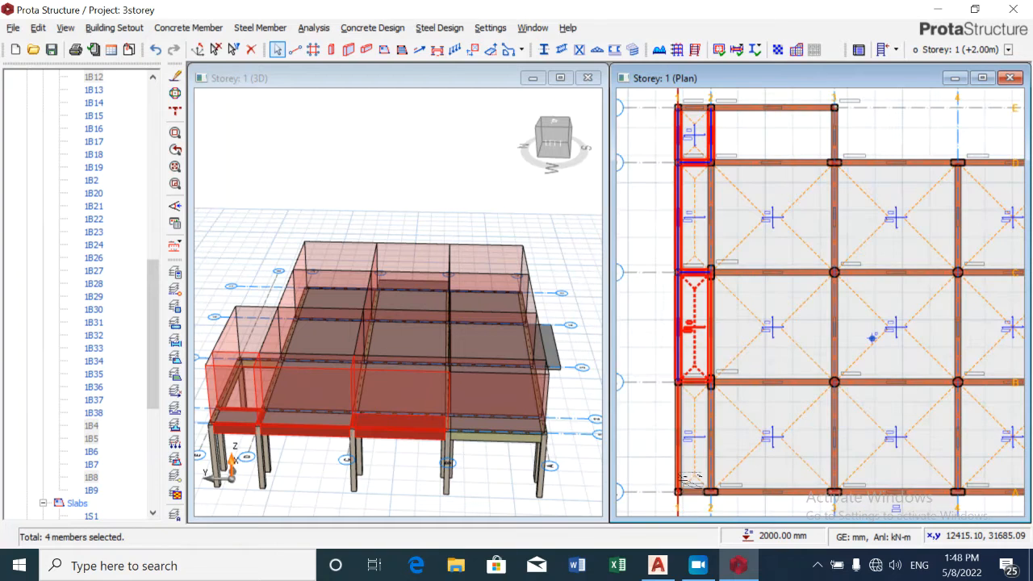
{"action": "left_click", "coordinate": [676, 468]}
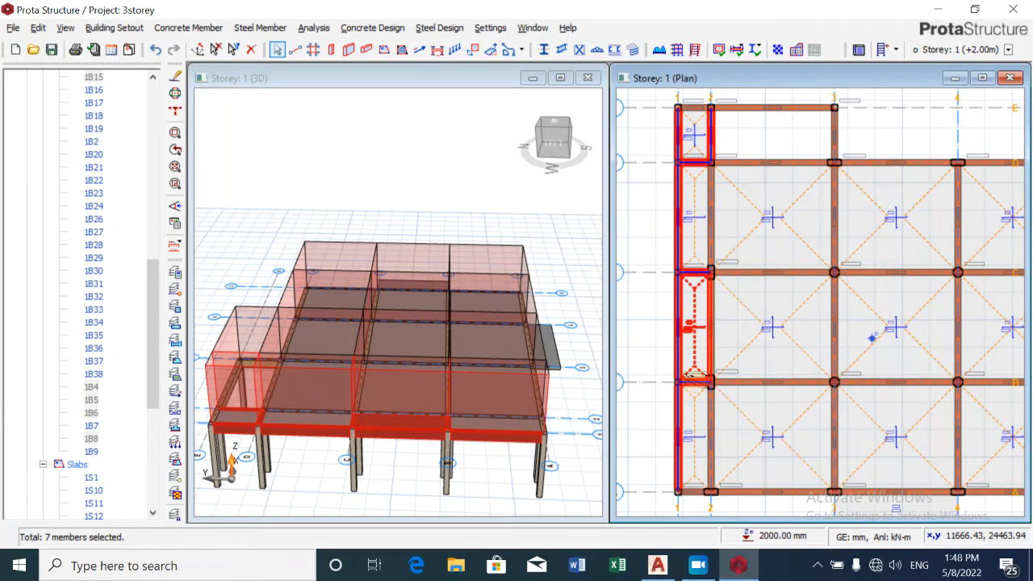
{"action": "right_click", "coordinate": [698, 378]}
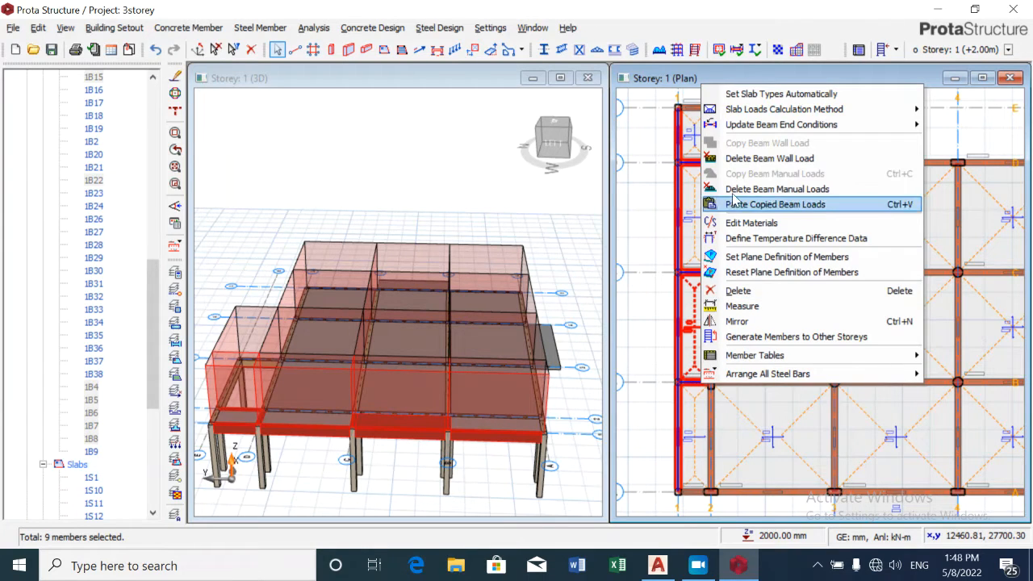
{"action": "left_click", "coordinate": [742, 161]}
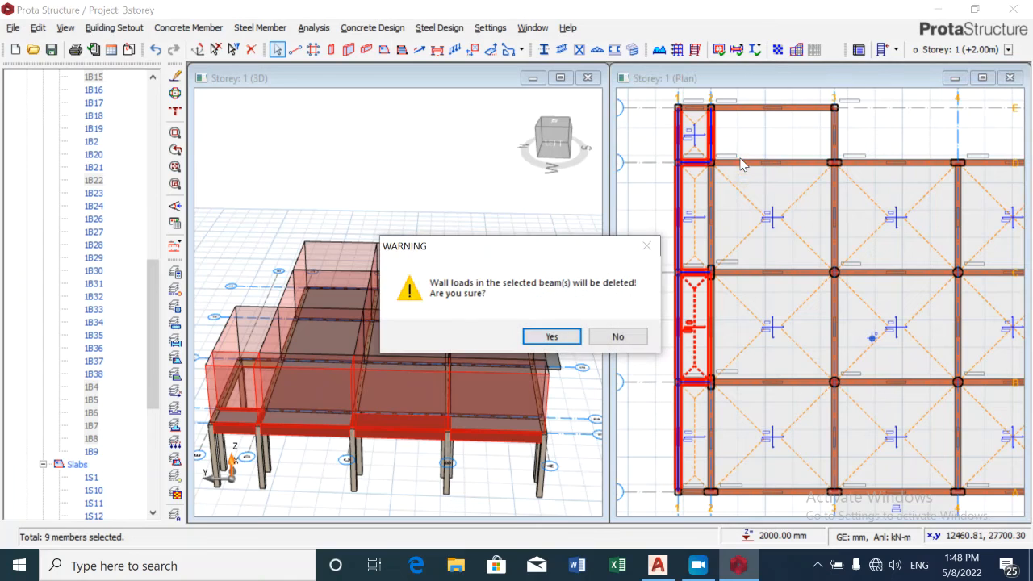
{"action": "left_click", "coordinate": [560, 339]}
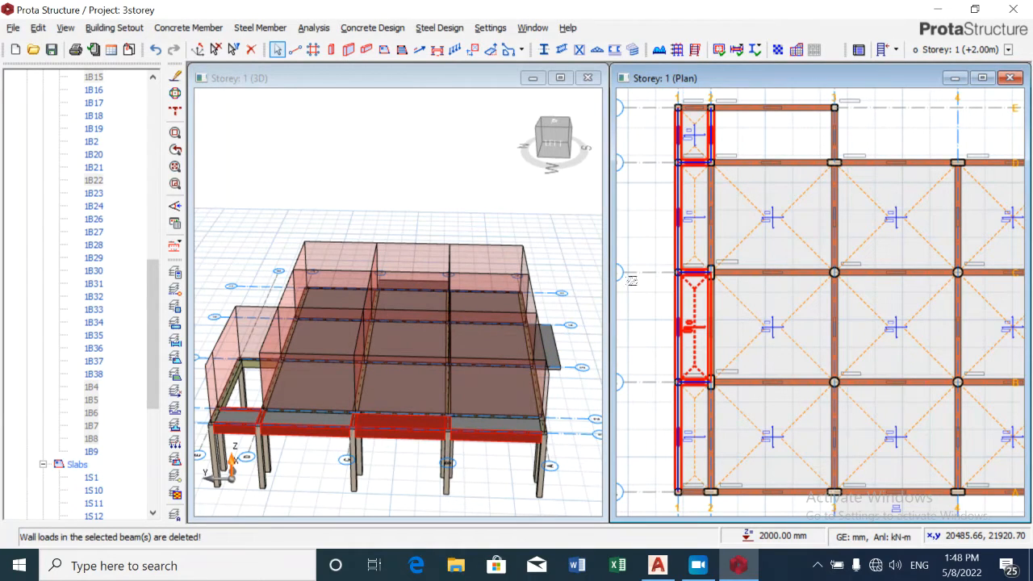
{"action": "left_click", "coordinate": [640, 362]}
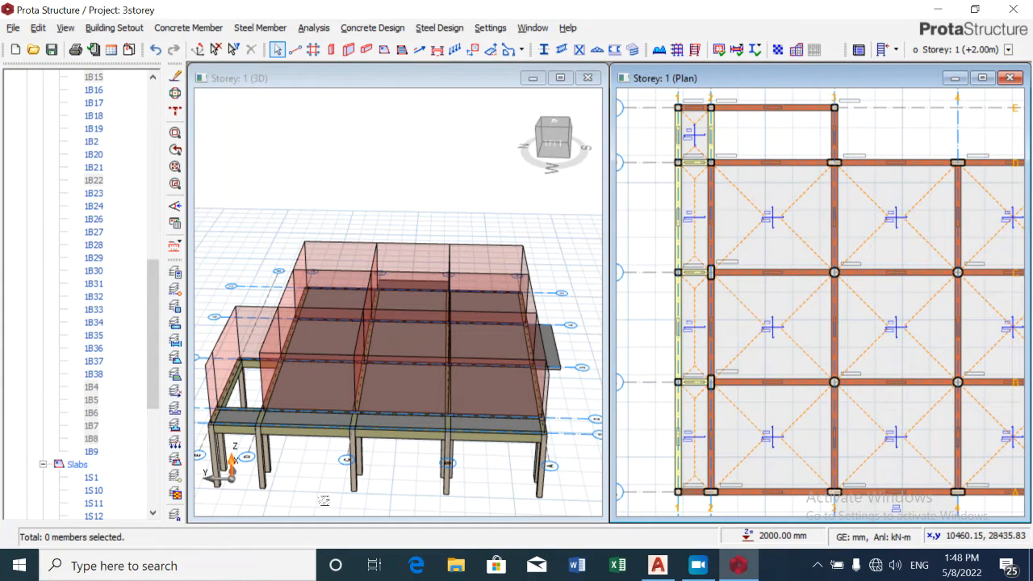
Step: Generate Storey 2 from Storey 1 with all member types included, and accept that the process cannot be undone
{"action": "mouse_move", "coordinate": [321, 489]}
{"action": "left_mouse_down"}
{"action": "mouse_move", "coordinate": [368, 477]}
{"action": "mouse_move", "coordinate": [334, 510]}
{"action": "mouse_move", "coordinate": [412, 464]}
{"action": "mouse_move", "coordinate": [400, 476]}
{"action": "mouse_move", "coordinate": [283, 496]}
{"action": "mouse_move", "coordinate": [279, 507]}
{"action": "mouse_move", "coordinate": [303, 496]}
{"action": "left_mouse_up"}
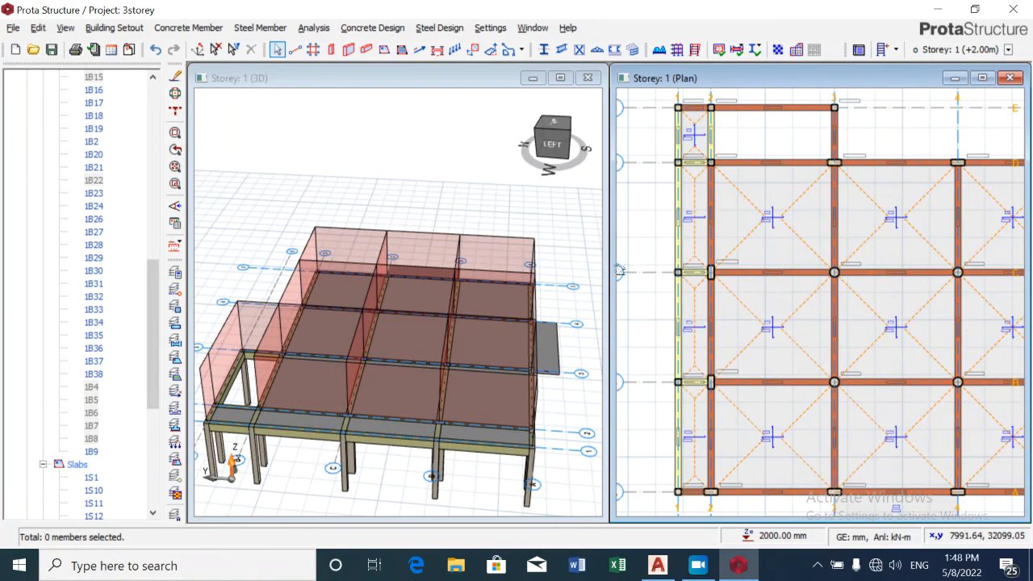
{"action": "scroll", "coordinate": [678, 234], "scroll_direction": "down", "scroll_amount": 1}
{"action": "scroll", "coordinate": [774, 298], "scroll_direction": "down", "scroll_amount": 1}
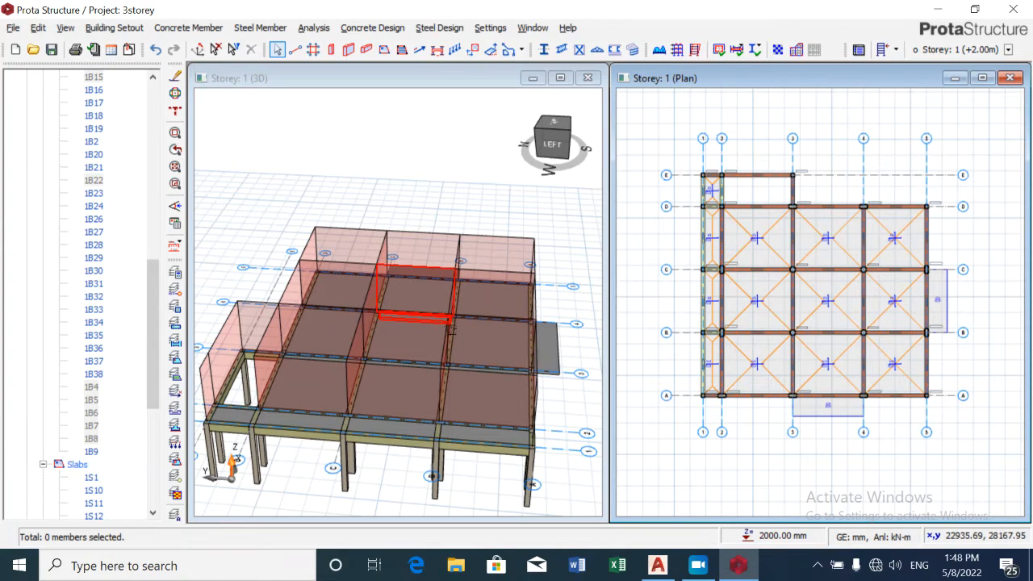
{"action": "mouse_move", "coordinate": [449, 330]}
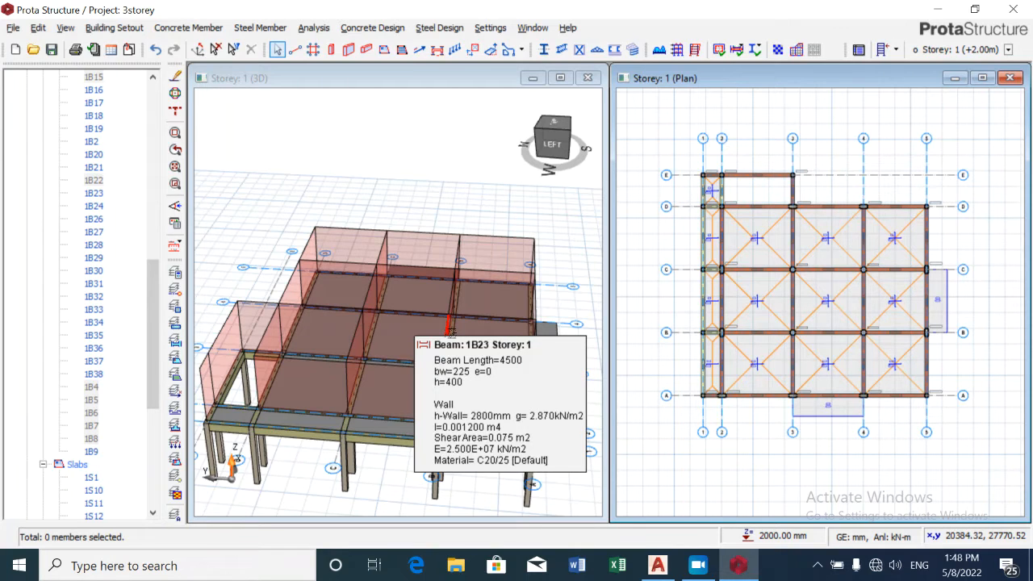
{"action": "left_click", "coordinate": [897, 50]}
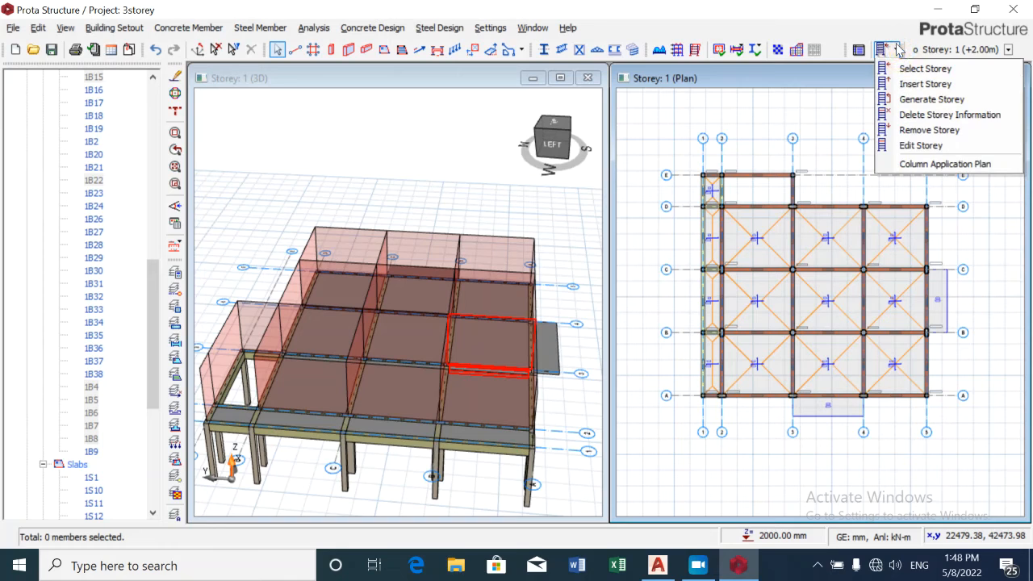
{"action": "left_click", "coordinate": [921, 100]}
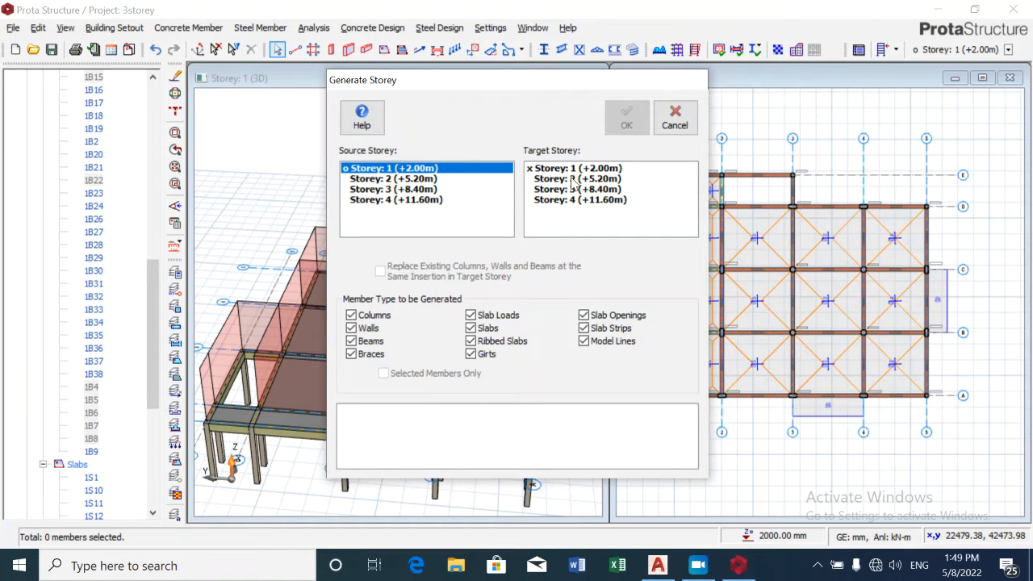
{"action": "left_click", "coordinate": [575, 179]}
{"action": "left_click", "coordinate": [626, 118]}
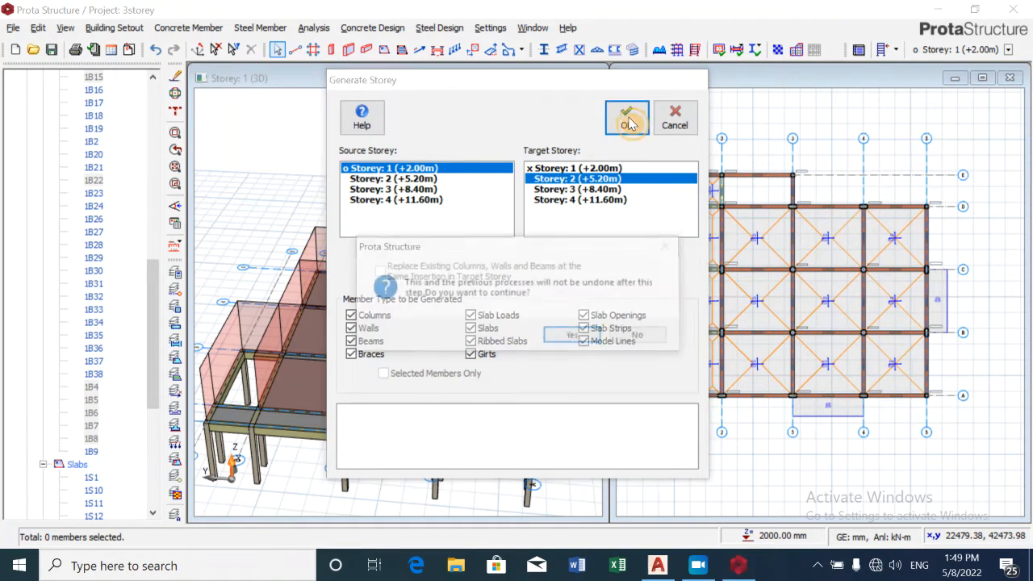
{"action": "left_click", "coordinate": [581, 341]}
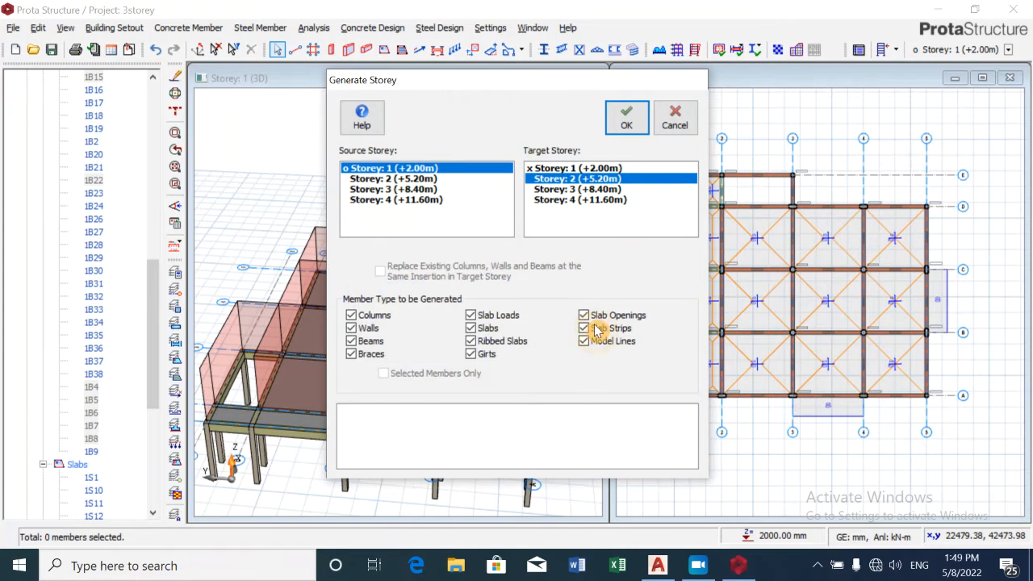
{"action": "left_click", "coordinate": [670, 119]}
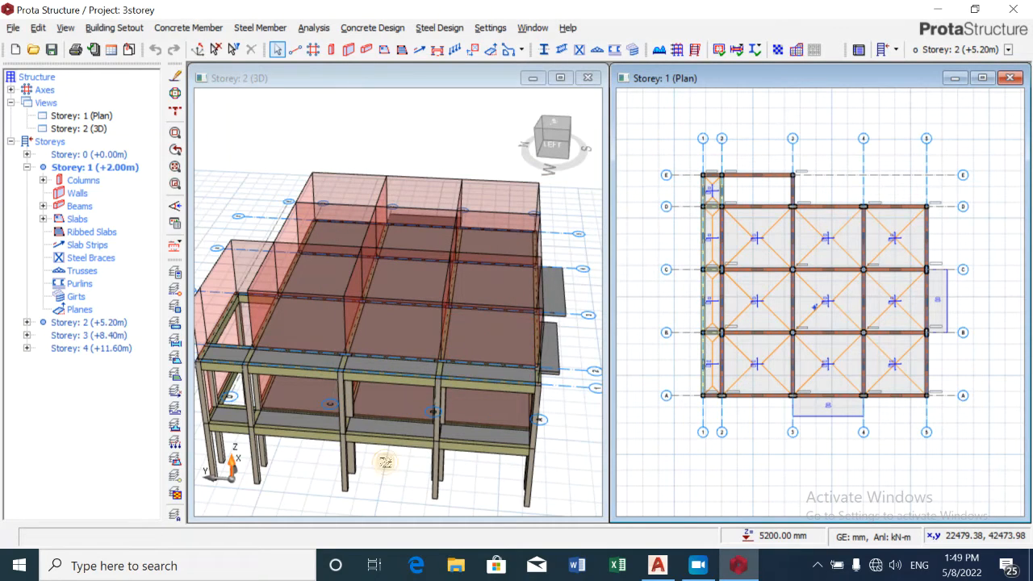
Step: Make Storey 1 the active storey and generate Storey 3 from source Storey 2 with all member types included
{"action": "mouse_move", "coordinate": [401, 455]}
{"action": "middle_mouse_down"}
{"action": "mouse_move", "coordinate": [464, 406]}
{"action": "mouse_move", "coordinate": [480, 377]}
{"action": "mouse_move", "coordinate": [473, 431]}
{"action": "mouse_move", "coordinate": [445, 449]}
{"action": "mouse_move", "coordinate": [380, 444]}
{"action": "middle_mouse_up"}
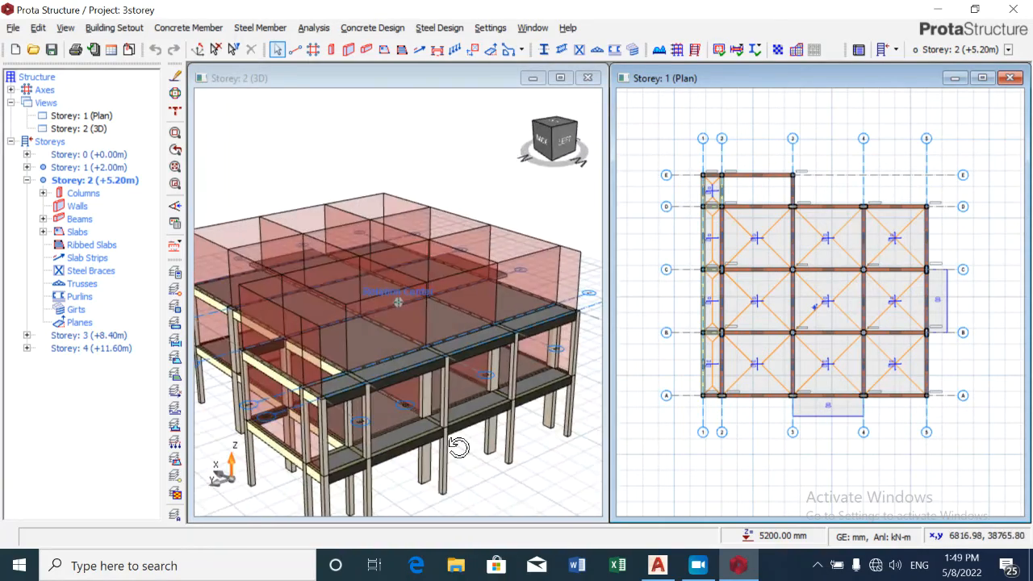
{"action": "mouse_move", "coordinate": [448, 459]}
{"action": "middle_mouse_down"}
{"action": "mouse_move", "coordinate": [398, 466]}
{"action": "mouse_move", "coordinate": [417, 473]}
{"action": "mouse_move", "coordinate": [392, 489]}
{"action": "mouse_move", "coordinate": [418, 475]}
{"action": "mouse_move", "coordinate": [422, 486]}
{"action": "mouse_move", "coordinate": [406, 468]}
{"action": "mouse_move", "coordinate": [439, 473]}
{"action": "mouse_move", "coordinate": [434, 498]}
{"action": "mouse_move", "coordinate": [418, 497]}
{"action": "mouse_move", "coordinate": [422, 489]}
{"action": "mouse_move", "coordinate": [394, 506]}
{"action": "mouse_move", "coordinate": [415, 473]}
{"action": "mouse_move", "coordinate": [434, 467]}
{"action": "middle_mouse_up"}
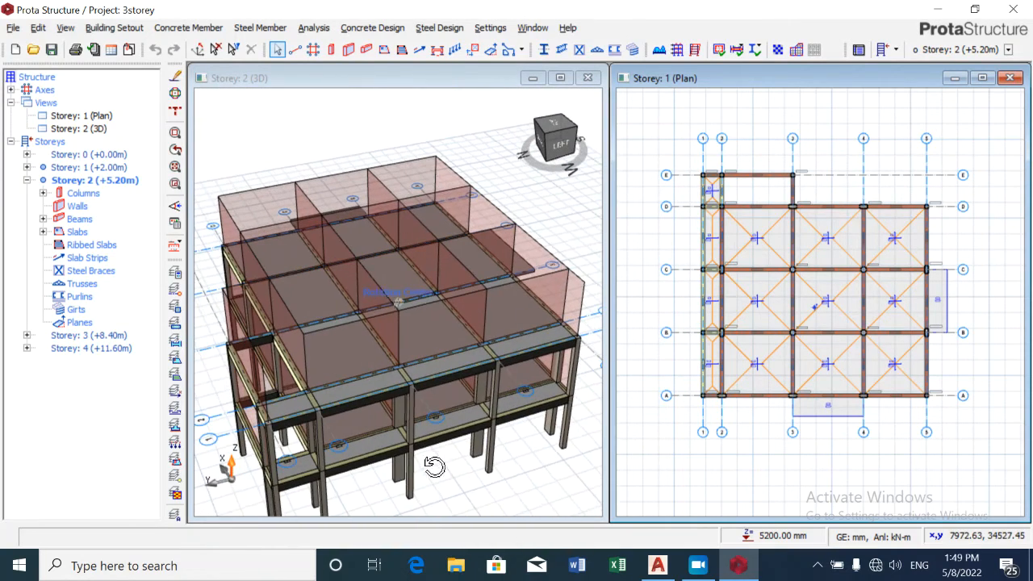
{"action": "left_click", "coordinate": [891, 50]}
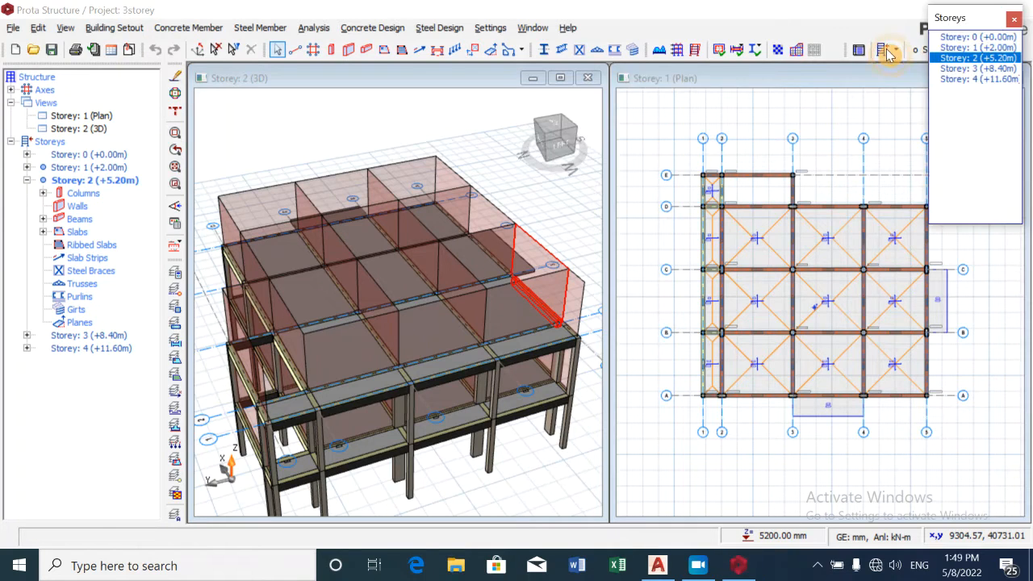
{"action": "left_click", "coordinate": [978, 47]}
{"action": "left_click", "coordinate": [1012, 20]}
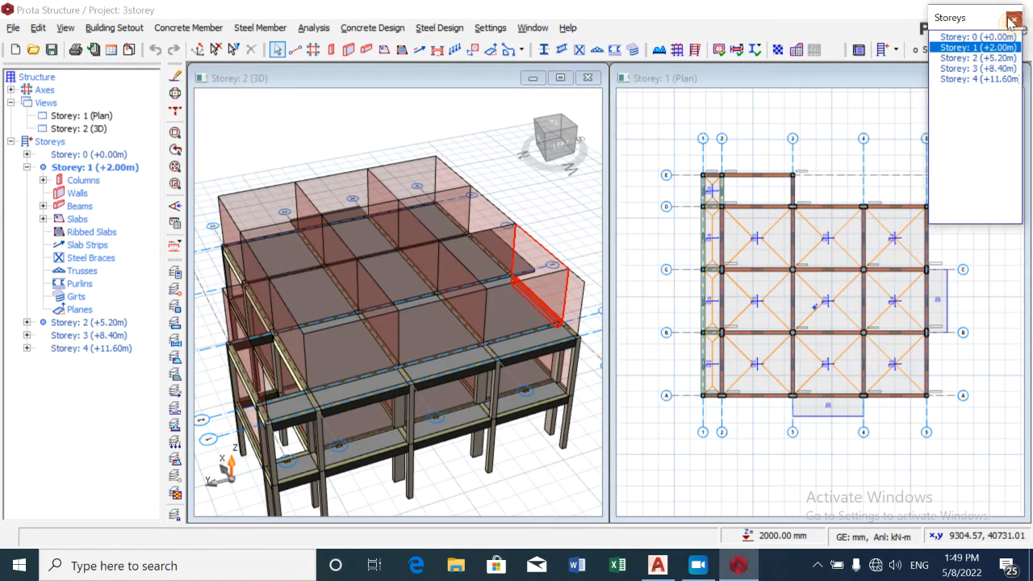
{"action": "left_click", "coordinate": [897, 50]}
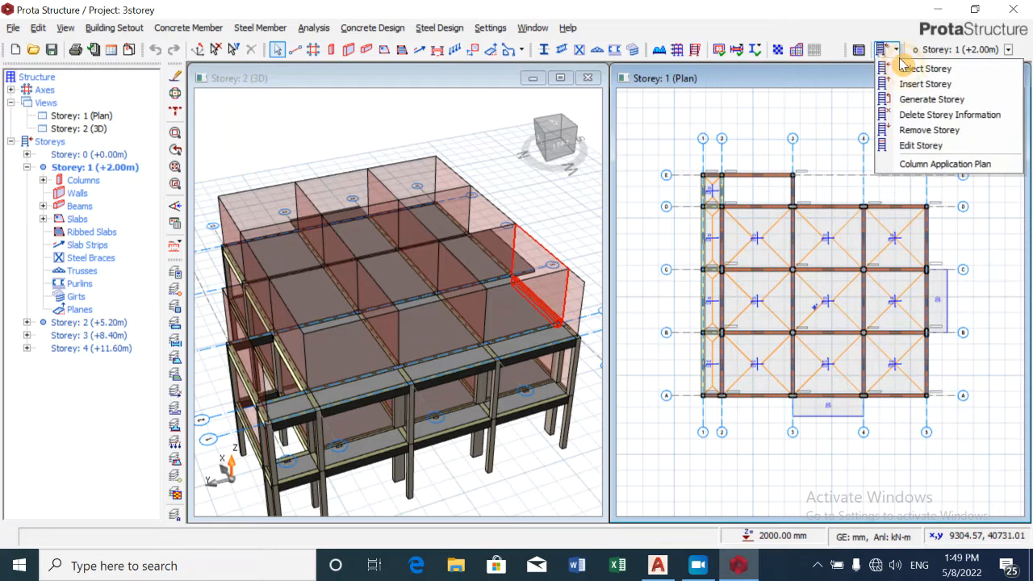
{"action": "left_click", "coordinate": [909, 103]}
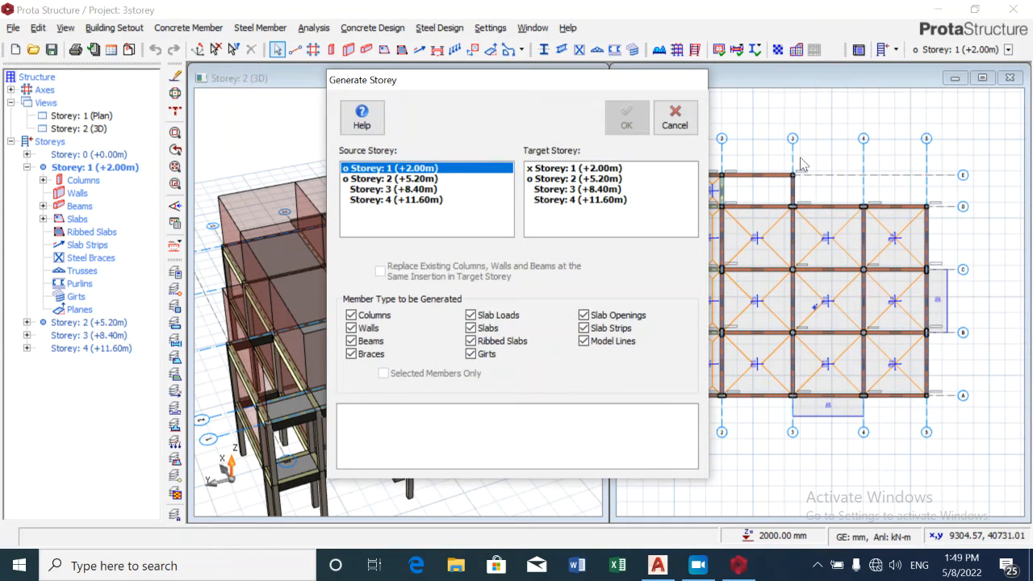
{"action": "left_click", "coordinate": [466, 182]}
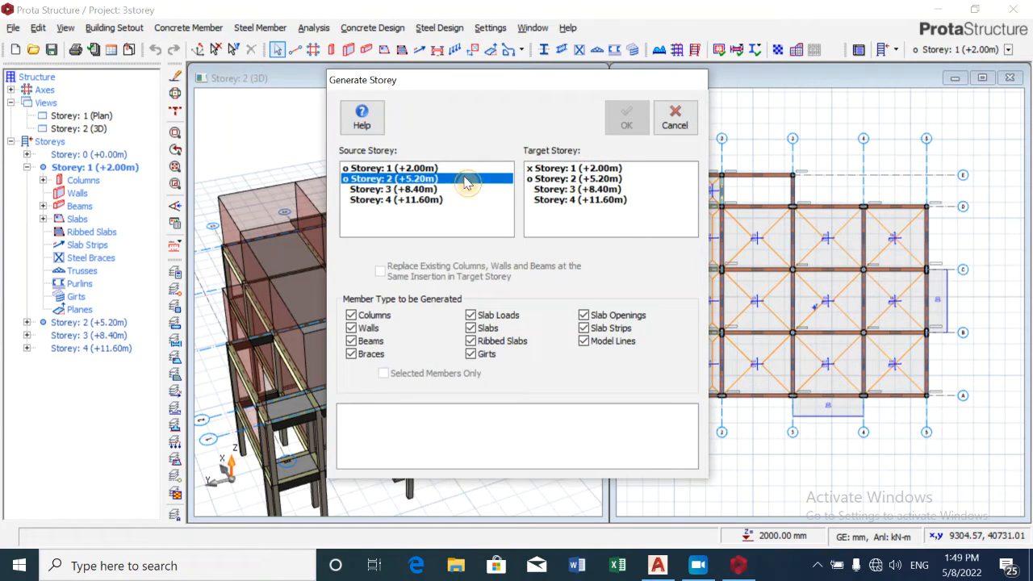
{"action": "left_click", "coordinate": [551, 190]}
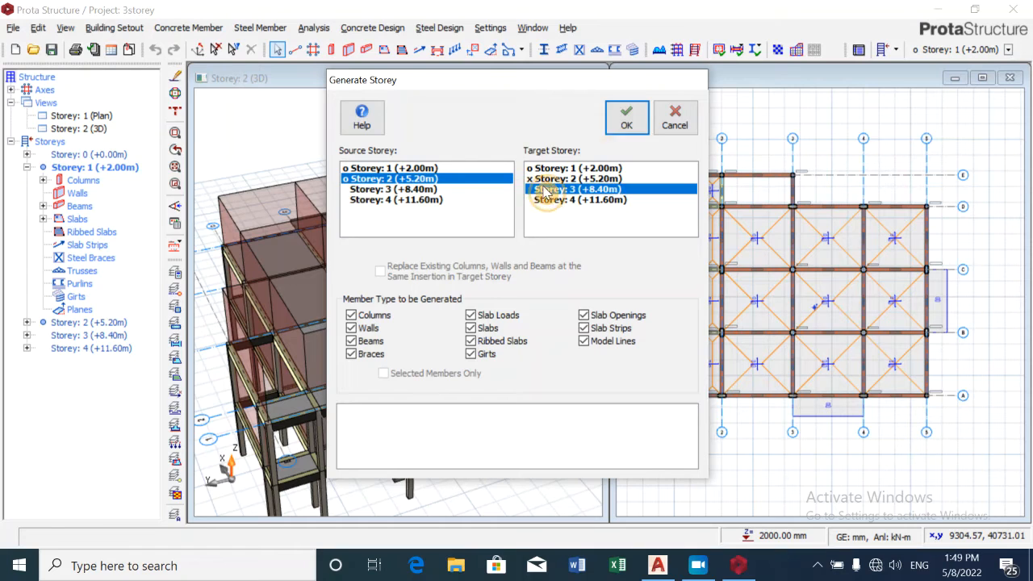
{"action": "left_click", "coordinate": [628, 121]}
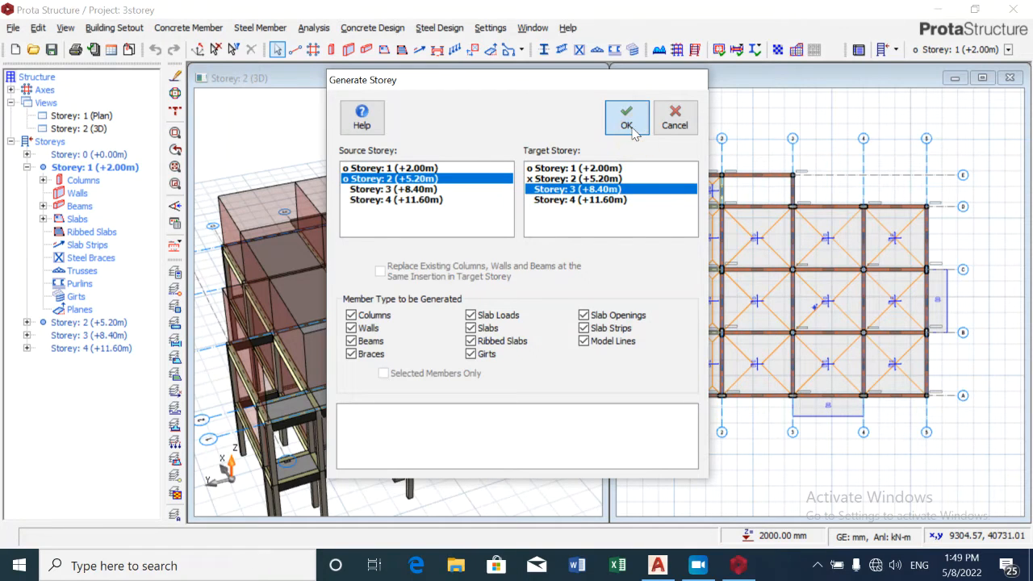
Step: Generate Storey 4 from source Storey 3 with all member types included, and finish the storey generation
{"action": "left_click", "coordinate": [428, 191]}
{"action": "left_click", "coordinate": [579, 200]}
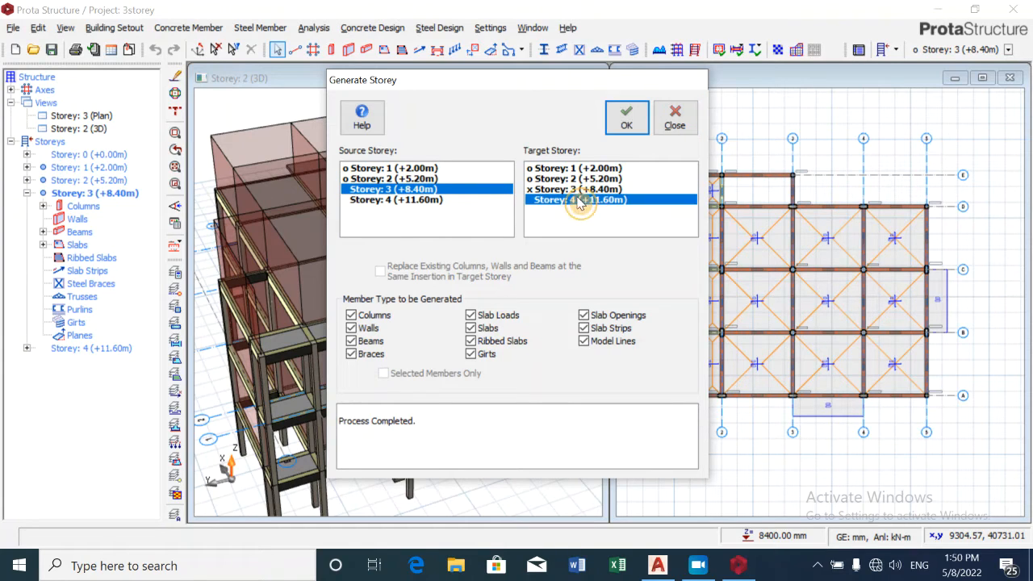
{"action": "left_click", "coordinate": [627, 121]}
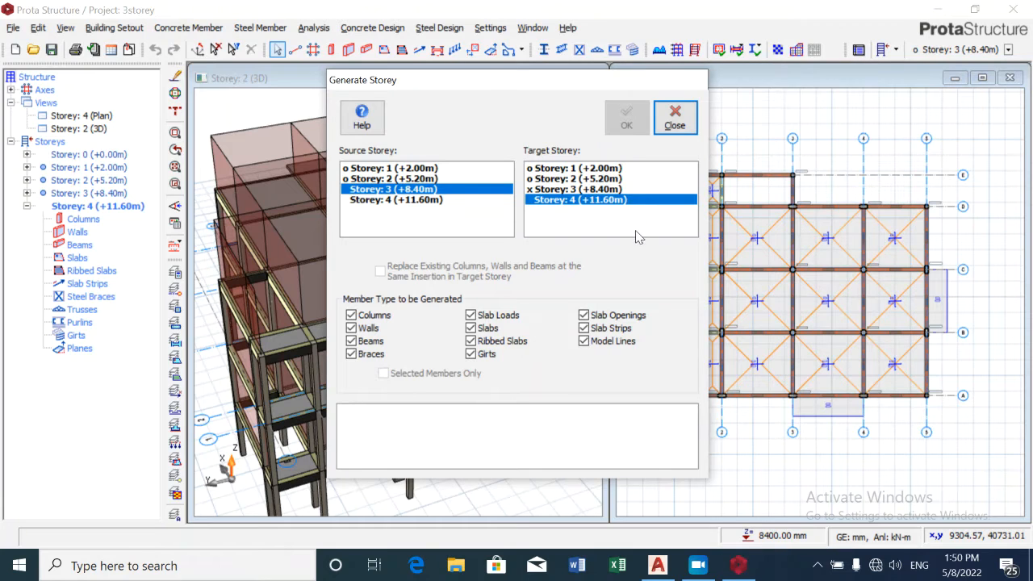
{"action": "left_click", "coordinate": [675, 119]}
{"action": "scroll", "coordinate": [565, 257], "scroll_direction": "down", "scroll_amount": 2}
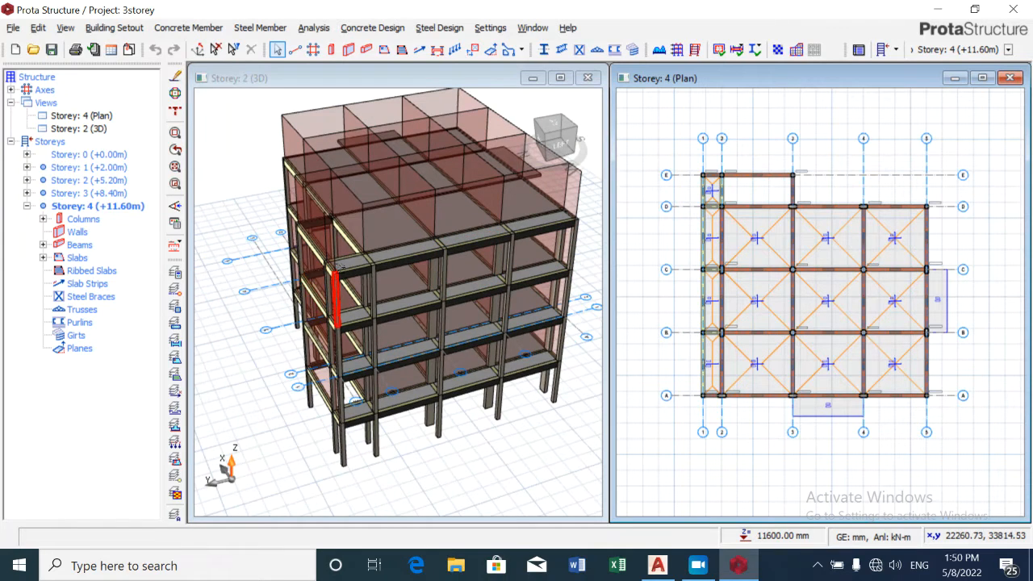
Step: Delete the wall loads from all Storey 4 beams and clear the selection
{"action": "left_click", "coordinate": [175, 246]}
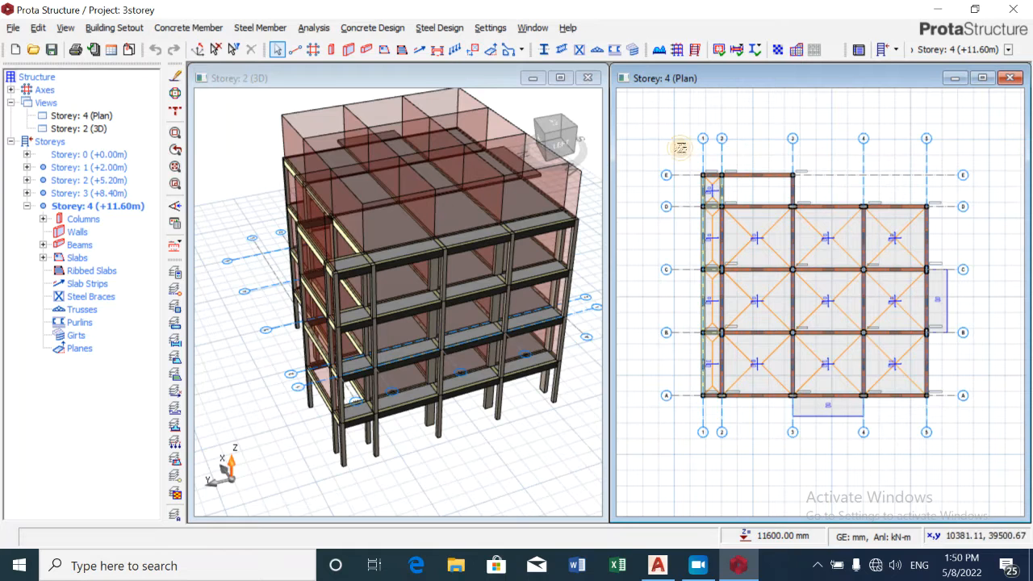
{"action": "left_click_drag", "start_coordinate": [680, 147], "coordinate": [949, 413]}
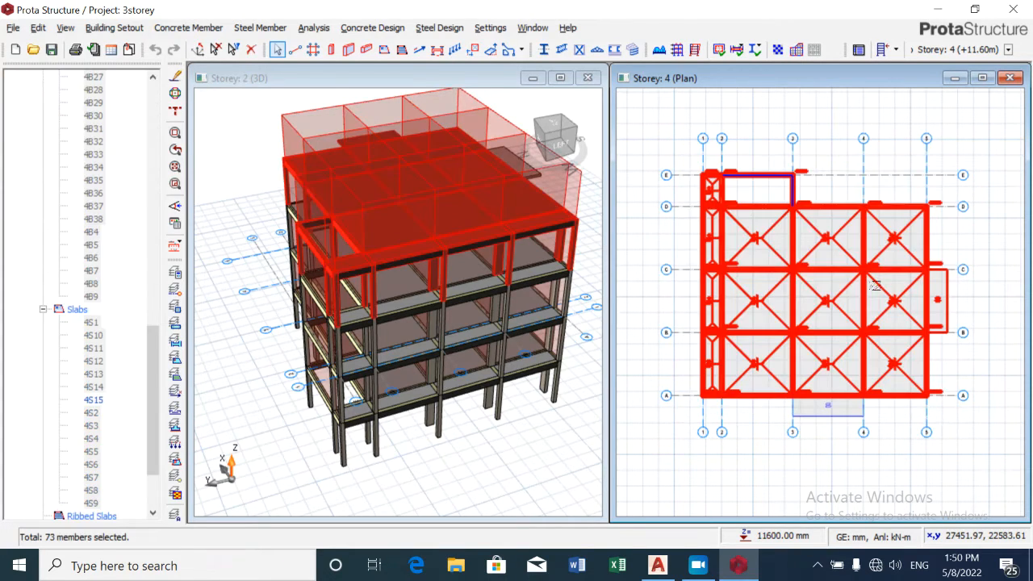
{"action": "right_click", "coordinate": [836, 194]}
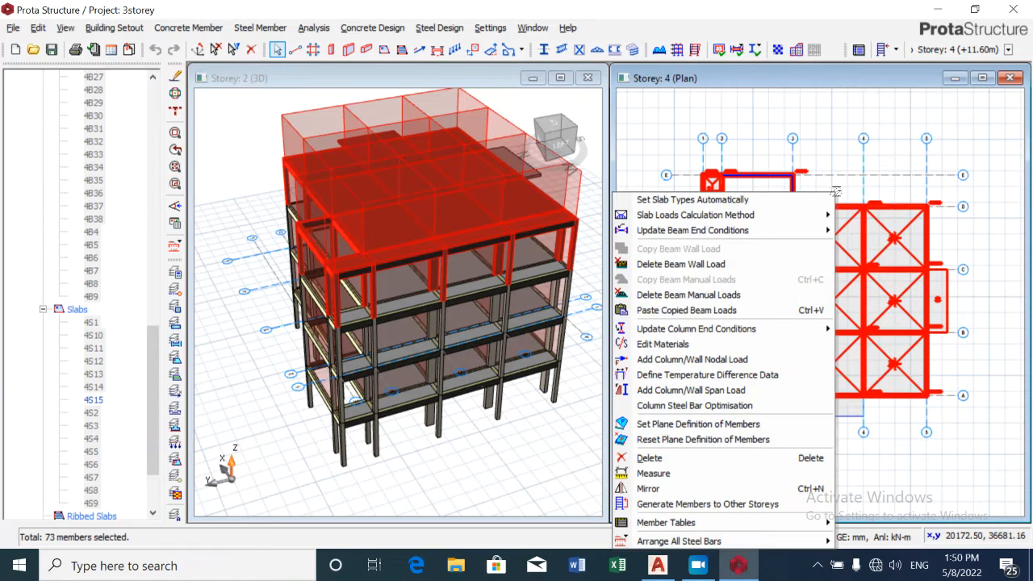
{"action": "left_click", "coordinate": [682, 265]}
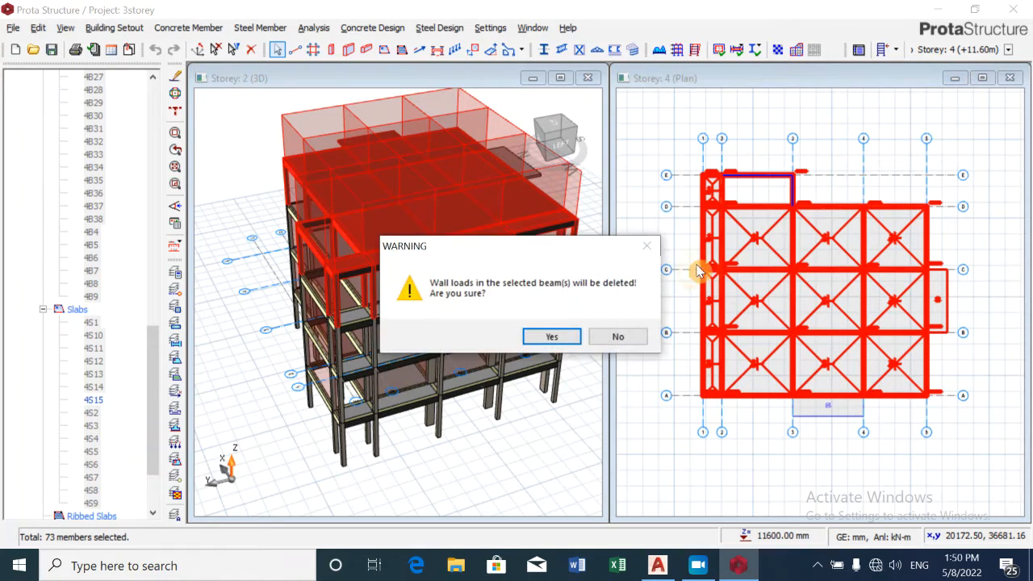
{"action": "left_click", "coordinate": [565, 339]}
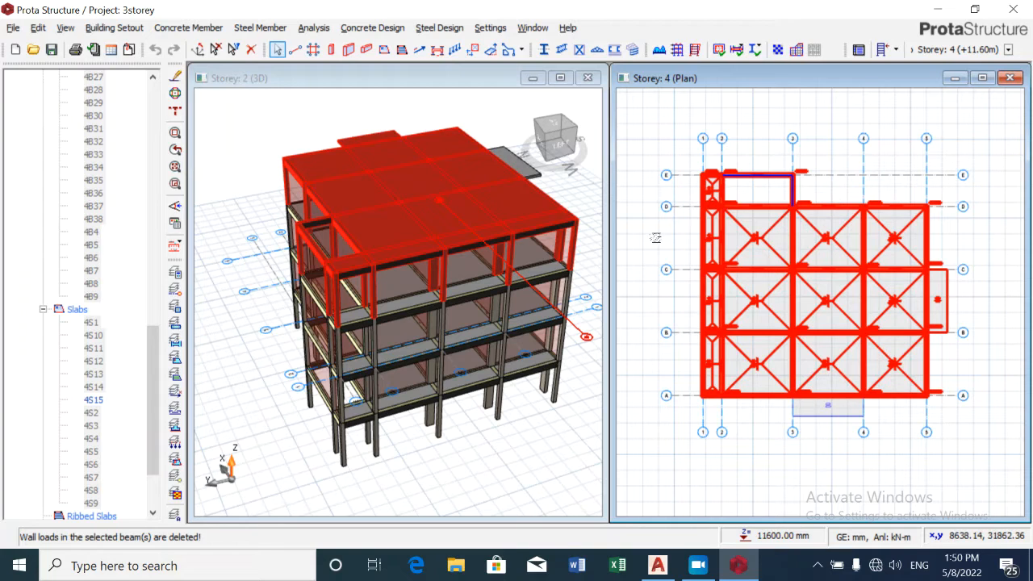
{"action": "scroll", "coordinate": [488, 430], "scroll_direction": "down", "scroll_amount": 2}
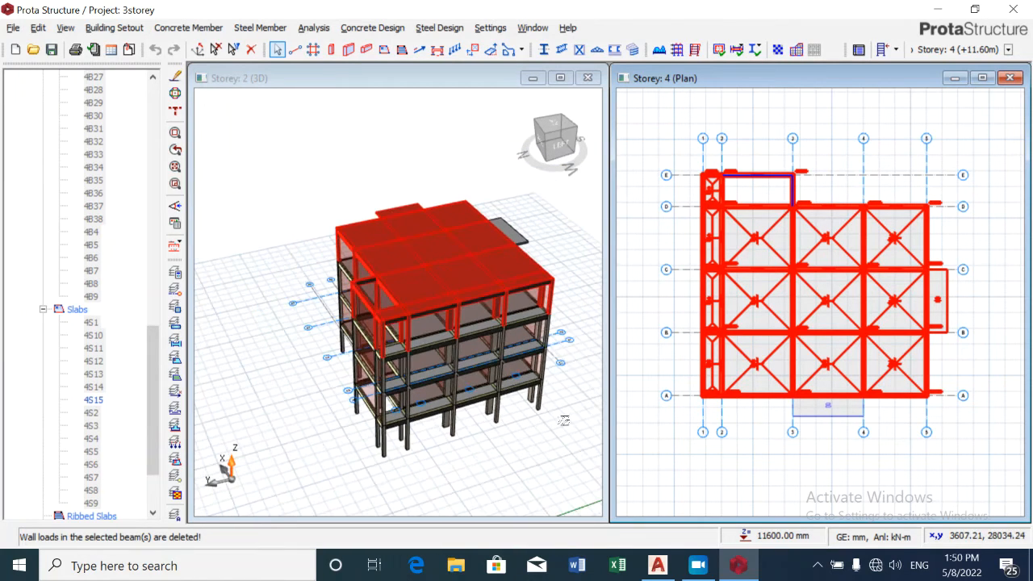
{"action": "left_click", "coordinate": [652, 350]}
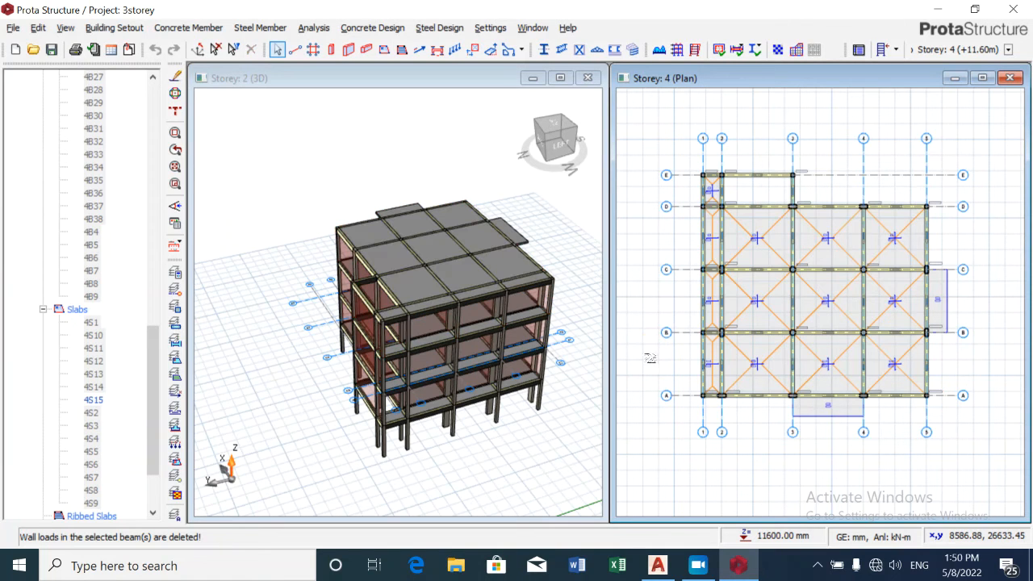
Step: Delete the Storey 4 slab between axes 1–2 and D–E
{"action": "left_click_drag", "start_coordinate": [523, 430], "coordinate": [426, 469]}
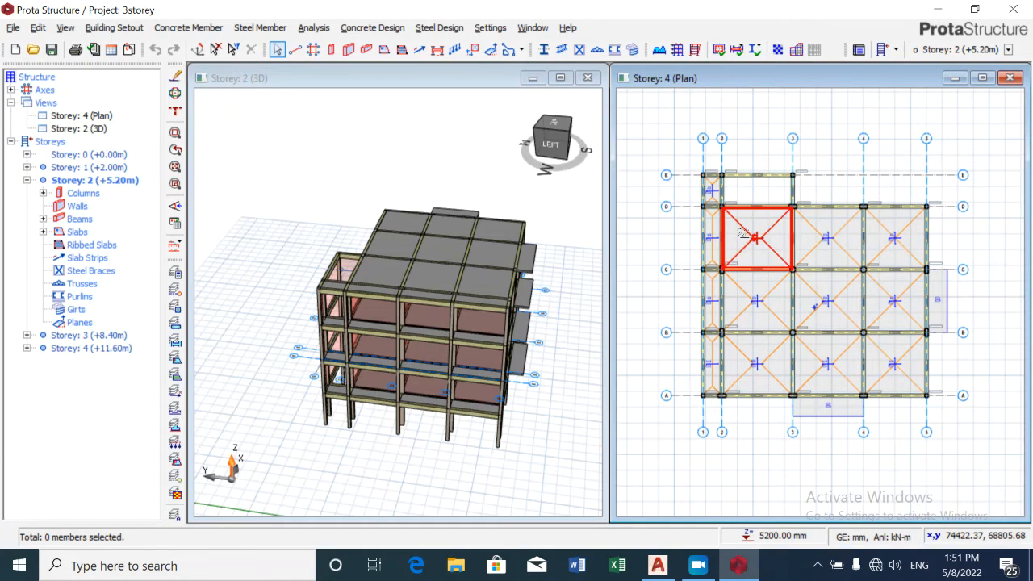
{"action": "scroll", "coordinate": [740, 233], "scroll_direction": "up", "scroll_amount": 2}
{"action": "scroll", "coordinate": [742, 235], "scroll_direction": "down", "scroll_amount": 1}
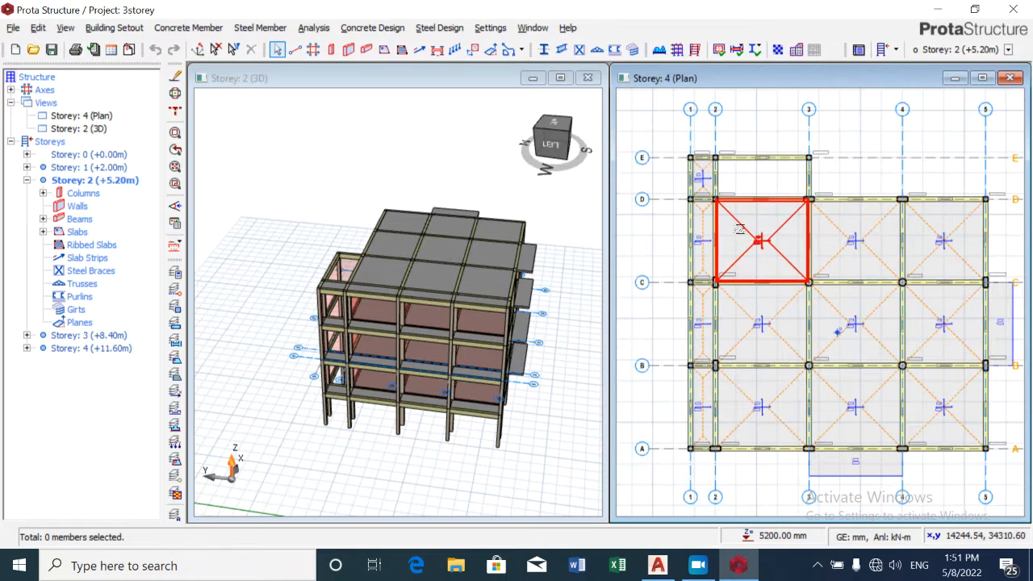
{"action": "mouse_move", "coordinate": [760, 284]}
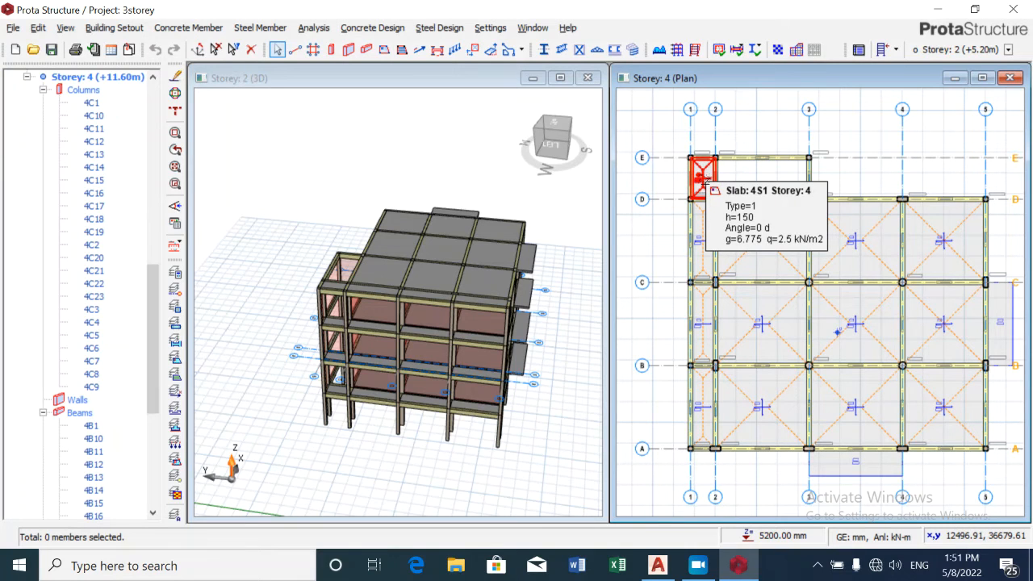
{"action": "left_click", "coordinate": [705, 182]}
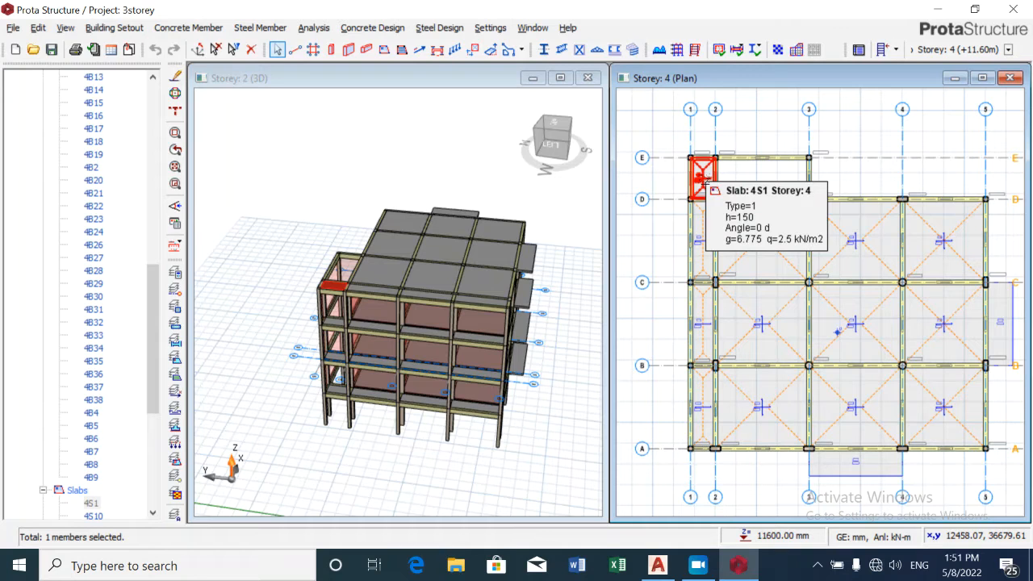
{"action": "key", "text": "Delete"}
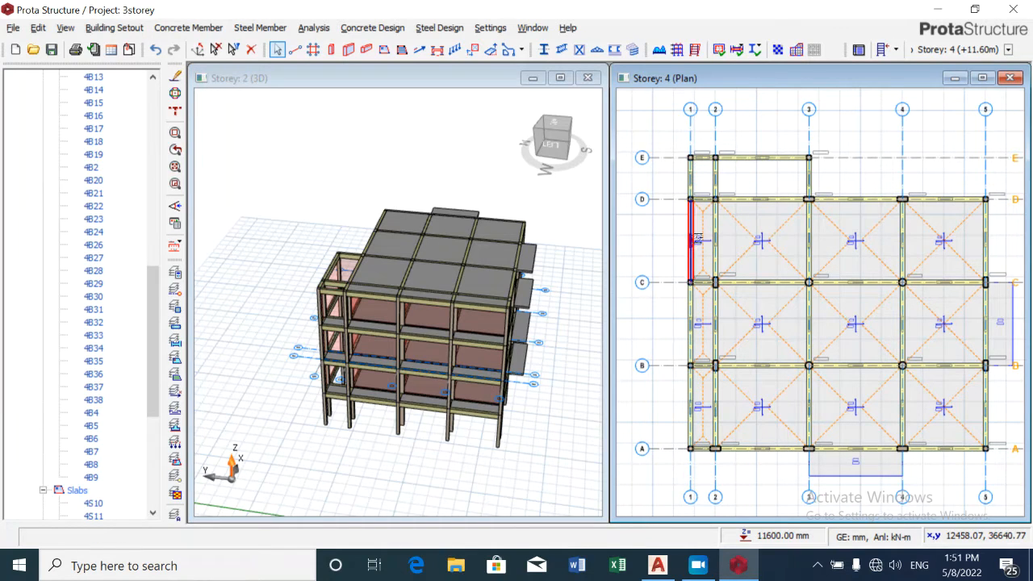
Step: Delete the twelve Storey 4 slabs filling the bays between axes 1–5 and A–D, keeping the cantilever slabs
{"action": "left_click", "coordinate": [702, 241]}
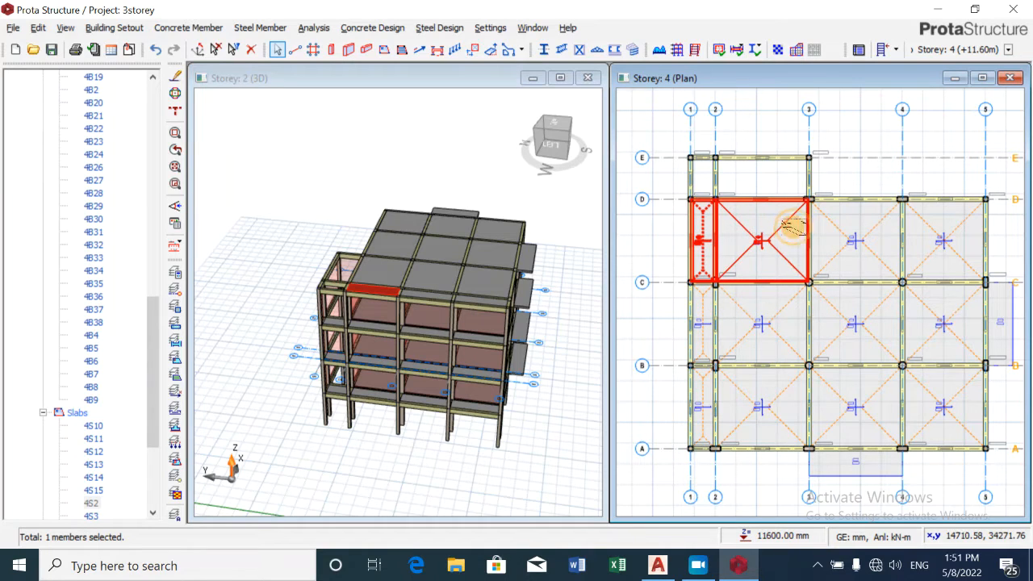
{"action": "left_click", "coordinate": [928, 235]}
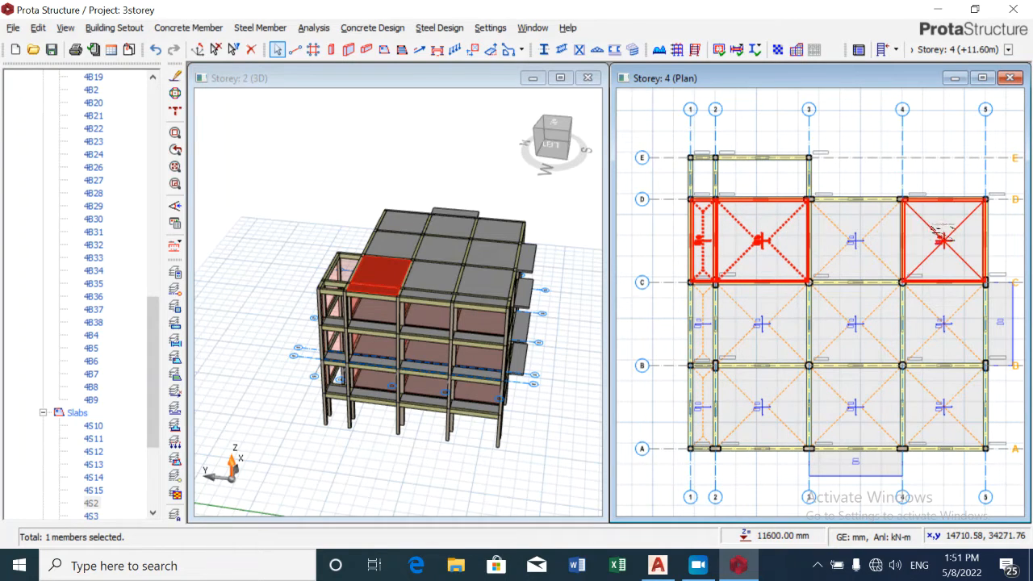
{"action": "left_click", "coordinate": [879, 235]}
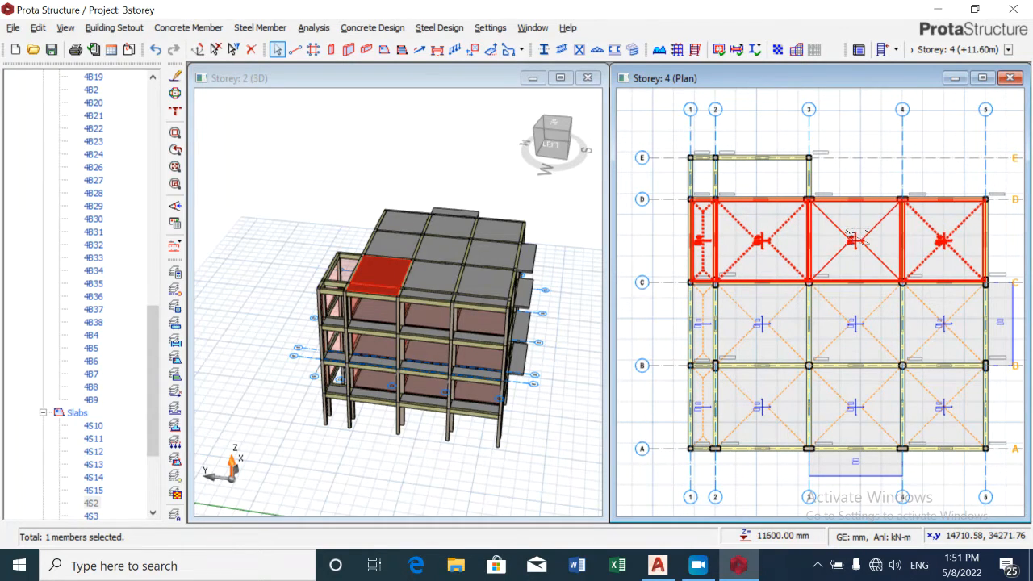
{"action": "left_click", "coordinate": [746, 330]}
{"action": "left_click", "coordinate": [703, 322]}
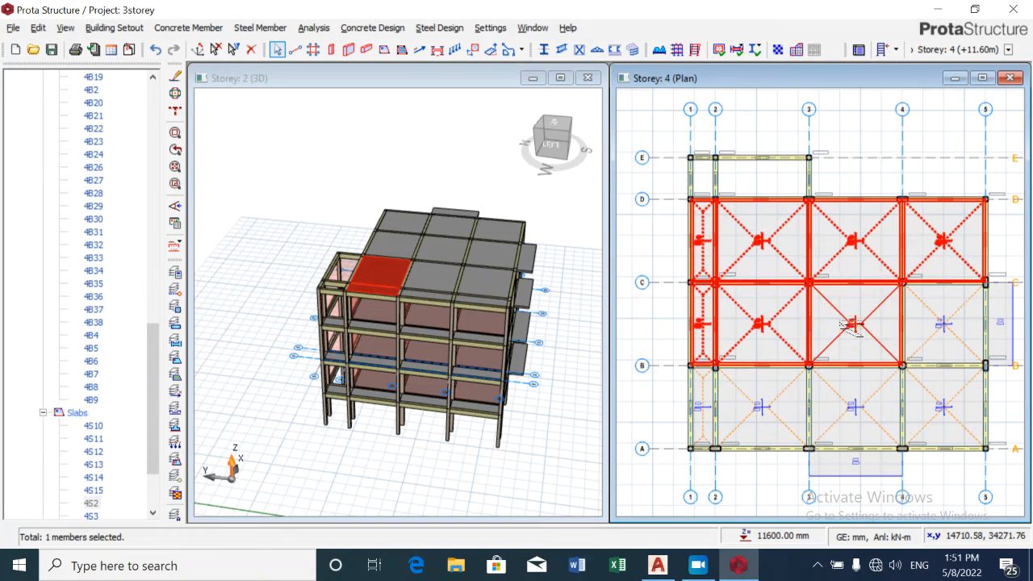
{"action": "left_click", "coordinate": [907, 315]}
{"action": "left_click", "coordinate": [935, 322]}
{"action": "left_click", "coordinate": [942, 398]}
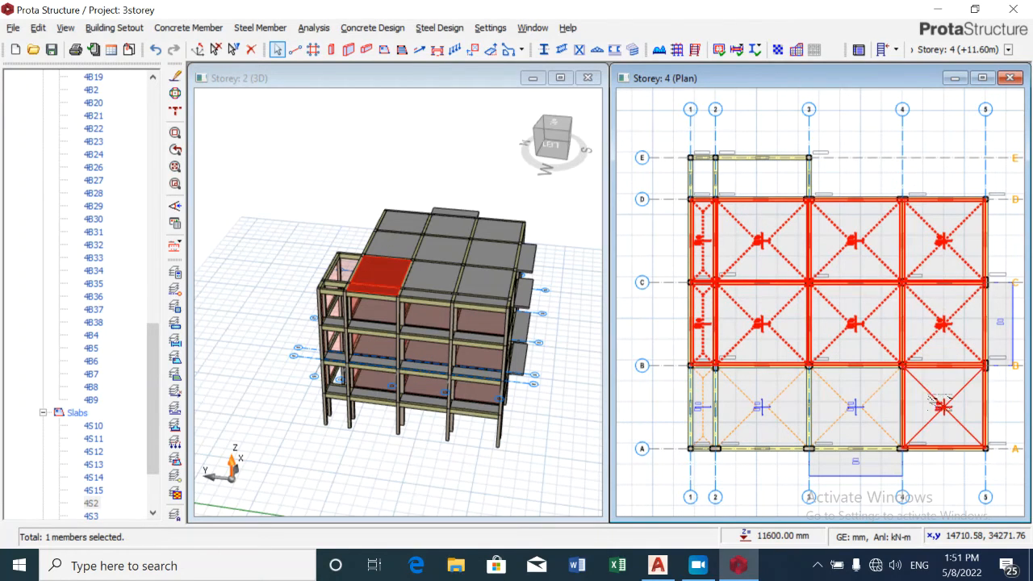
{"action": "left_click", "coordinate": [885, 415]}
{"action": "left_click", "coordinate": [774, 412]}
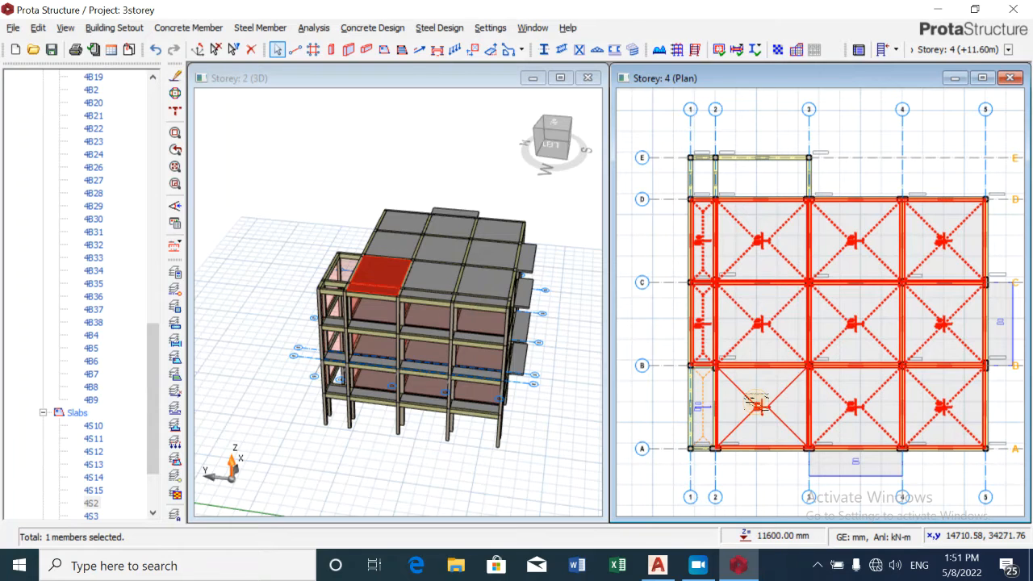
{"action": "left_click", "coordinate": [704, 408]}
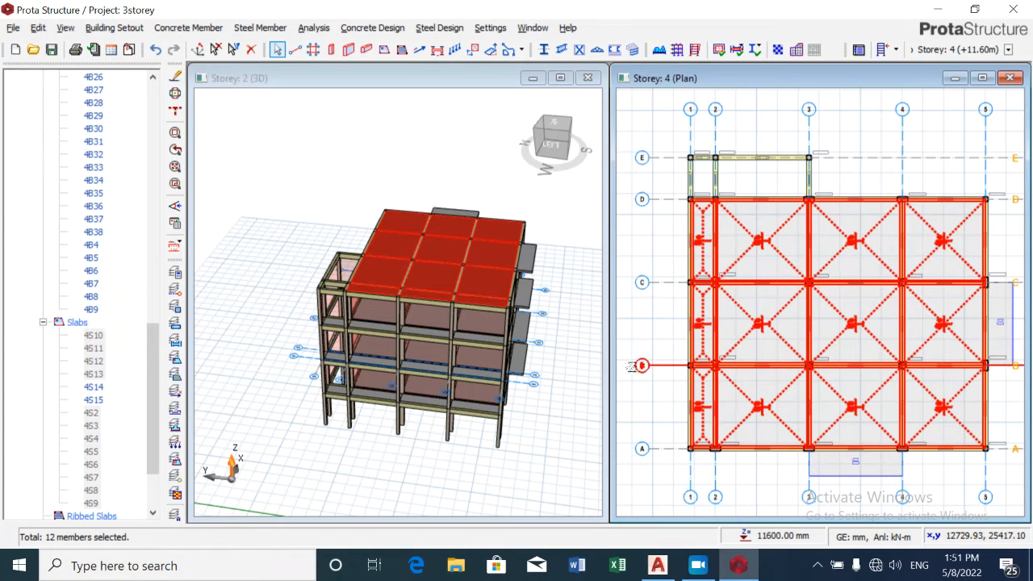
{"action": "key", "text": "Delete"}
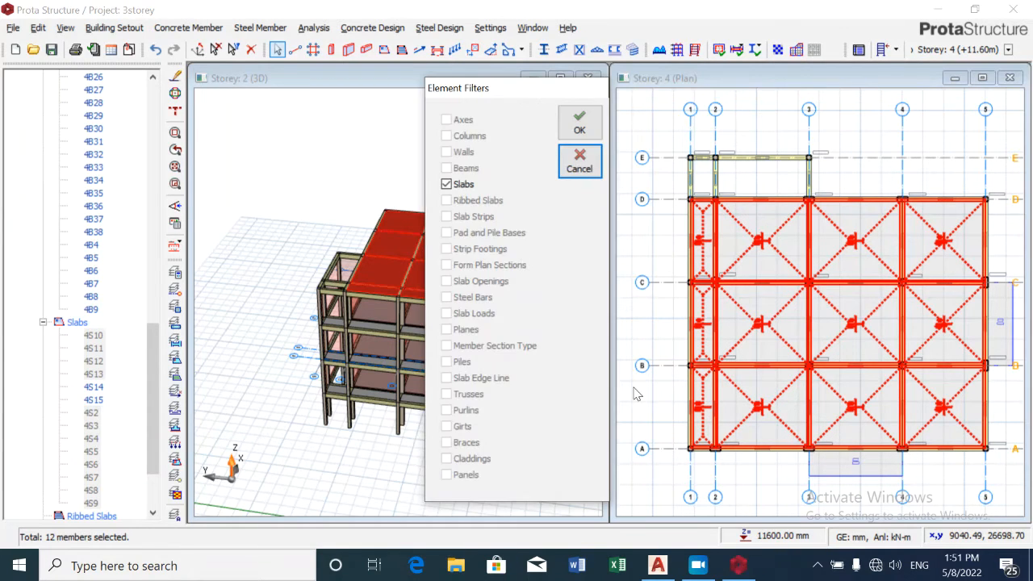
{"action": "left_click", "coordinate": [579, 123]}
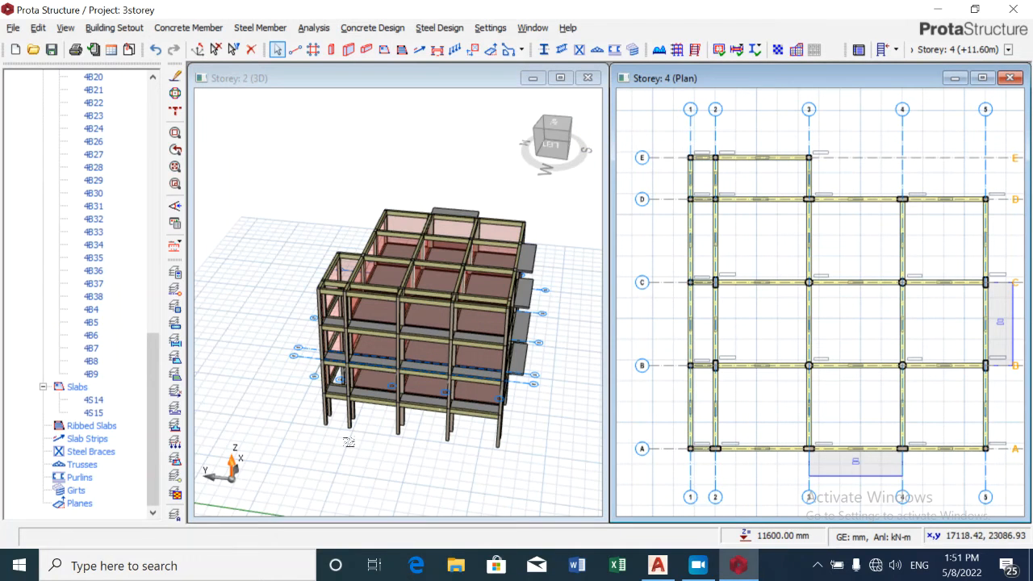
Step: Delete the Storey 1 cantilever slab projecting beyond axis 5 between axes B and C
{"action": "middle_click_drag", "start_coordinate": [392, 461], "coordinate": [346, 477]}
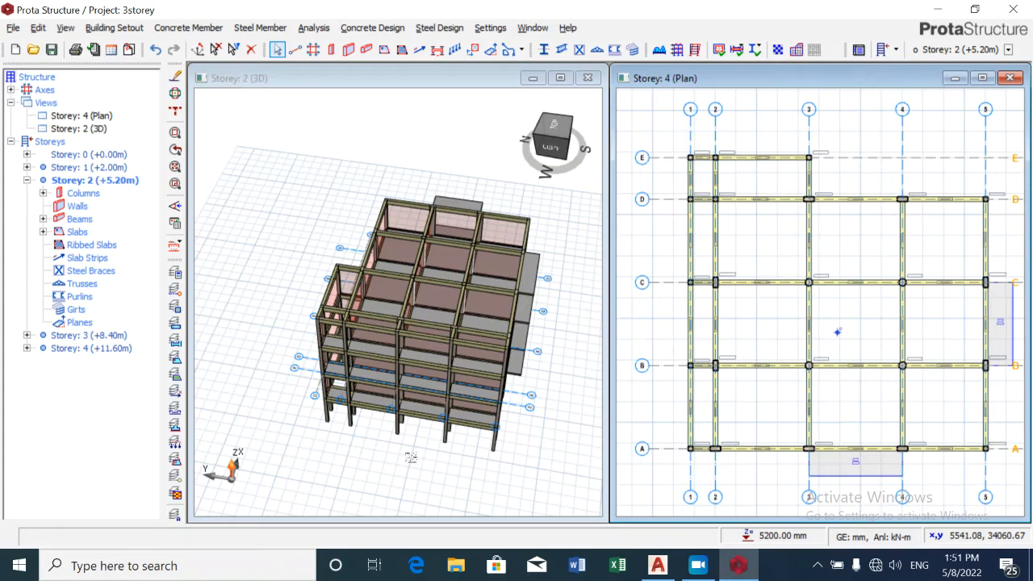
{"action": "middle_click_drag", "start_coordinate": [409, 456], "coordinate": [346, 406]}
{"action": "middle_click_drag", "start_coordinate": [283, 370], "coordinate": [589, 402]}
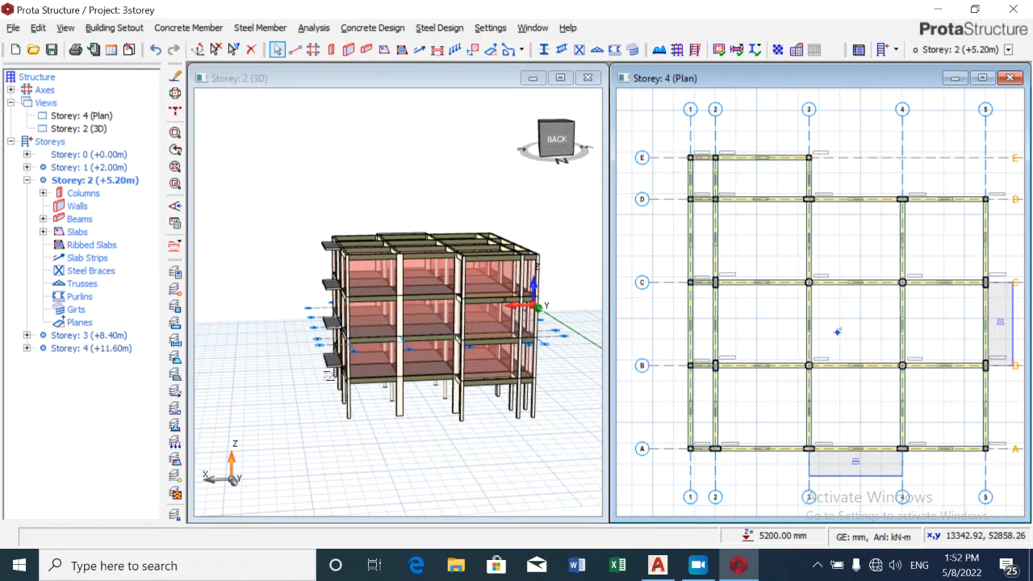
{"action": "middle_click_drag", "start_coordinate": [320, 380], "coordinate": [361, 380]}
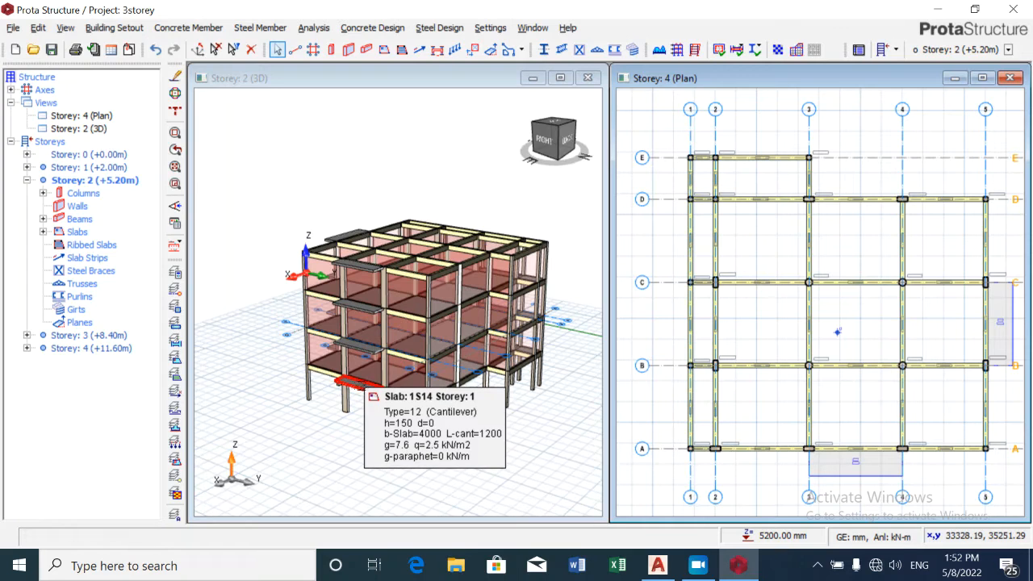
{"action": "left_click", "coordinate": [360, 386]}
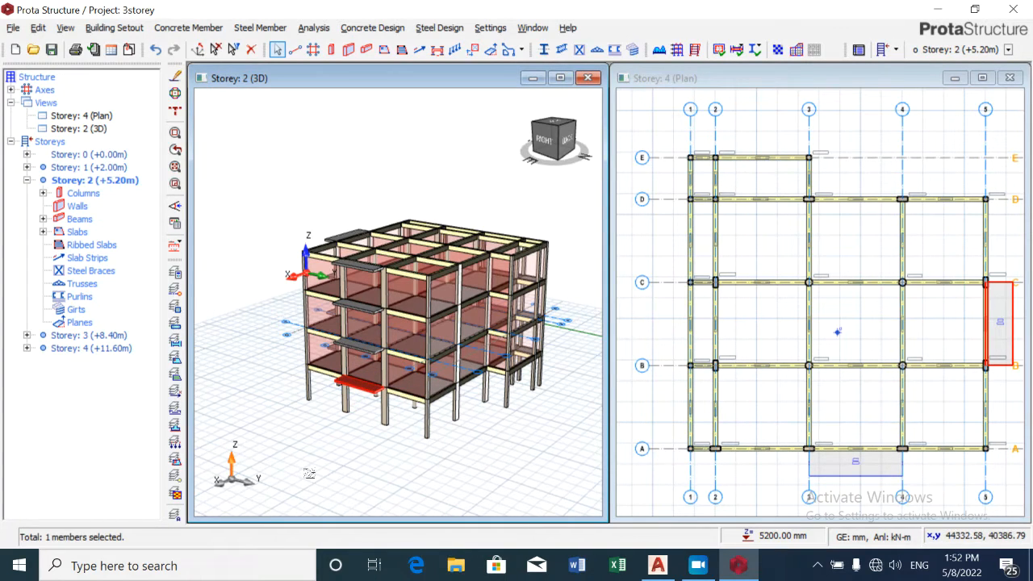
{"action": "key", "text": "Escape"}
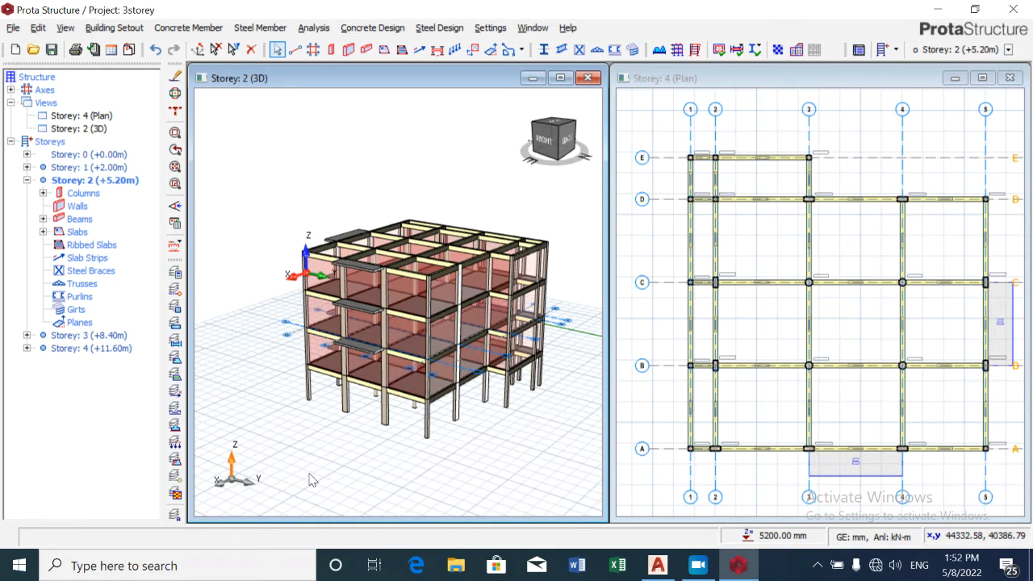
Step: Delete the Storey 1 cantilever slab projecting beyond axis A between axes 3 and 4
{"action": "middle_click_drag", "start_coordinate": [318, 459], "coordinate": [456, 467]}
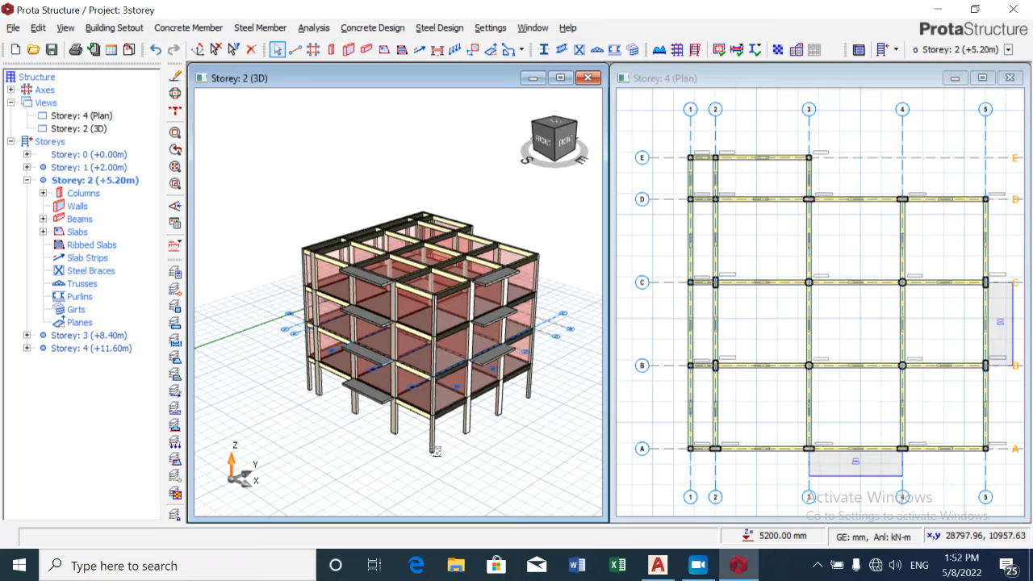
{"action": "left_click", "coordinate": [369, 391]}
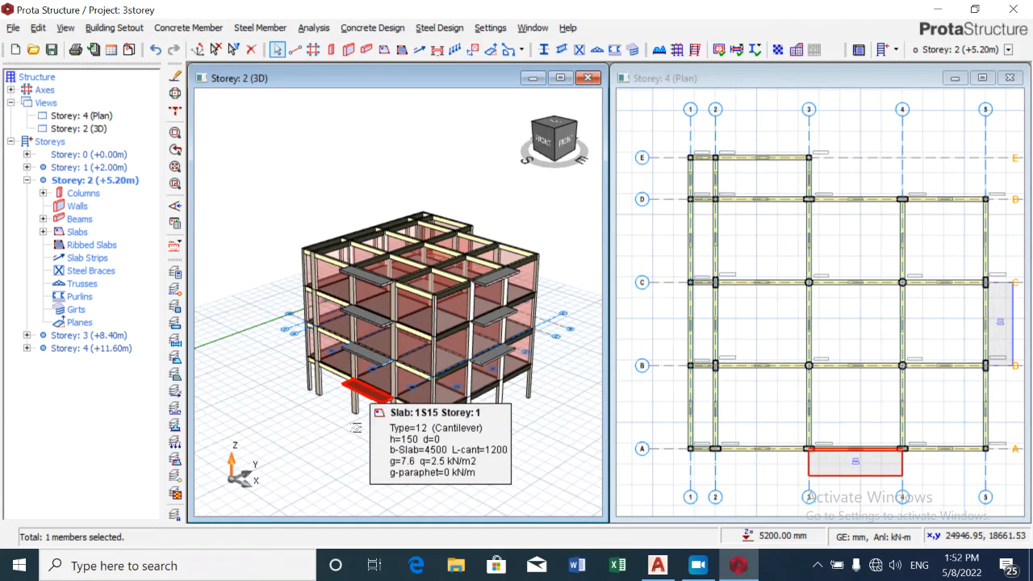
{"action": "left_click", "coordinate": [335, 475]}
{"action": "middle_click_drag", "start_coordinate": [326, 440], "coordinate": [262, 423]}
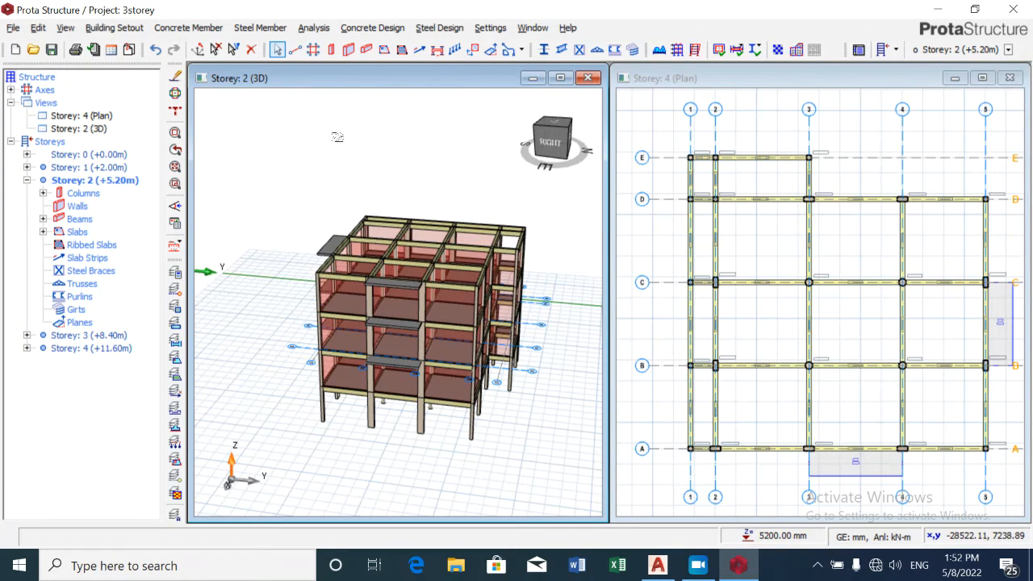
Step: Edit the default materials in Building Analysis and set the concrete columns to grade C25/30
{"action": "left_click", "coordinate": [315, 29]}
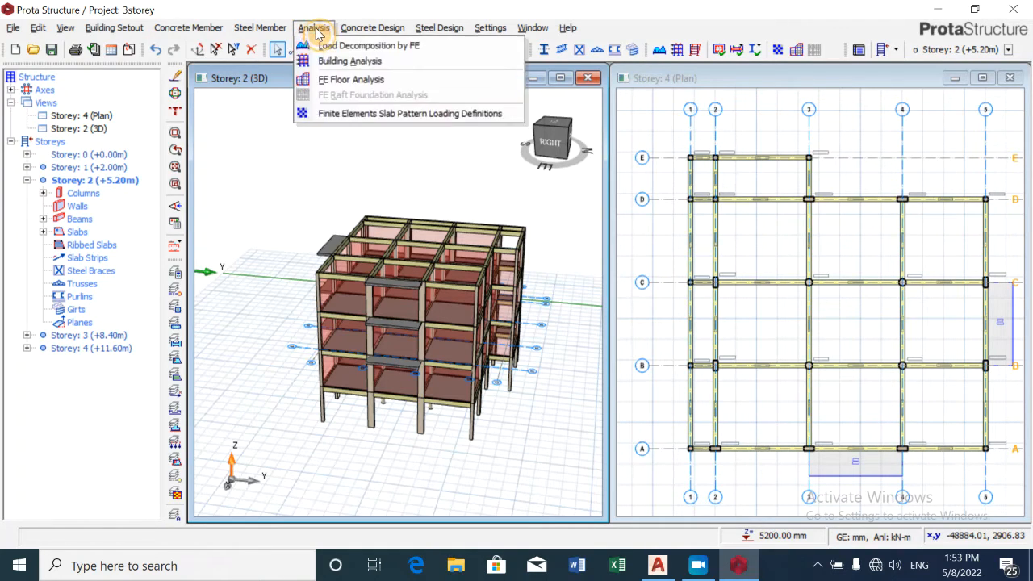
{"action": "left_click", "coordinate": [330, 63]}
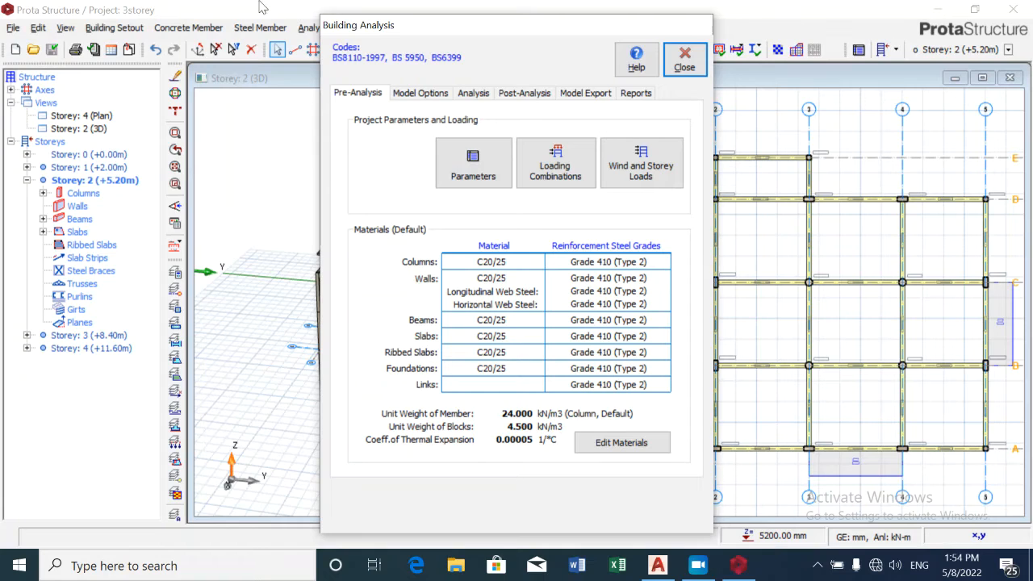
{"action": "left_click", "coordinate": [640, 451]}
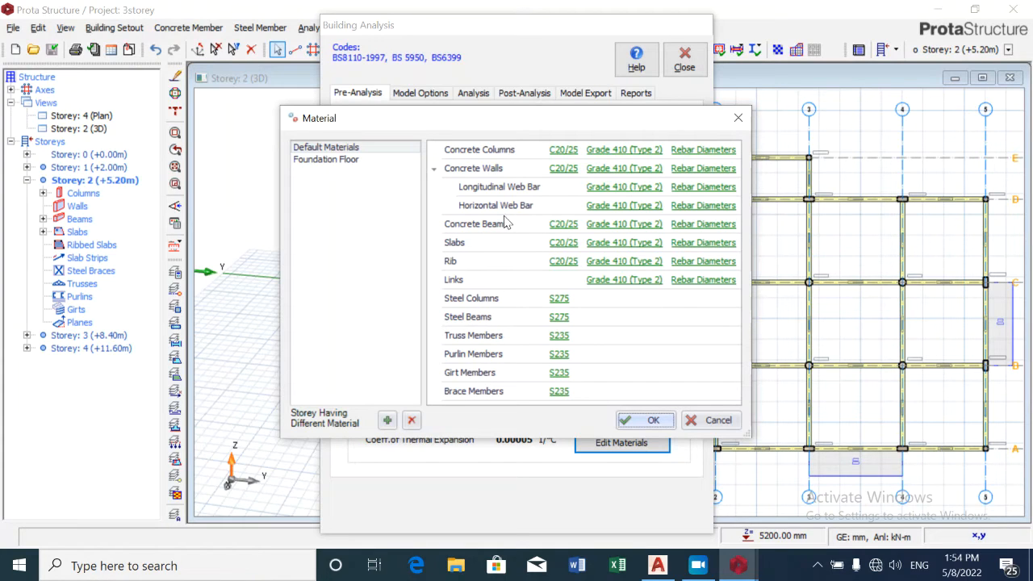
{"action": "left_click", "coordinate": [556, 153]}
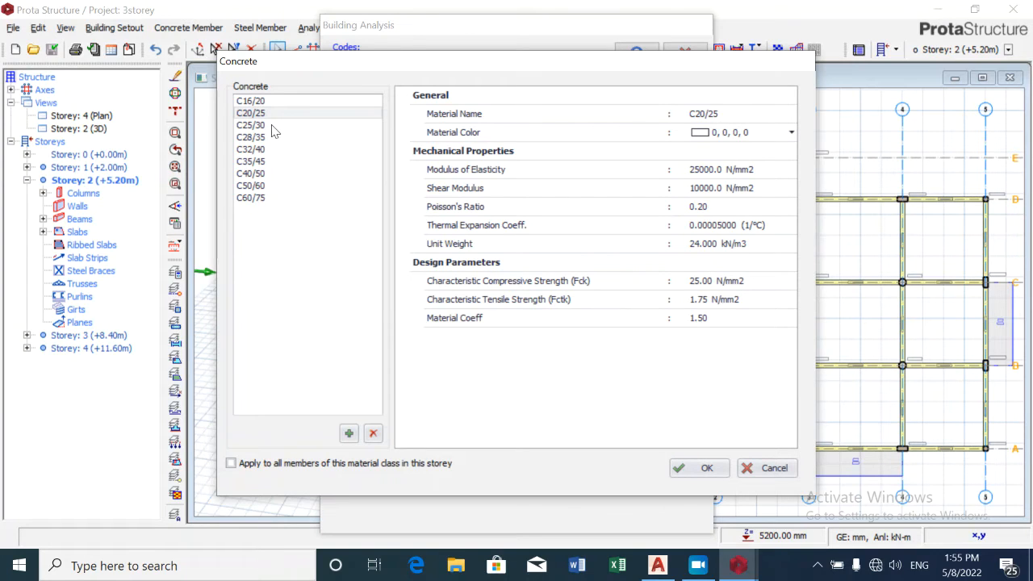
{"action": "left_click", "coordinate": [275, 126]}
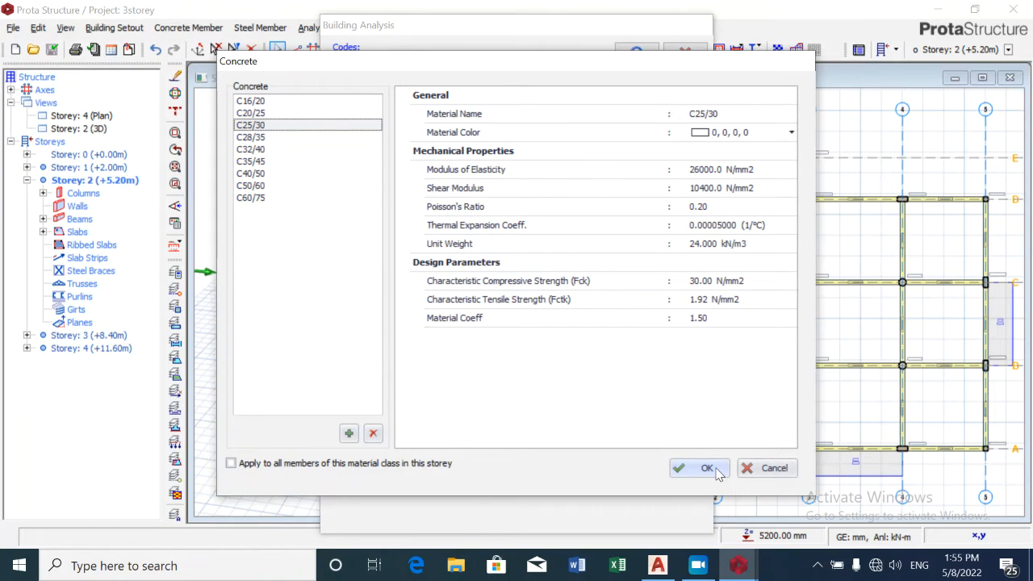
{"action": "left_click", "coordinate": [706, 469]}
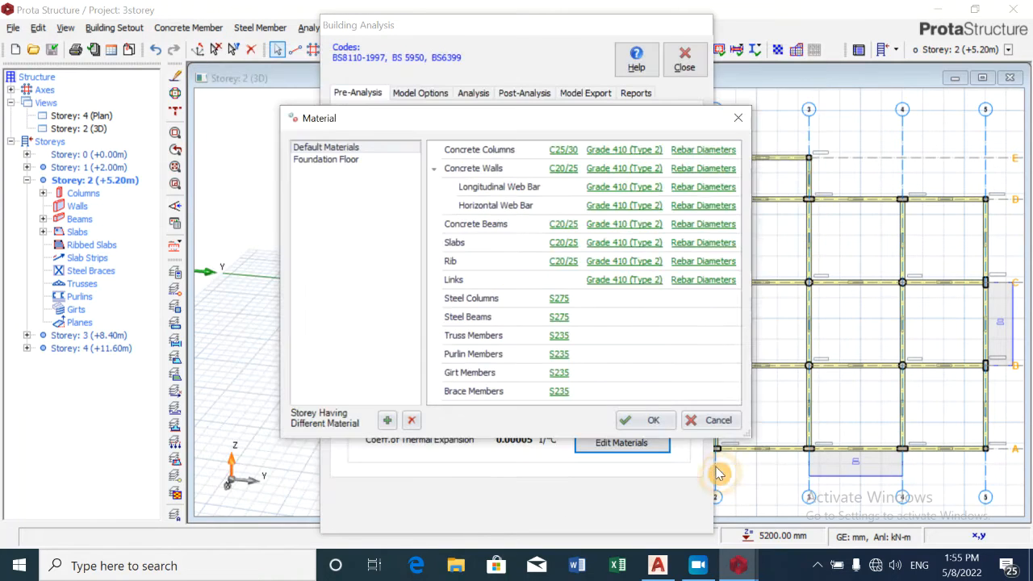
Step: Set the default concrete grade of the concrete walls and concrete beams to C25/30
{"action": "left_click", "coordinate": [569, 168]}
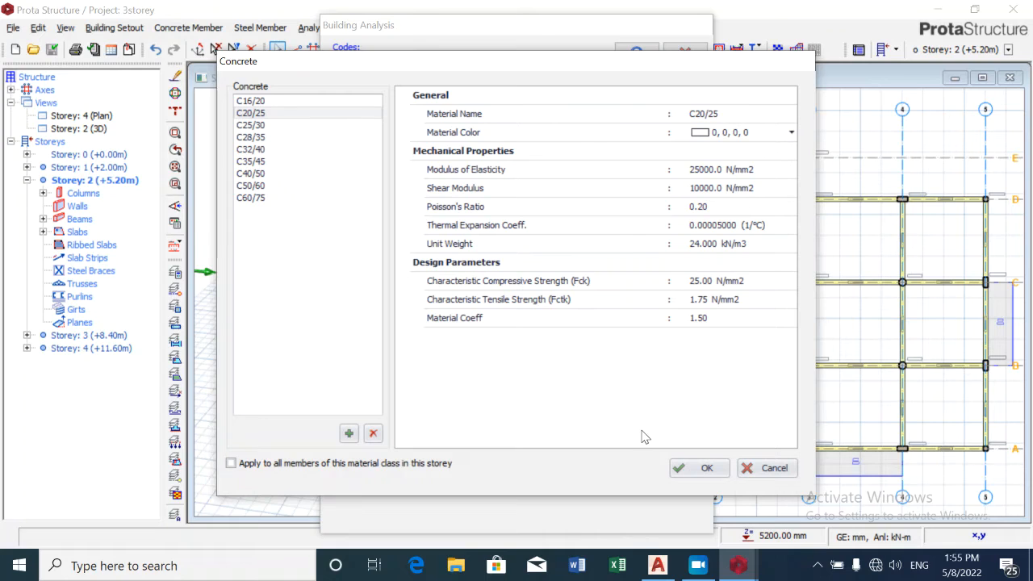
{"action": "left_click", "coordinate": [262, 127]}
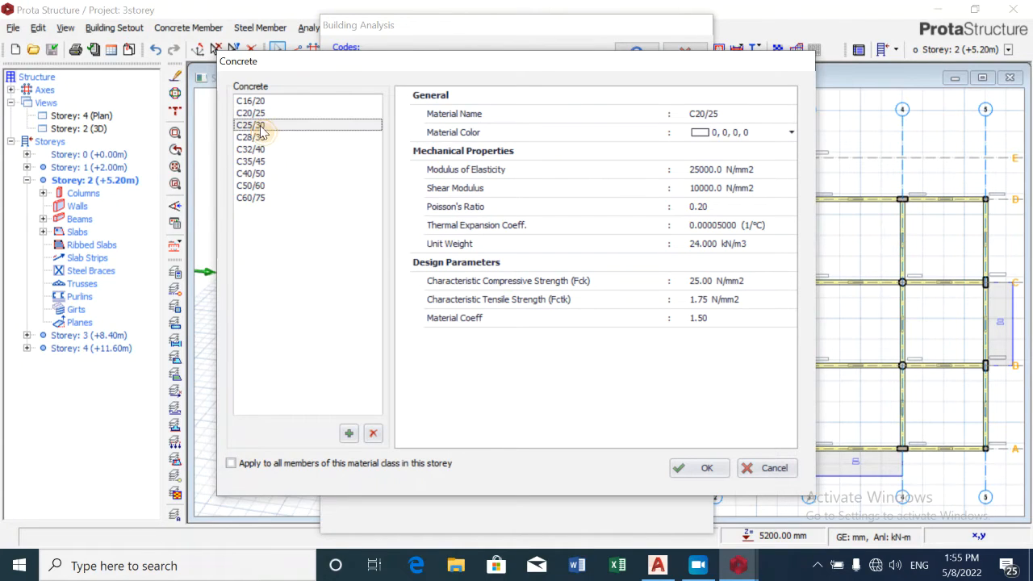
{"action": "left_click", "coordinate": [702, 470]}
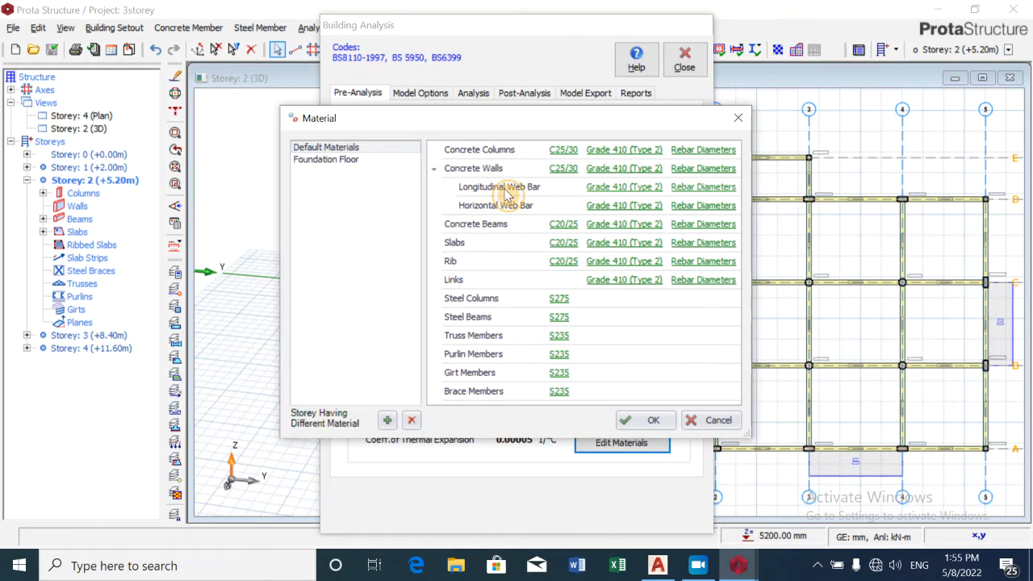
{"action": "left_click", "coordinate": [566, 228]}
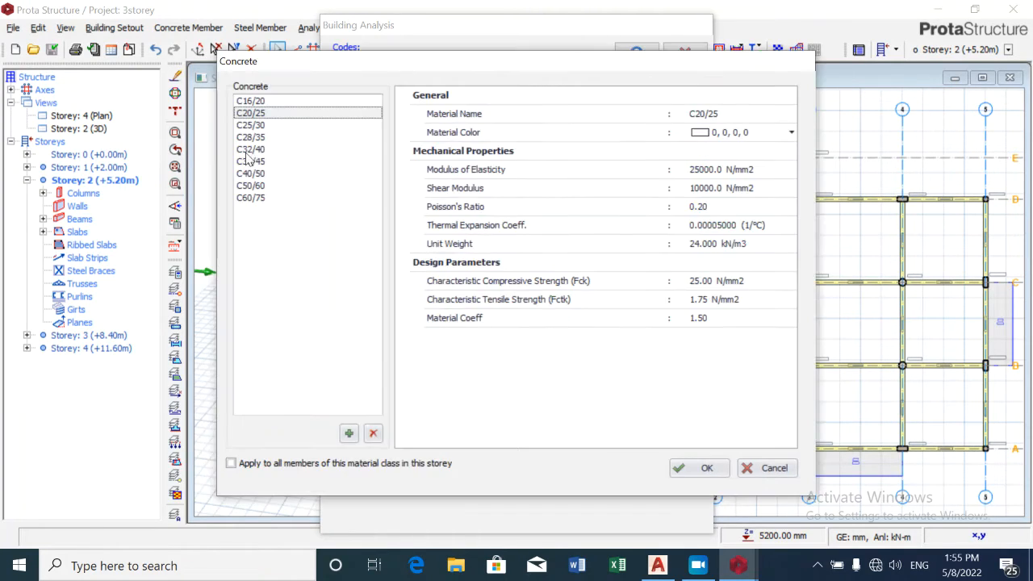
{"action": "left_click", "coordinate": [263, 126]}
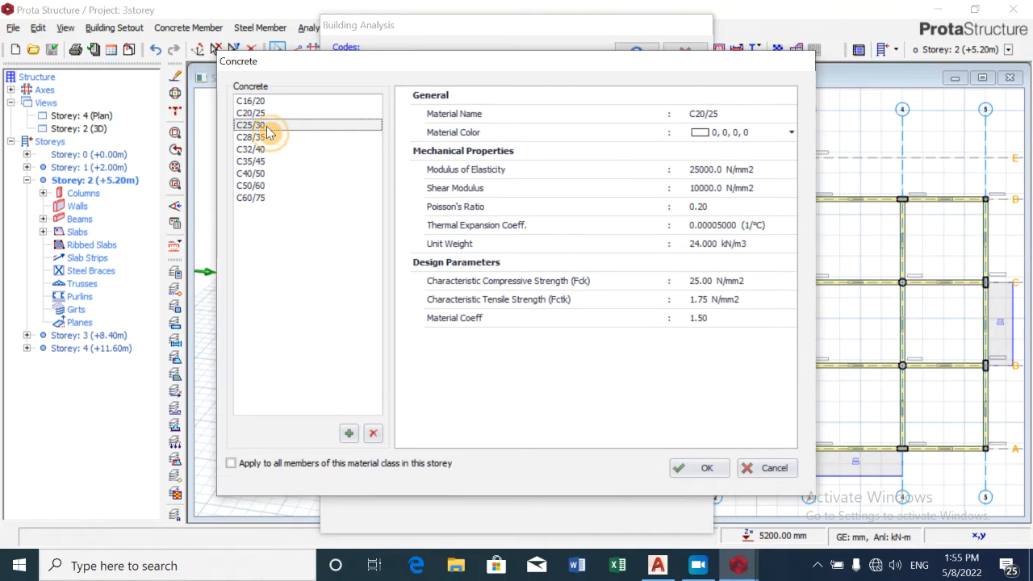
{"action": "left_click", "coordinate": [693, 469]}
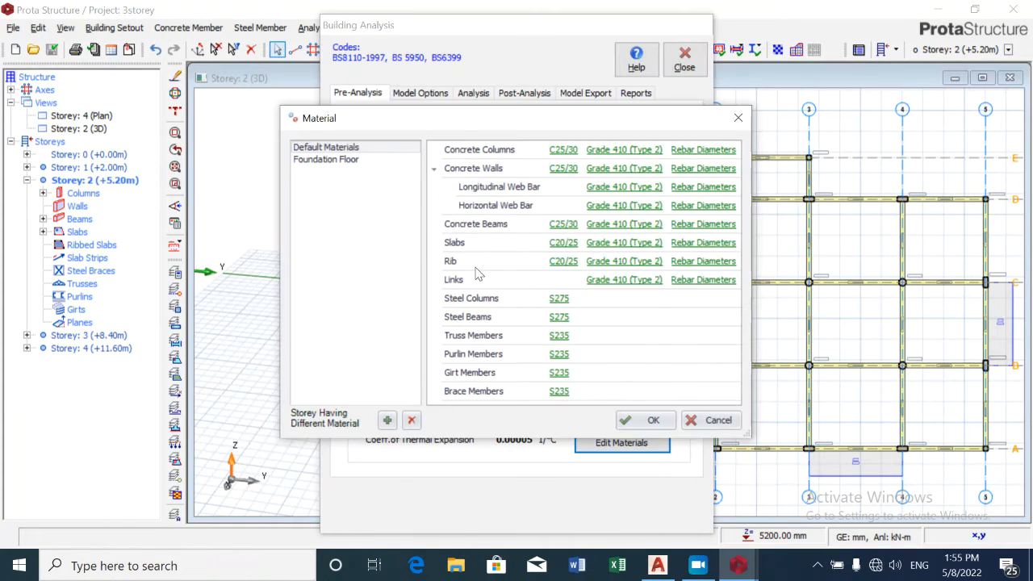
Step: Set the default concrete grade of the slabs and ribs to C25/30
{"action": "left_click", "coordinate": [563, 242]}
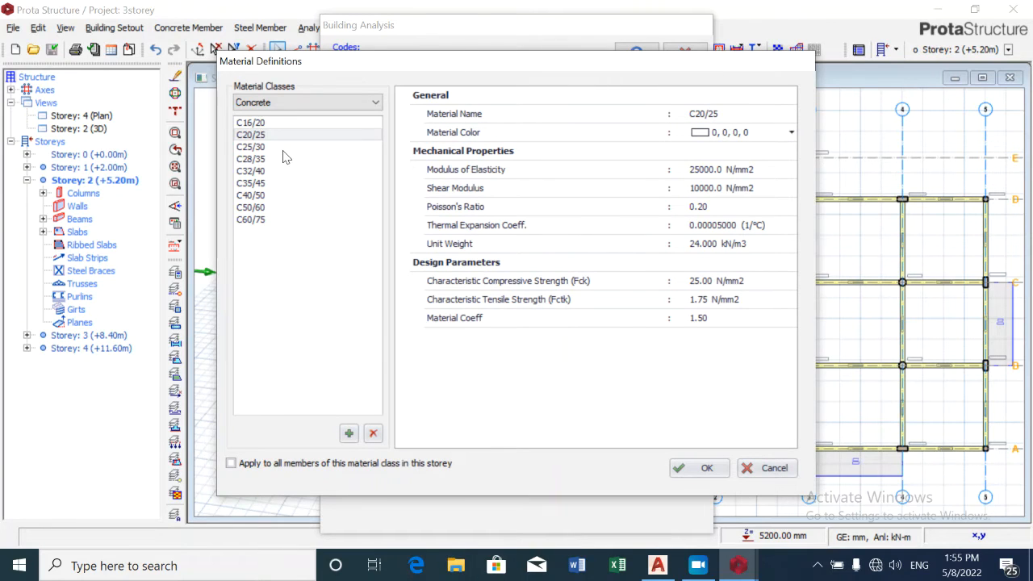
{"action": "left_click", "coordinate": [283, 148]}
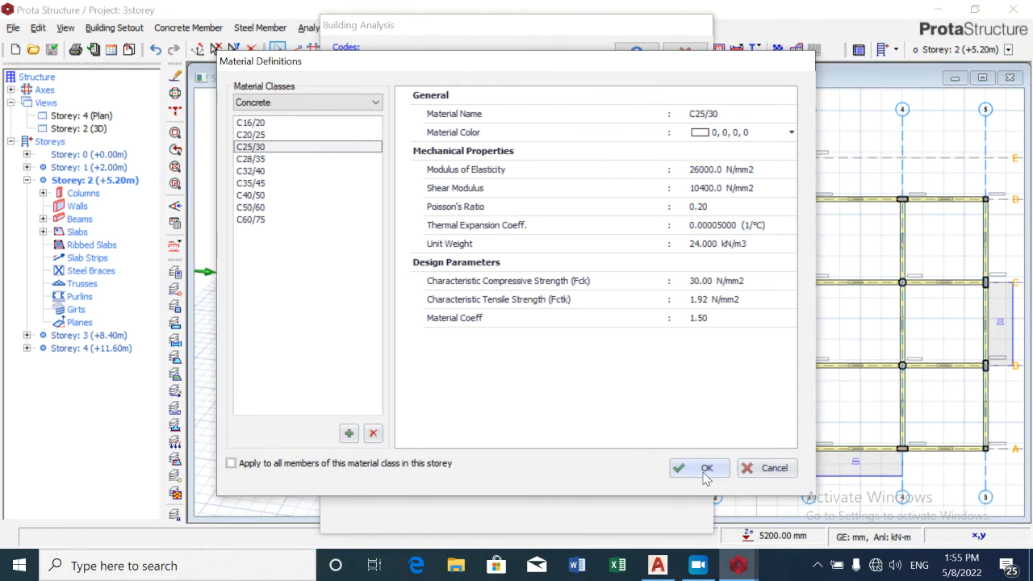
{"action": "left_click", "coordinate": [705, 468]}
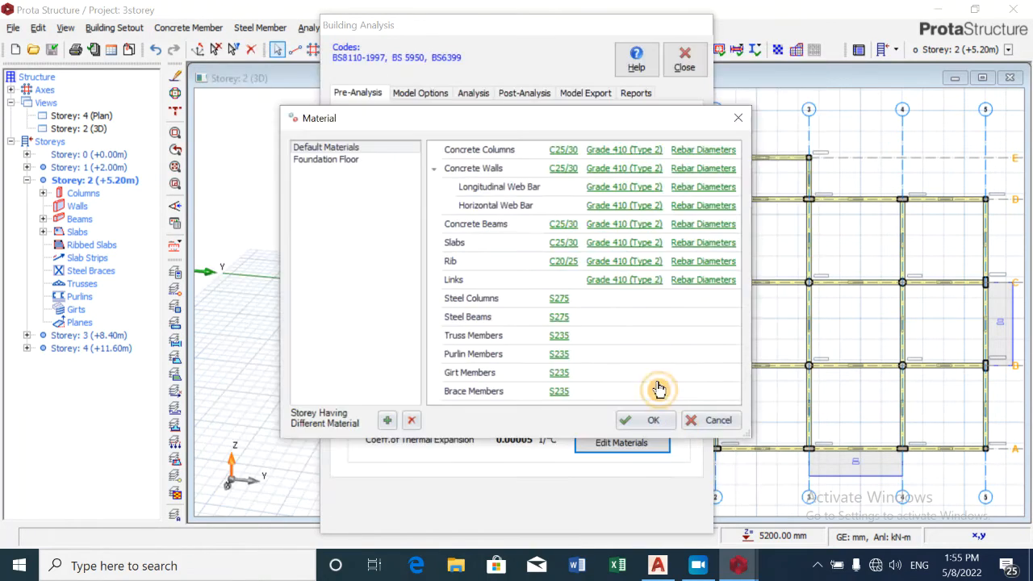
{"action": "left_click", "coordinate": [562, 263]}
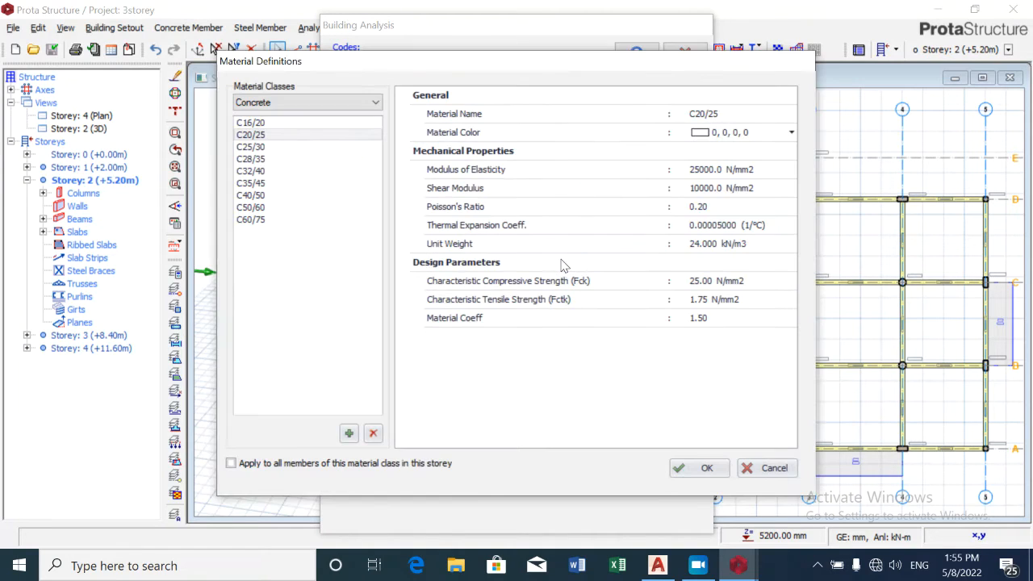
{"action": "left_click", "coordinate": [274, 151]}
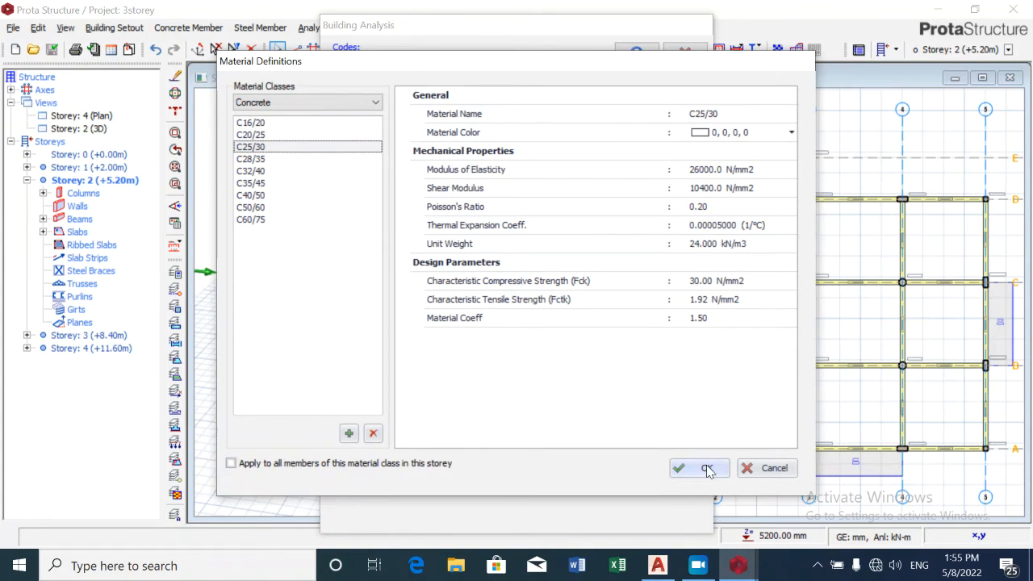
{"action": "left_click", "coordinate": [705, 468]}
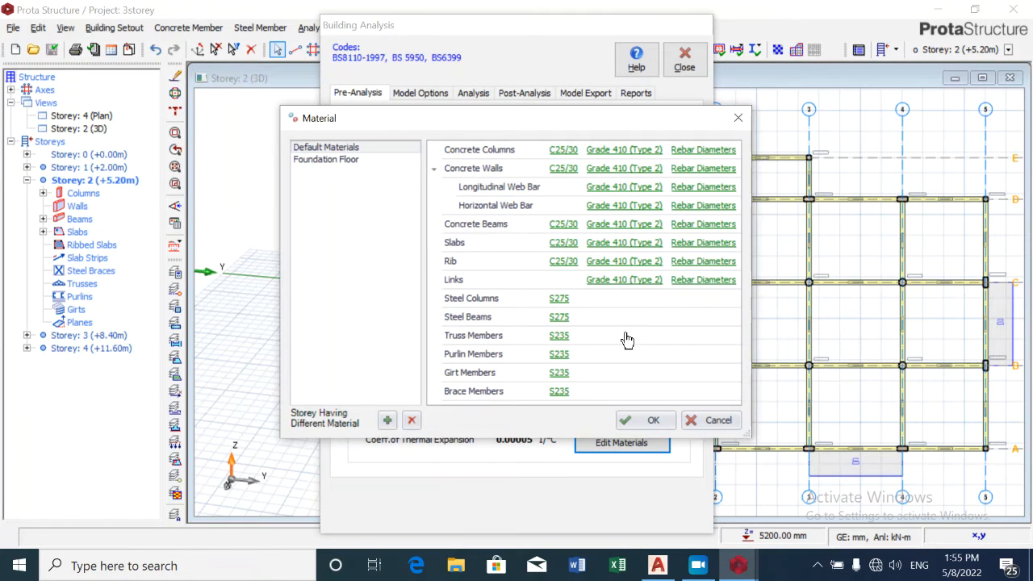
Step: Limit the default rebar diameters of the concrete columns to Y16 and Y20
{"action": "left_click", "coordinate": [680, 155]}
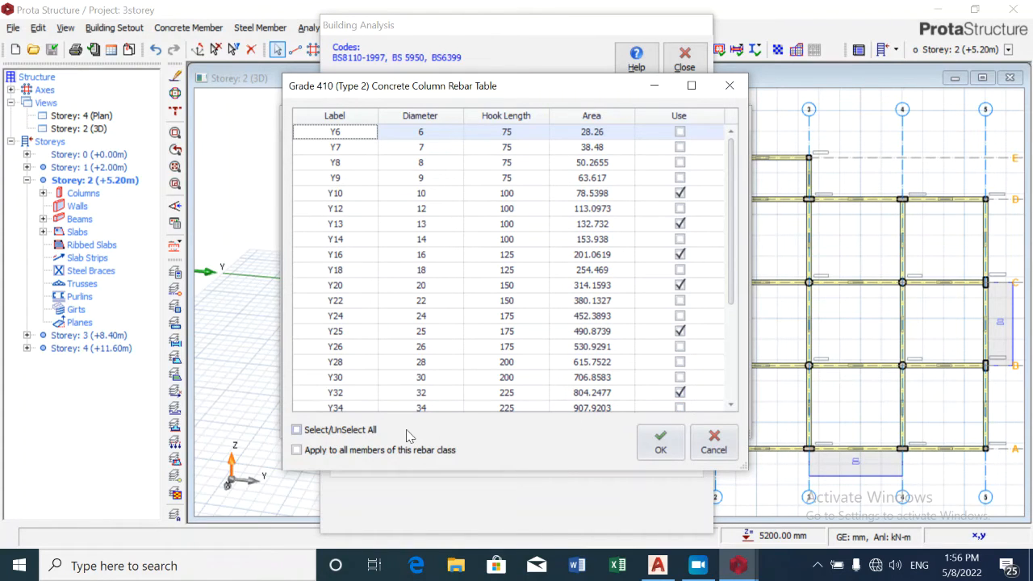
{"action": "left_click", "coordinate": [352, 436]}
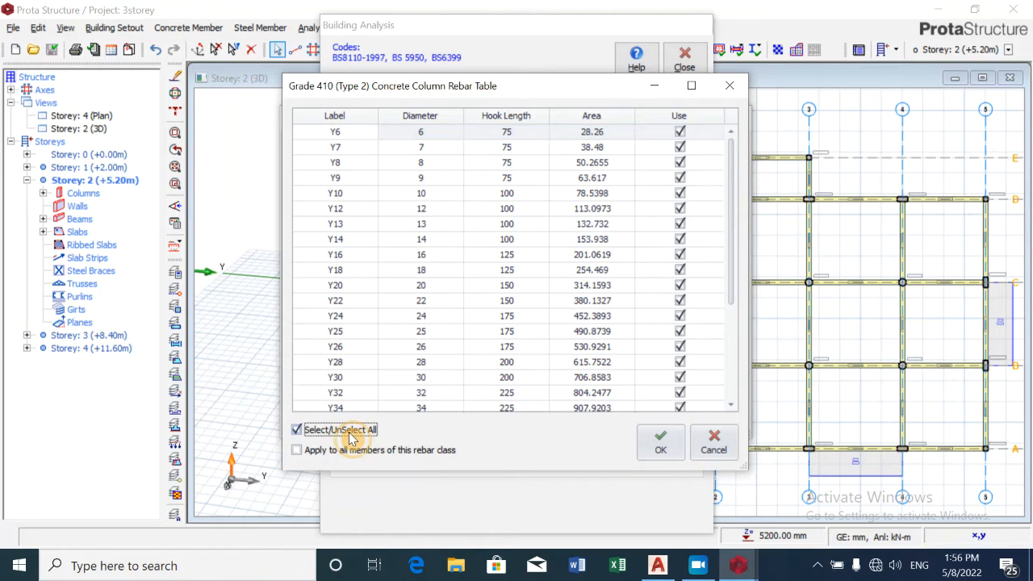
{"action": "left_click", "coordinate": [350, 436]}
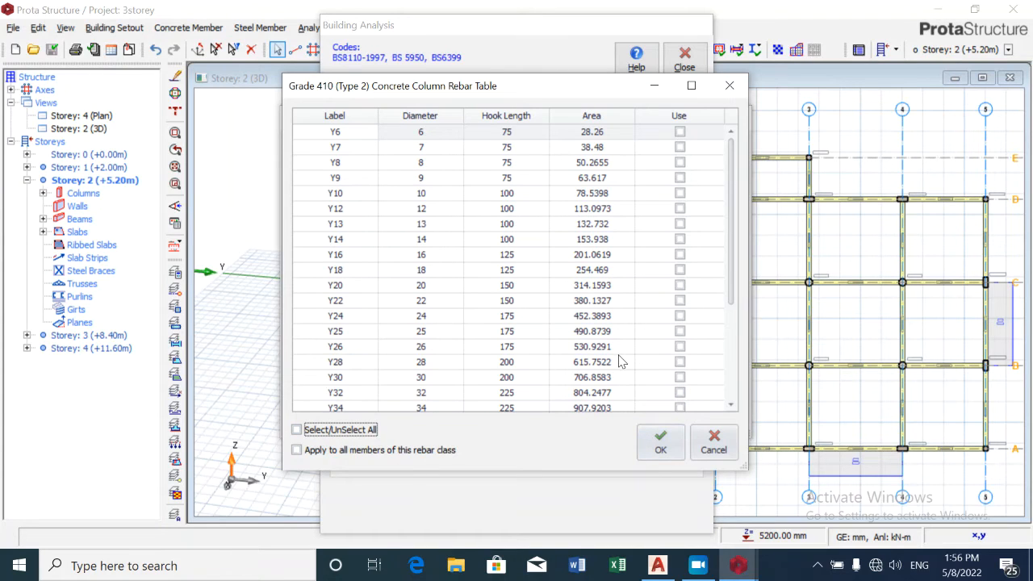
{"action": "left_click", "coordinate": [679, 254]}
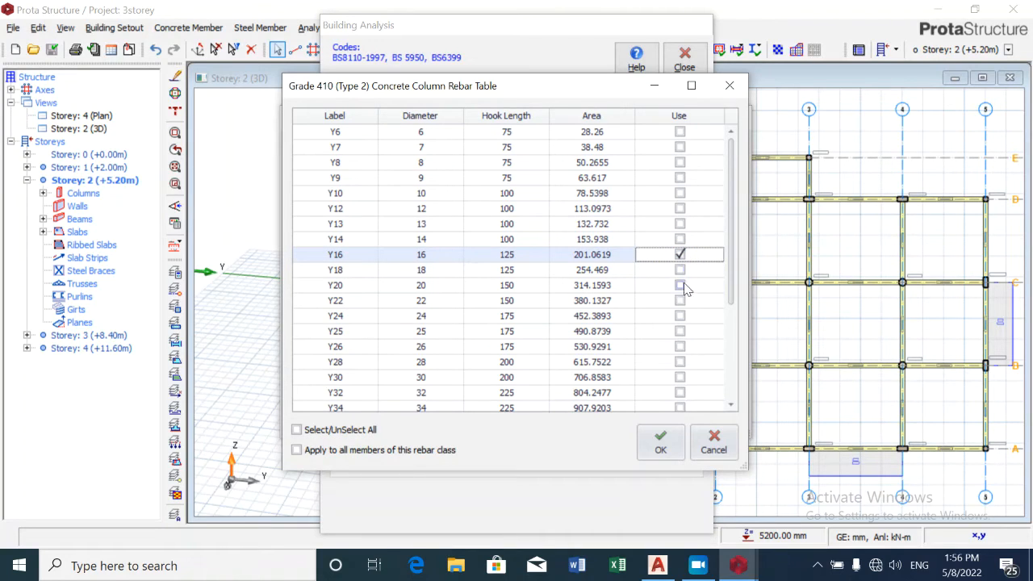
{"action": "left_click", "coordinate": [680, 285]}
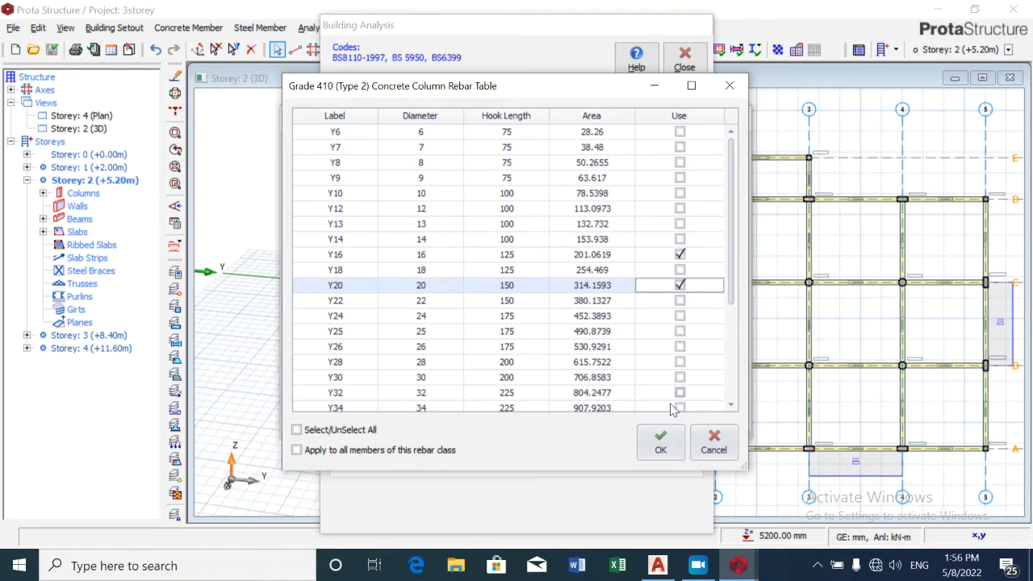
{"action": "left_click", "coordinate": [659, 448]}
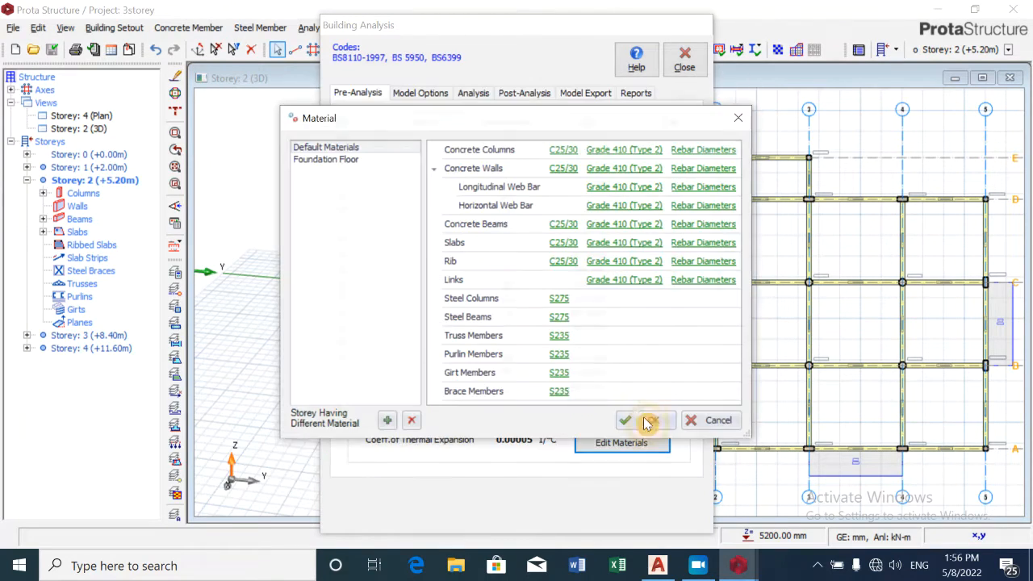
Step: Limit the default rebar diameters of the concrete walls to Y10 and Y12
{"action": "left_click", "coordinate": [700, 171]}
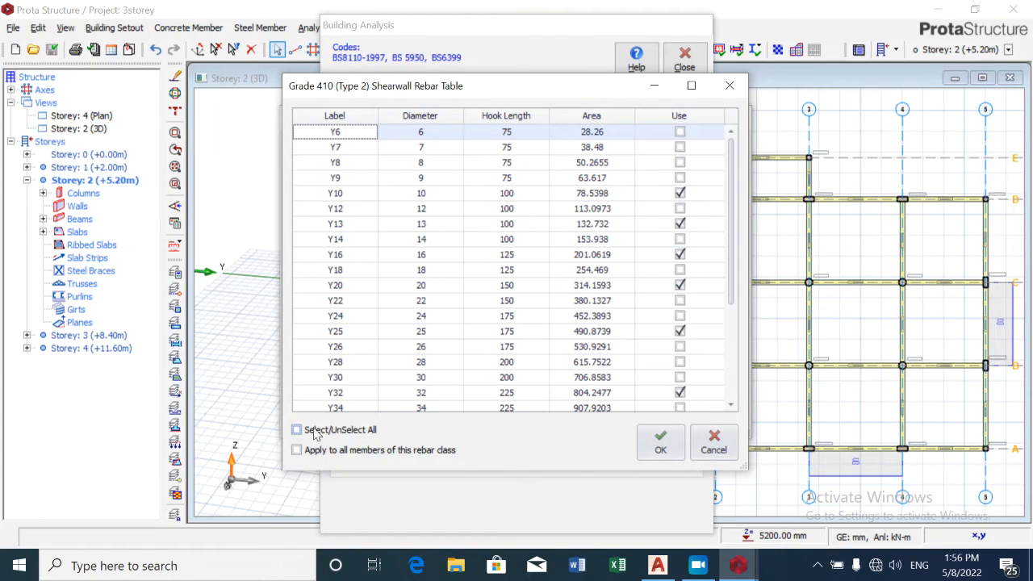
{"action": "left_click", "coordinate": [316, 433]}
{"action": "left_click", "coordinate": [315, 433]}
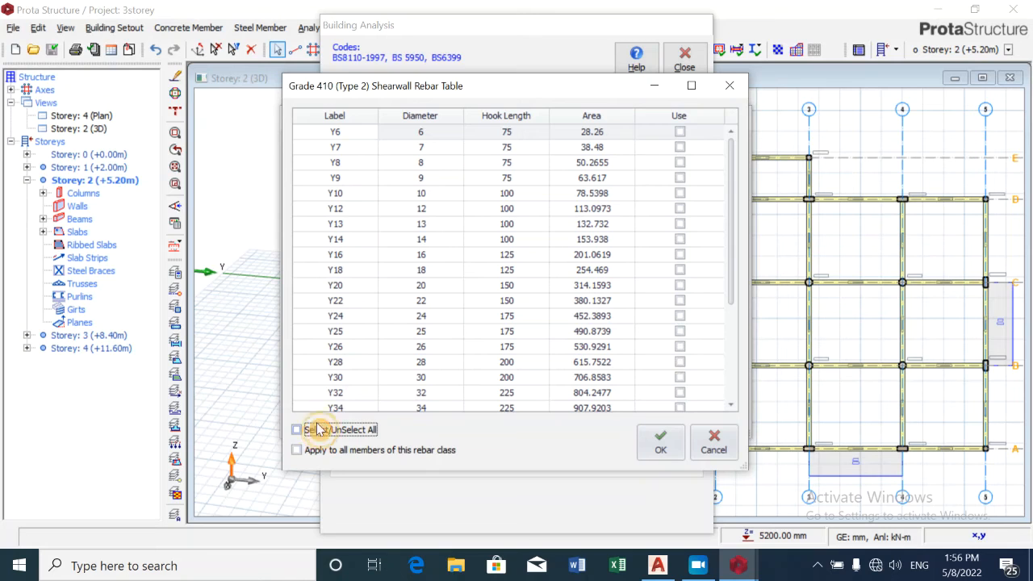
{"action": "left_click", "coordinate": [678, 197]}
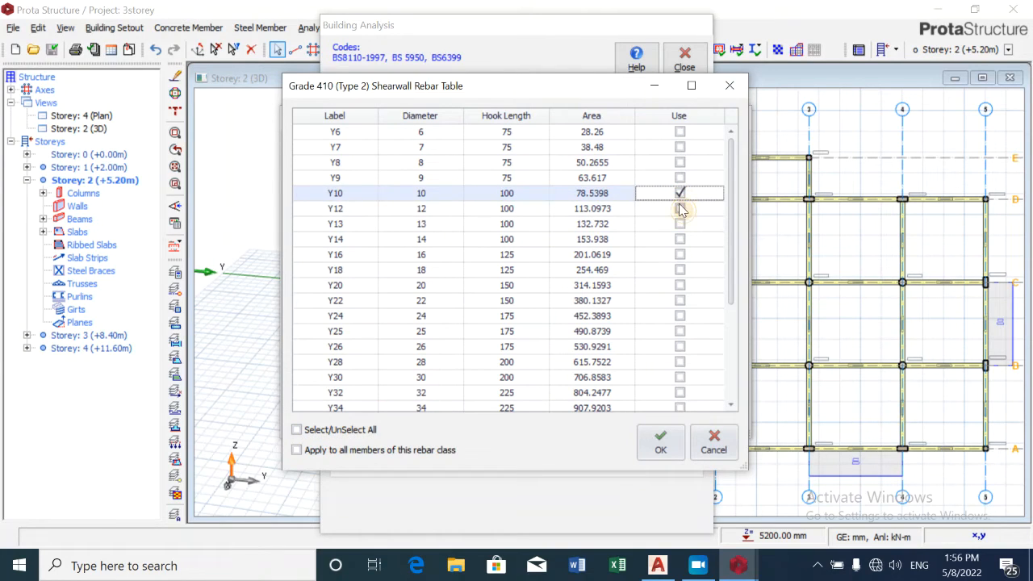
{"action": "left_click", "coordinate": [680, 209]}
{"action": "left_click", "coordinate": [659, 441]}
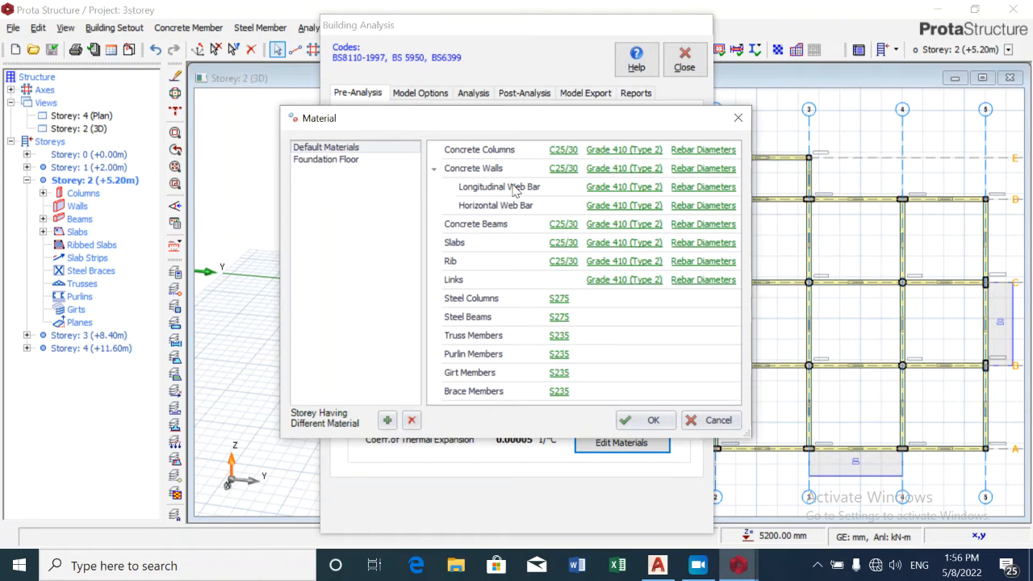
Step: Limit the rebar diameters of the walls' longitudinal web bars to Y10 and Y12
{"action": "left_click", "coordinate": [701, 188]}
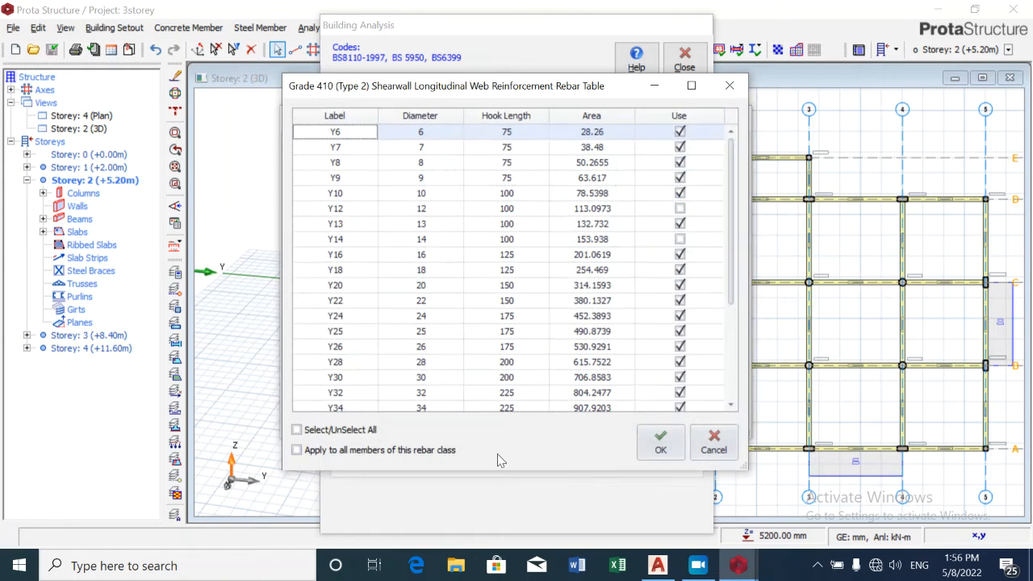
{"action": "left_click", "coordinate": [332, 430]}
{"action": "left_click", "coordinate": [332, 430]}
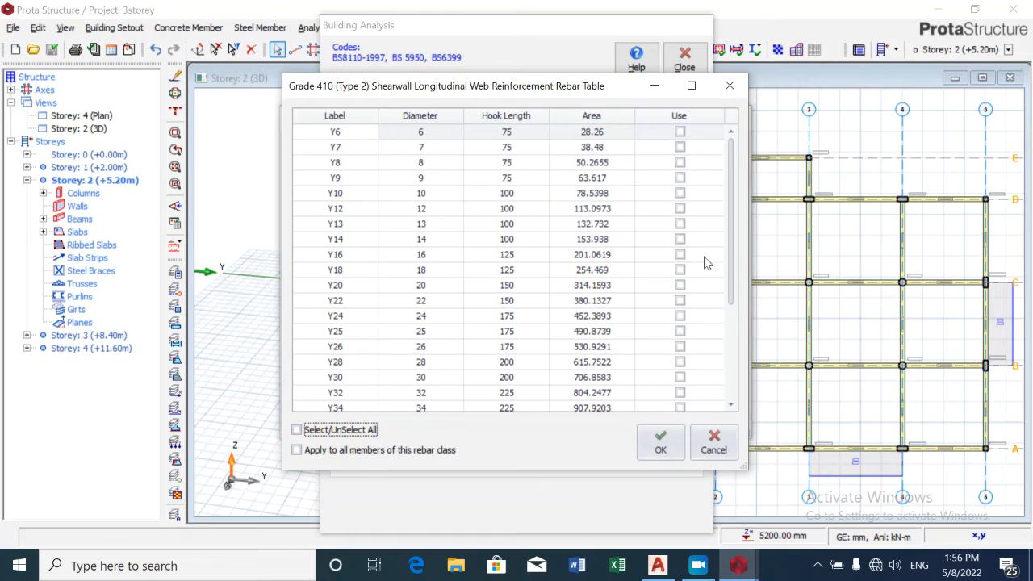
{"action": "left_click", "coordinate": [680, 194]}
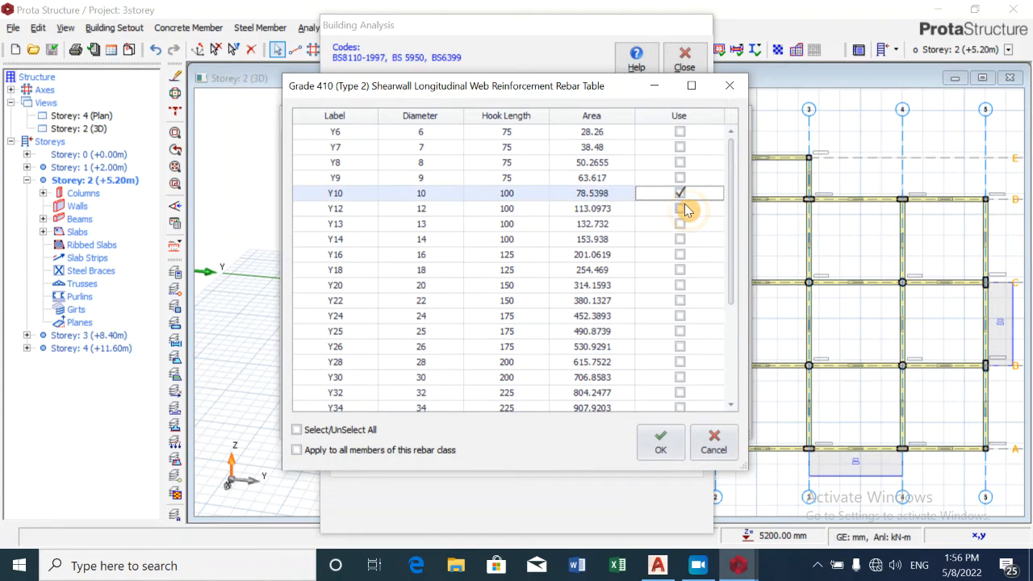
{"action": "left_click", "coordinate": [680, 208]}
{"action": "left_click", "coordinate": [661, 446]}
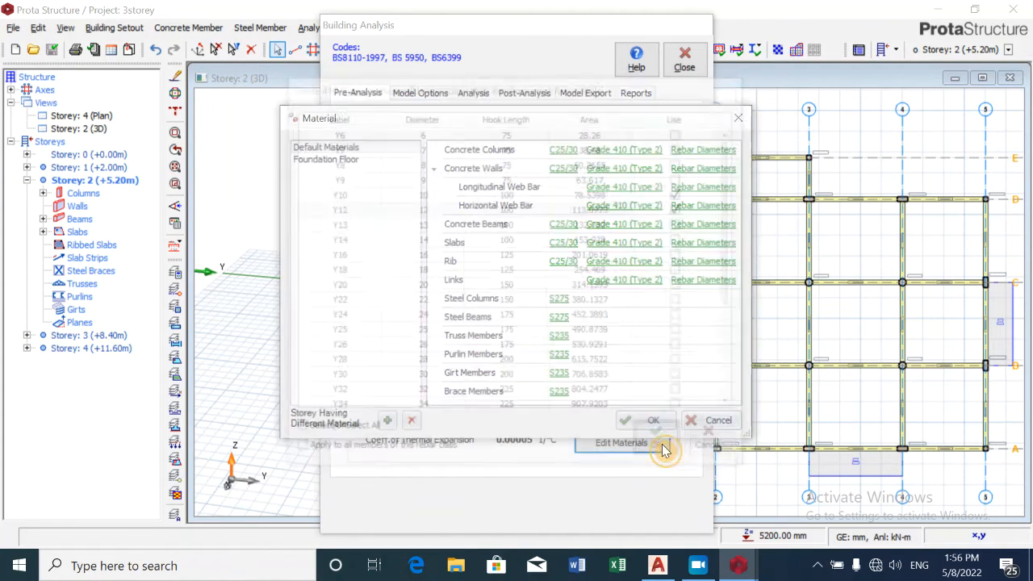
Step: Limit the rebar diameters of the walls' horizontal web bars to Y10 and Y12
{"action": "left_click", "coordinate": [691, 208]}
{"action": "left_click", "coordinate": [364, 430]}
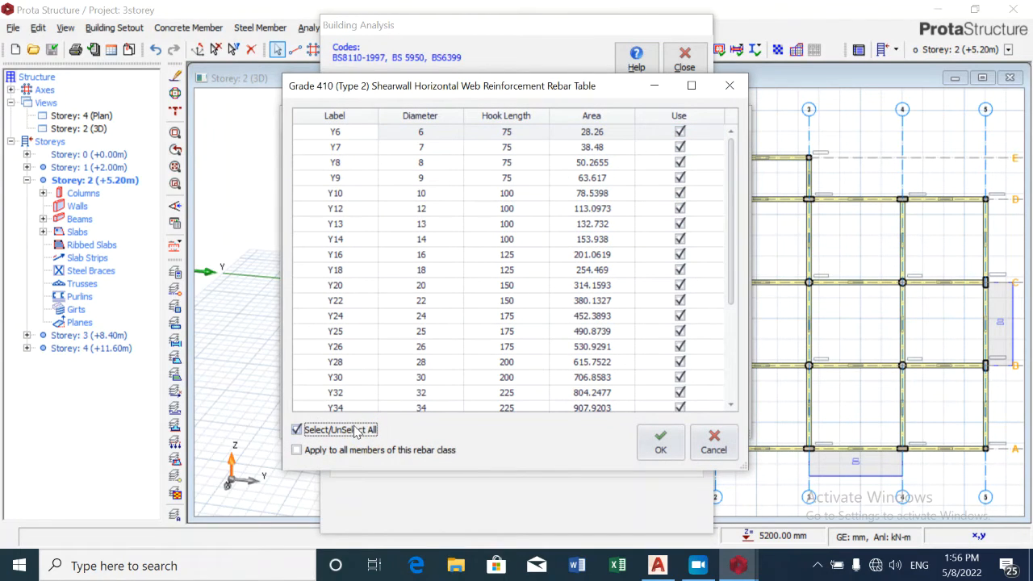
{"action": "left_click", "coordinate": [358, 431]}
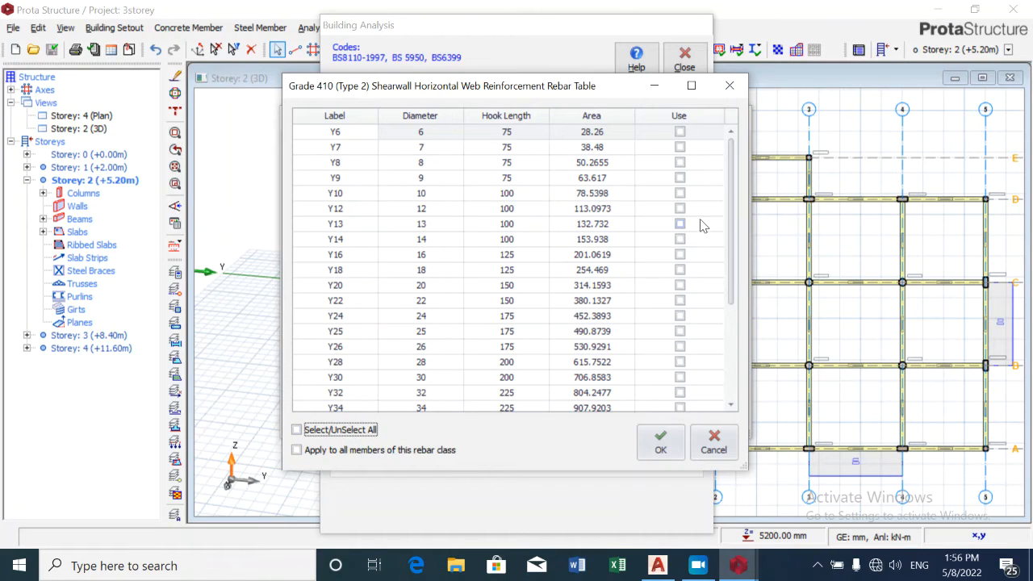
{"action": "left_click", "coordinate": [682, 207]}
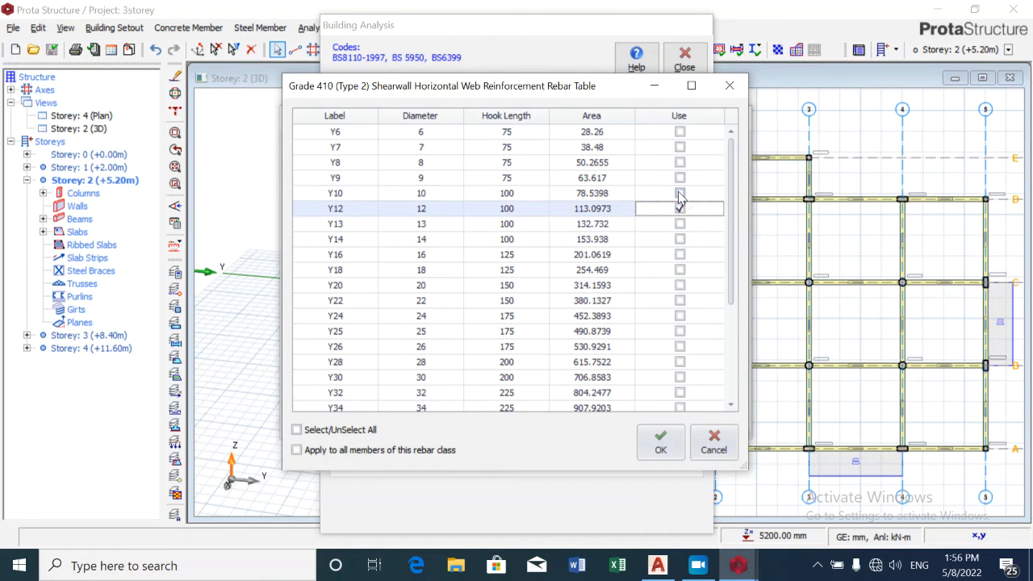
{"action": "left_click", "coordinate": [679, 194]}
{"action": "left_click", "coordinate": [660, 443]}
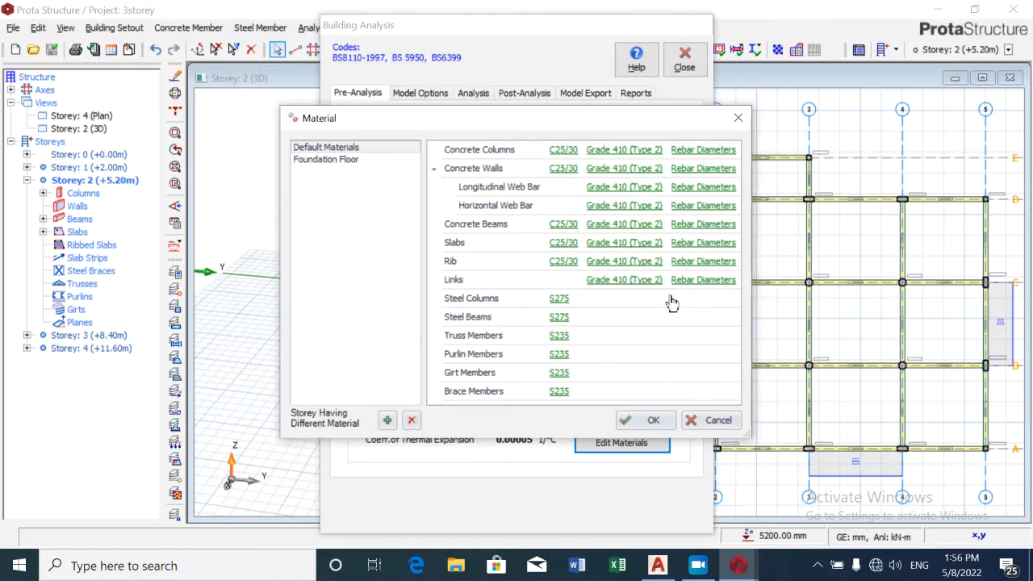
Step: Limit the default rebar diameters of the concrete beams to Y20 and Y25
{"action": "left_click", "coordinate": [716, 224]}
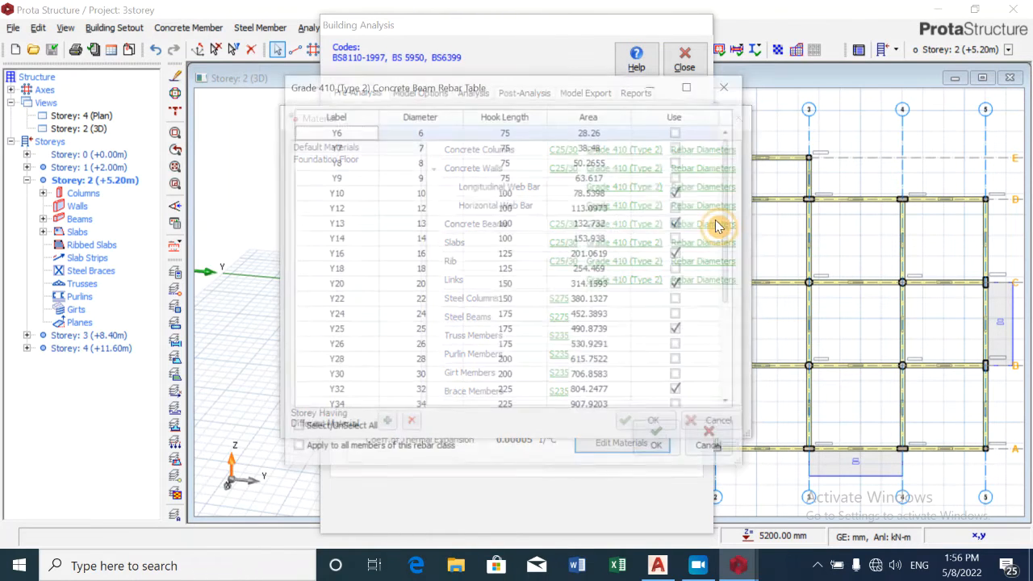
{"action": "left_click", "coordinate": [367, 429]}
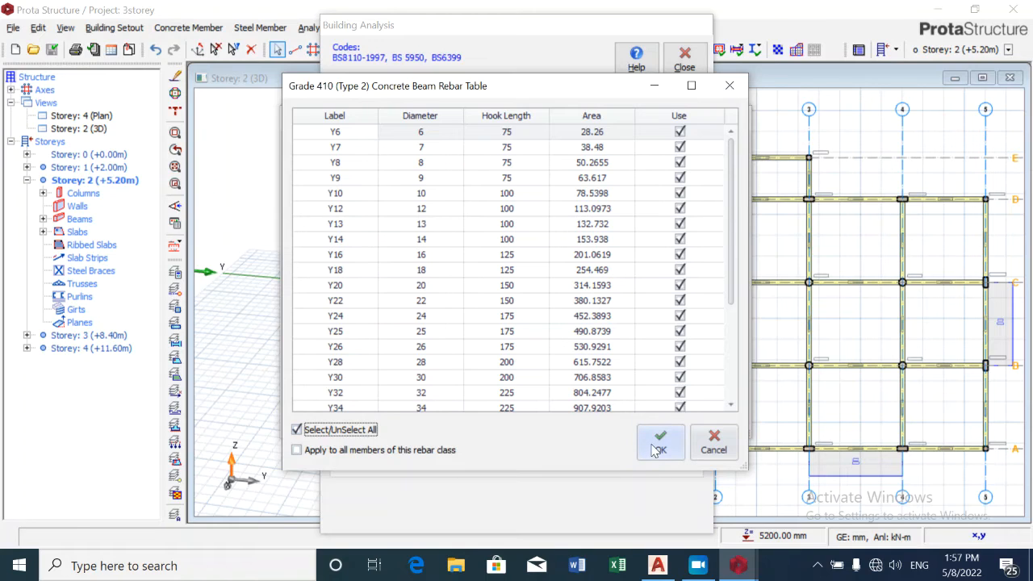
{"action": "left_click", "coordinate": [368, 430]}
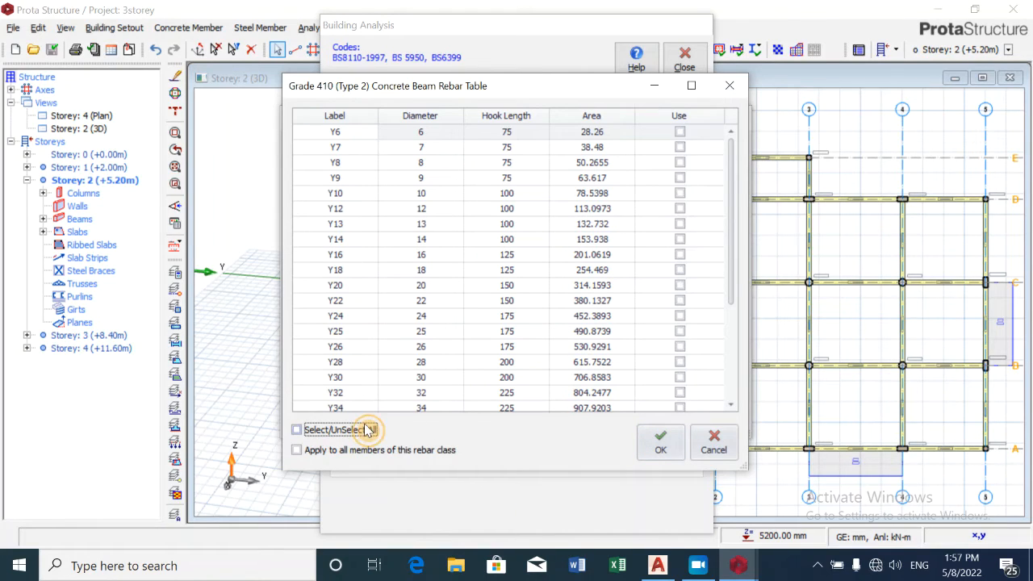
{"action": "left_click", "coordinate": [680, 285]}
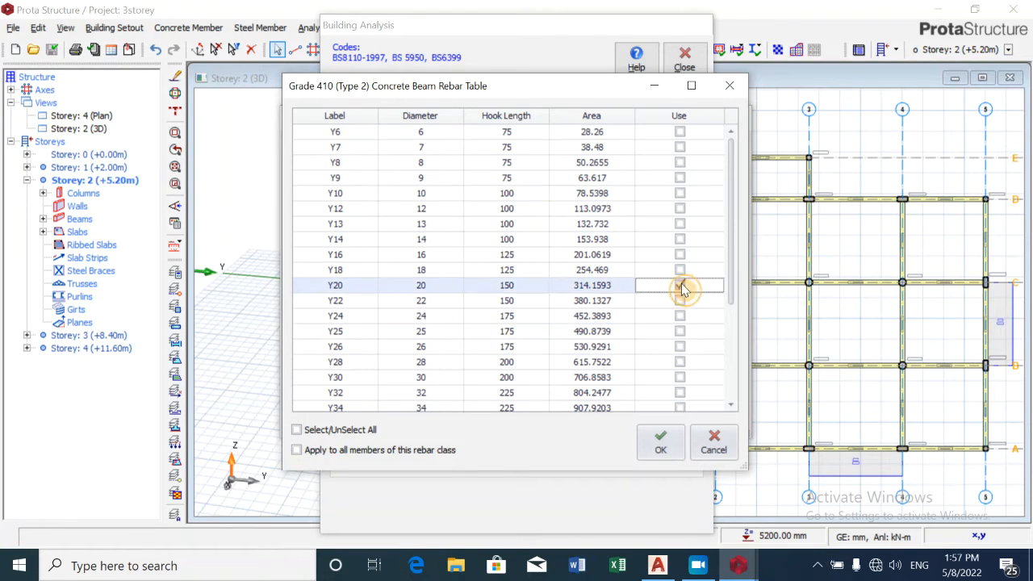
{"action": "left_click", "coordinate": [679, 331]}
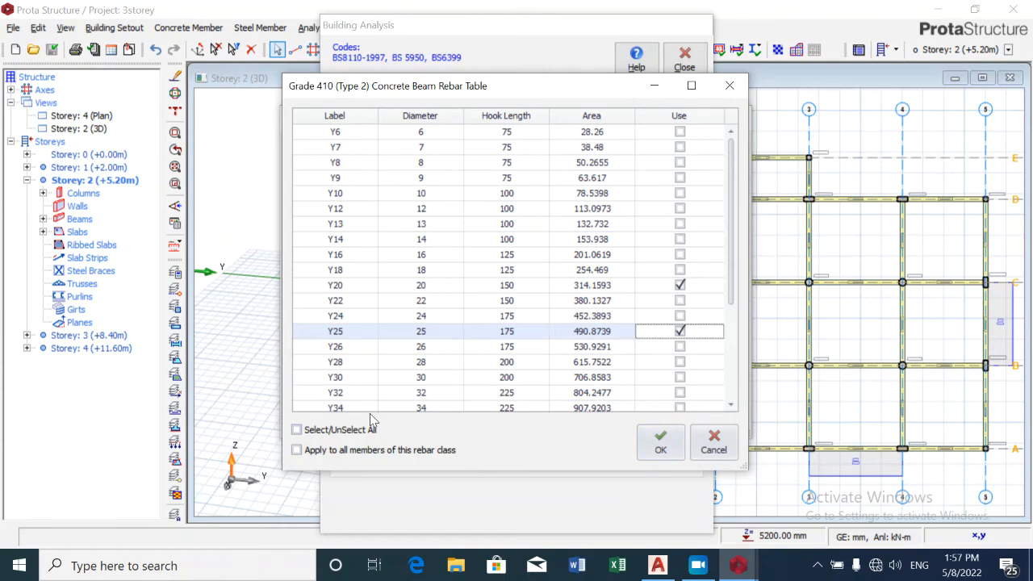
{"action": "left_click", "coordinate": [662, 444]}
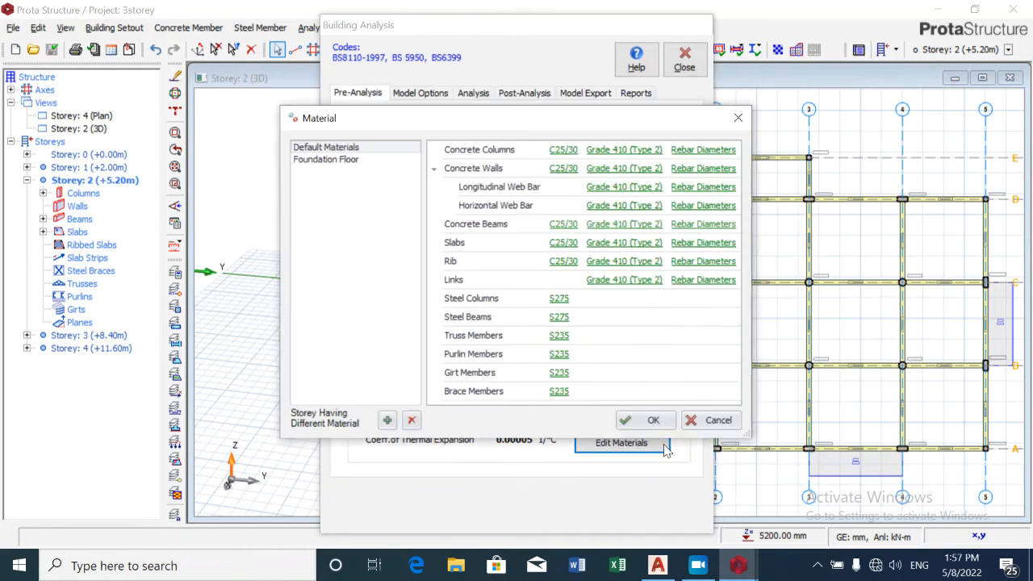
Step: Limit the default rebar diameters of the ribs to Y10 and Y12
{"action": "left_click", "coordinate": [683, 260]}
{"action": "left_click", "coordinate": [339, 430]}
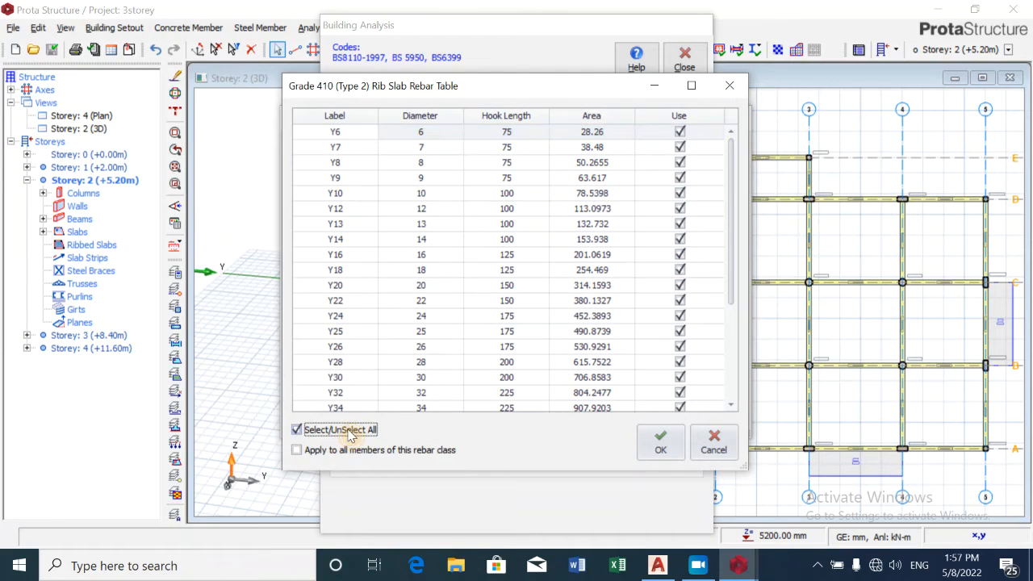
{"action": "left_click", "coordinate": [339, 430]}
{"action": "left_click", "coordinate": [679, 193]}
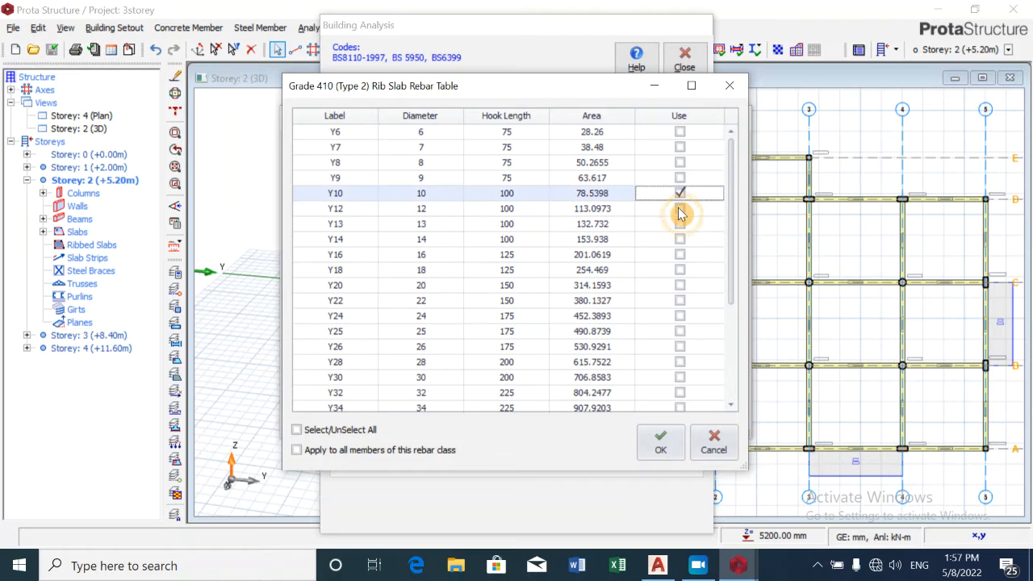
{"action": "left_click", "coordinate": [679, 208]}
{"action": "left_click", "coordinate": [661, 439]}
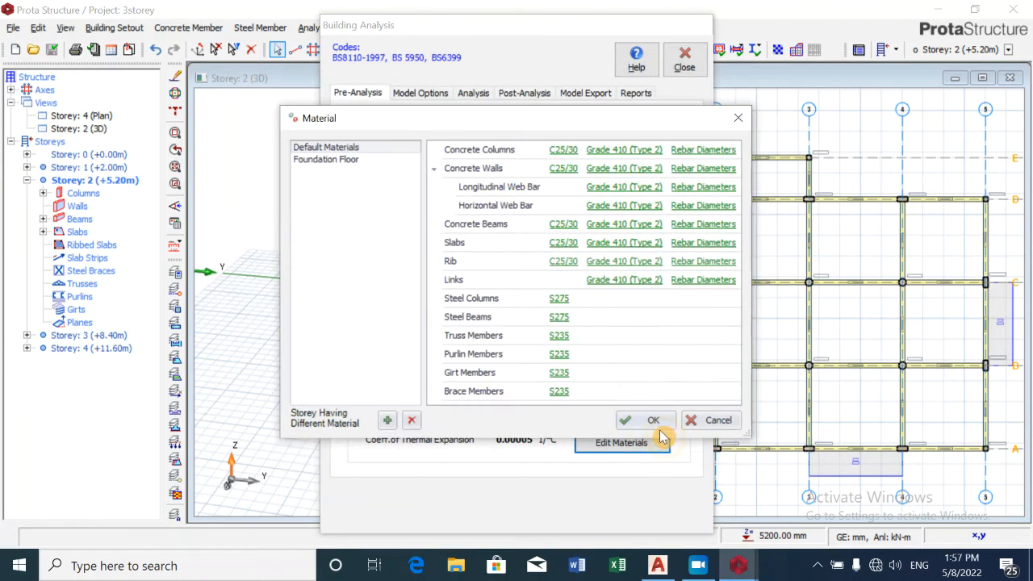
Step: Limit the default rebar diameters of the links to Y8 and accept the edited default materials
{"action": "left_click", "coordinate": [714, 280]}
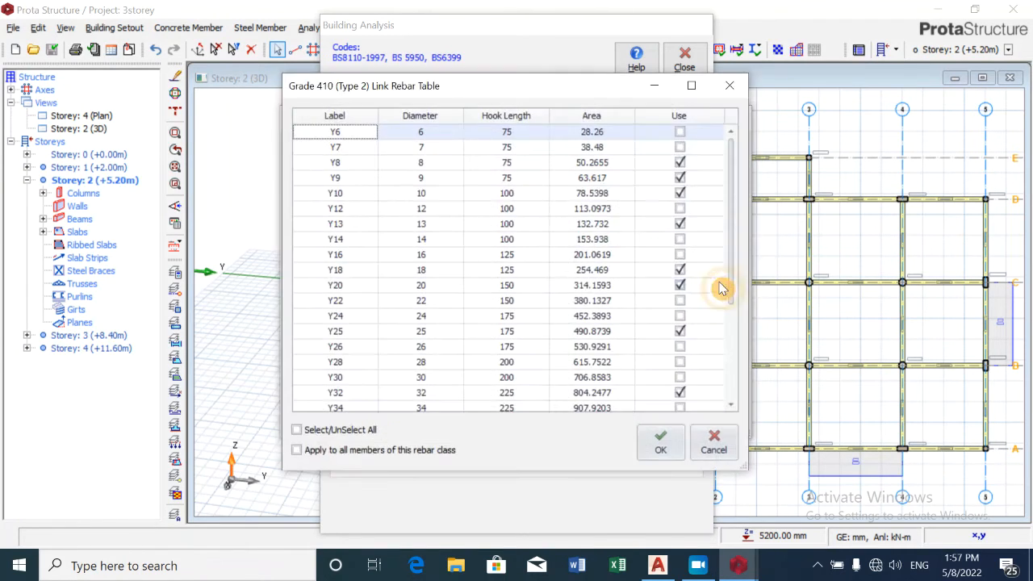
{"action": "left_click", "coordinate": [363, 429]}
{"action": "left_click", "coordinate": [362, 431]}
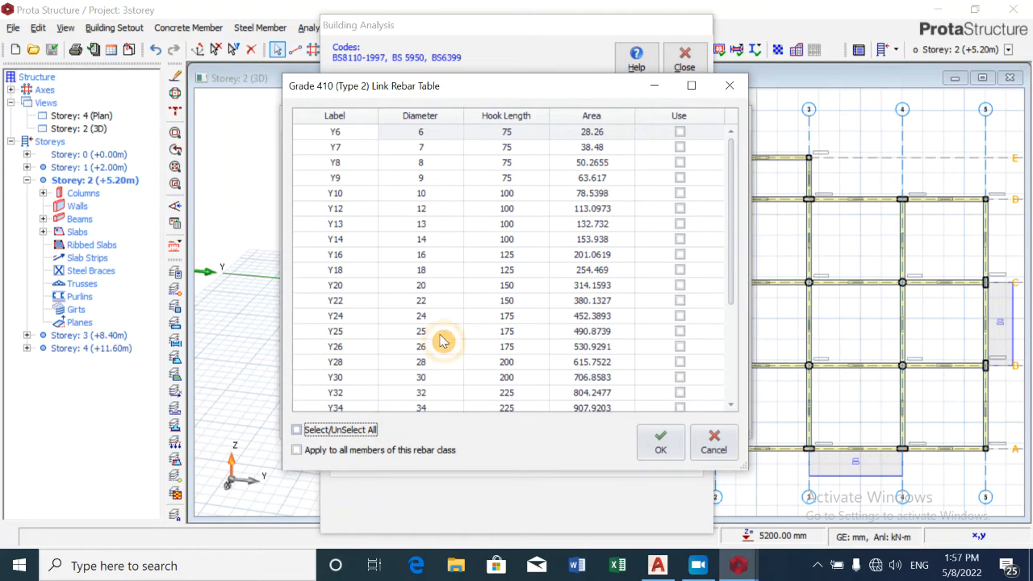
{"action": "left_click", "coordinate": [680, 163]}
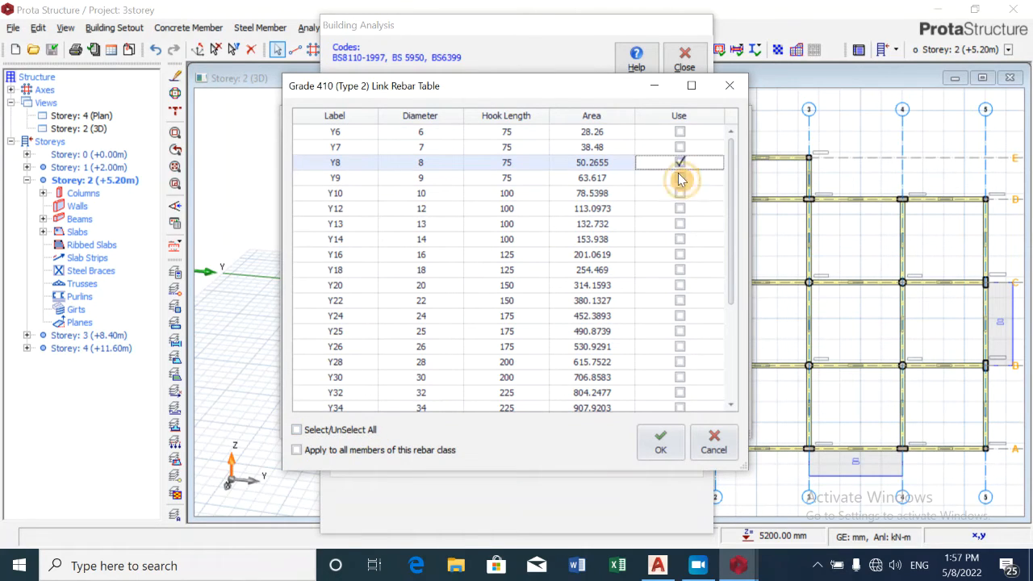
{"action": "left_click", "coordinate": [662, 444]}
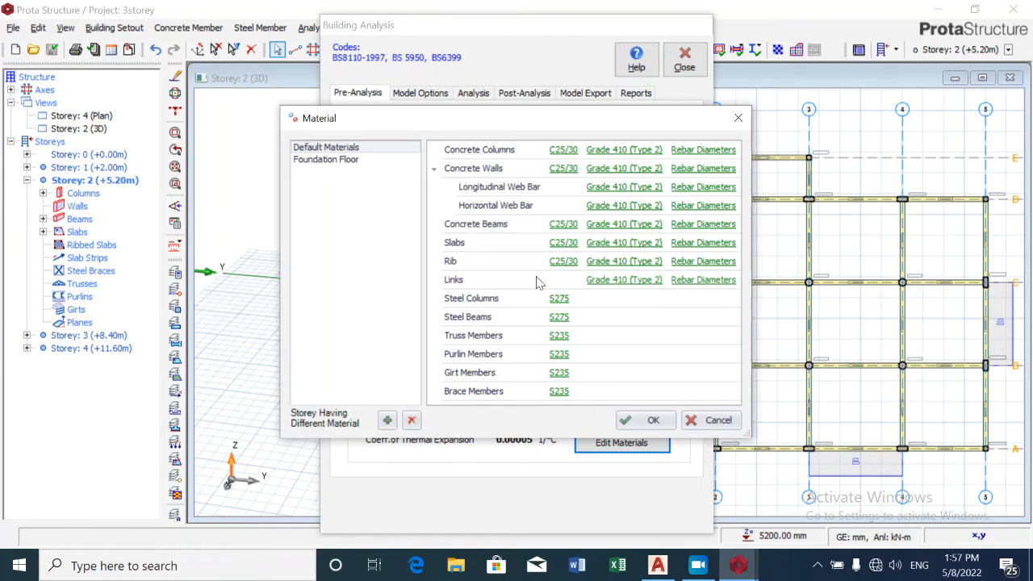
{"action": "left_click", "coordinate": [654, 424]}
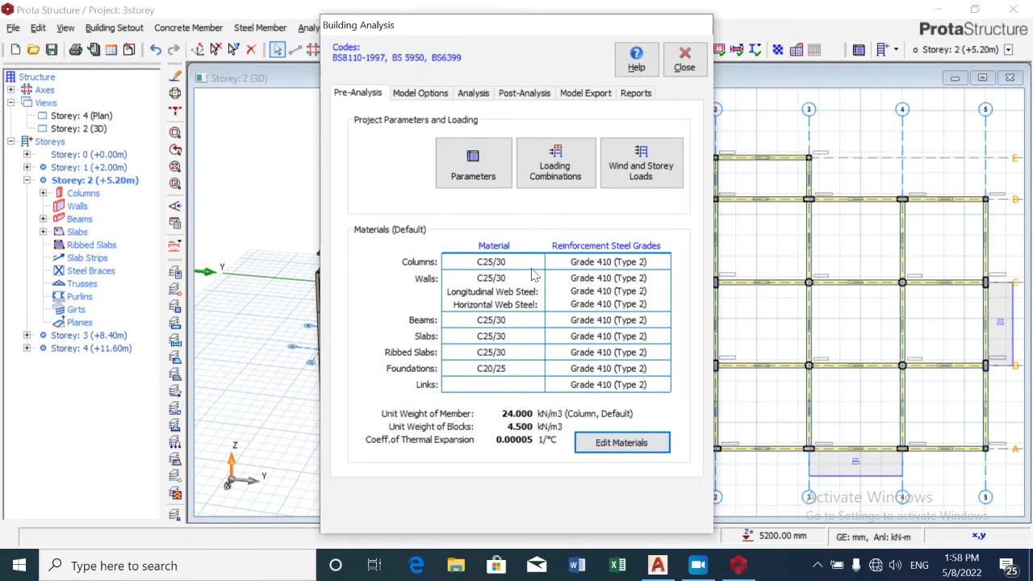
Step: Review the project parameters for design codes, foundations, lateral loading, lateral drift and title, and accept them
{"action": "left_click", "coordinate": [473, 171]}
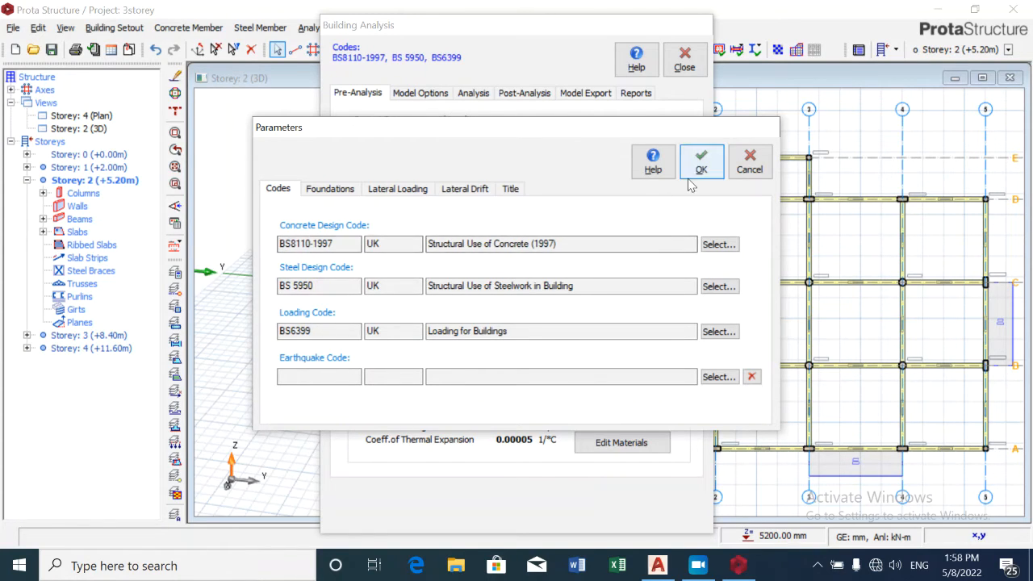
{"action": "left_click", "coordinate": [328, 189]}
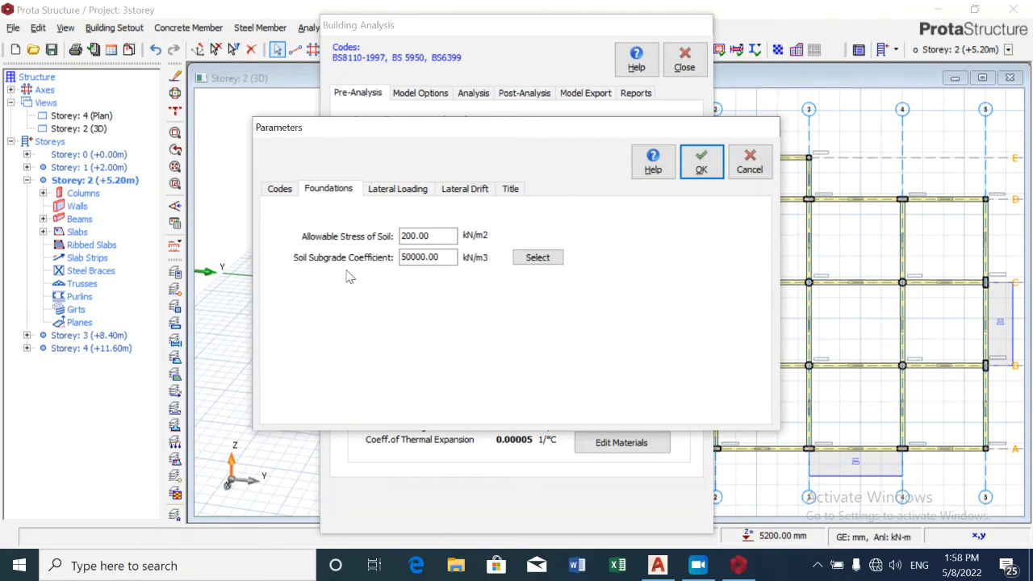
{"action": "left_click", "coordinate": [395, 192]}
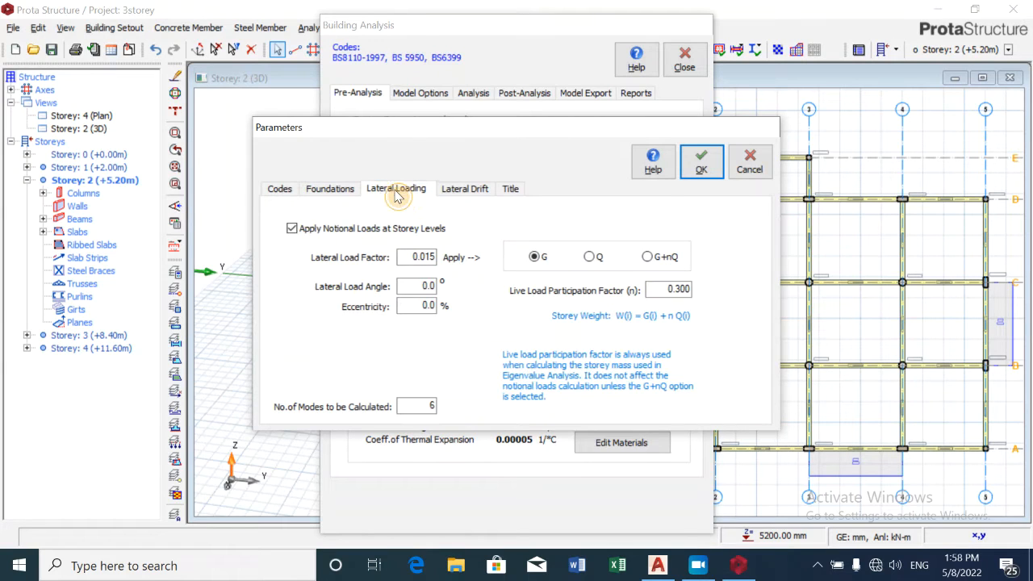
{"action": "left_click", "coordinate": [456, 194]}
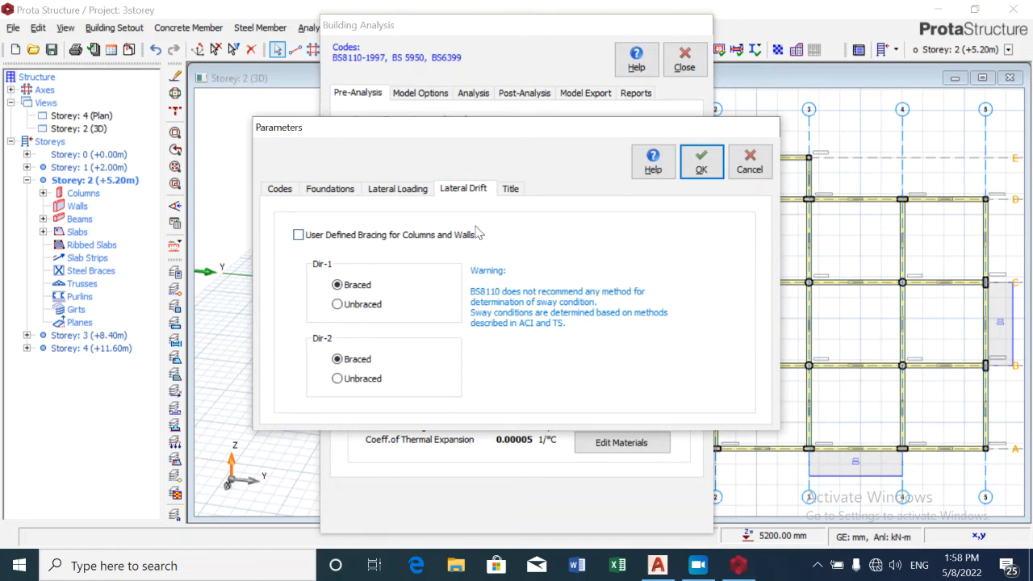
{"action": "left_click", "coordinate": [510, 189]}
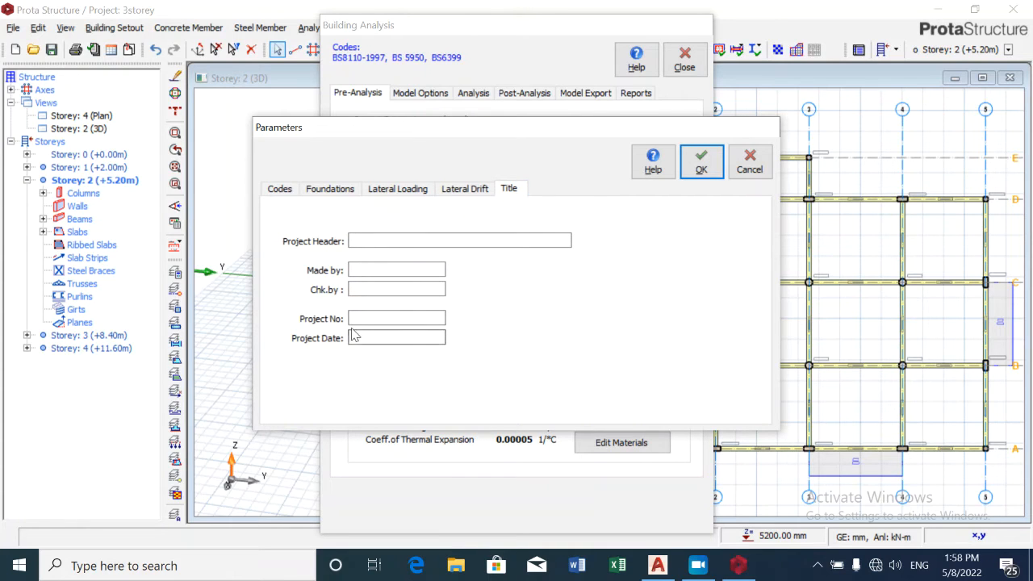
{"action": "left_click", "coordinate": [290, 194]}
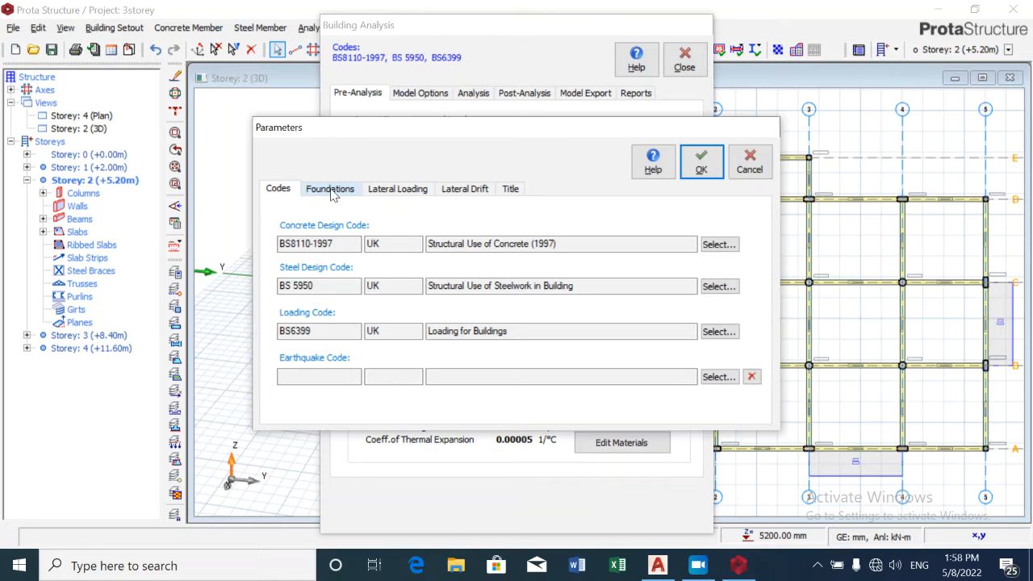
{"action": "left_click", "coordinate": [703, 165]}
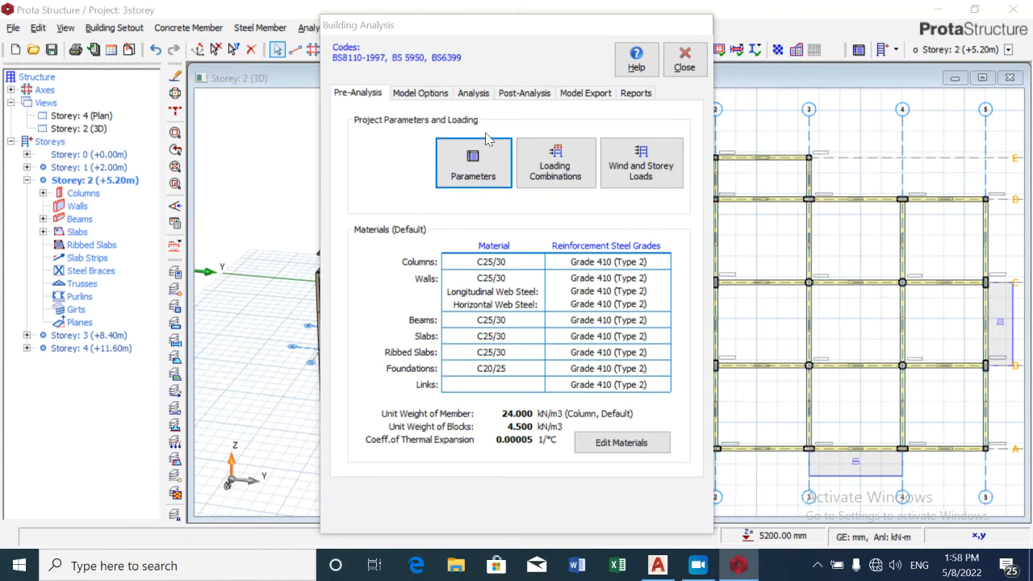
Step: Generate the load combinations automatically with dead, live and pattern loads and separate steel member combinations, and accept them
{"action": "left_click", "coordinate": [571, 179]}
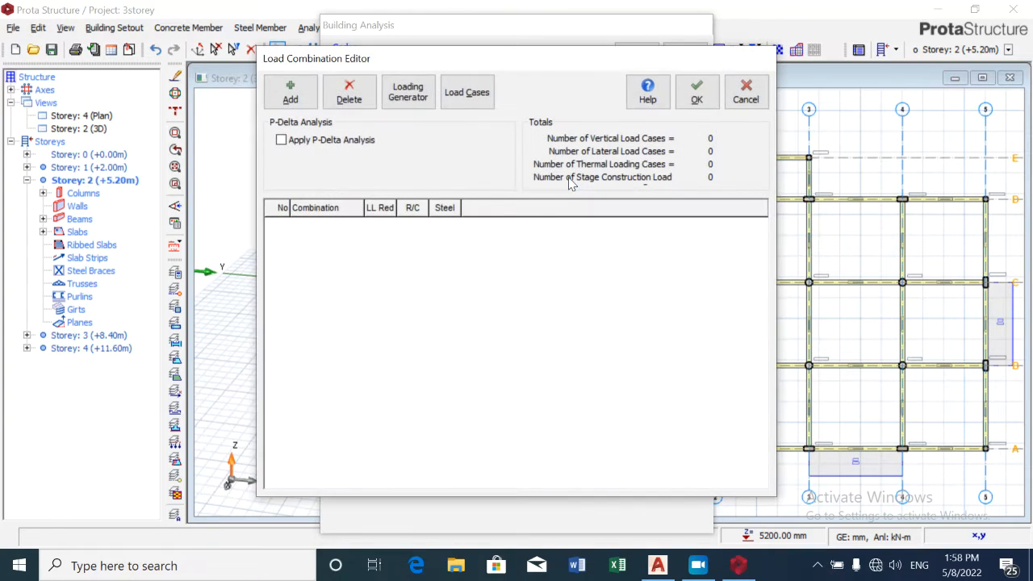
{"action": "left_click", "coordinate": [407, 102]}
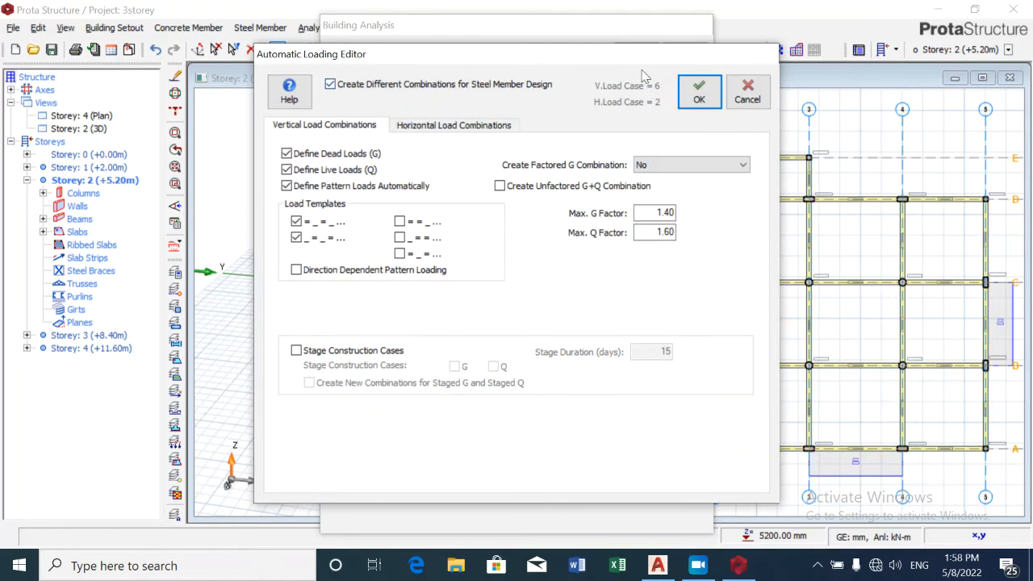
{"action": "left_click", "coordinate": [698, 91]}
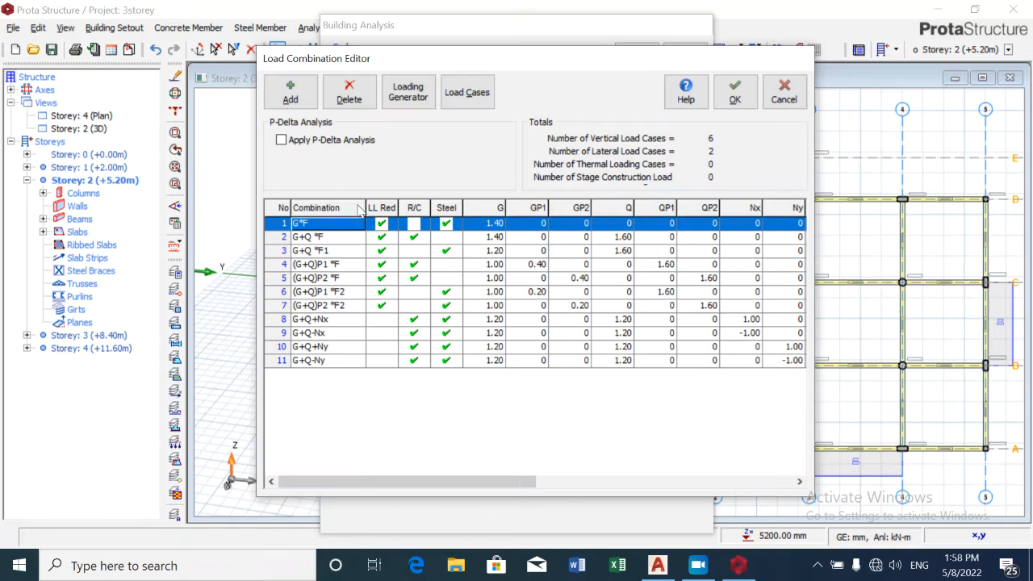
{"action": "left_click", "coordinate": [734, 97]}
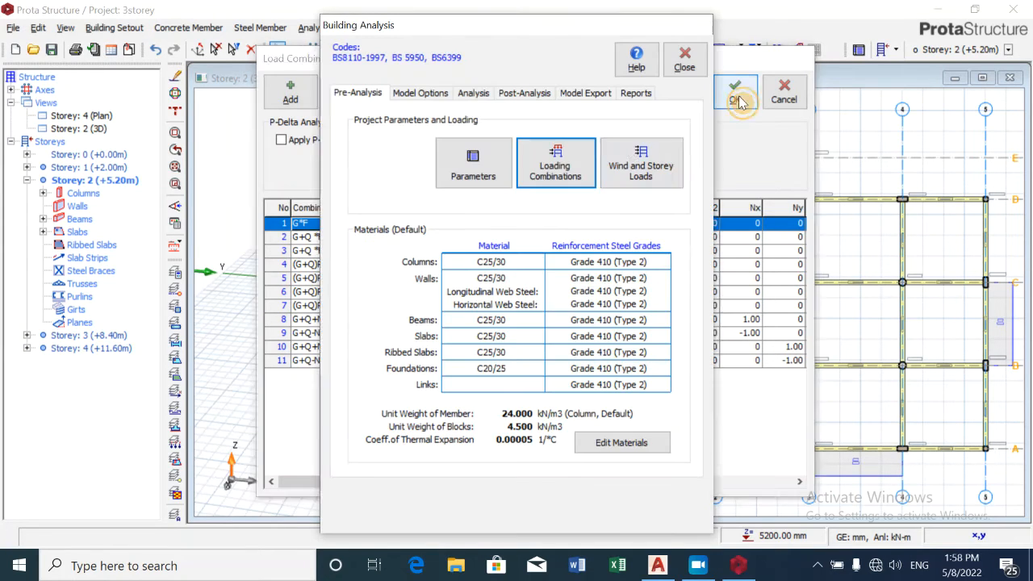
Step: Check the wind and storey loads table for all storeys and accept it
{"action": "left_click", "coordinate": [635, 168]}
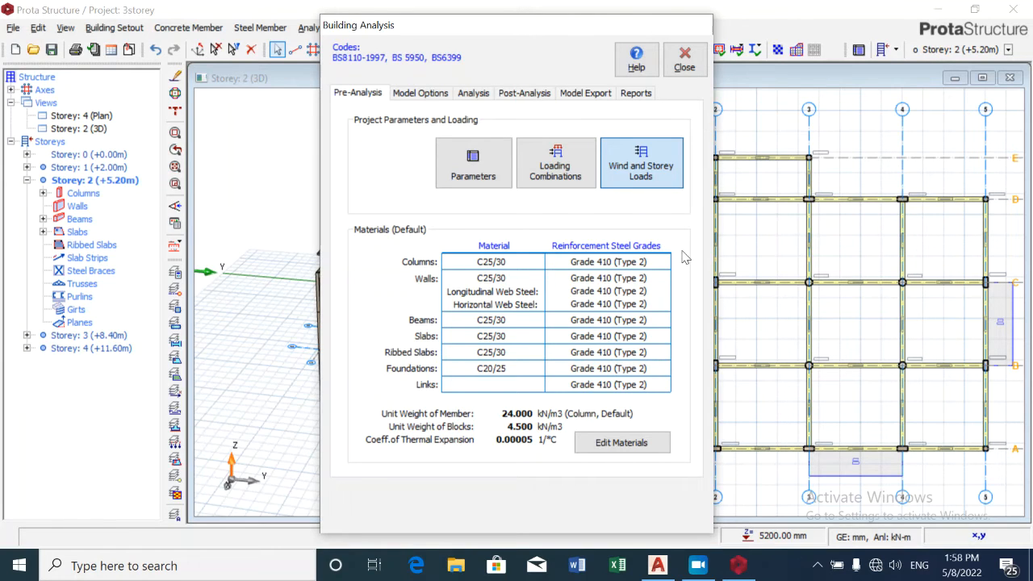
{"action": "left_click", "coordinate": [639, 164]}
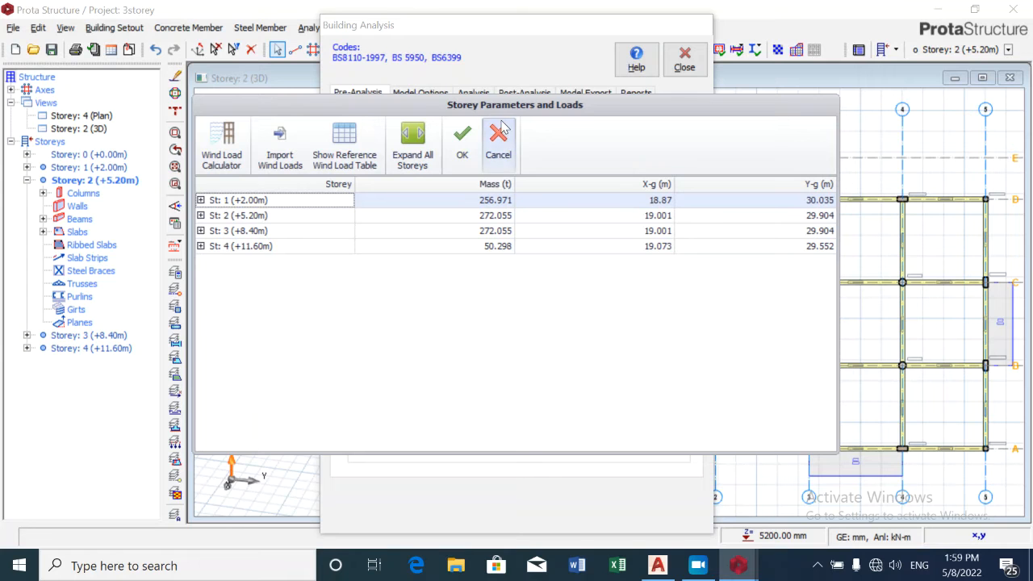
{"action": "left_click", "coordinate": [461, 139]}
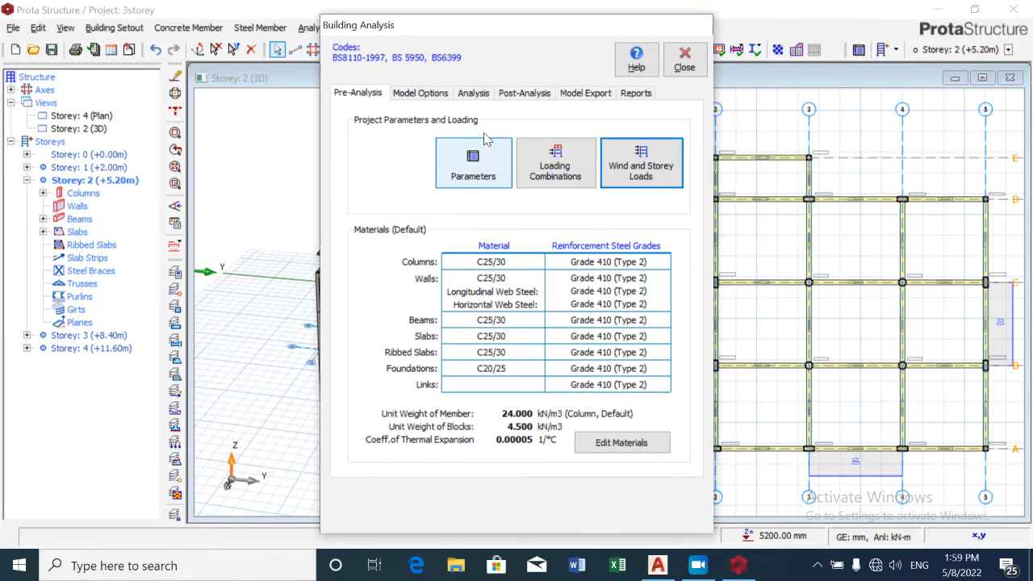
Step: Review the analysis model options for the general model, shear walls, slabs, stiffness factors and settings
{"action": "left_click", "coordinate": [434, 95]}
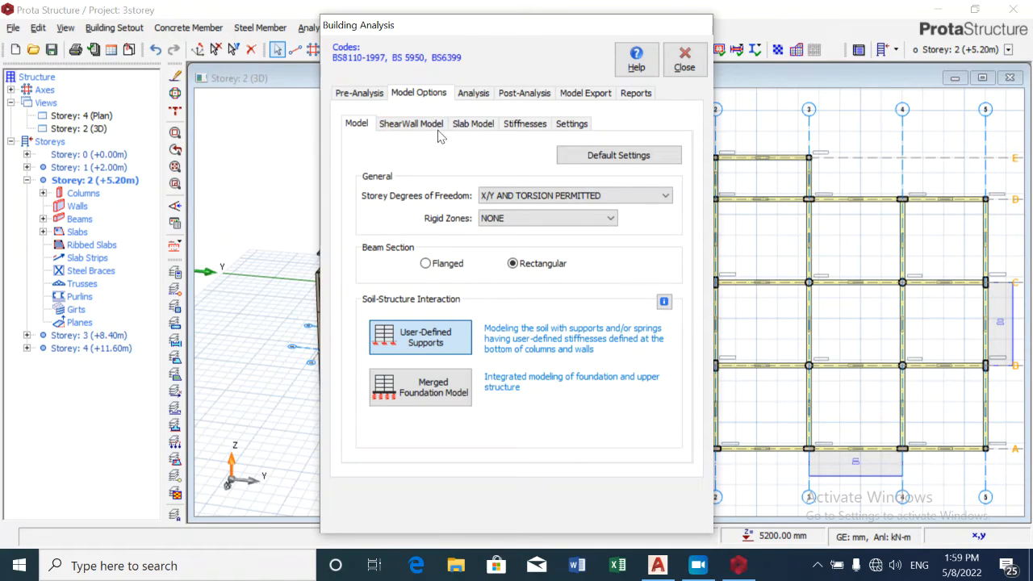
{"action": "left_click", "coordinate": [439, 128]}
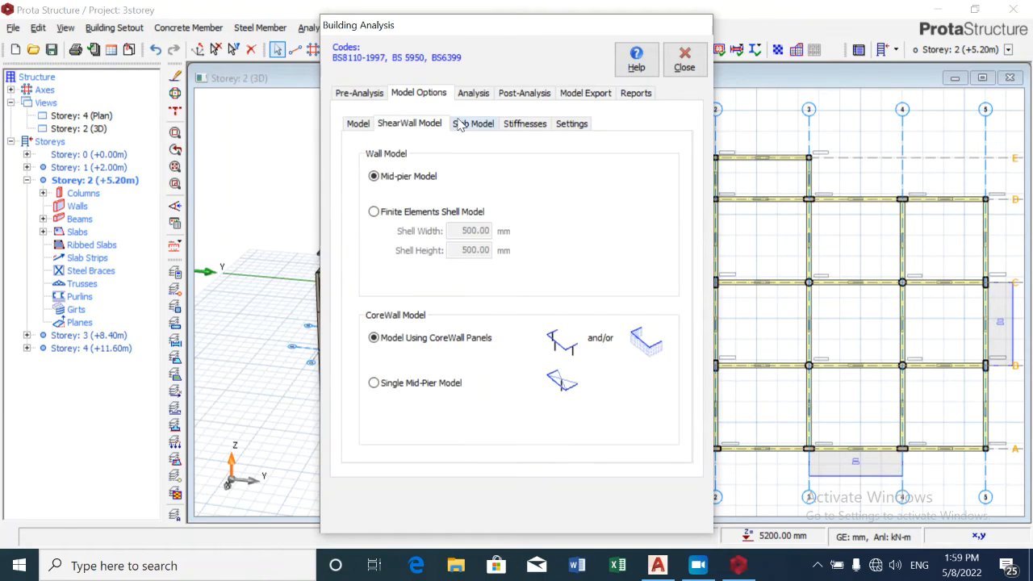
{"action": "left_click", "coordinate": [462, 124]}
{"action": "left_click", "coordinate": [511, 126]}
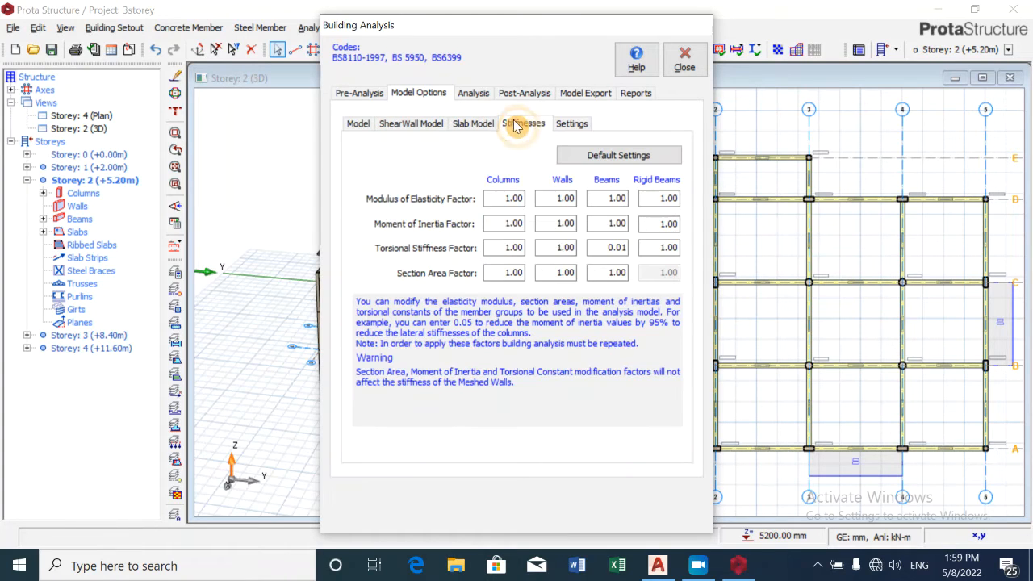
{"action": "left_click", "coordinate": [570, 125]}
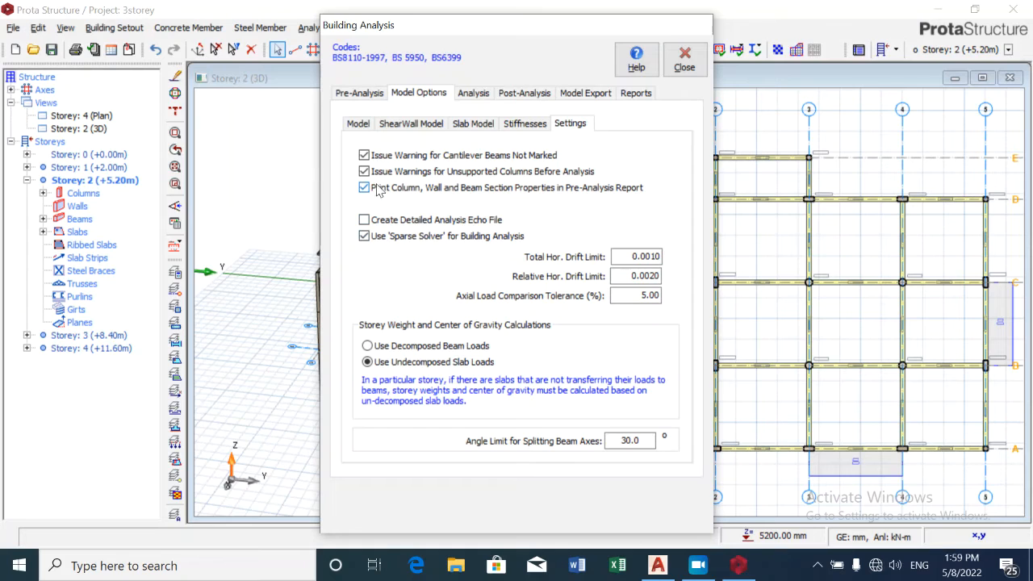
Step: Run the Building Model Check with all checks on all storeys and close it
{"action": "left_click", "coordinate": [475, 95]}
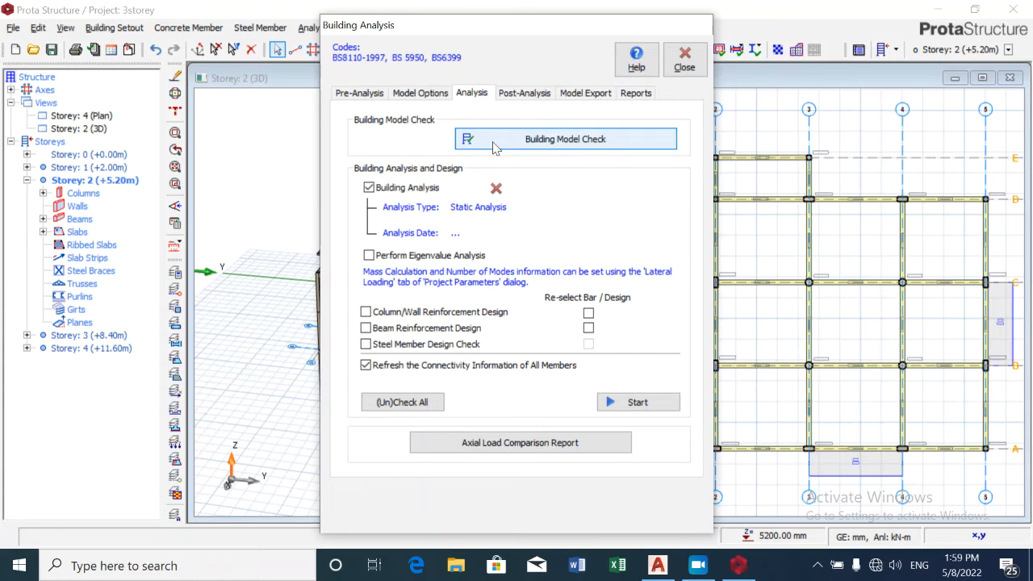
{"action": "left_click", "coordinate": [555, 141]}
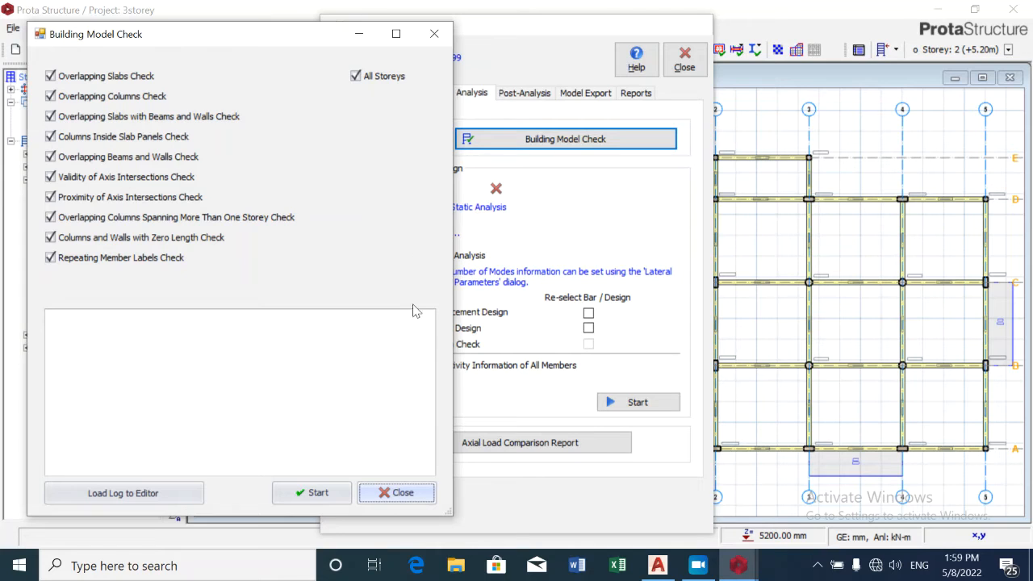
{"action": "left_click", "coordinate": [327, 494]}
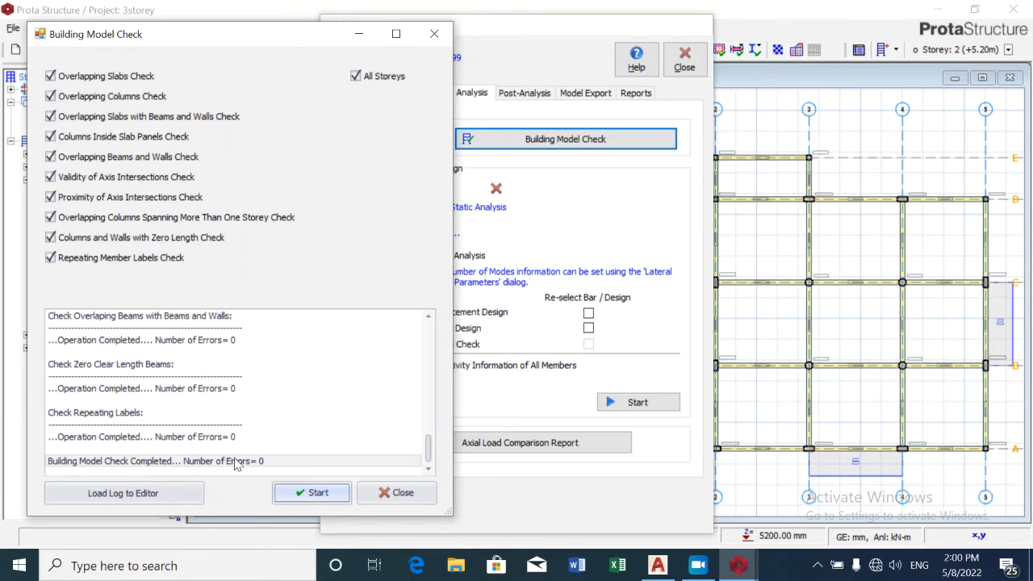
{"action": "left_click", "coordinate": [413, 496]}
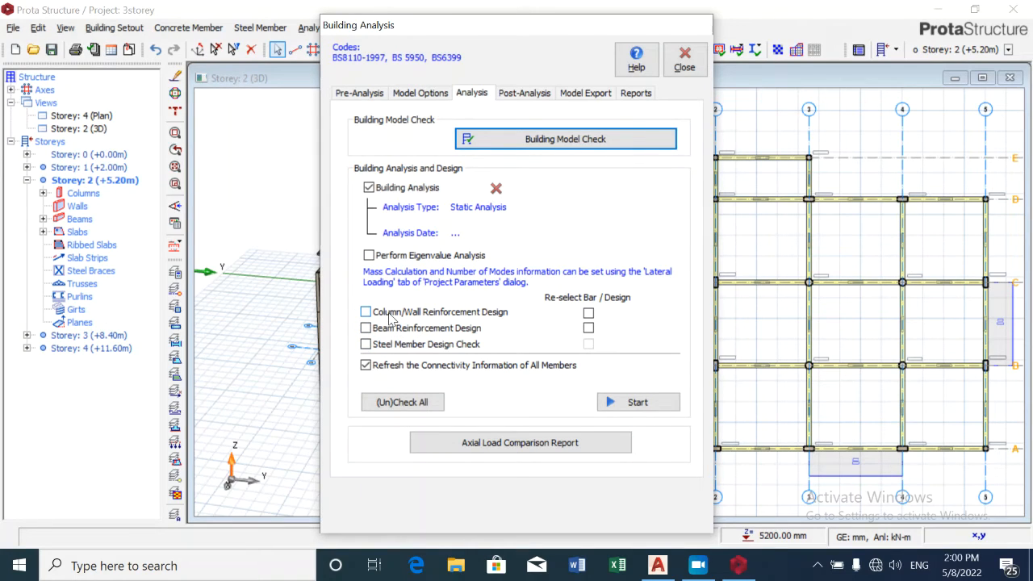
Step: Include column/wall and beam reinforcement design with bar re-selection for both, and start the building analysis
{"action": "left_click", "coordinate": [390, 314]}
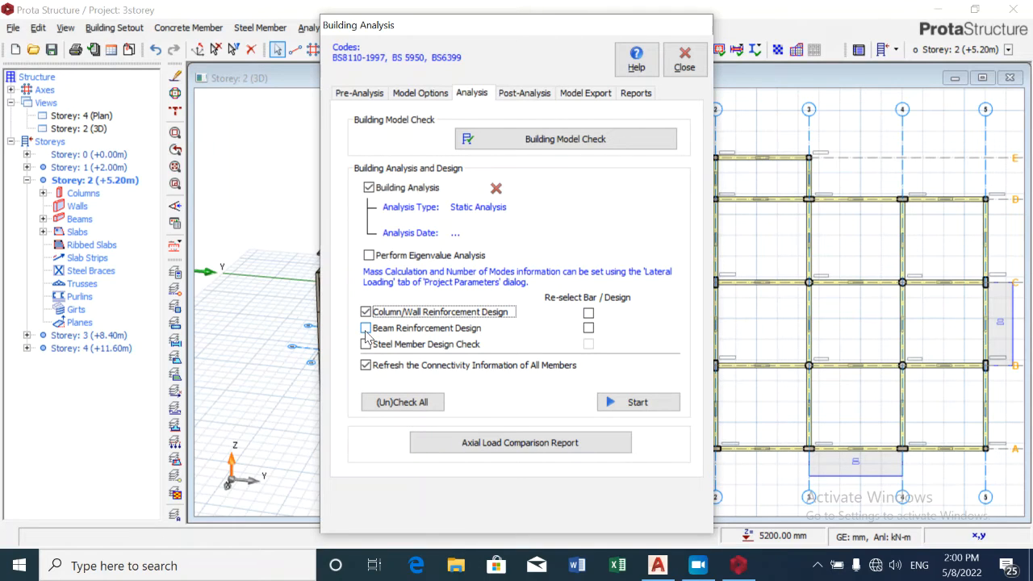
{"action": "left_click", "coordinate": [365, 329]}
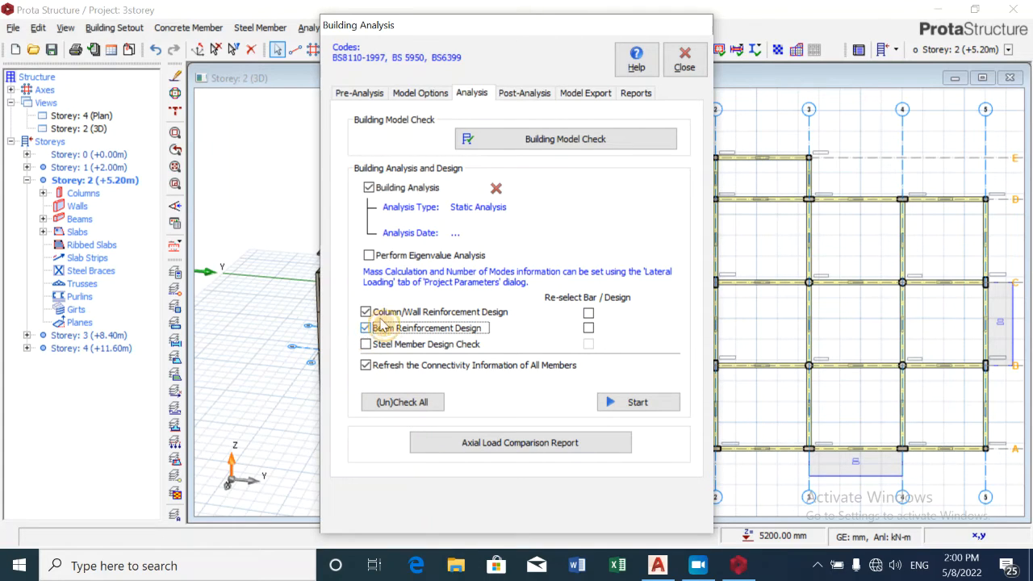
{"action": "left_click", "coordinate": [589, 315]}
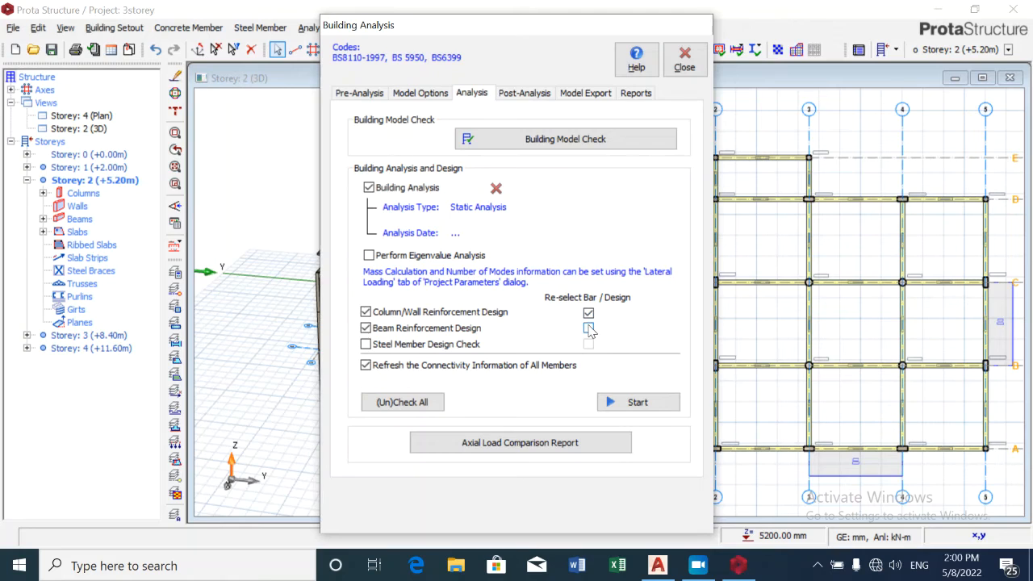
{"action": "left_click", "coordinate": [588, 328]}
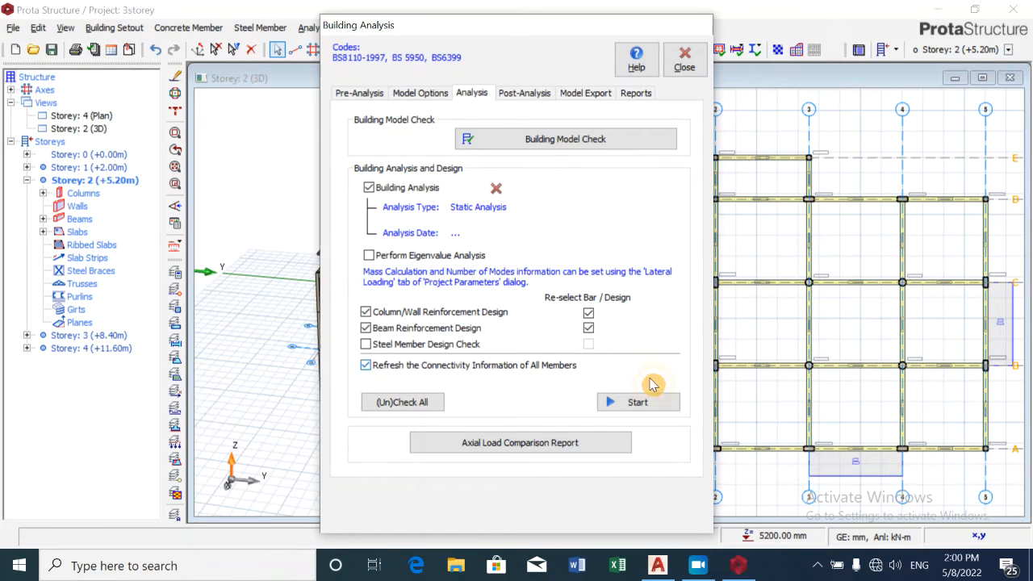
{"action": "left_click", "coordinate": [620, 407]}
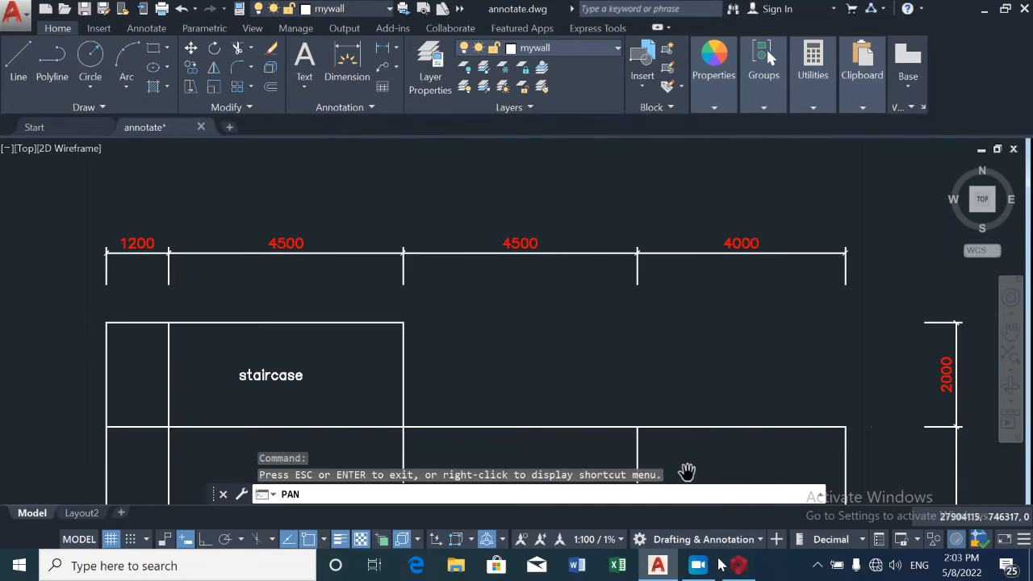
Step: Switch back to ProtaStructure and examine the column reinforcement design table for design status, utilization ratios, steel bars and links
{"action": "left_click", "coordinate": [738, 564]}
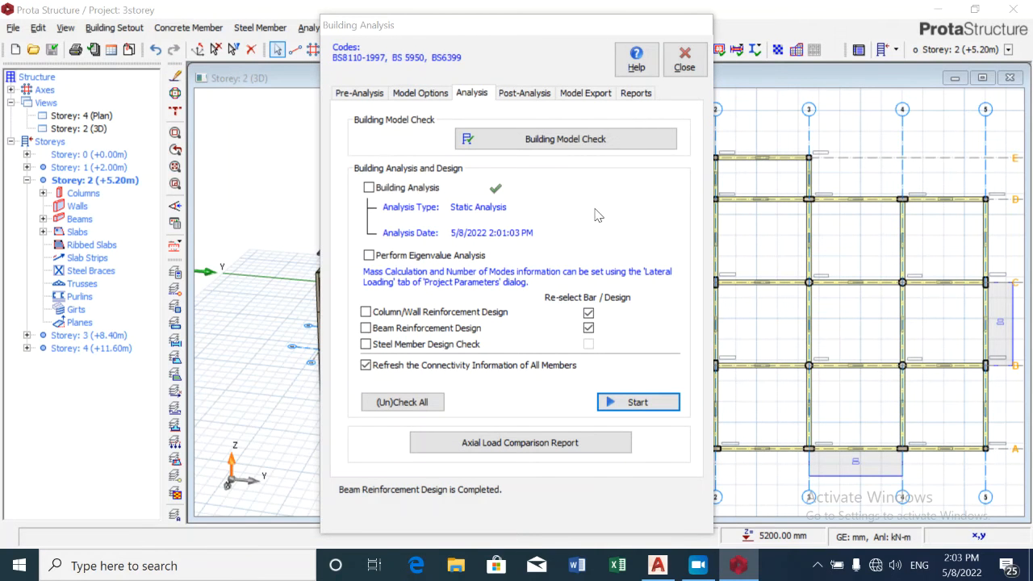
{"action": "left_click", "coordinate": [522, 95]}
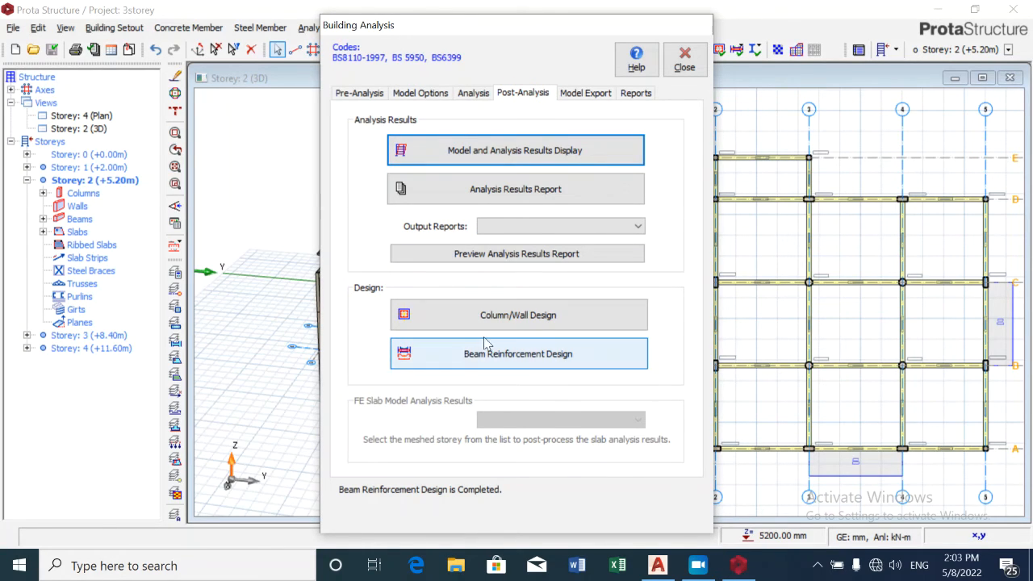
{"action": "left_click", "coordinate": [508, 320]}
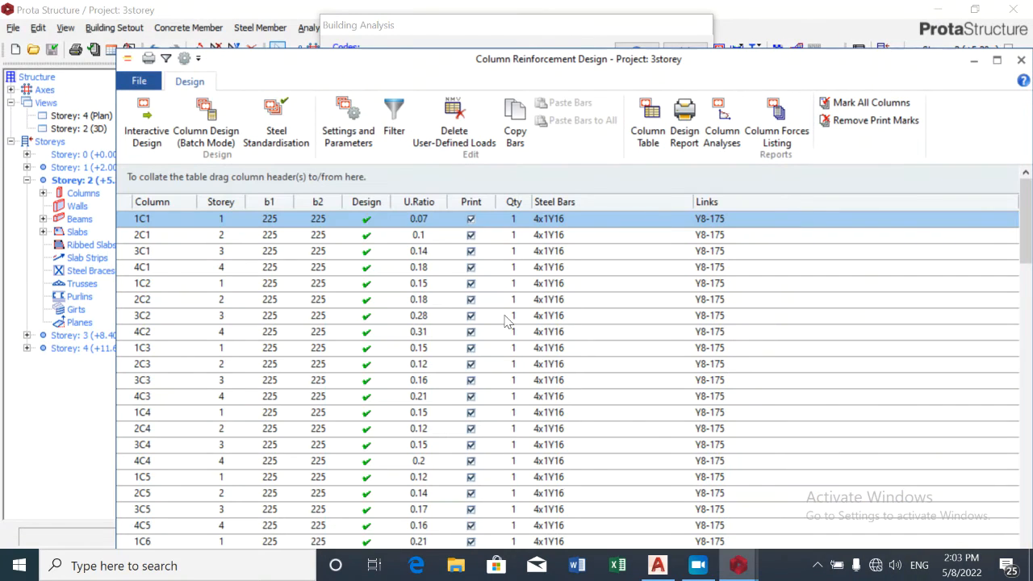
{"action": "scroll", "coordinate": [401, 230], "scroll_direction": "down", "scroll_amount": 10}
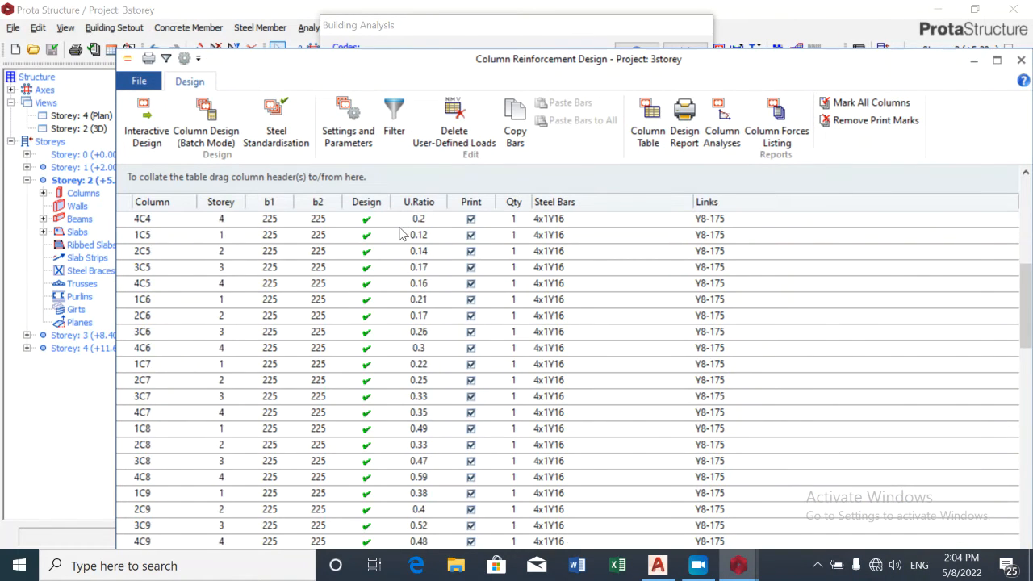
{"action": "scroll", "coordinate": [397, 239], "scroll_direction": "down", "scroll_amount": 14}
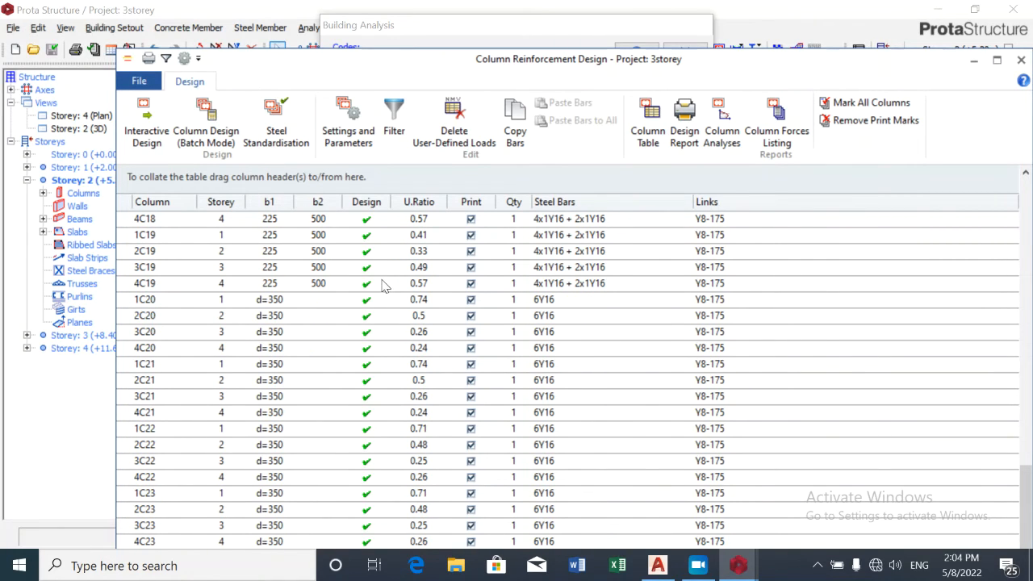
{"action": "scroll", "coordinate": [390, 484], "scroll_direction": "up", "scroll_amount": 11}
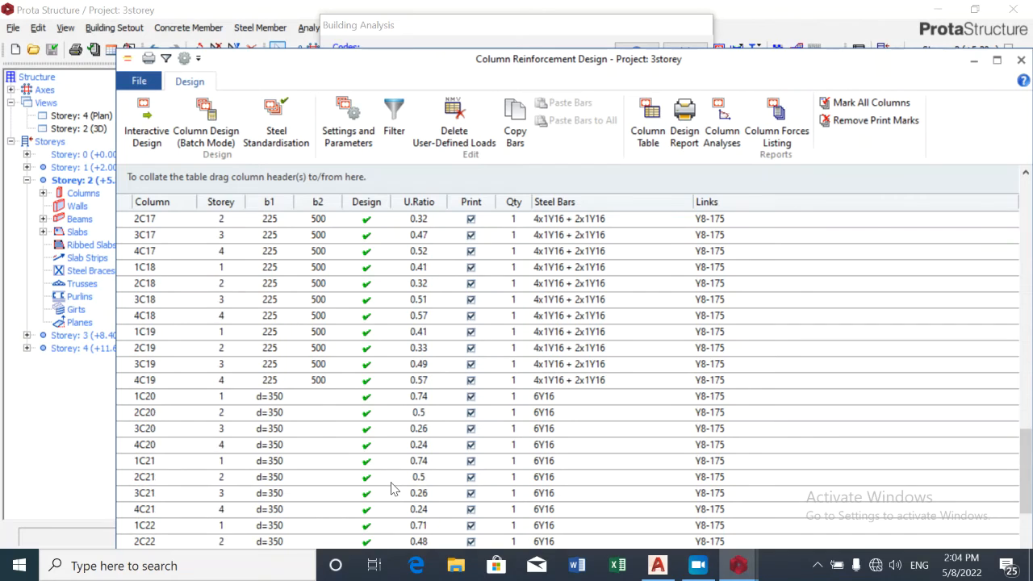
{"action": "scroll", "coordinate": [391, 476], "scroll_direction": "up", "scroll_amount": 13}
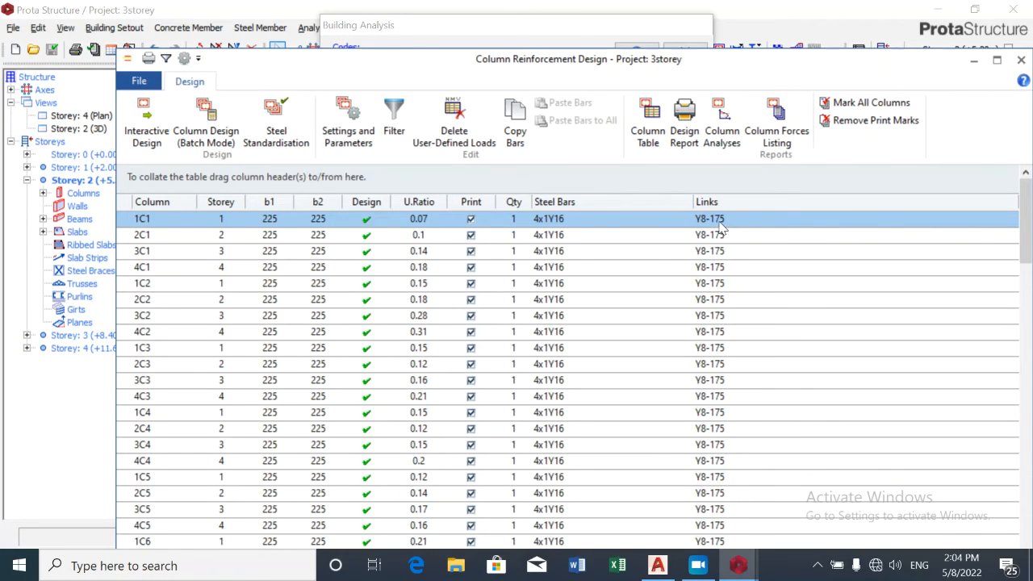
Step: Review column 1C1's design on storey 1 for steel bars, shear design, slenderness and links, and close it
{"action": "left_click", "coordinate": [584, 226]}
{"action": "double_click", "coordinate": [584, 220]}
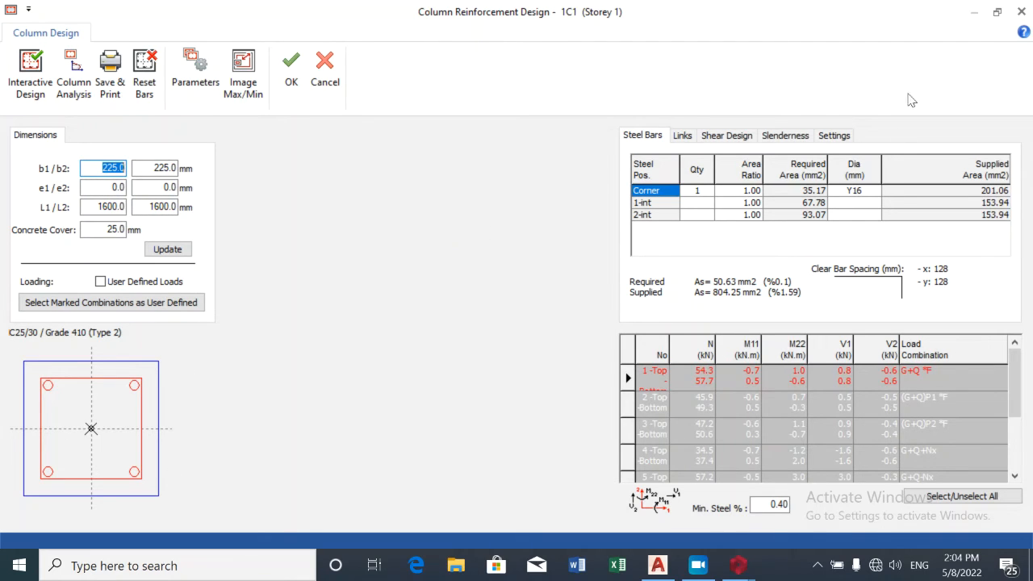
{"action": "left_click", "coordinate": [728, 137]}
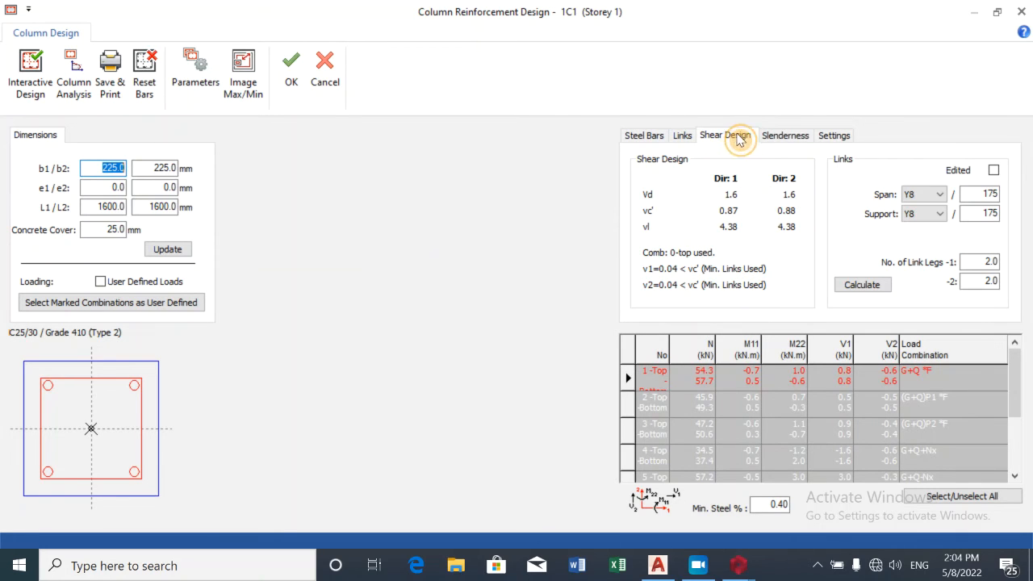
{"action": "left_click", "coordinate": [784, 137]}
{"action": "left_click", "coordinate": [681, 138]}
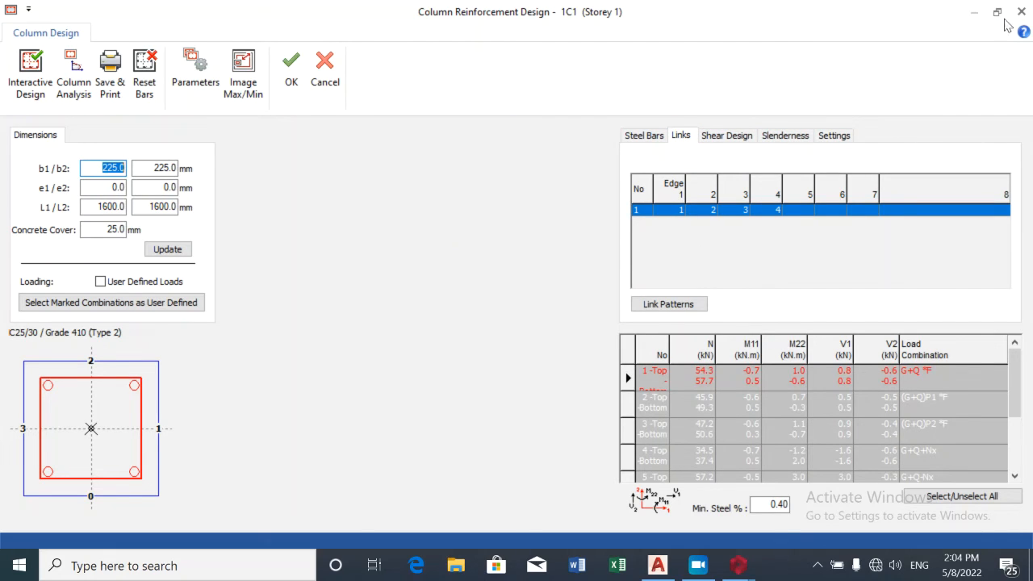
{"action": "left_click", "coordinate": [1020, 13]}
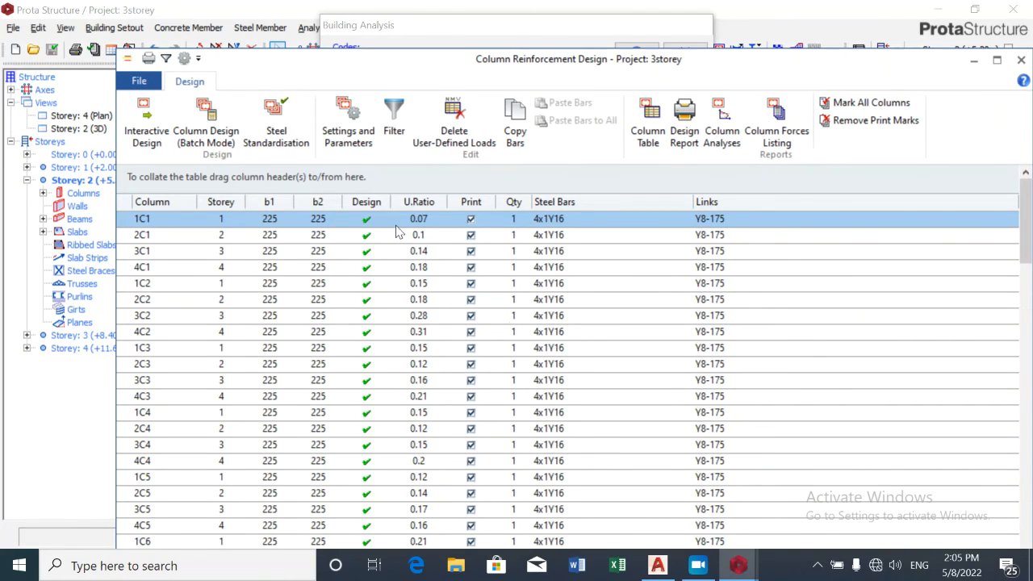
Step: Examine the steel bars and section of the storey 1 column 1C11, and close the column reinforcement design
{"action": "scroll", "coordinate": [612, 347], "scroll_direction": "down", "scroll_amount": 3}
{"action": "scroll", "coordinate": [600, 397], "scroll_direction": "down", "scroll_amount": 9}
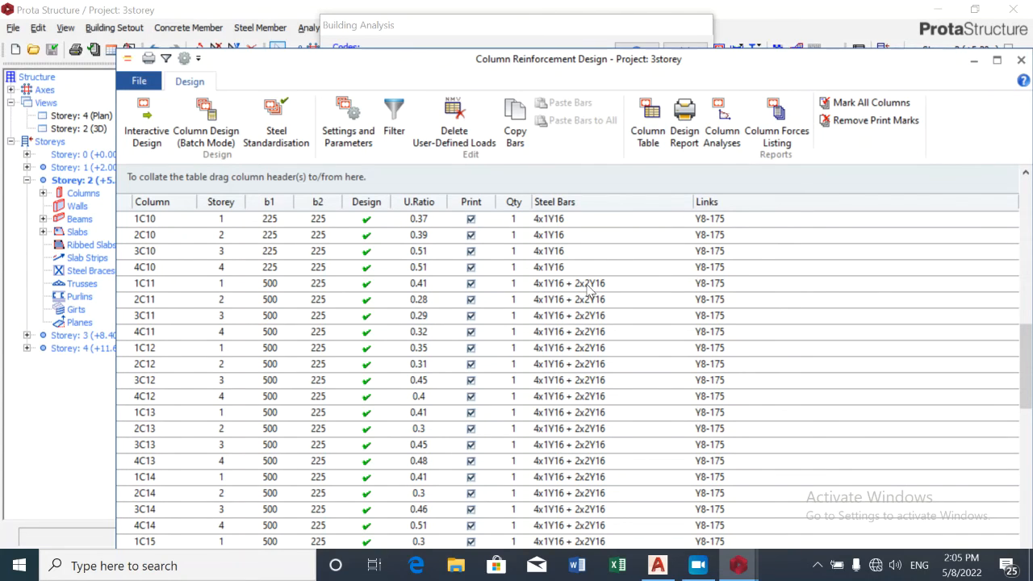
{"action": "left_click", "coordinate": [588, 286]}
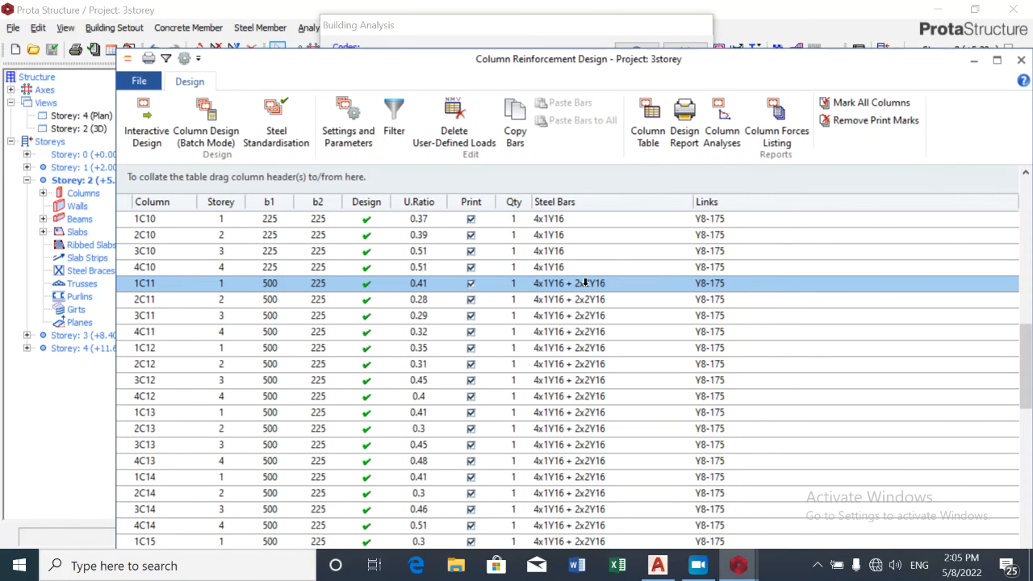
{"action": "double_click", "coordinate": [587, 283]}
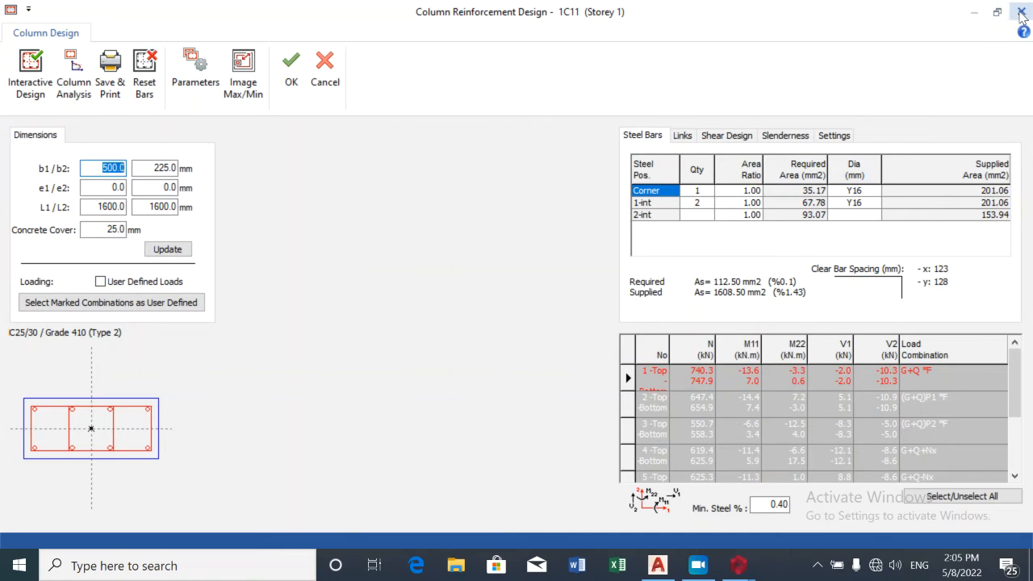
{"action": "left_click", "coordinate": [1021, 13]}
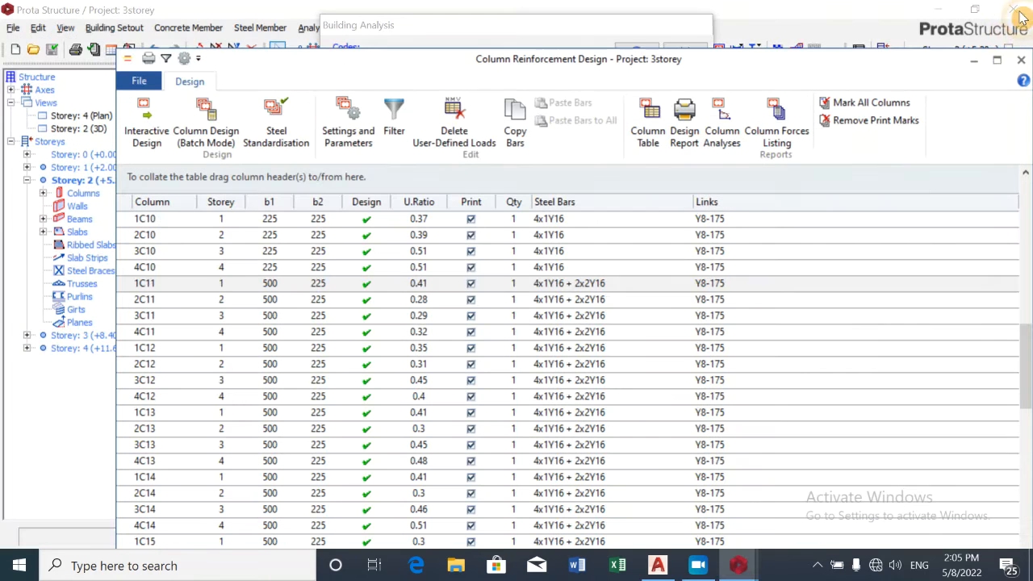
{"action": "left_click", "coordinate": [1021, 61]}
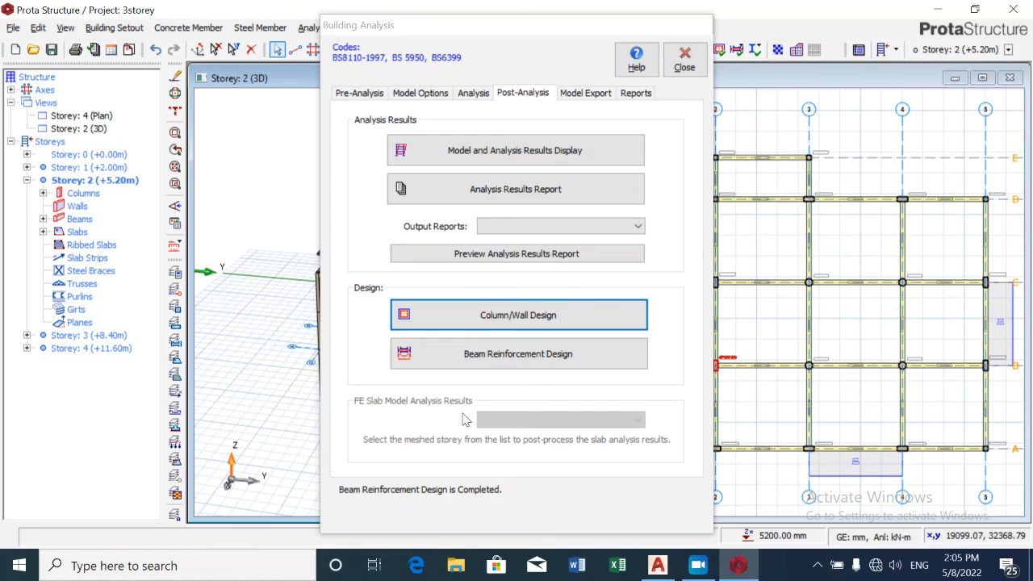
Step: Run Beam Reinforcement Design and check the design status and utilization ratios of the beam axes on all storeys
{"action": "left_click", "coordinate": [533, 362]}
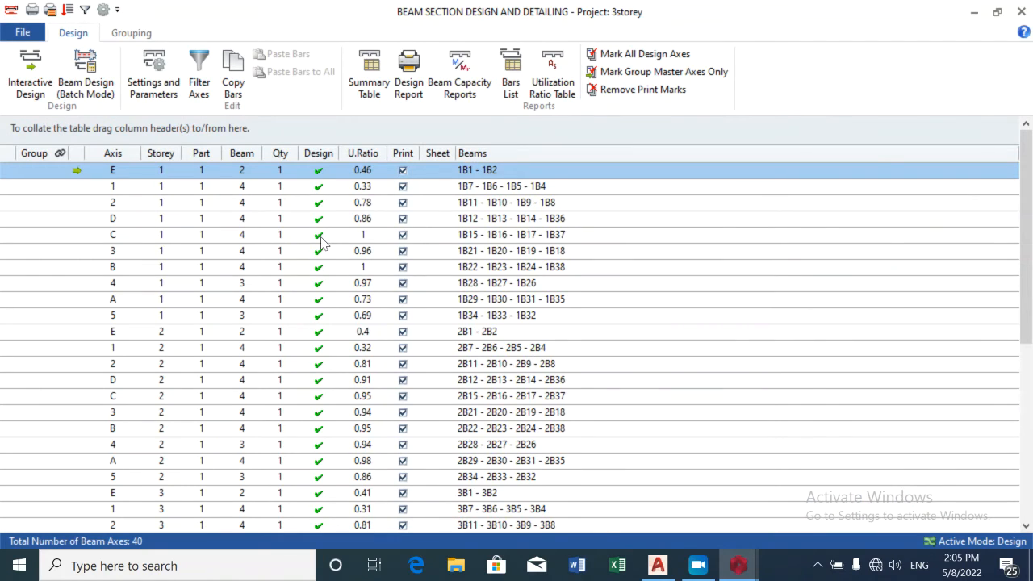
{"action": "scroll", "coordinate": [321, 244], "scroll_direction": "down", "scroll_amount": 6}
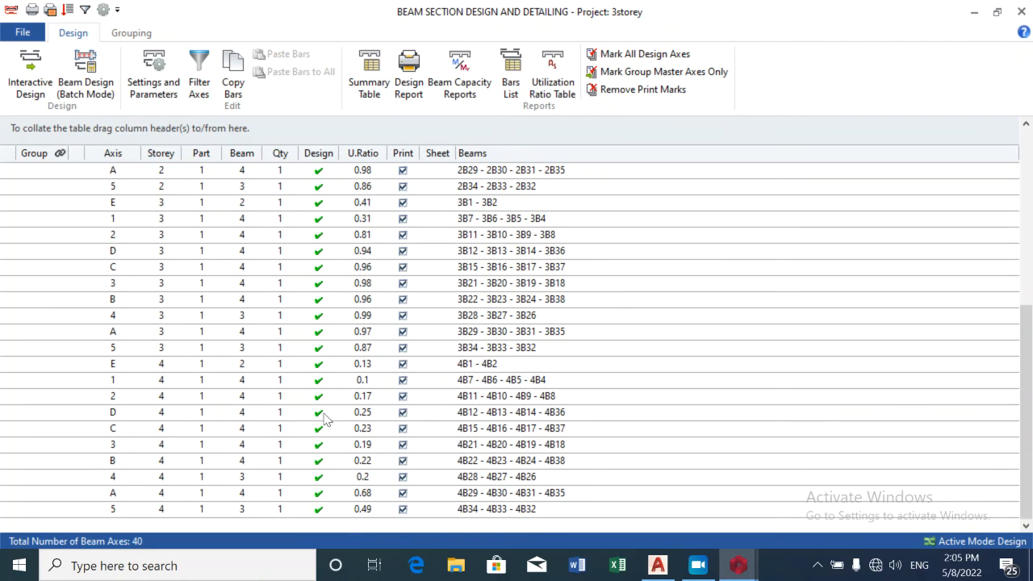
{"action": "scroll", "coordinate": [331, 506], "scroll_direction": "up", "scroll_amount": 4}
{"action": "scroll", "coordinate": [340, 331], "scroll_direction": "up", "scroll_amount": 2}
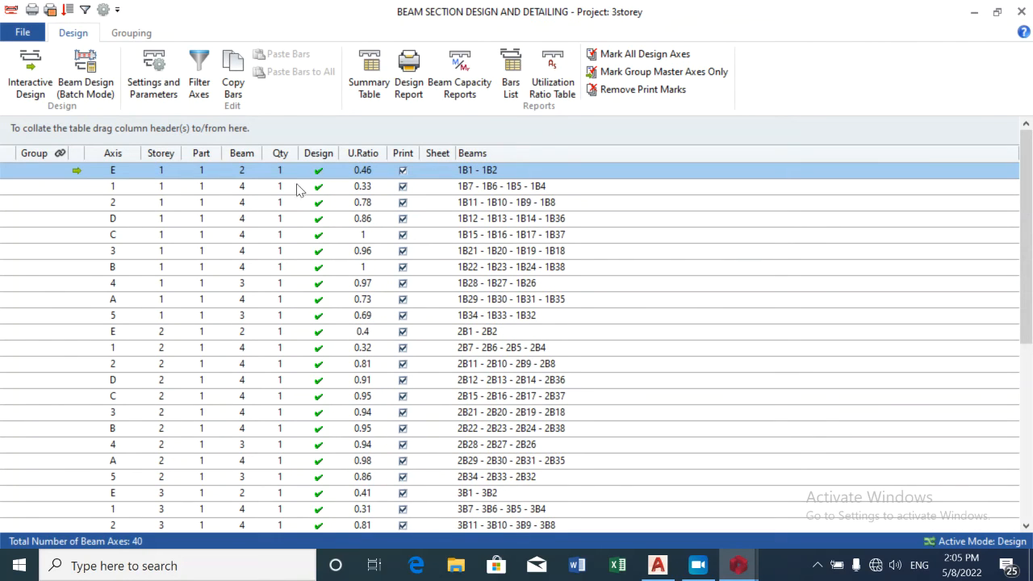
Step: Open the detail drawing for the storey 1 axis C beams and examine the bars and links in spans 1B15 and 1B16
{"action": "left_click", "coordinate": [433, 234]}
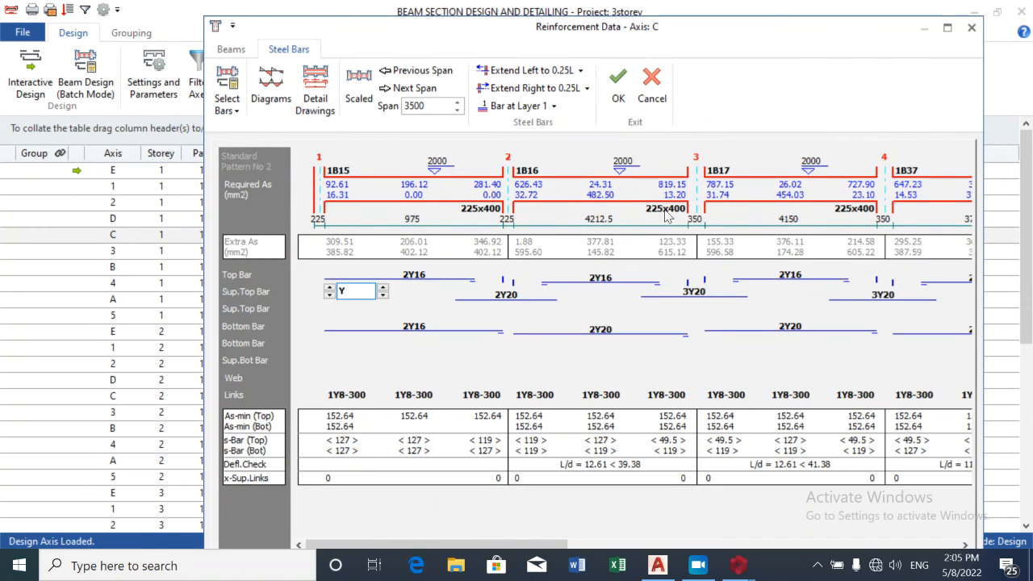
{"action": "left_click", "coordinate": [329, 109]}
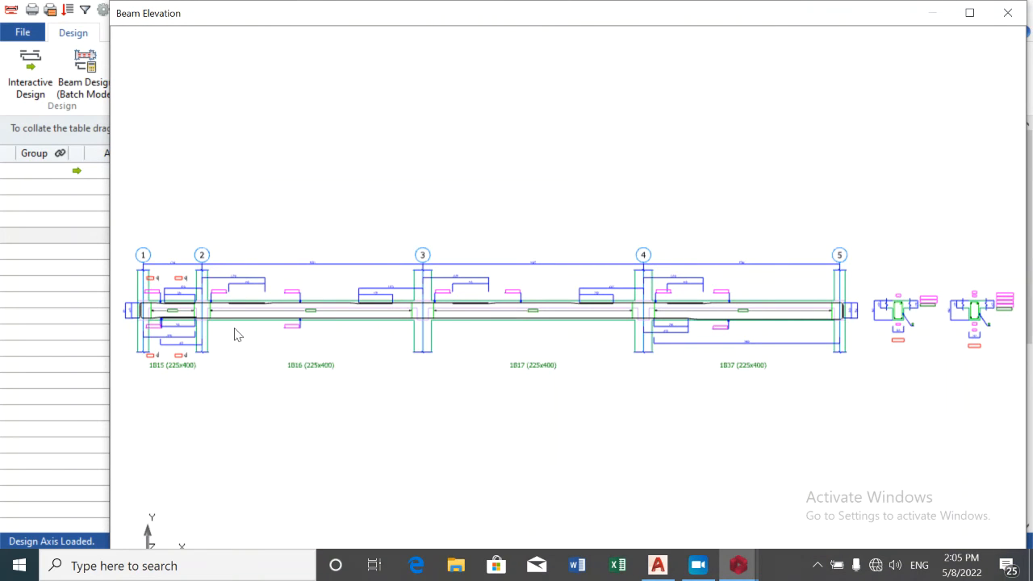
{"action": "scroll", "coordinate": [168, 318], "scroll_direction": "up", "scroll_amount": 3}
{"action": "scroll", "coordinate": [173, 284], "scroll_direction": "up", "scroll_amount": 3}
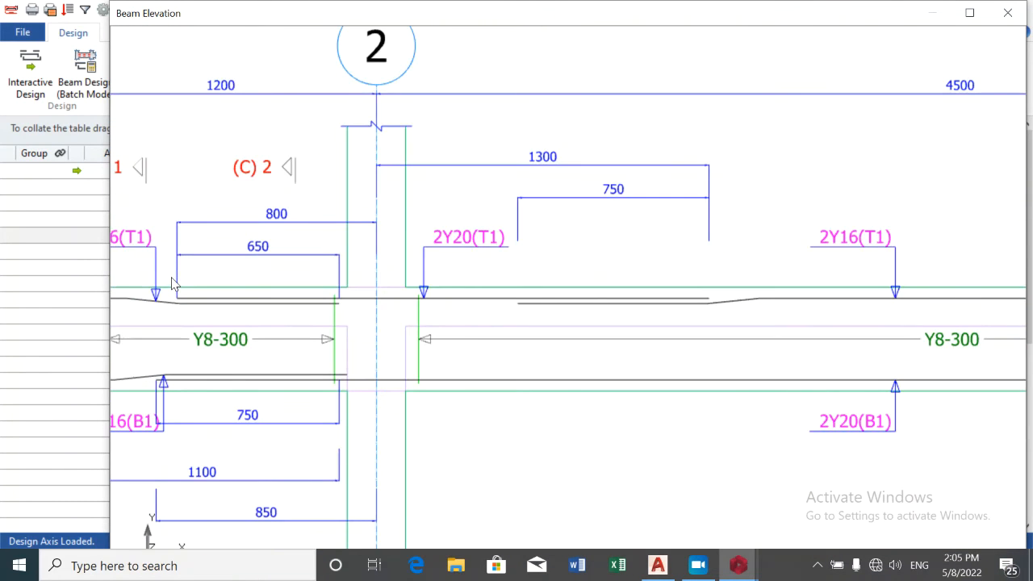
{"action": "scroll", "coordinate": [173, 284], "scroll_direction": "down", "scroll_amount": 3}
{"action": "scroll", "coordinate": [198, 314], "scroll_direction": "up", "scroll_amount": 2}
{"action": "scroll", "coordinate": [182, 318], "scroll_direction": "down", "scroll_amount": 2}
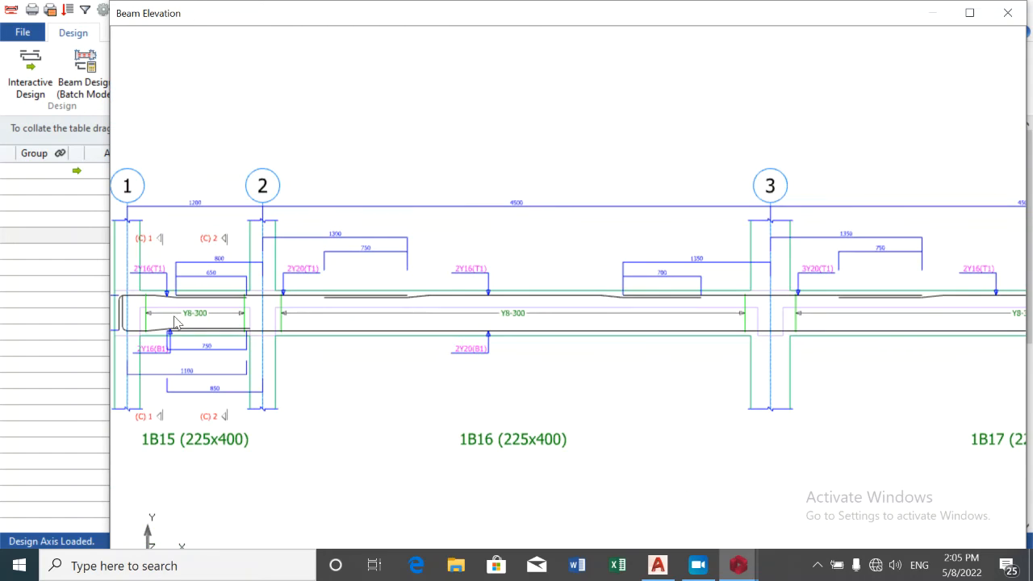
{"action": "scroll", "coordinate": [129, 313], "scroll_direction": "up", "scroll_amount": 2}
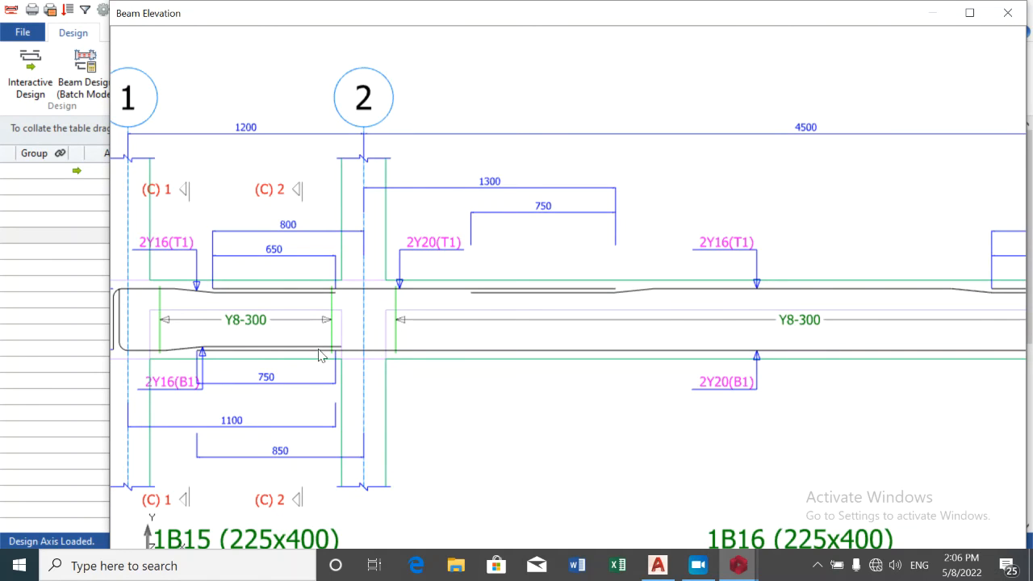
{"action": "scroll", "coordinate": [533, 359], "scroll_direction": "down", "scroll_amount": 1}
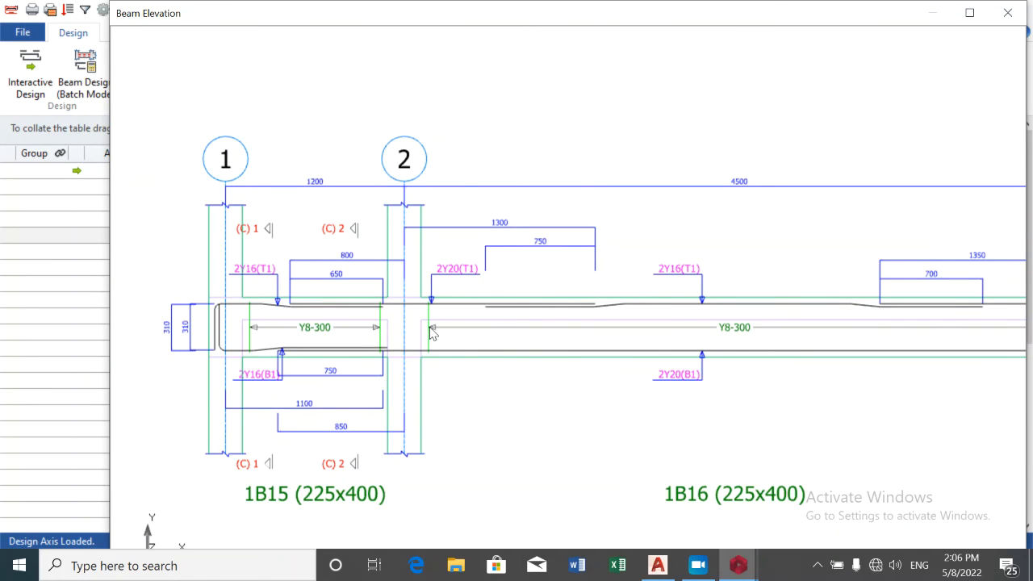
{"action": "scroll", "coordinate": [431, 333], "scroll_direction": "down", "scroll_amount": 2}
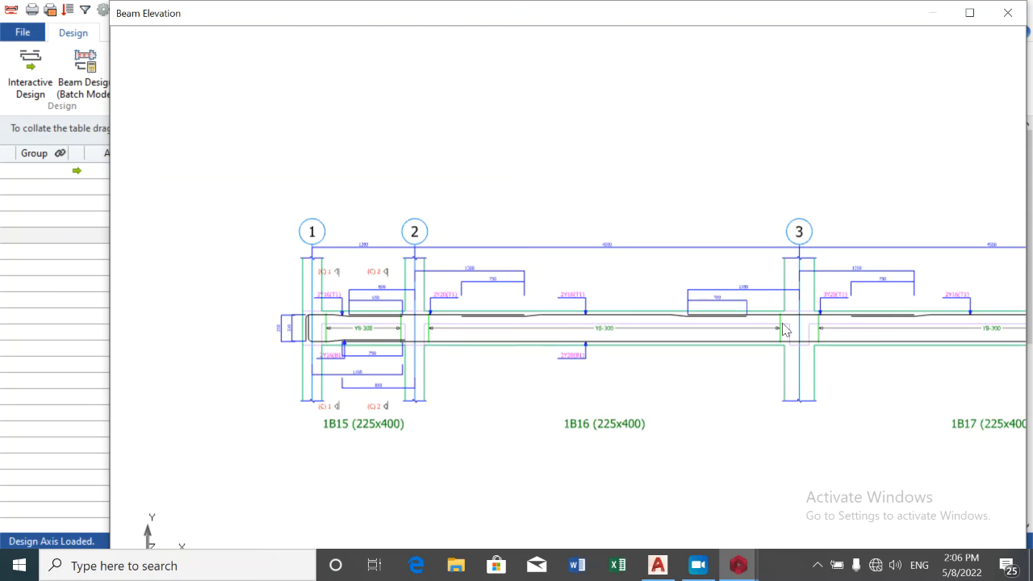
Step: Inspect the reinforcement laps at grid 3 and the end bars, links and dimensions of span 1B15 in the beam elevation
{"action": "scroll", "coordinate": [783, 327], "scroll_direction": "up", "scroll_amount": 3}
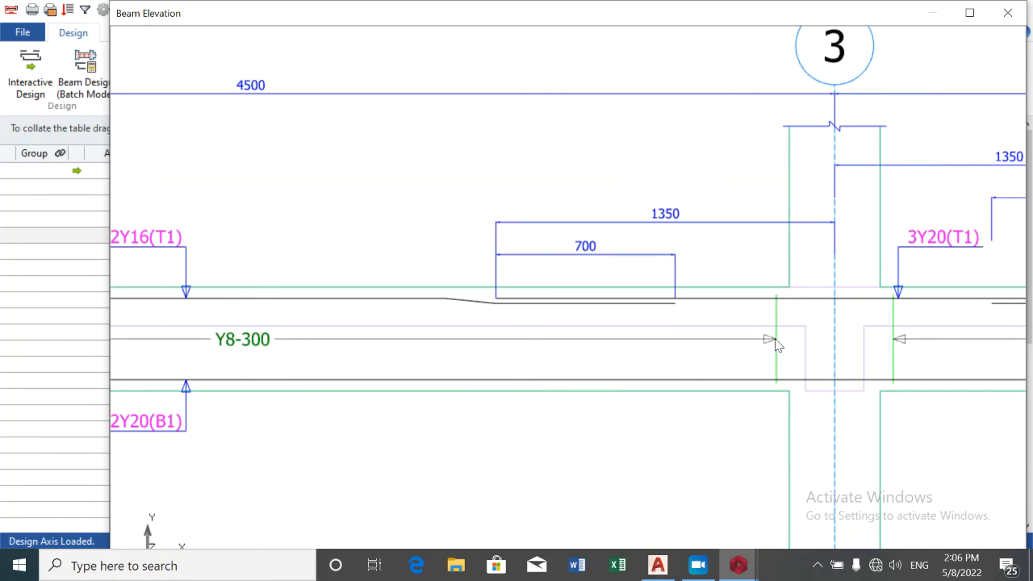
{"action": "scroll", "coordinate": [773, 343], "scroll_direction": "down", "scroll_amount": 2}
{"action": "scroll", "coordinate": [633, 403], "scroll_direction": "down", "scroll_amount": 2}
{"action": "scroll", "coordinate": [337, 362], "scroll_direction": "up", "scroll_amount": 2}
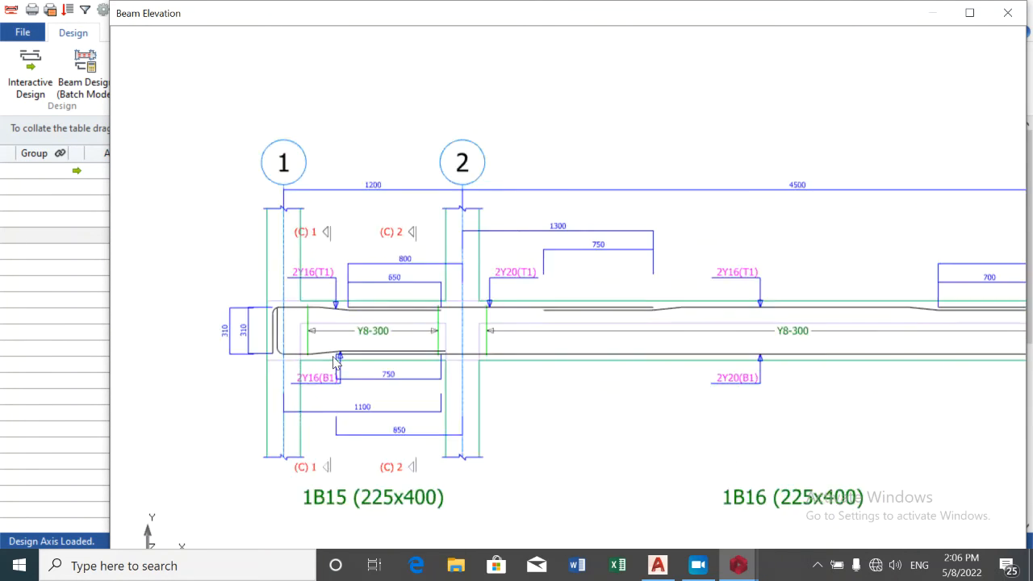
{"action": "scroll", "coordinate": [337, 361], "scroll_direction": "up", "scroll_amount": 1}
{"action": "scroll", "coordinate": [296, 337], "scroll_direction": "up", "scroll_amount": 2}
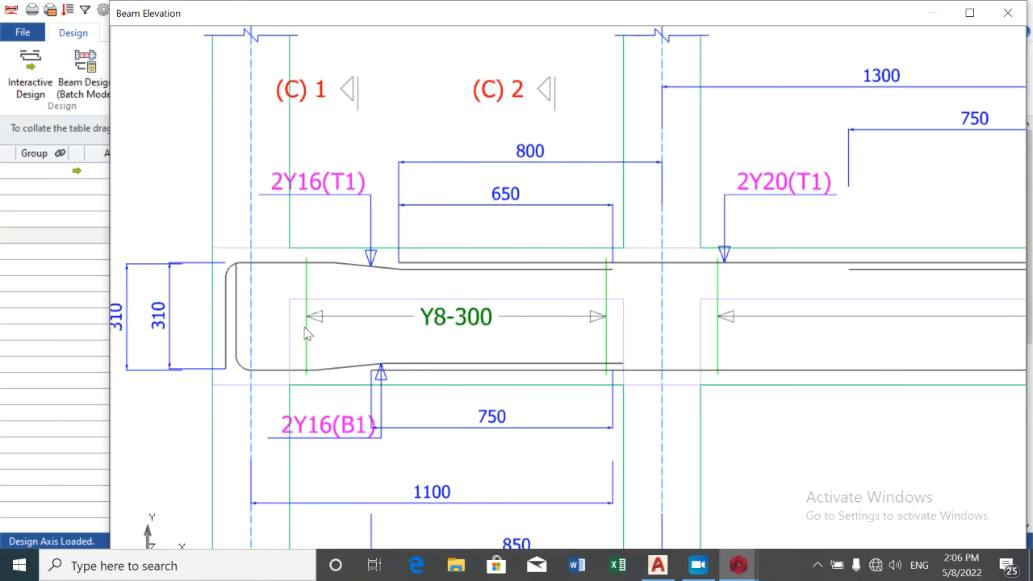
{"action": "scroll", "coordinate": [321, 320], "scroll_direction": "down", "scroll_amount": 1}
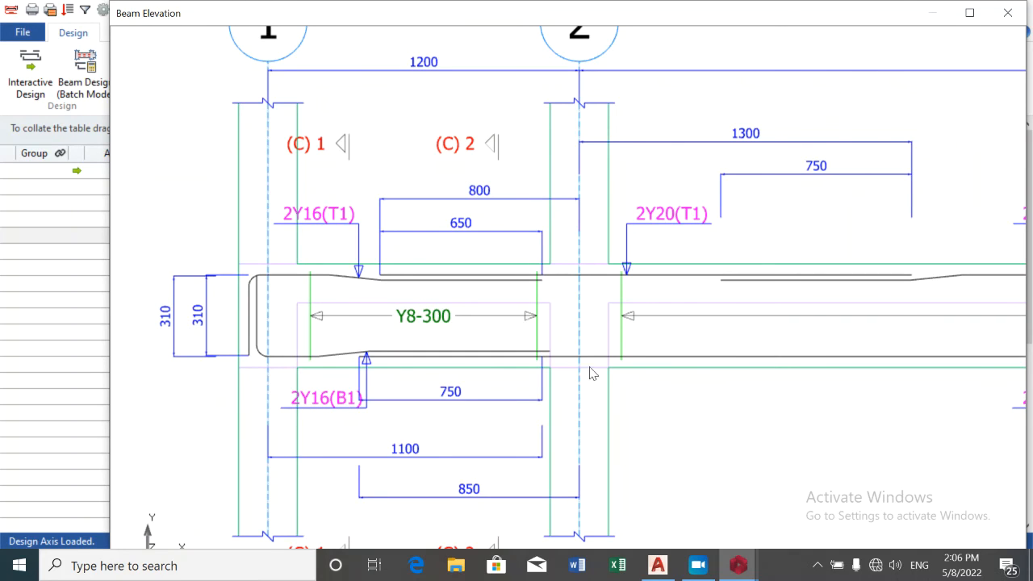
{"action": "scroll", "coordinate": [702, 350], "scroll_direction": "down", "scroll_amount": 1}
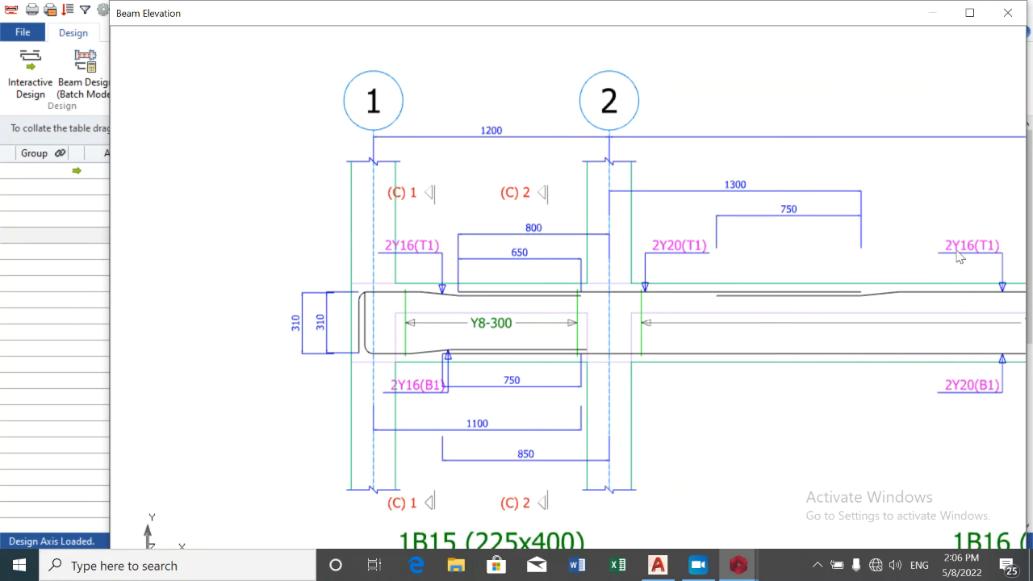
Step: Examine the beam cross-sections (C) 1-1 and (C) 2-2 beside the elevation for bar arrangement, bar sizes and links
{"action": "scroll", "coordinate": [964, 307], "scroll_direction": "down", "scroll_amount": 4}
{"action": "scroll", "coordinate": [960, 327], "scroll_direction": "down", "scroll_amount": 3}
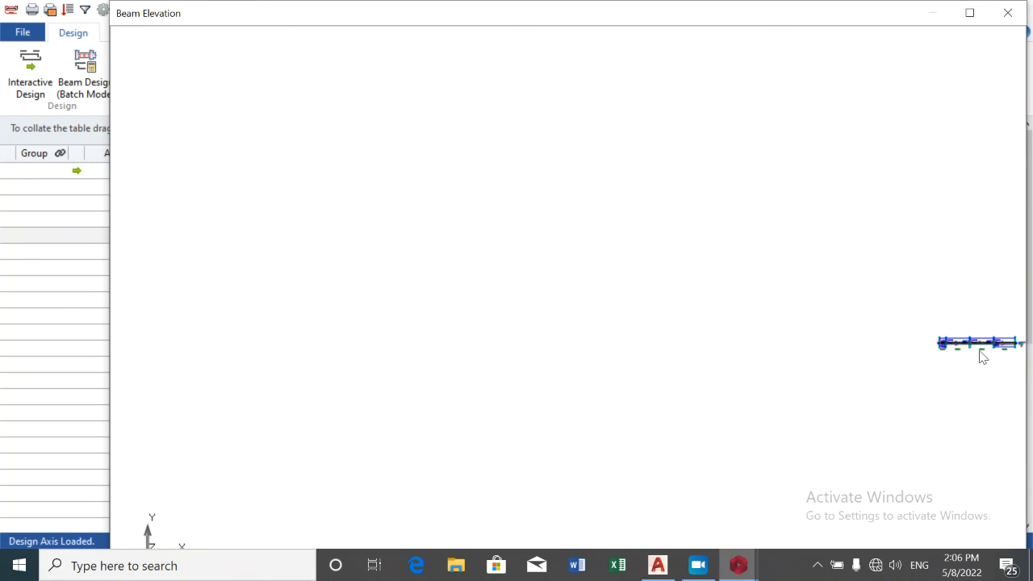
{"action": "scroll", "coordinate": [1021, 347], "scroll_direction": "up", "scroll_amount": 2}
{"action": "scroll", "coordinate": [1021, 347], "scroll_direction": "up", "scroll_amount": 3}
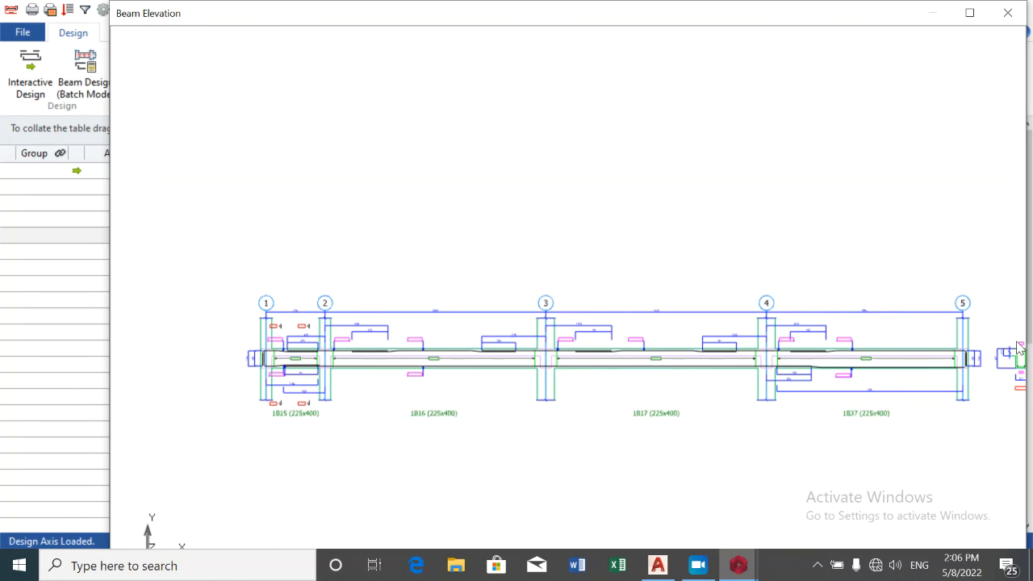
{"action": "scroll", "coordinate": [1019, 348], "scroll_direction": "down", "scroll_amount": 5}
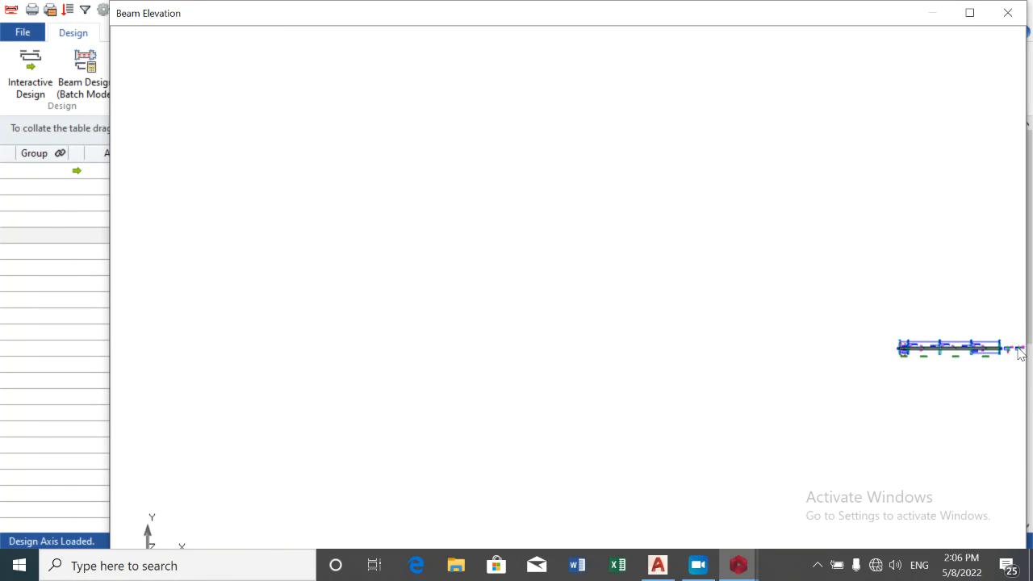
{"action": "scroll", "coordinate": [1021, 352], "scroll_direction": "up", "scroll_amount": 4}
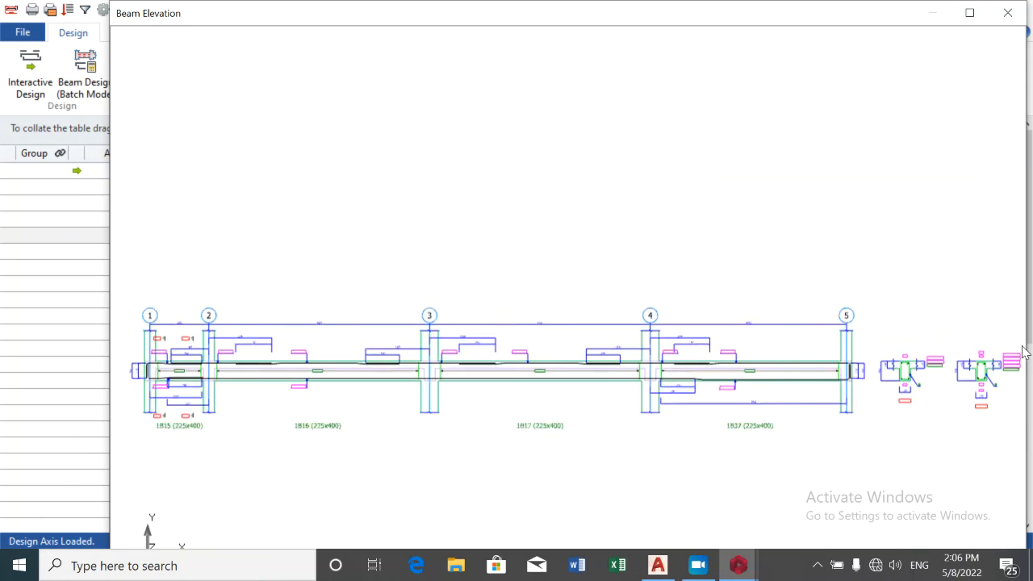
{"action": "scroll", "coordinate": [1021, 355], "scroll_direction": "up", "scroll_amount": 3}
{"action": "scroll", "coordinate": [1001, 379], "scroll_direction": "down", "scroll_amount": 3}
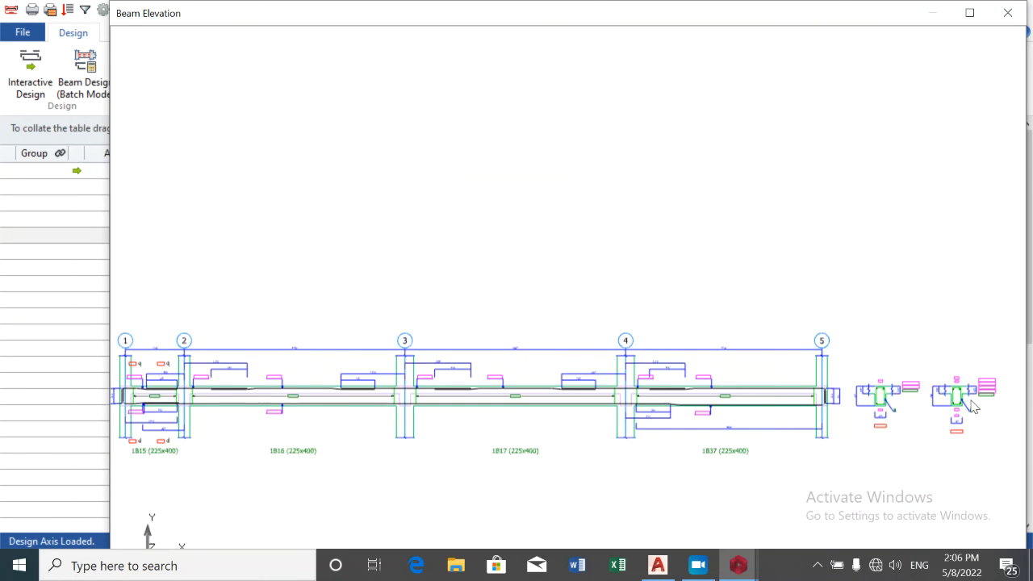
{"action": "scroll", "coordinate": [973, 408], "scroll_direction": "down", "scroll_amount": 2}
{"action": "scroll", "coordinate": [968, 408], "scroll_direction": "up", "scroll_amount": 3}
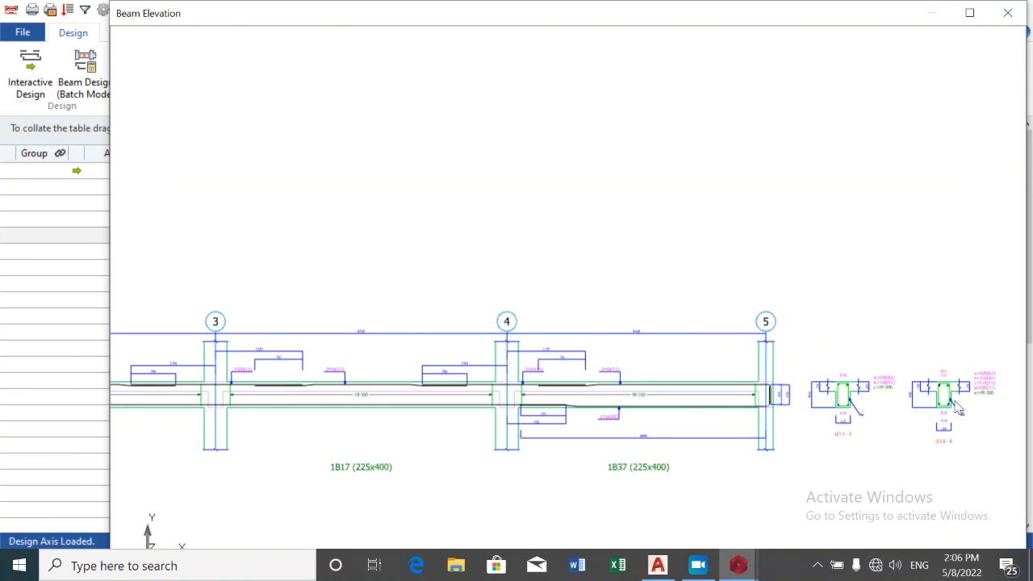
{"action": "scroll", "coordinate": [957, 408], "scroll_direction": "up", "scroll_amount": 1}
{"action": "scroll", "coordinate": [957, 408], "scroll_direction": "up", "scroll_amount": 2}
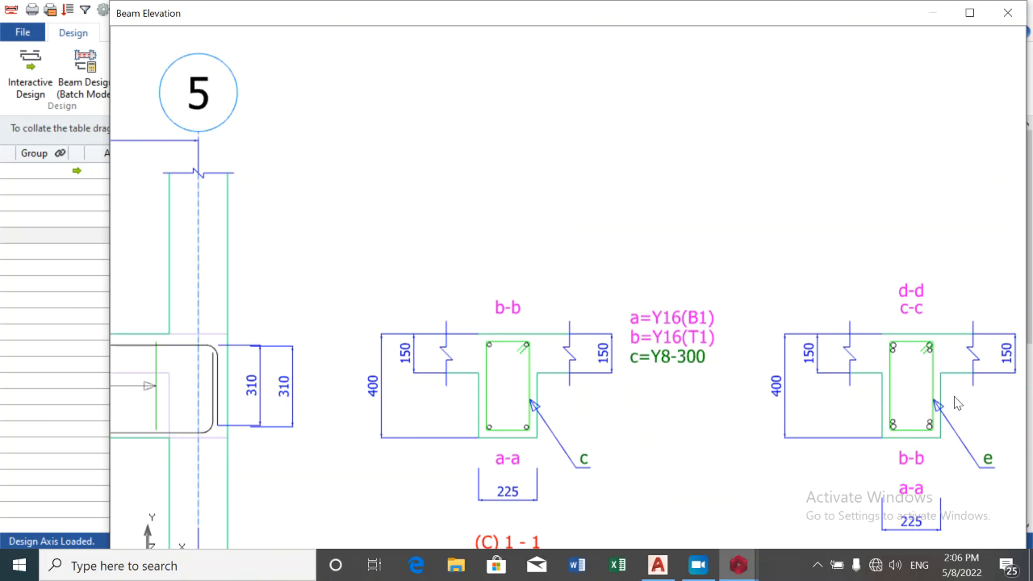
{"action": "scroll", "coordinate": [956, 402], "scroll_direction": "up", "scroll_amount": 1}
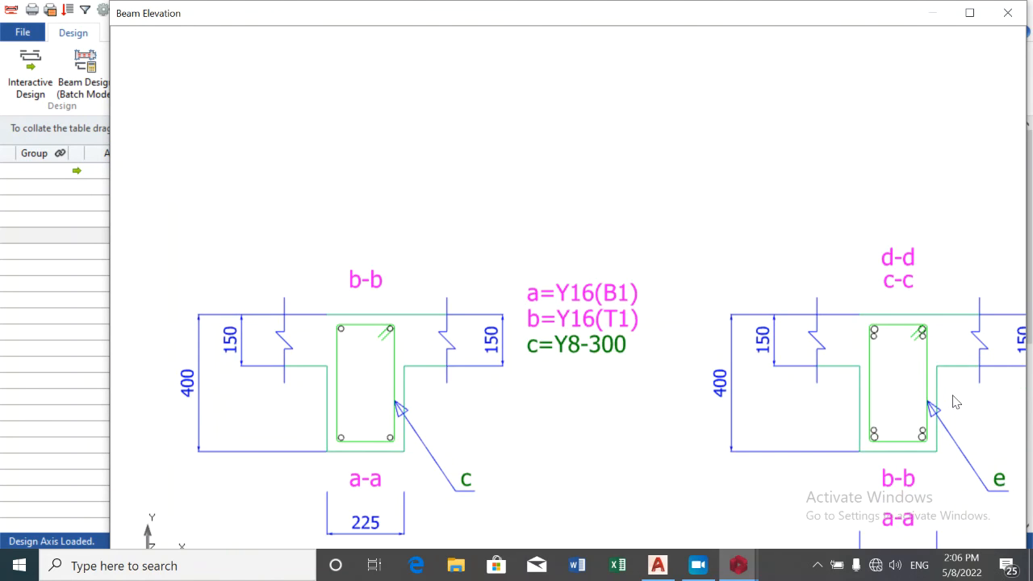
{"action": "scroll", "coordinate": [957, 402], "scroll_direction": "up", "scroll_amount": 1}
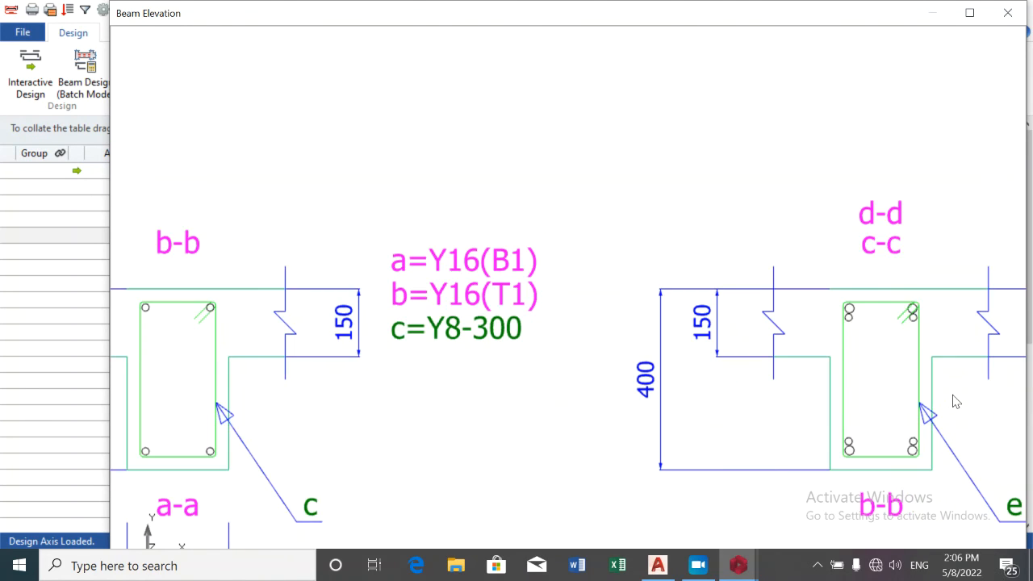
{"action": "scroll", "coordinate": [954, 399], "scroll_direction": "down", "scroll_amount": 3}
{"action": "scroll", "coordinate": [957, 388], "scroll_direction": "up", "scroll_amount": 3}
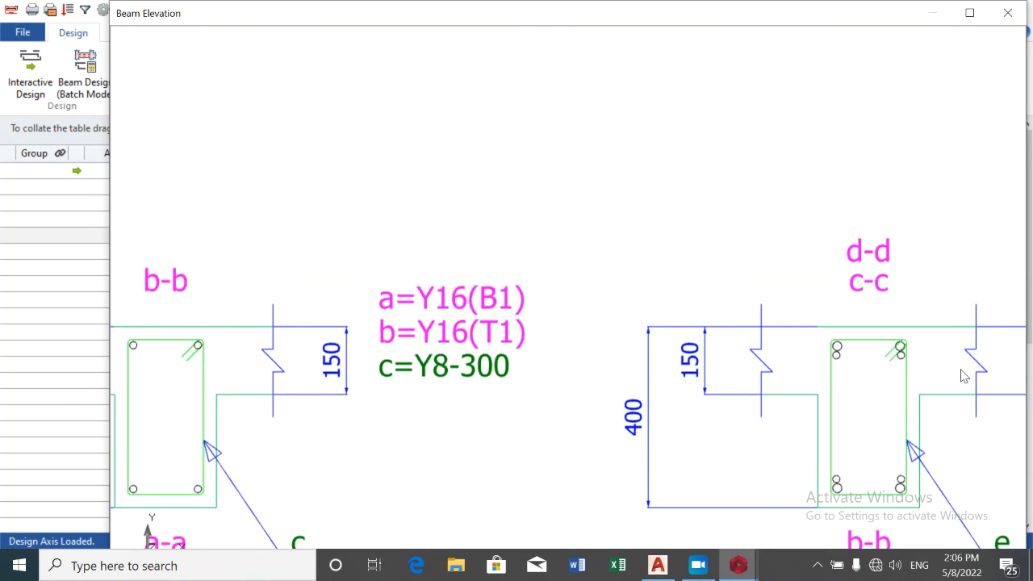
{"action": "scroll", "coordinate": [961, 376], "scroll_direction": "down", "scroll_amount": 2}
{"action": "scroll", "coordinate": [956, 381], "scroll_direction": "down", "scroll_amount": 2}
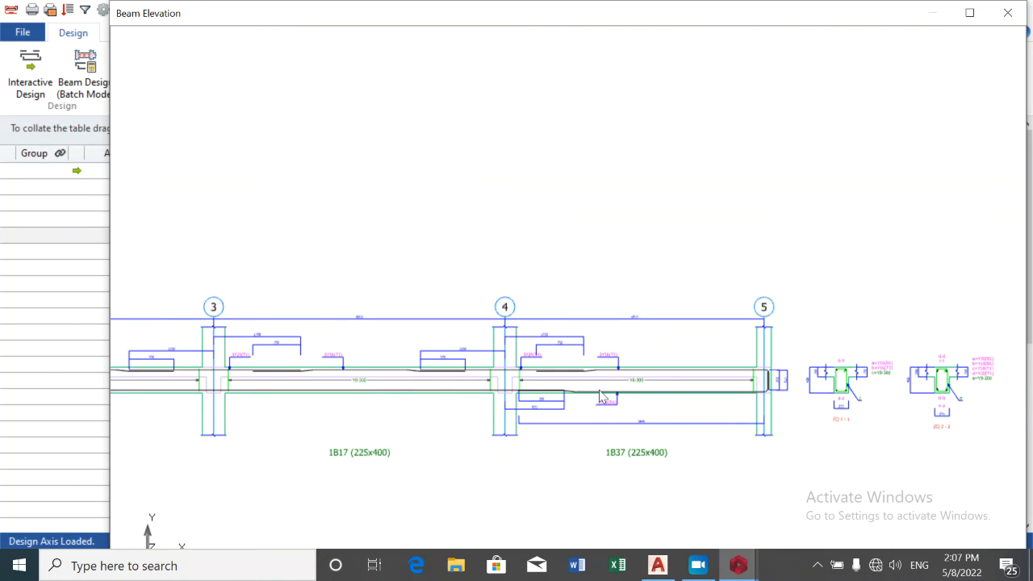
Step: Examine the bars, links and lap lengths of span 1B37 between grids 4 and 5 in the beam elevation
{"action": "scroll", "coordinate": [600, 392], "scroll_direction": "up", "scroll_amount": 2}
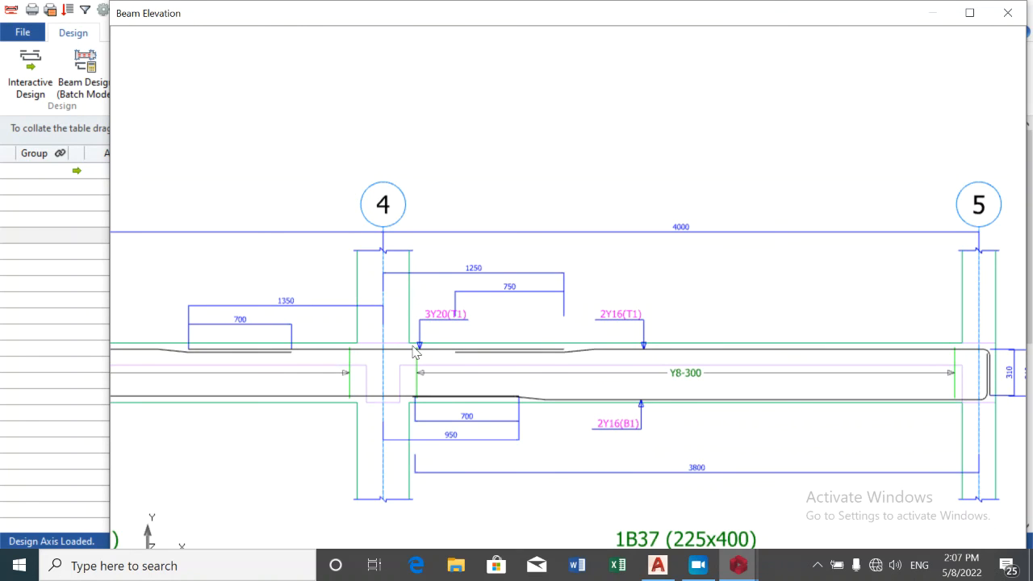
{"action": "scroll", "coordinate": [450, 410], "scroll_direction": "up", "scroll_amount": 5}
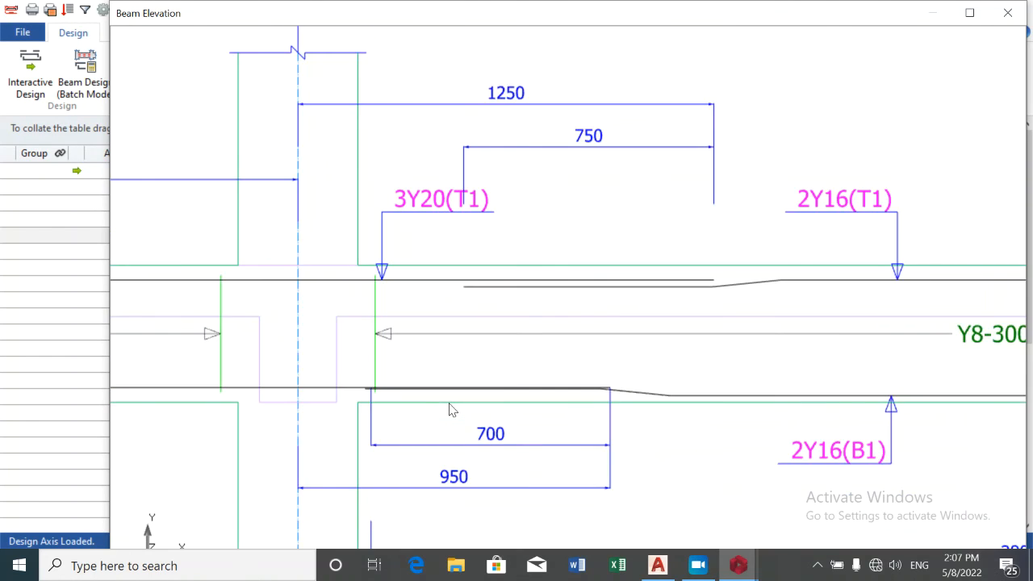
{"action": "scroll", "coordinate": [450, 410], "scroll_direction": "down", "scroll_amount": 4}
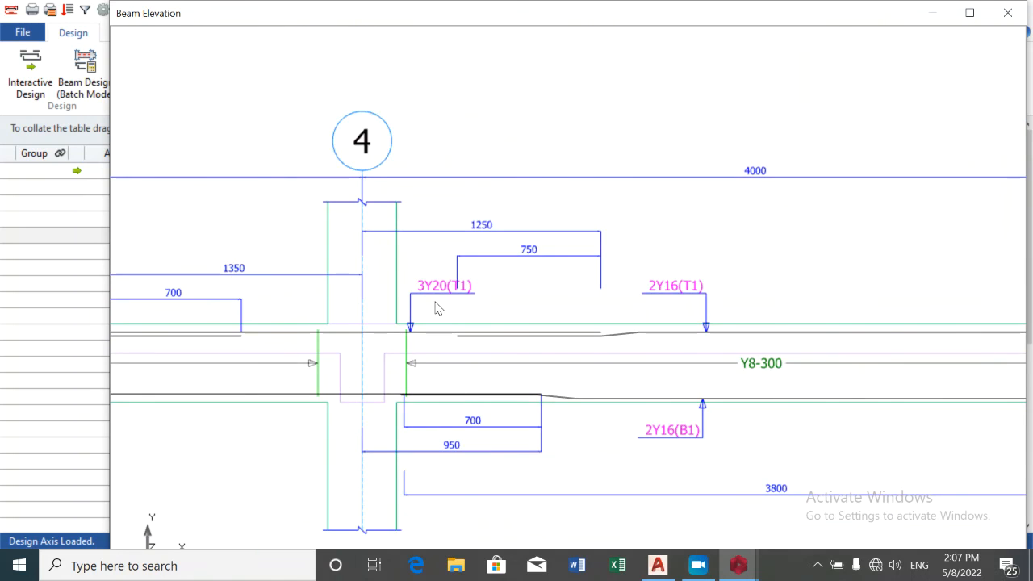
{"action": "scroll", "coordinate": [429, 308], "scroll_direction": "down", "scroll_amount": 3}
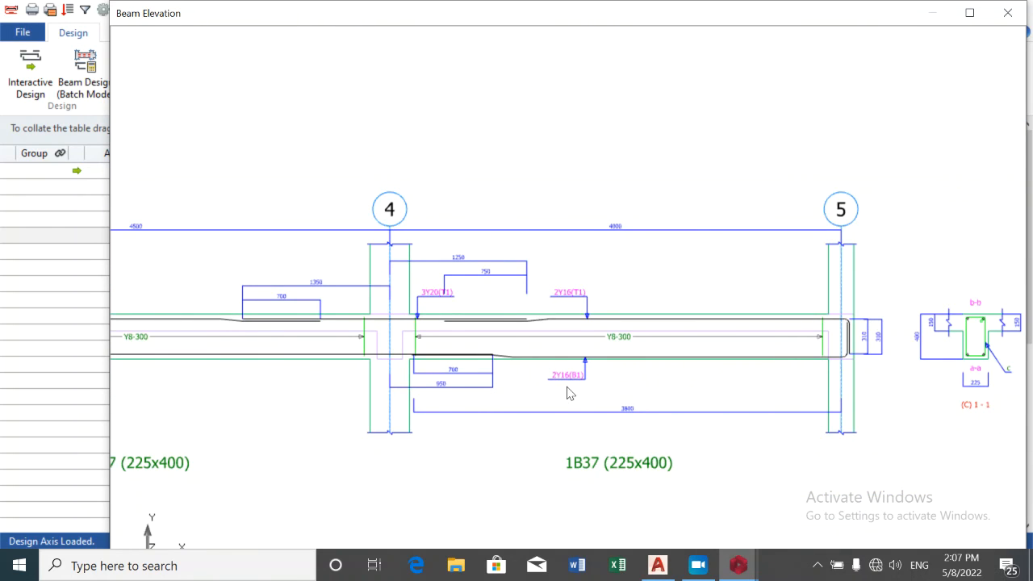
{"action": "scroll", "coordinate": [570, 393], "scroll_direction": "up", "scroll_amount": 1}
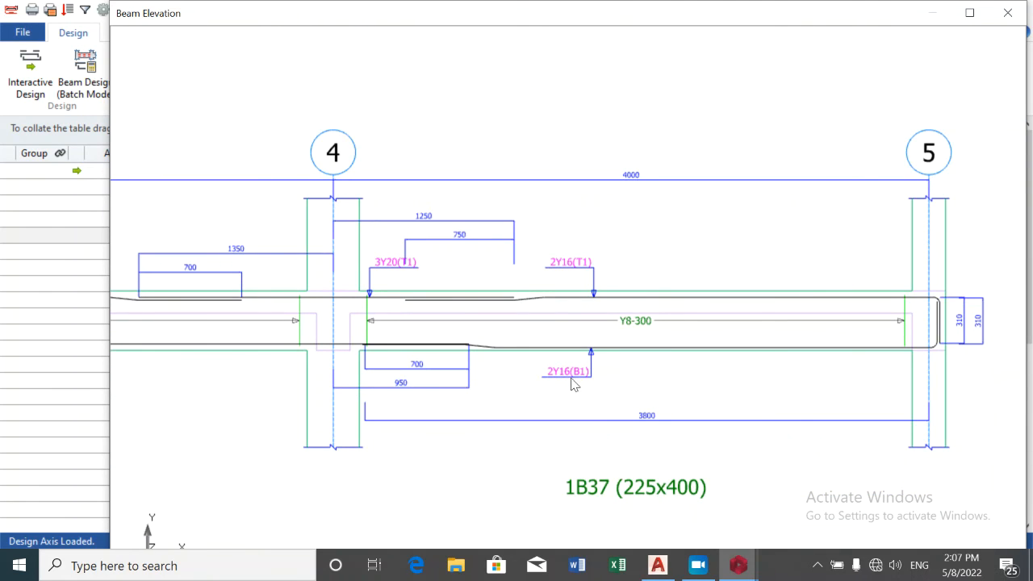
{"action": "scroll", "coordinate": [565, 385], "scroll_direction": "down", "scroll_amount": 3}
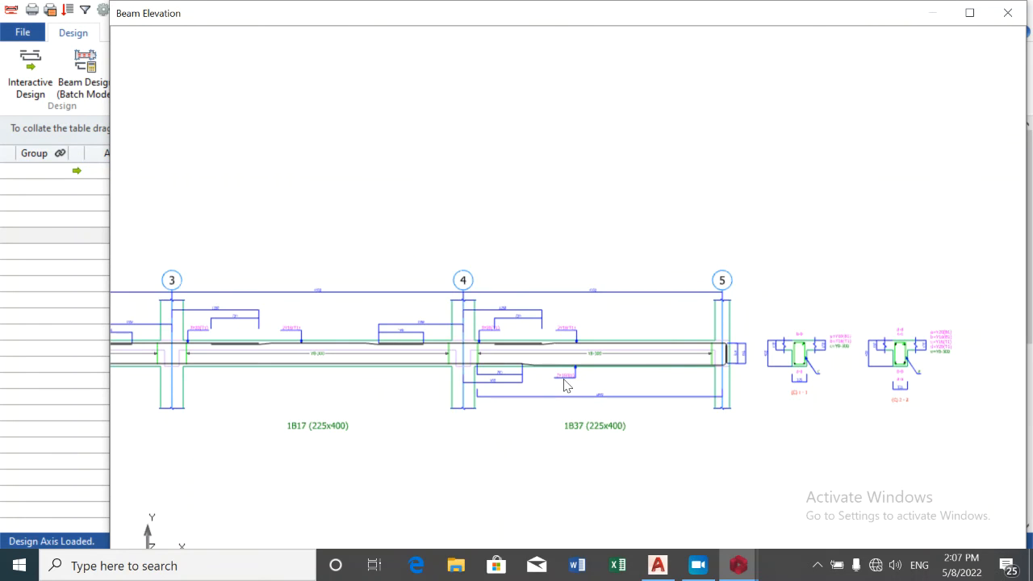
Step: Examine the bars, links and laps of span 1B17 between grids 3 and 4 in the beam elevation
{"action": "scroll", "coordinate": [272, 331], "scroll_direction": "up", "scroll_amount": 3}
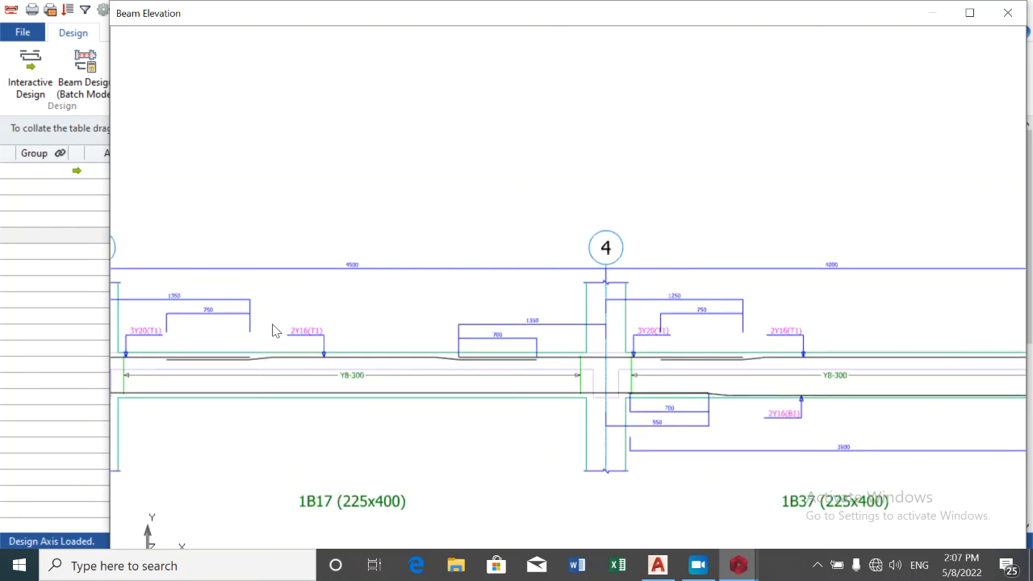
{"action": "scroll", "coordinate": [271, 331], "scroll_direction": "down", "scroll_amount": 1}
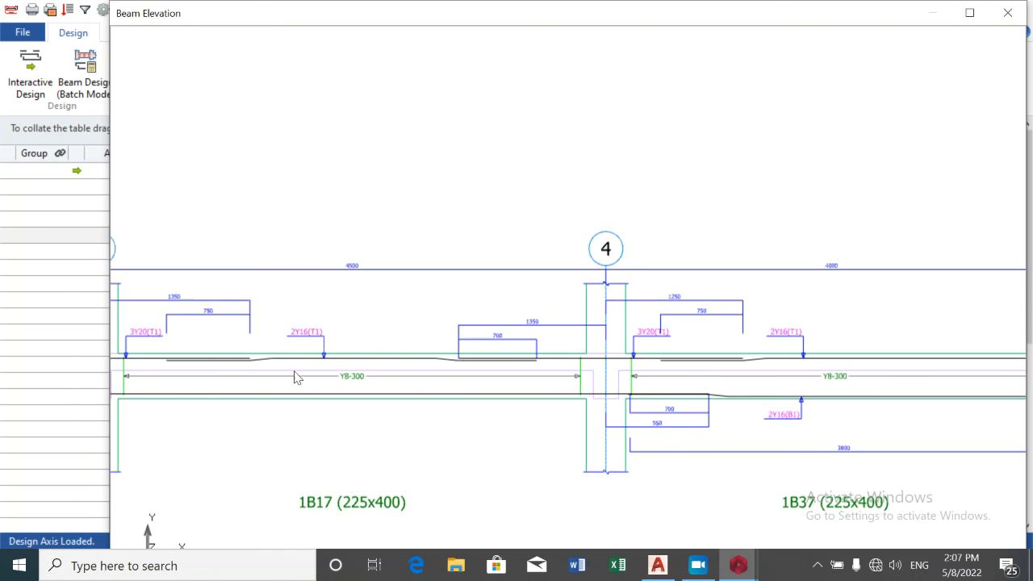
{"action": "scroll", "coordinate": [316, 412], "scroll_direction": "up", "scroll_amount": 2}
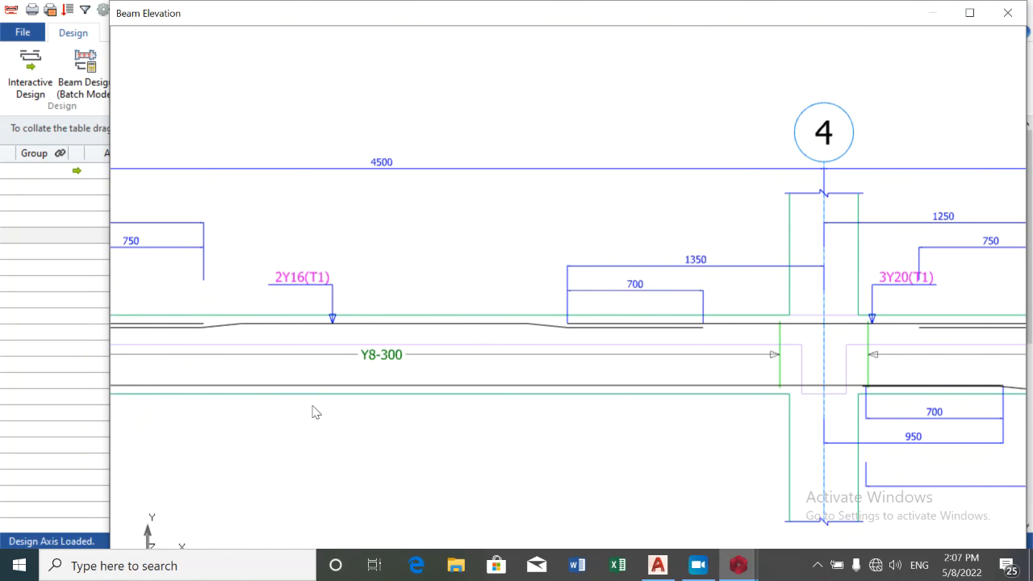
{"action": "scroll", "coordinate": [316, 412], "scroll_direction": "down", "scroll_amount": 6}
{"action": "scroll", "coordinate": [248, 416], "scroll_direction": "up", "scroll_amount": 2}
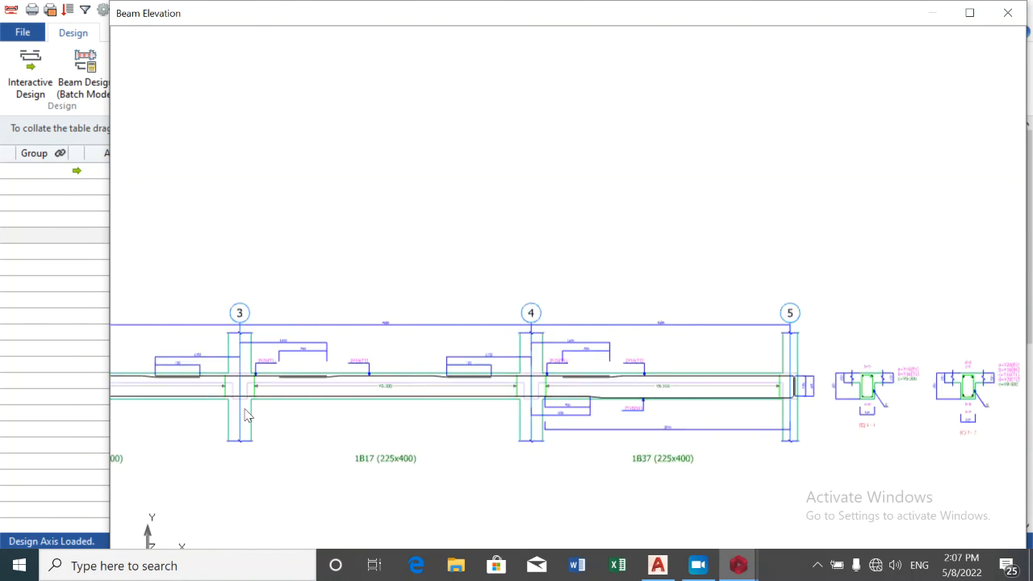
{"action": "scroll", "coordinate": [248, 416], "scroll_direction": "up", "scroll_amount": 5}
{"action": "scroll", "coordinate": [253, 394], "scroll_direction": "down", "scroll_amount": 10}
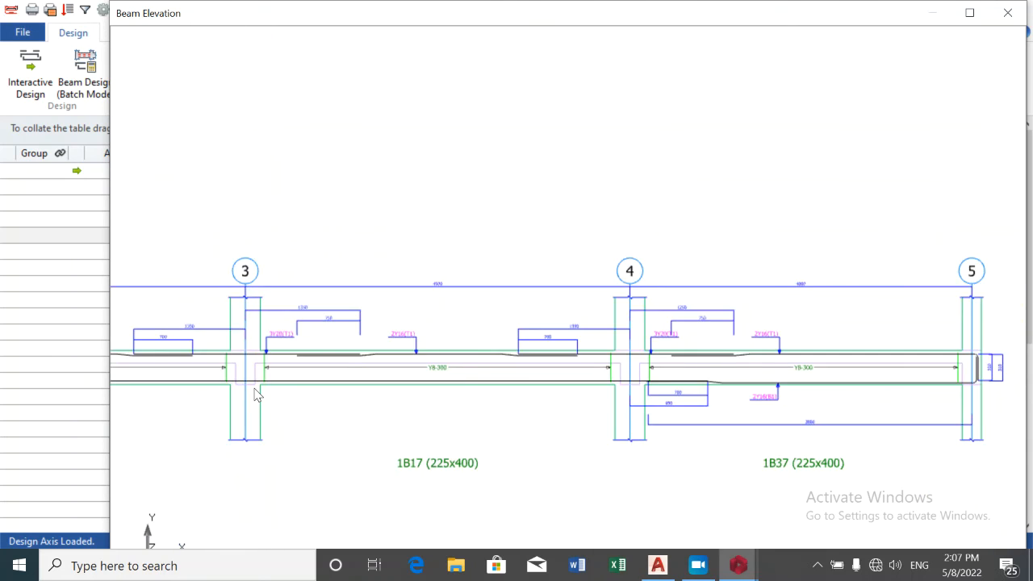
Step: Close the beam elevation, save the axis C reinforcement data and exit the beam section design and detailing window
{"action": "left_click", "coordinate": [1005, 15]}
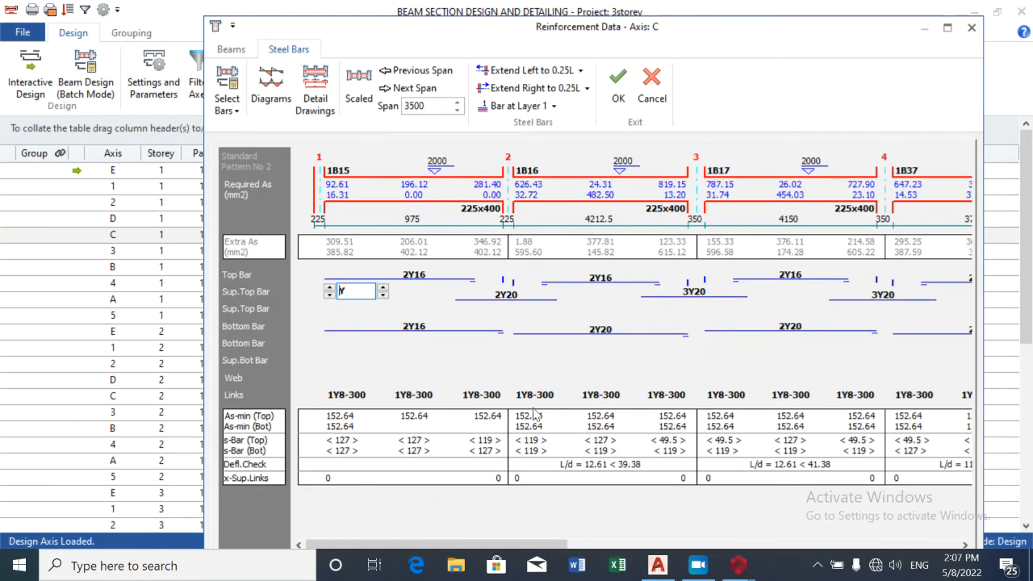
{"action": "left_click", "coordinate": [616, 100]}
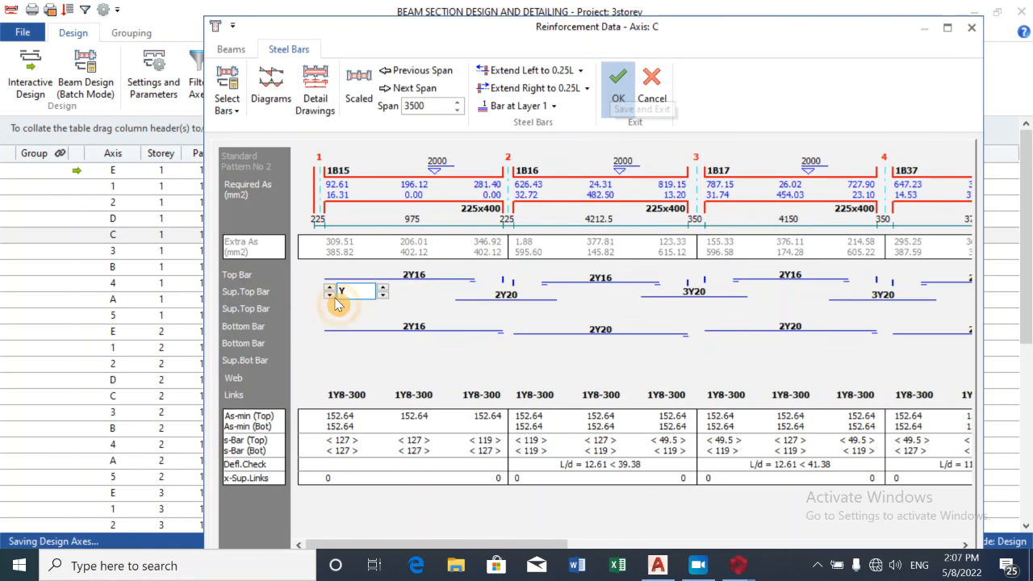
{"action": "scroll", "coordinate": [375, 269], "scroll_direction": "down", "scroll_amount": 6}
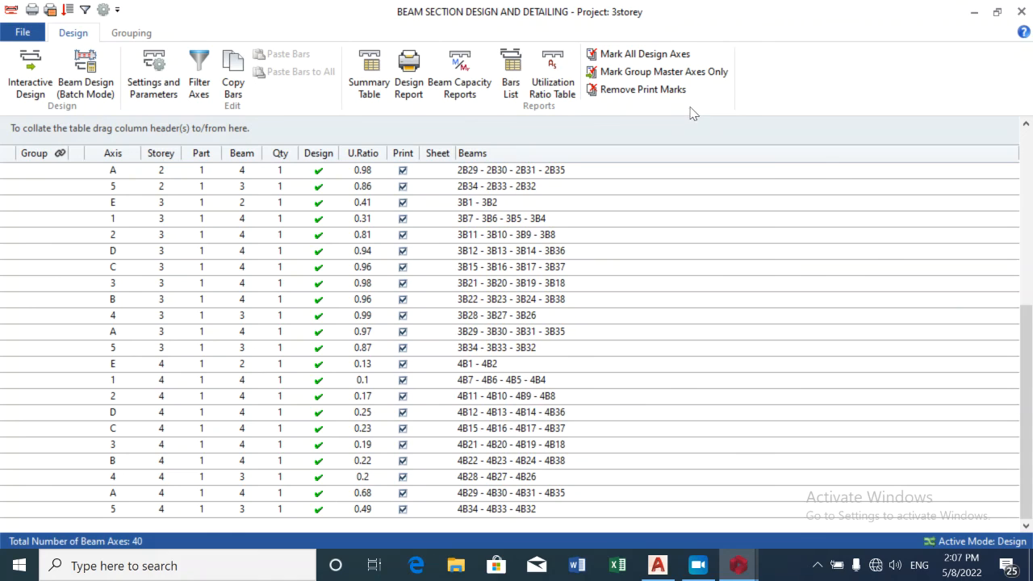
{"action": "left_click", "coordinate": [1021, 12]}
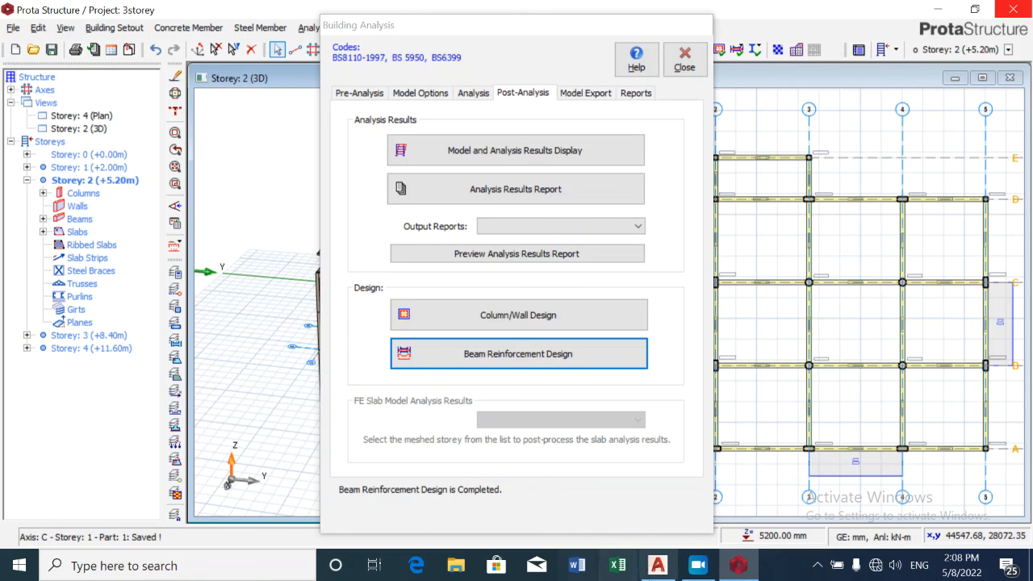
{"action": "left_click", "coordinate": [699, 565]}
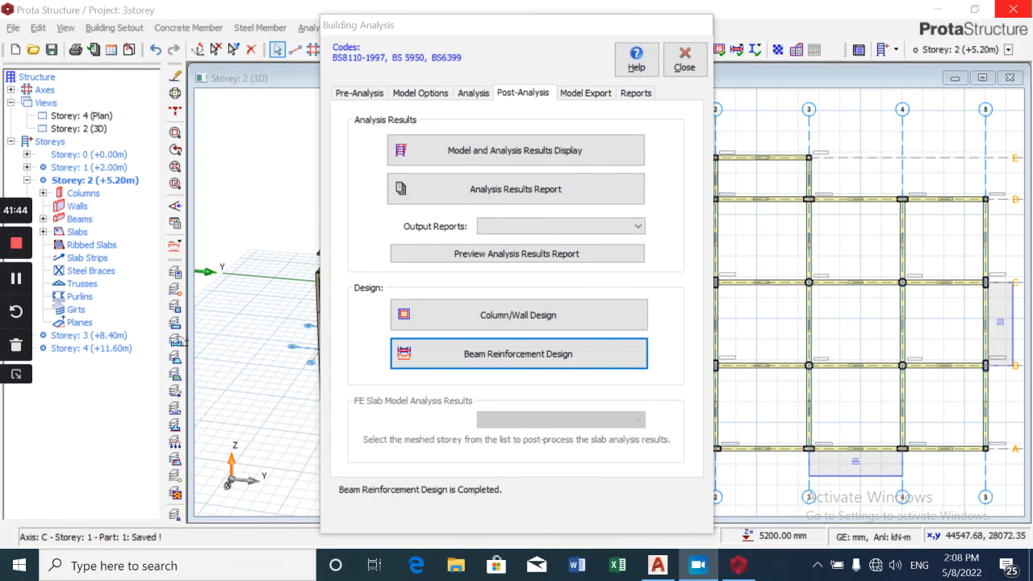